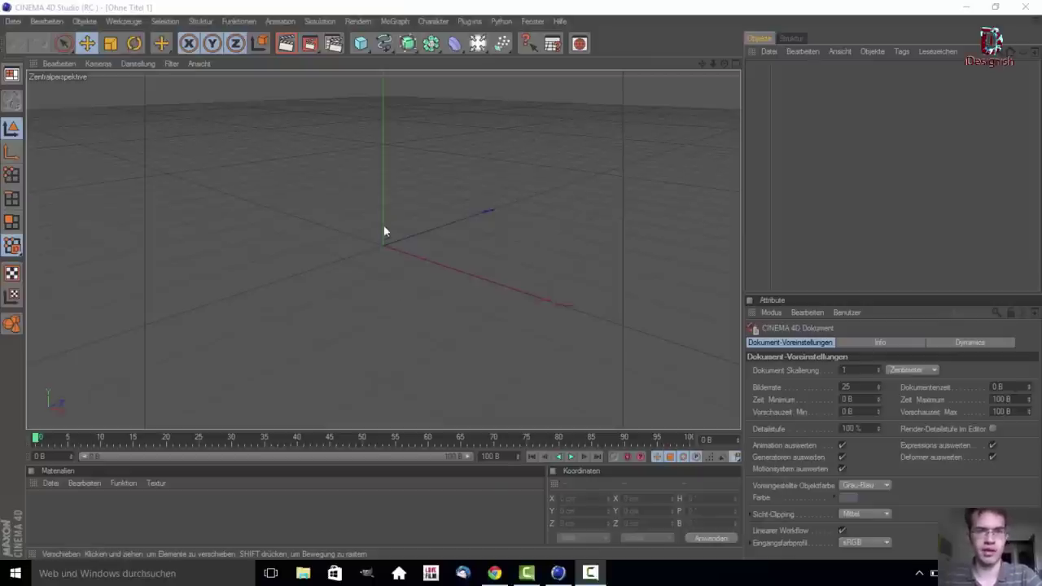
Add a cube primitive, undoing a trial X stretch so it stays 200 cm
{"action": "left_click", "coordinate": [361, 43]}
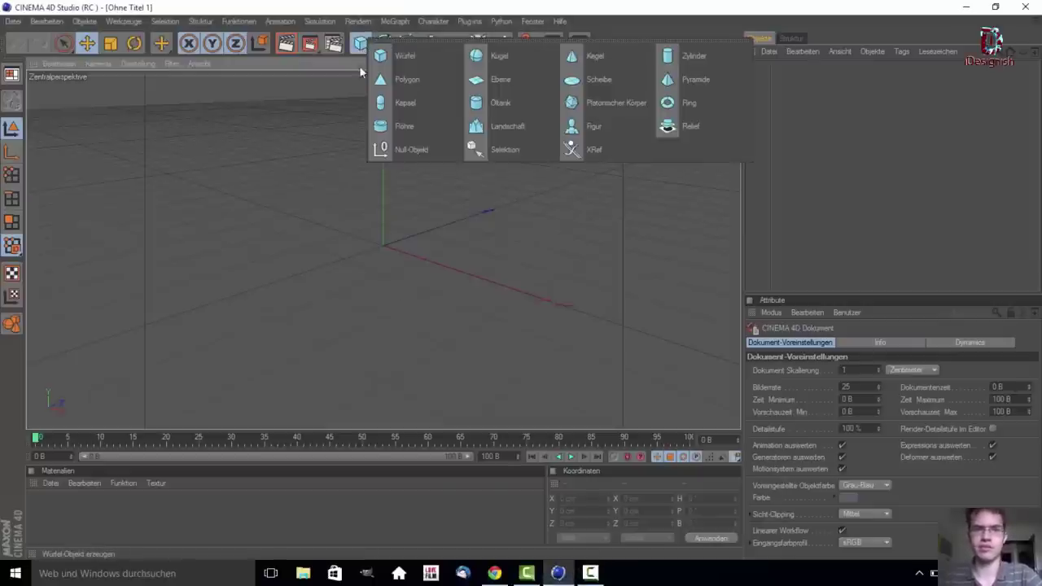
{"action": "left_click", "coordinate": [431, 53]}
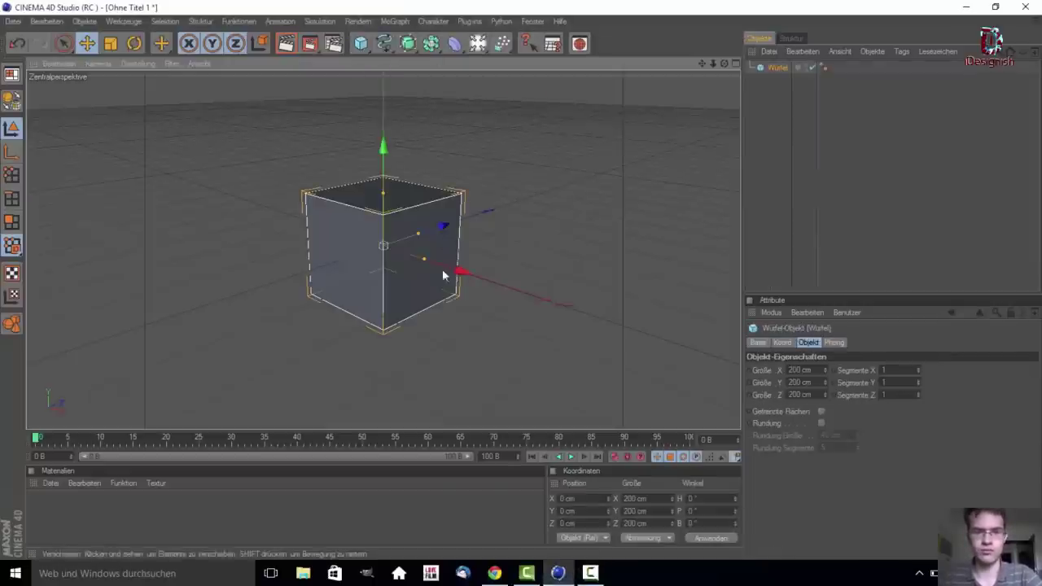
{"action": "left_click_drag", "start_coordinate": [423, 259], "coordinate": [461, 271]}
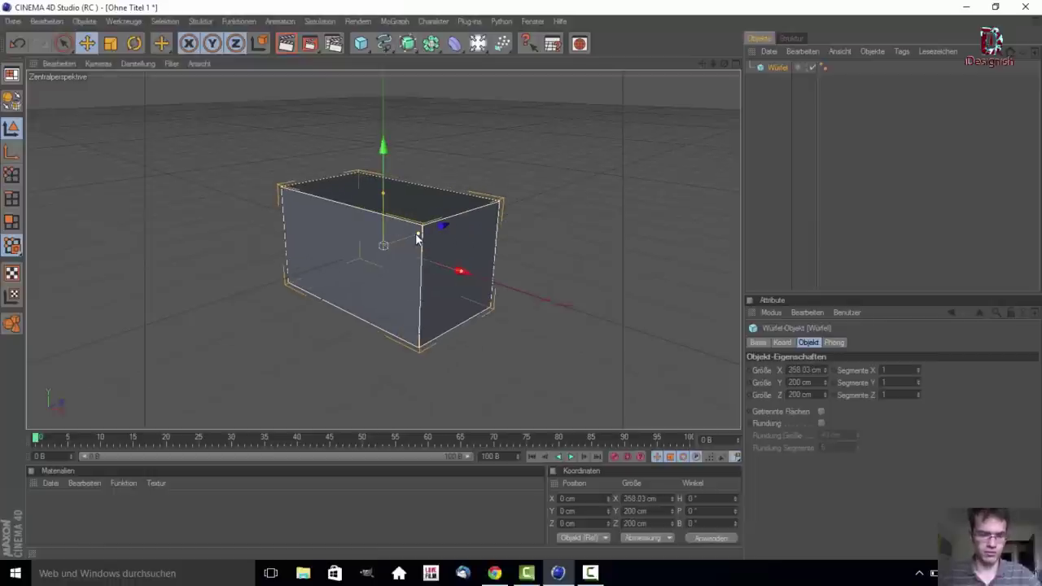
{"action": "key", "text": "ctrl+z"}
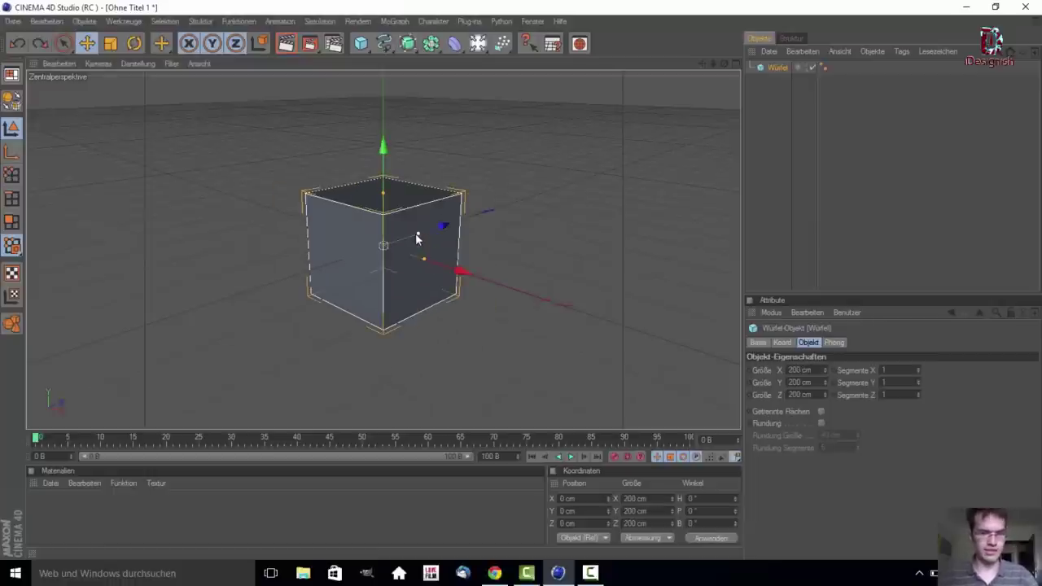
{"action": "left_click", "coordinate": [385, 196]}
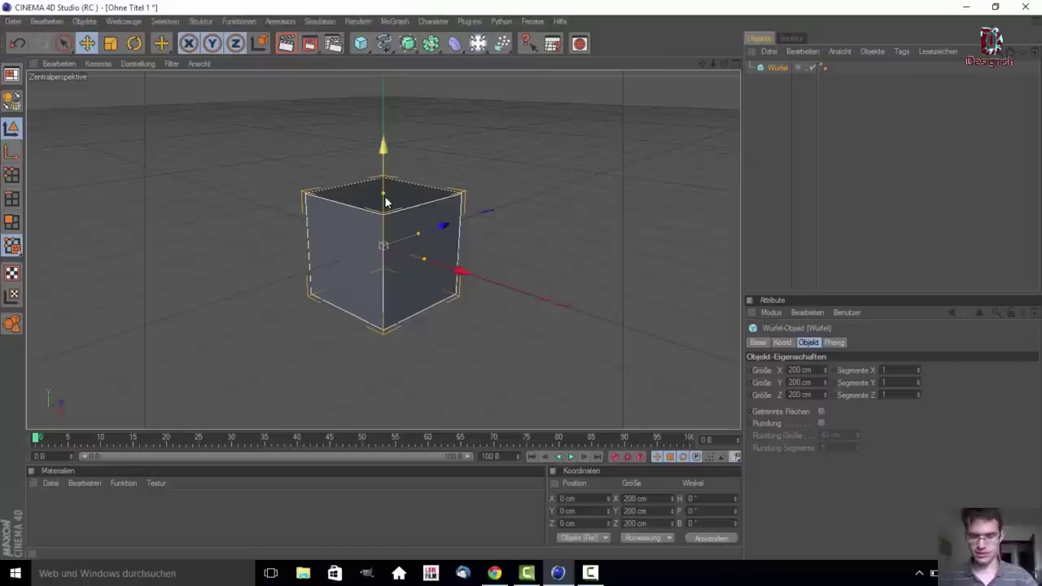
Duplicate the cube as Würfel 1, flattened to 30.786 cm high and lowered to Y −80.894 cm
{"action": "mouse_move", "coordinate": [384, 195]}
{"action": "left_mouse_down", "text": "ctrl"}
{"action": "mouse_move", "coordinate": [383, 175]}
{"action": "mouse_move", "coordinate": [383, 252]}
{"action": "left_mouse_up", "text": "ctrl"}
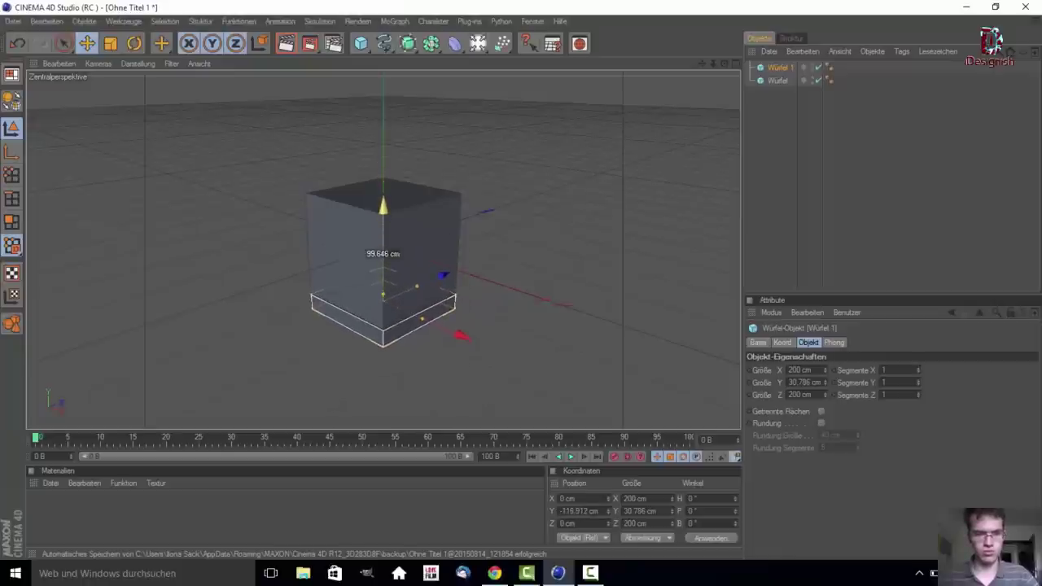
{"action": "left_click_drag", "start_coordinate": [383, 252], "coordinate": [382, 235]}
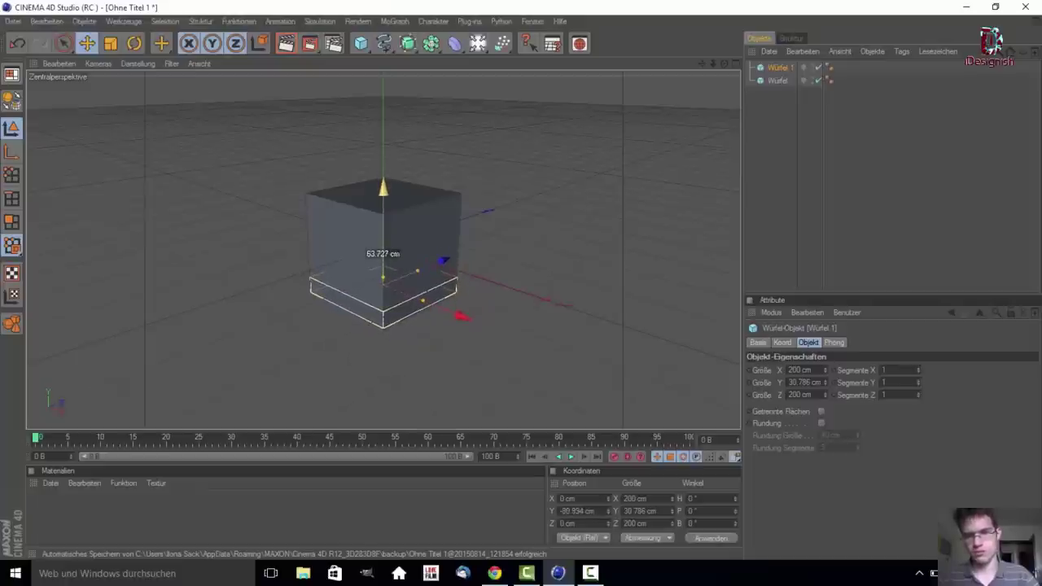
{"action": "scroll", "coordinate": [354, 239], "scroll_direction": "up", "scroll_amount": 1}
{"action": "scroll", "coordinate": [354, 240], "scroll_direction": "up", "scroll_amount": 2}
{"action": "scroll", "coordinate": [354, 246], "scroll_direction": "down", "scroll_amount": 2}
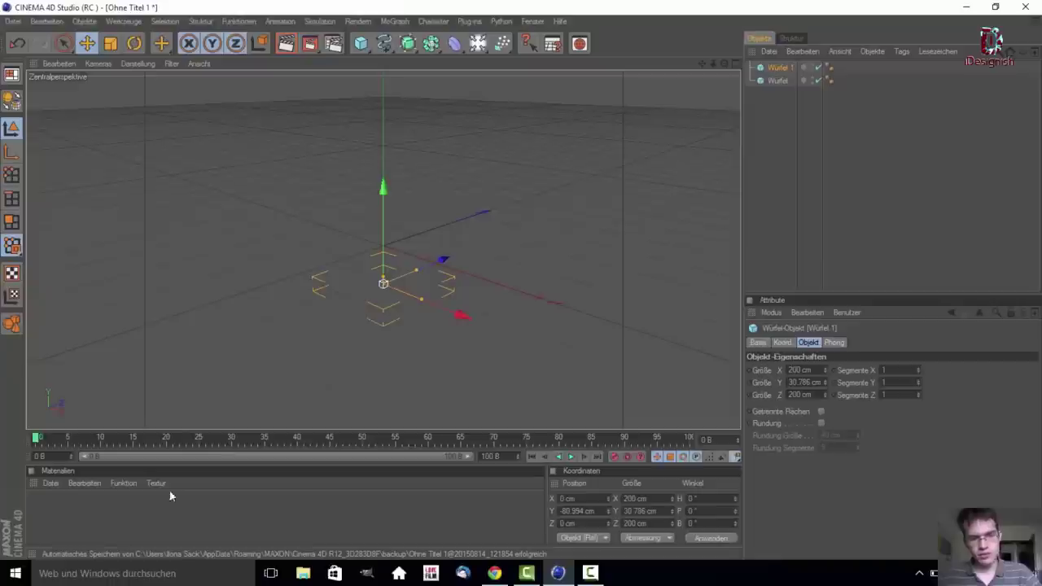
Create a new material Mat and give its colour an orange tint
{"action": "double_click", "coordinate": [163, 519]}
{"action": "left_click", "coordinate": [39, 507]}
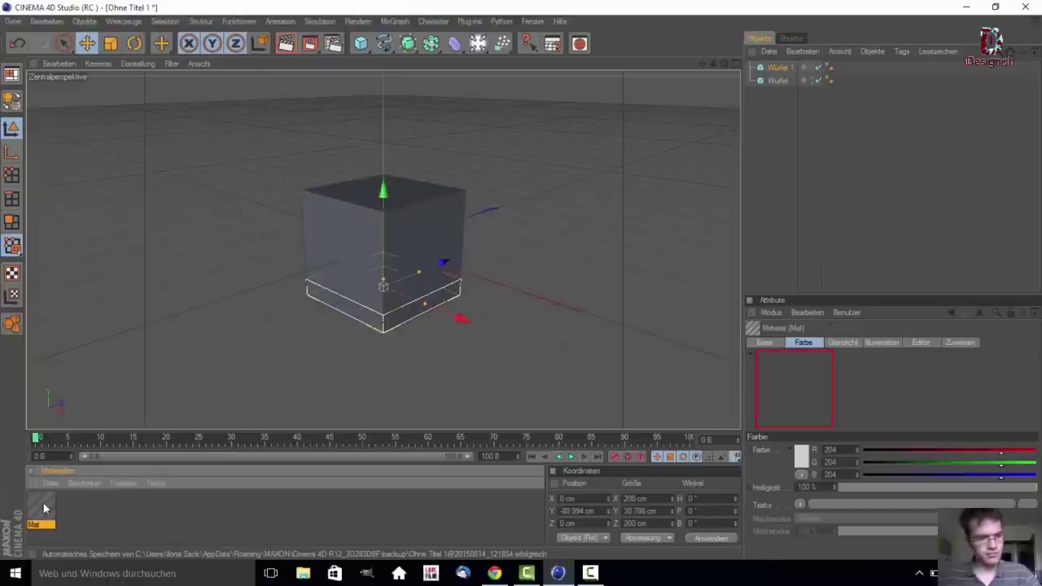
{"action": "double_click", "coordinate": [36, 509]}
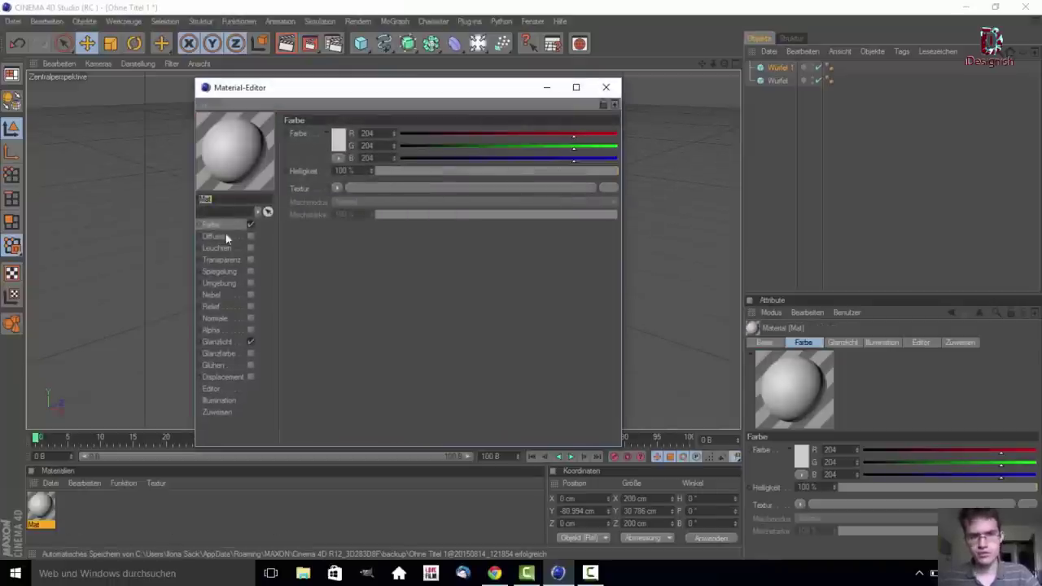
{"action": "left_click", "coordinate": [343, 138]}
{"action": "left_click_drag", "start_coordinate": [326, 89], "coordinate": [289, 95]}
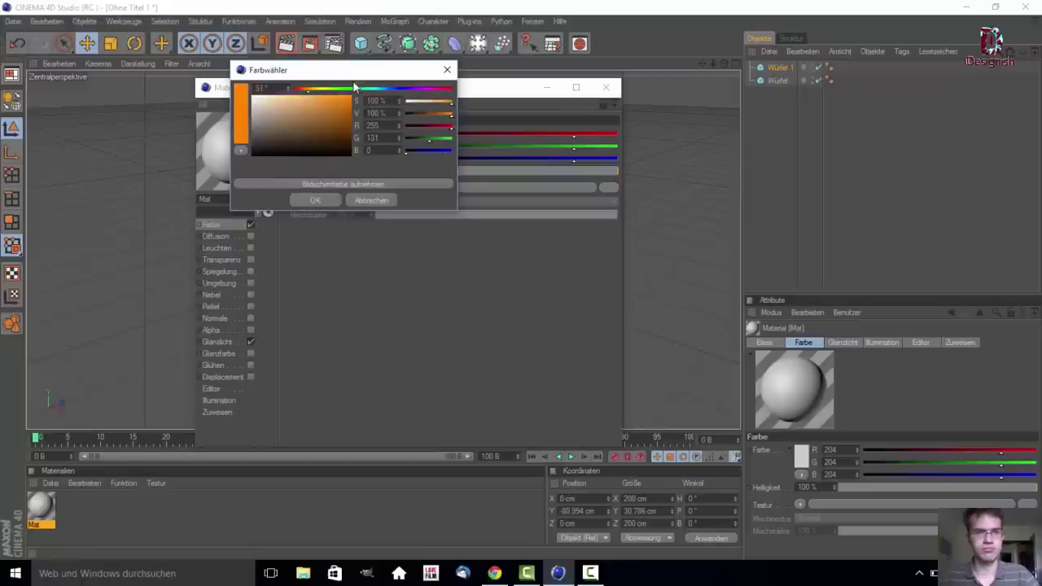
{"action": "left_click", "coordinate": [316, 202]}
Disable Farbe and Glanzlicht, and enable Leuchten with a pale cream glow (R255 G221 B163)
{"action": "left_click", "coordinate": [249, 224]}
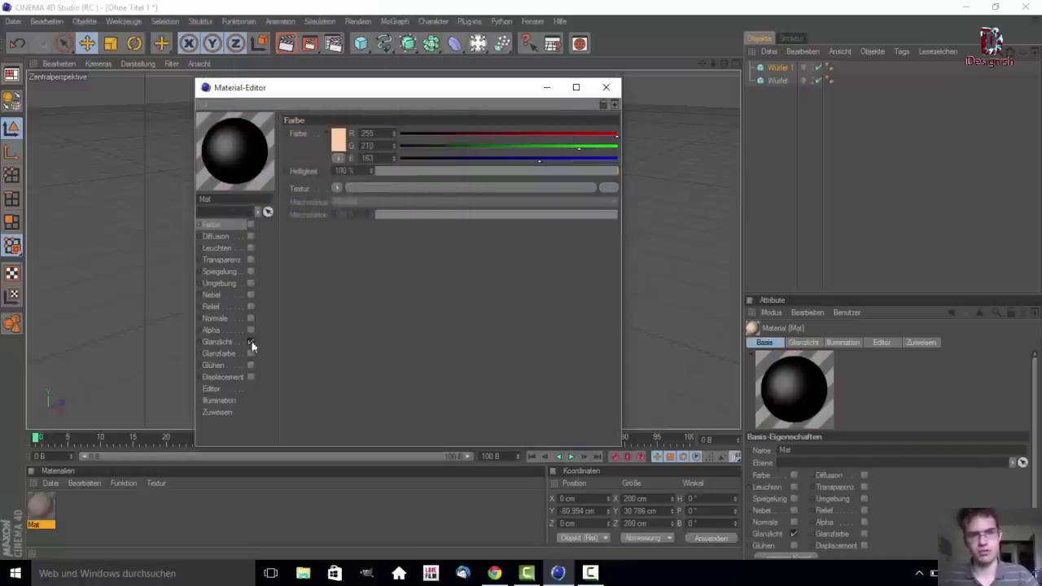
{"action": "left_click", "coordinate": [251, 343]}
{"action": "left_click", "coordinate": [250, 248]}
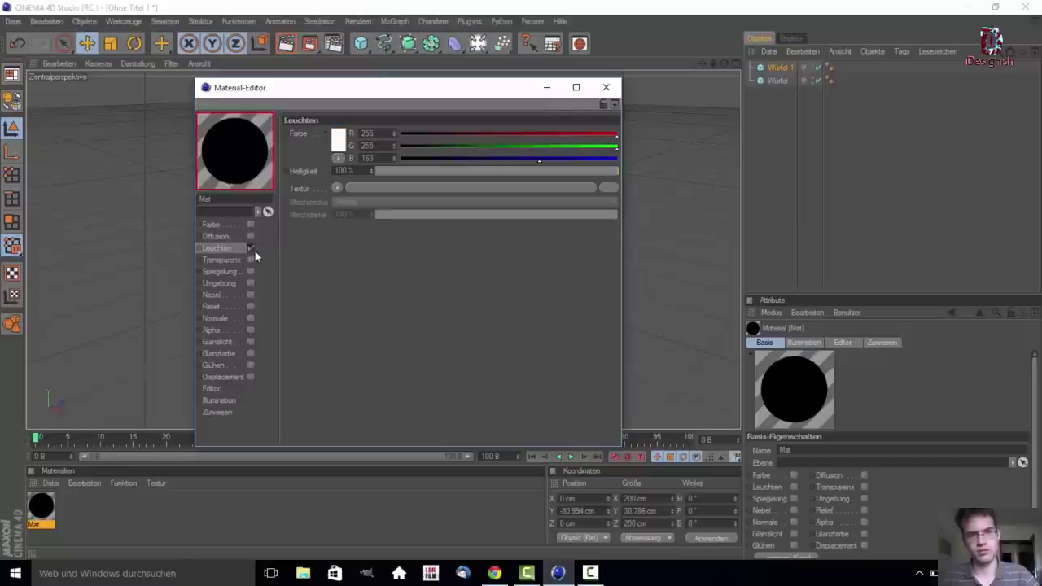
{"action": "left_click", "coordinate": [338, 140]}
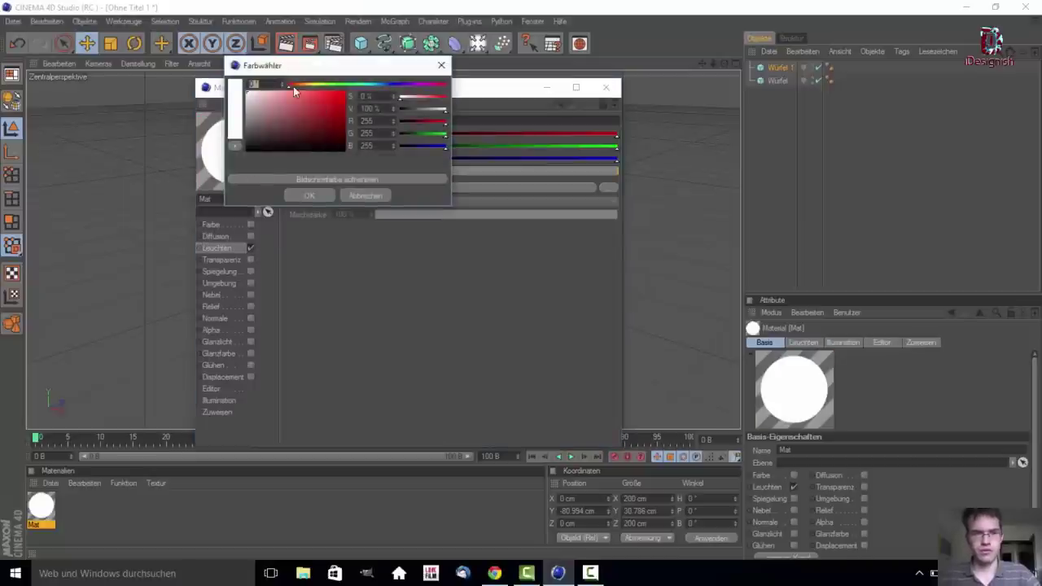
{"action": "left_click_drag", "start_coordinate": [302, 86], "coordinate": [280, 91]}
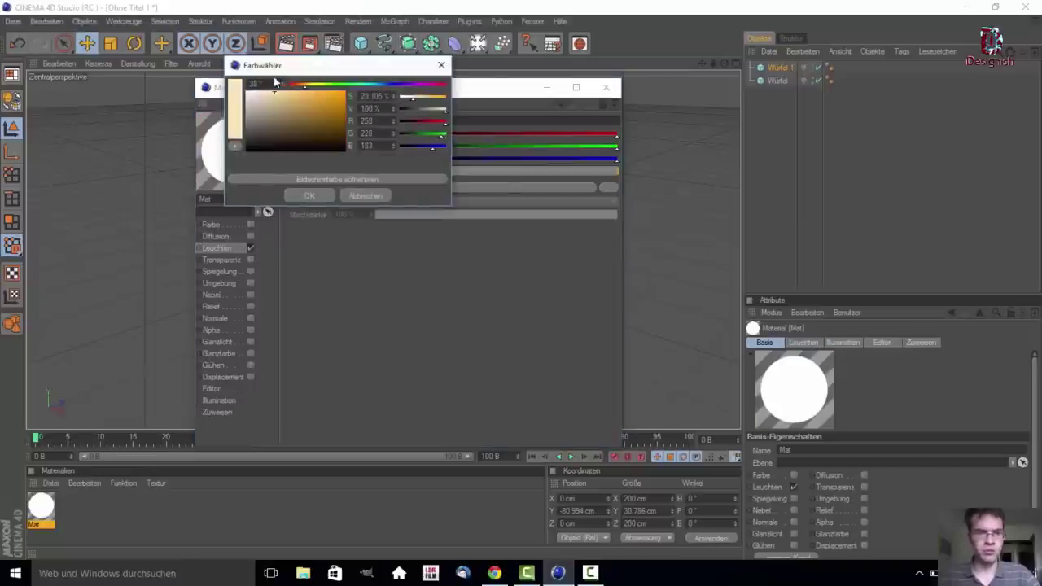
{"action": "left_click", "coordinate": [310, 196]}
{"action": "left_click", "coordinate": [338, 140]}
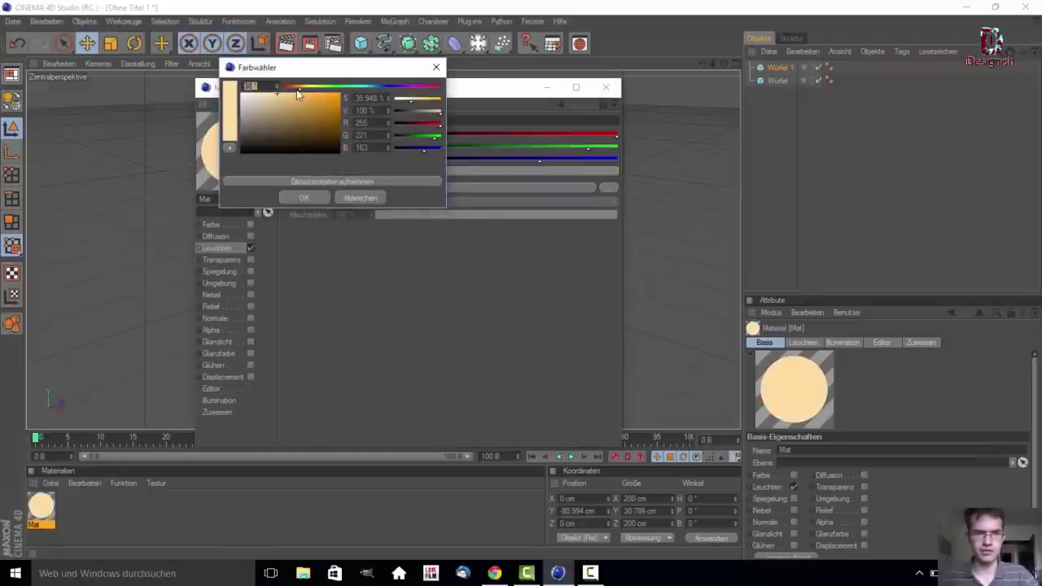
{"action": "left_click_drag", "start_coordinate": [299, 90], "coordinate": [295, 90]}
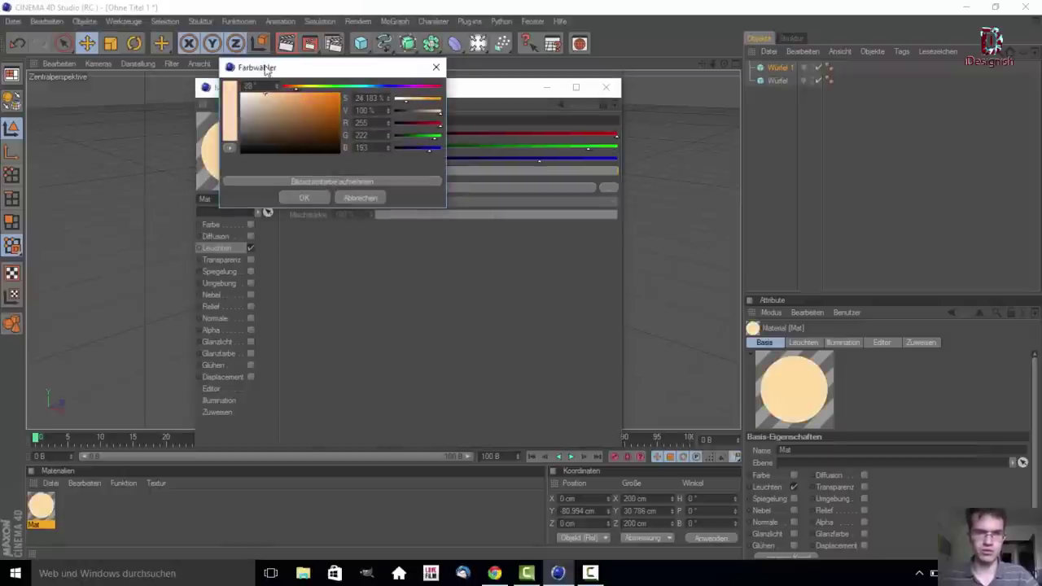
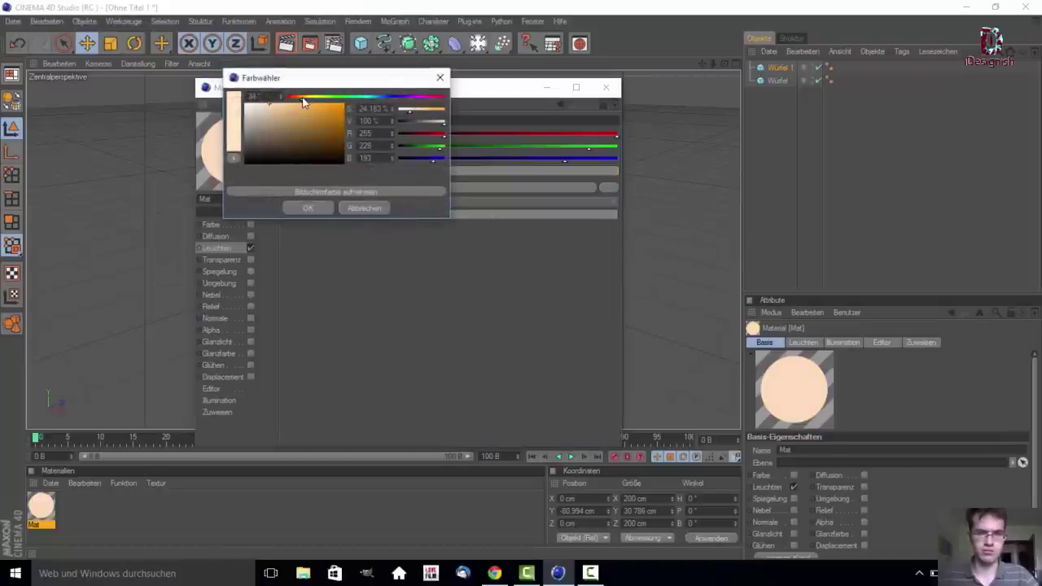
Set Mat's luminance colour to light peach (RGB 255, 209, 158), then reopen Mat's editor
{"action": "mouse_move", "coordinate": [305, 101]}
{"action": "left_mouse_down"}
{"action": "mouse_move", "coordinate": [282, 104]}
{"action": "mouse_move", "coordinate": [301, 97]}
{"action": "left_mouse_up"}
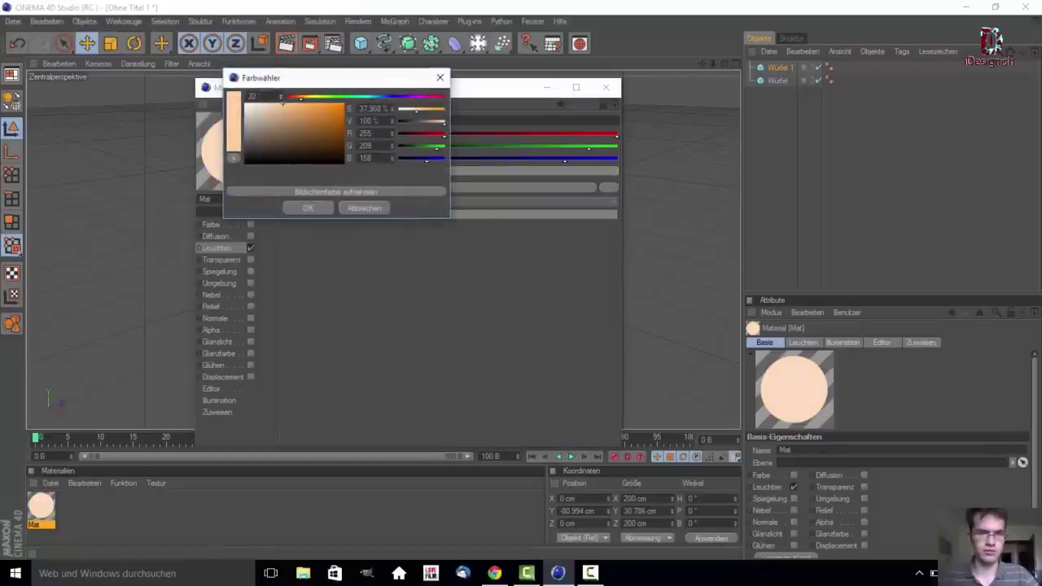
{"action": "left_click", "coordinate": [308, 208]}
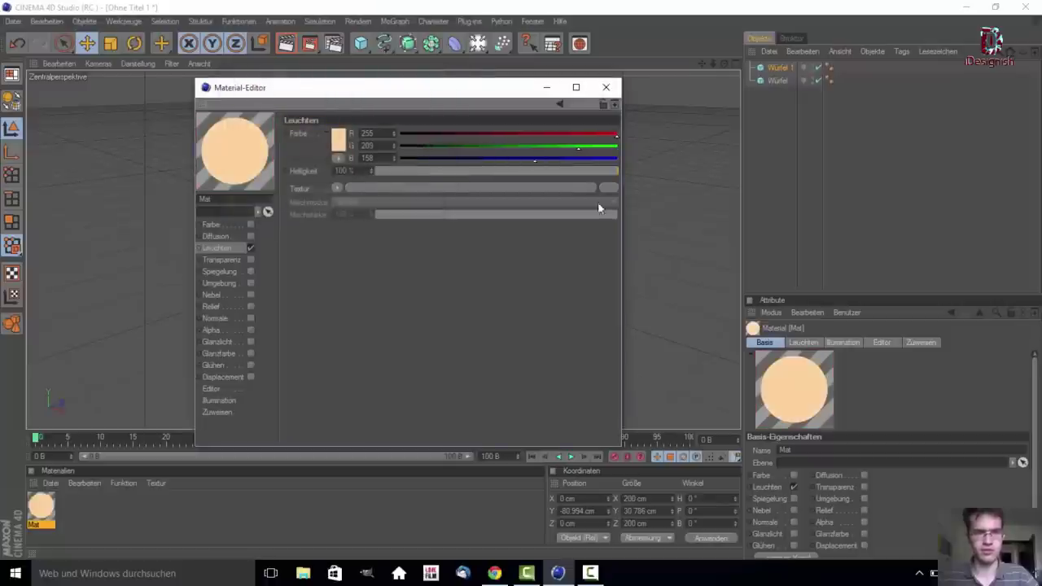
{"action": "left_click", "coordinate": [610, 93]}
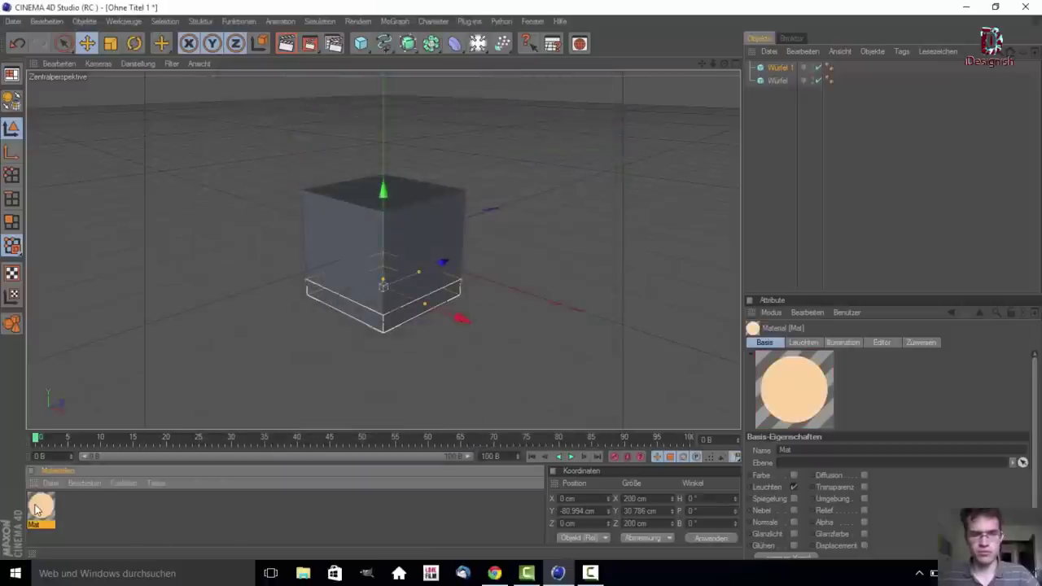
{"action": "double_click", "coordinate": [38, 506]}
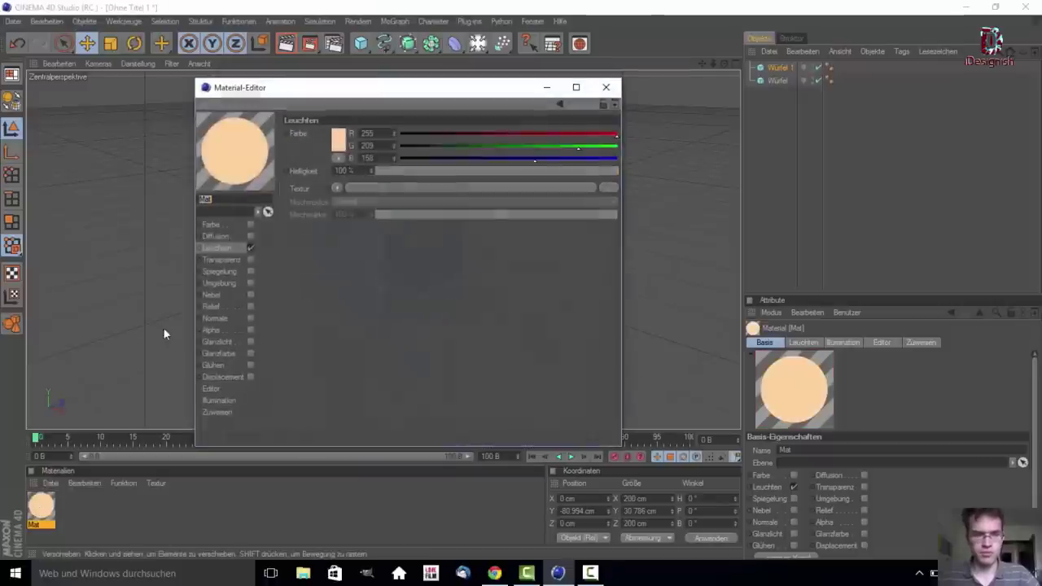
Enable Mat's Relief channel with a Noise texture at 100% strength
{"action": "left_click", "coordinate": [251, 308]}
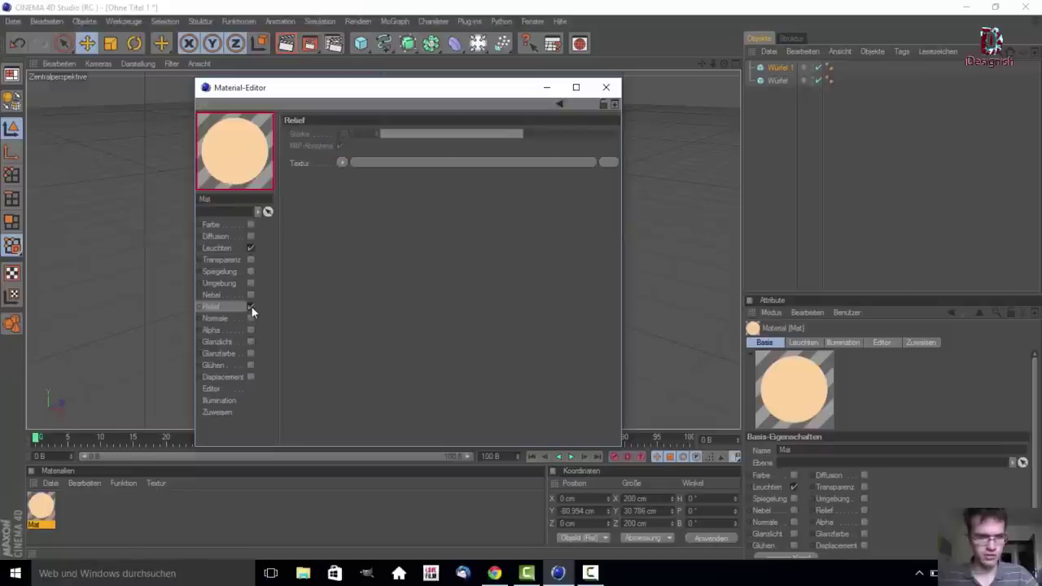
{"action": "left_click", "coordinate": [343, 163]}
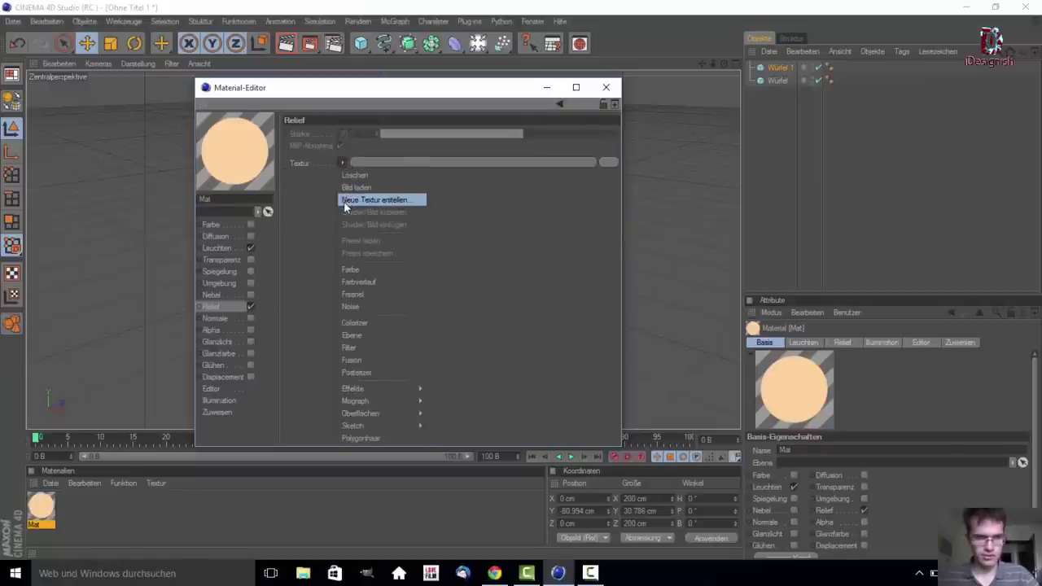
{"action": "left_click", "coordinate": [362, 307]}
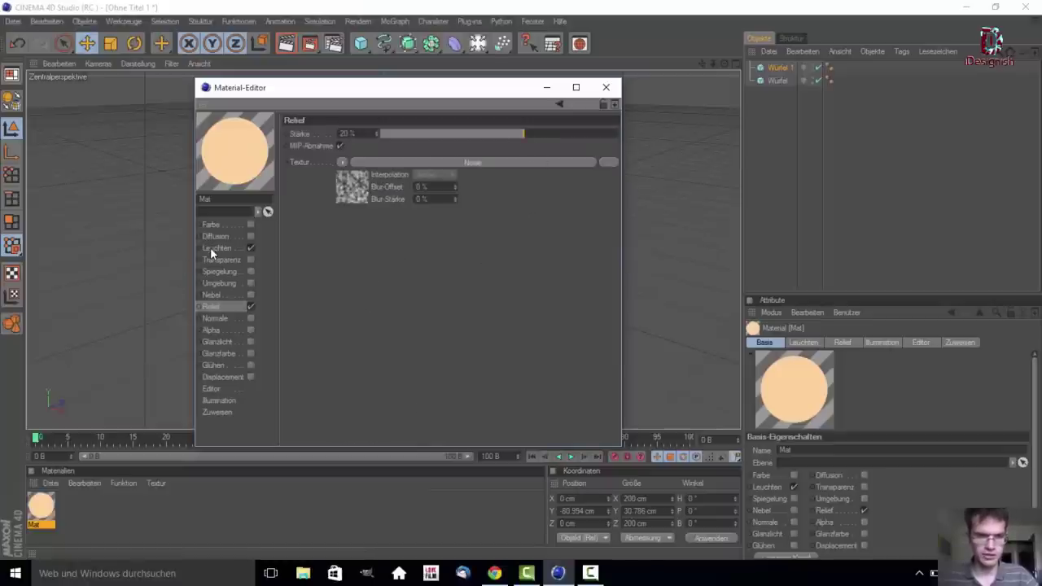
{"action": "left_click_drag", "start_coordinate": [525, 133], "coordinate": [715, 159]}
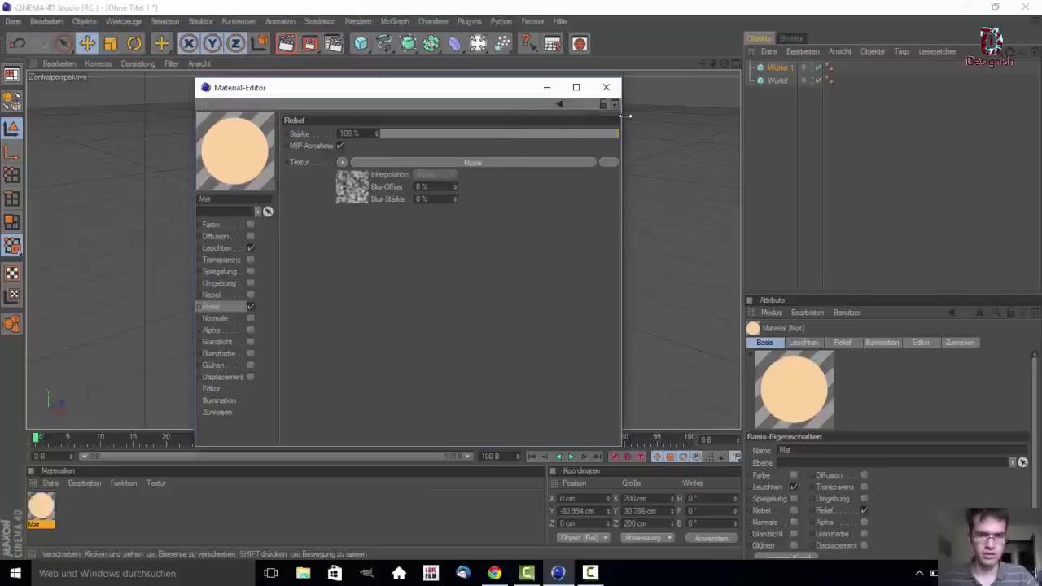
{"action": "left_click", "coordinate": [606, 87]}
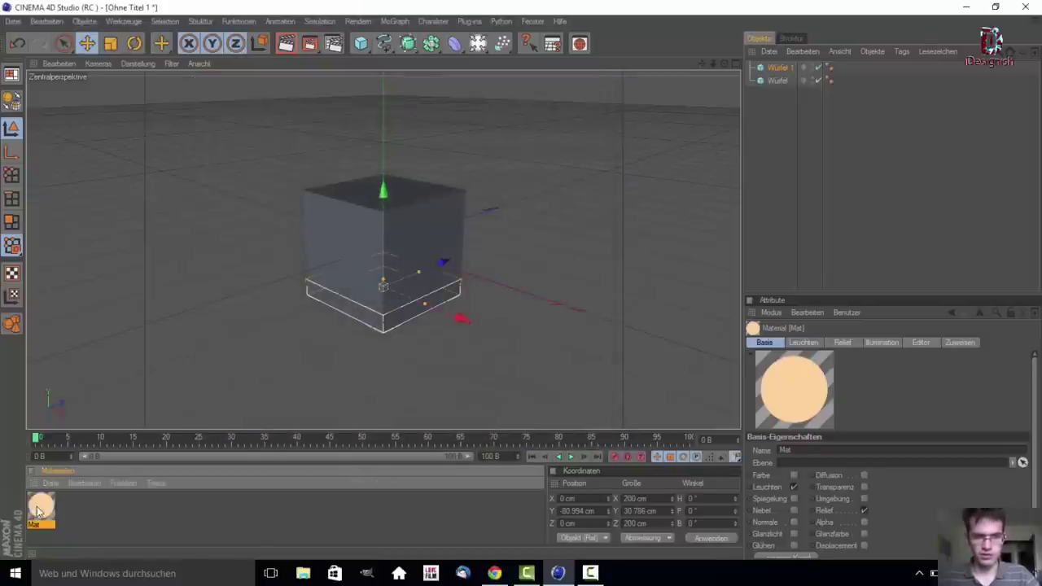
Apply Mat to the bottom slab Würfel 1 and rename it 'Sand'
{"action": "left_click_drag", "start_coordinate": [359, 323], "coordinate": [359, 313]}
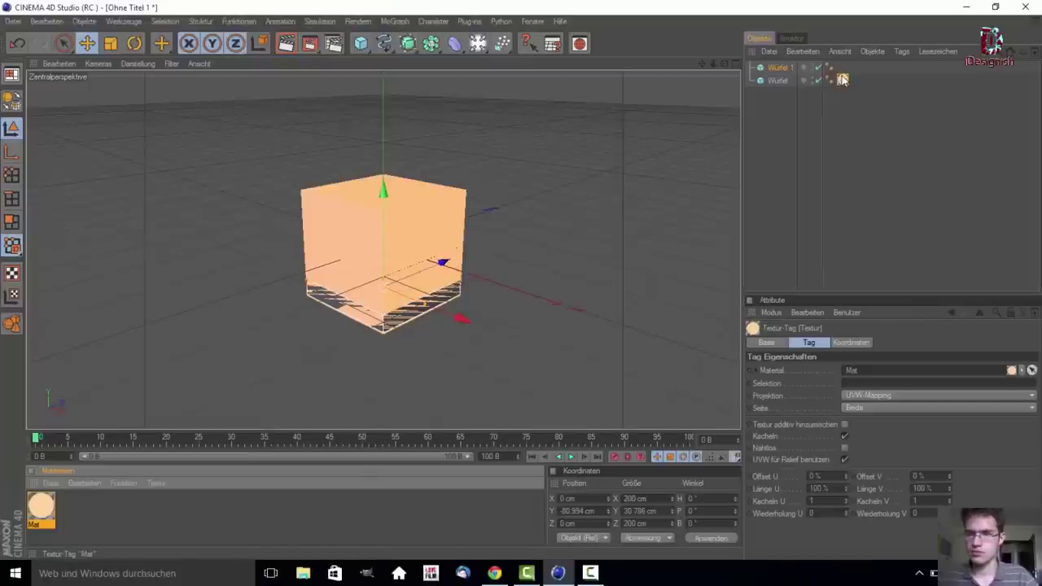
{"action": "left_click_drag", "start_coordinate": [843, 79], "coordinate": [844, 69]}
{"action": "double_click", "coordinate": [780, 67]}
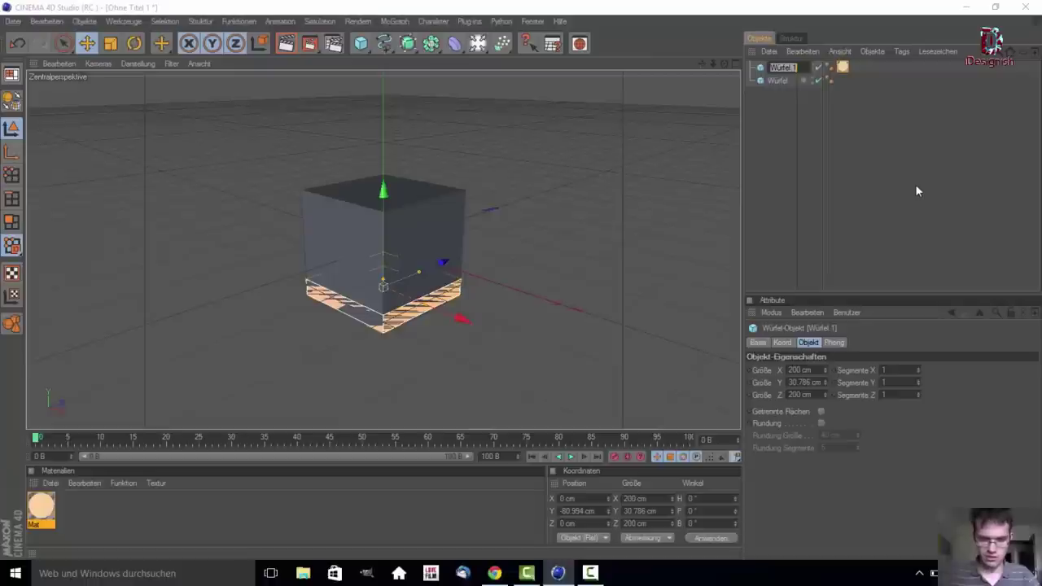
{"action": "type", "text": "Sa"}
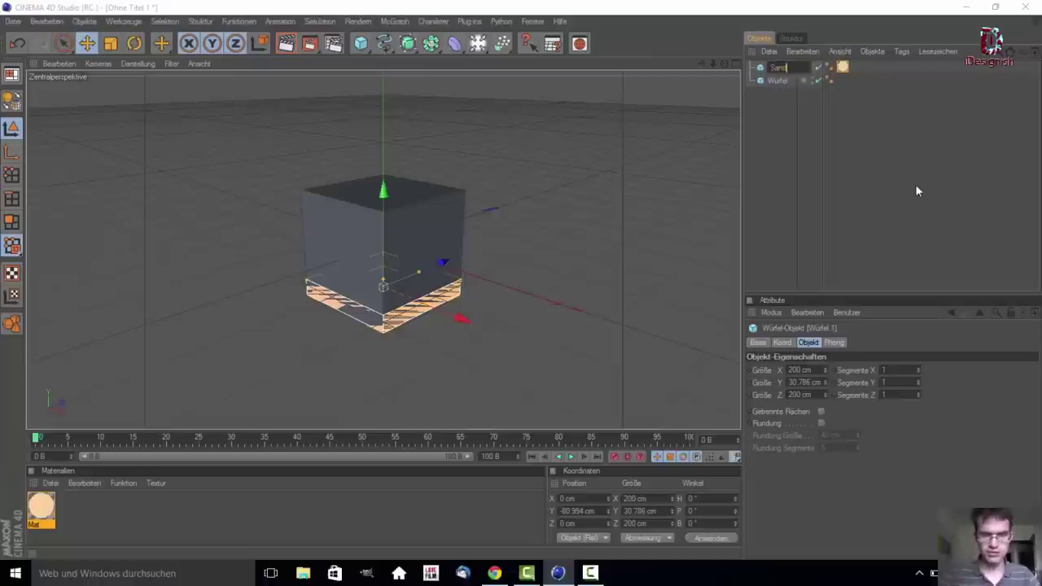
{"action": "type", "text": "nd"}
{"action": "key", "text": "Return"}
Rename the large cube Würfel to 'Glas'
{"action": "left_click", "coordinate": [776, 82]}
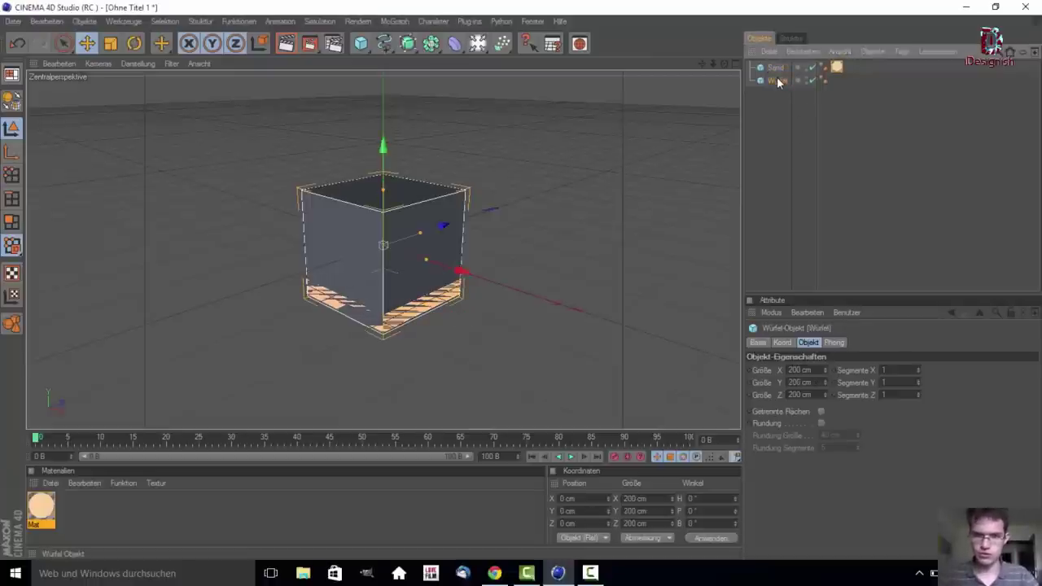
{"action": "double_click", "coordinate": [776, 82]}
{"action": "type", "text": "Li"}
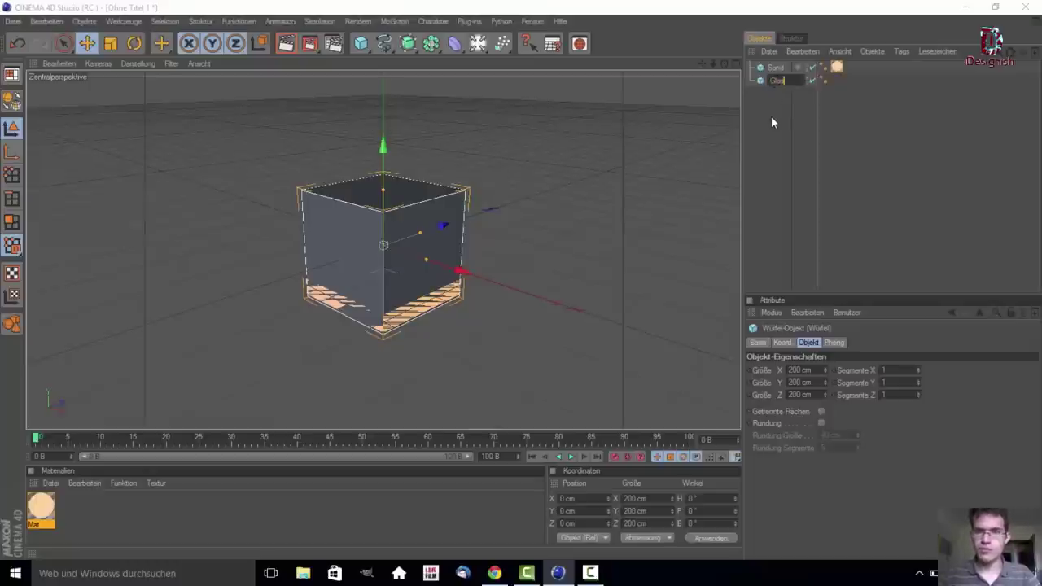
{"action": "key", "text": "Return"}
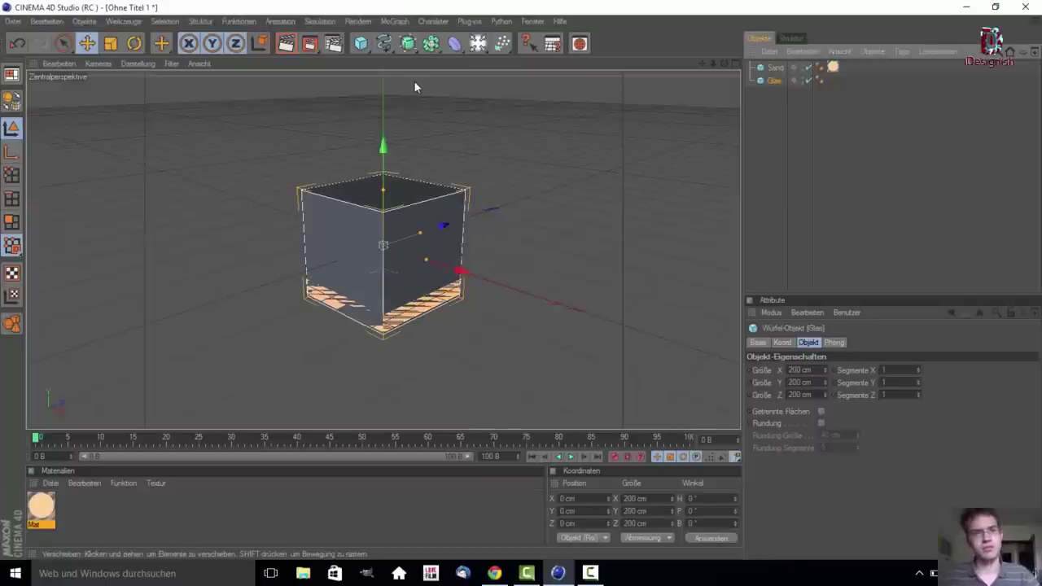
{"action": "left_click", "coordinate": [454, 43]}
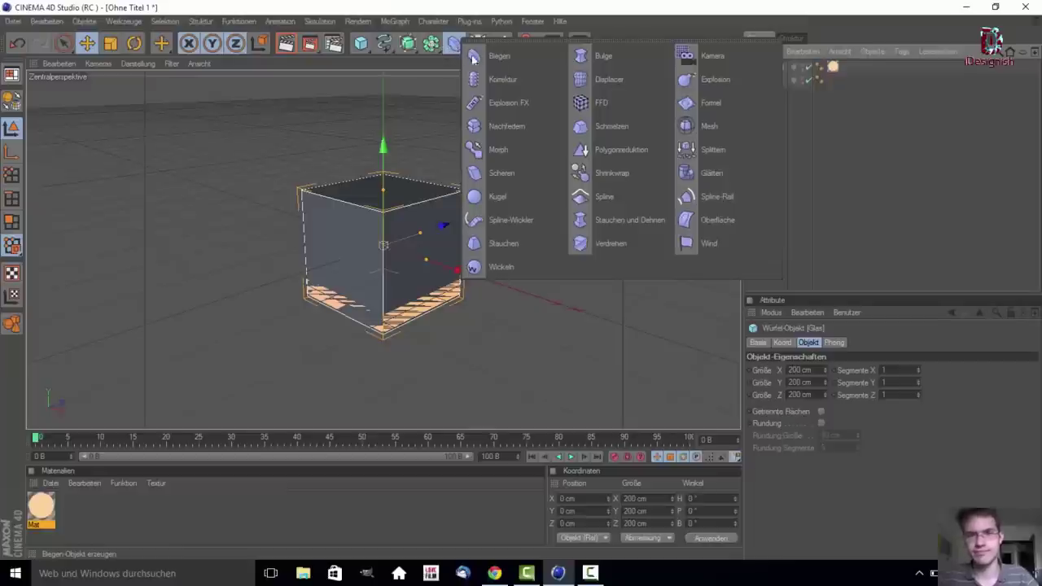
Add a Displacer deformer as a child of Glas with Ebene displacement direction
{"action": "left_click", "coordinate": [607, 80]}
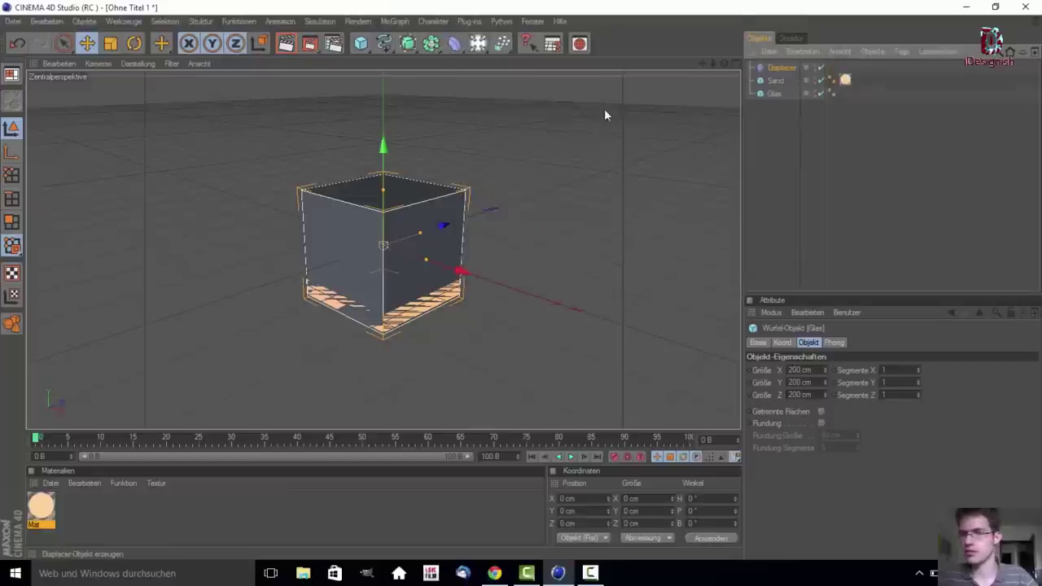
{"action": "mouse_move", "coordinate": [781, 69]}
{"action": "left_mouse_down"}
{"action": "mouse_move", "coordinate": [778, 102]}
{"action": "mouse_move", "coordinate": [772, 93]}
{"action": "left_mouse_up"}
{"action": "left_click", "coordinate": [772, 86]}
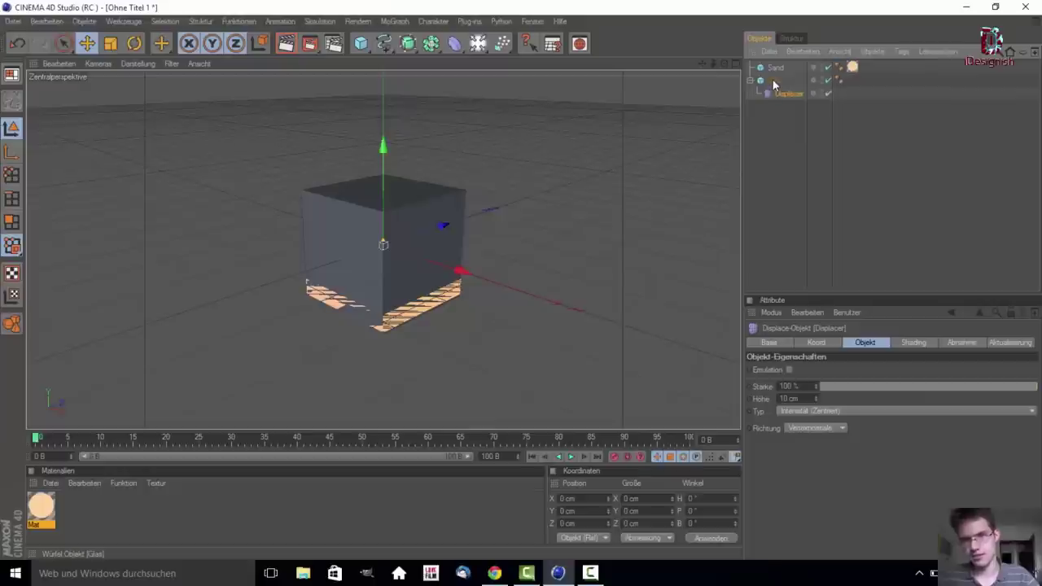
{"action": "left_click", "coordinate": [776, 93]}
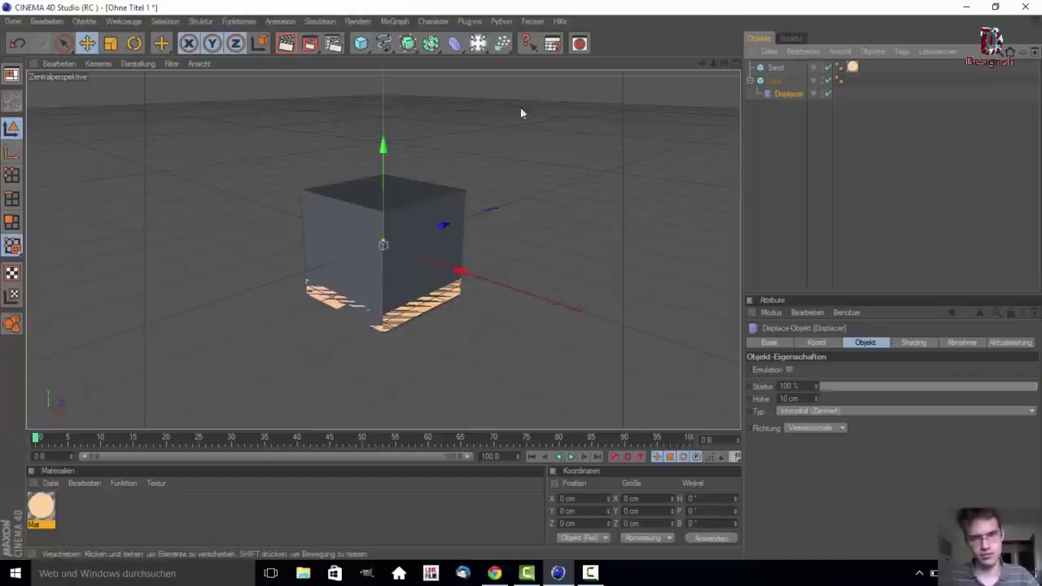
{"action": "left_click", "coordinate": [810, 428]}
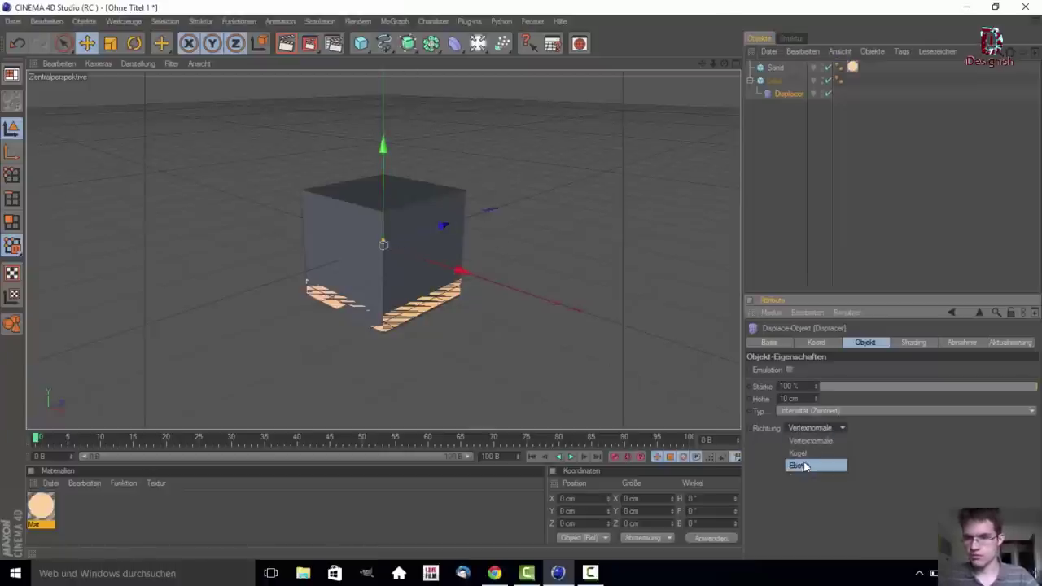
{"action": "left_click", "coordinate": [802, 465]}
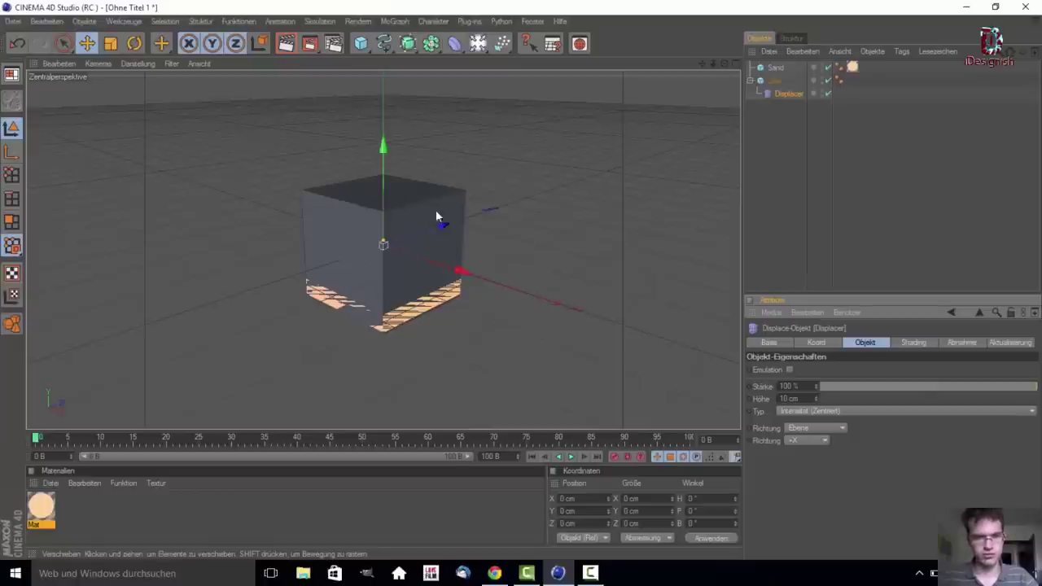
{"action": "left_click", "coordinate": [820, 441]}
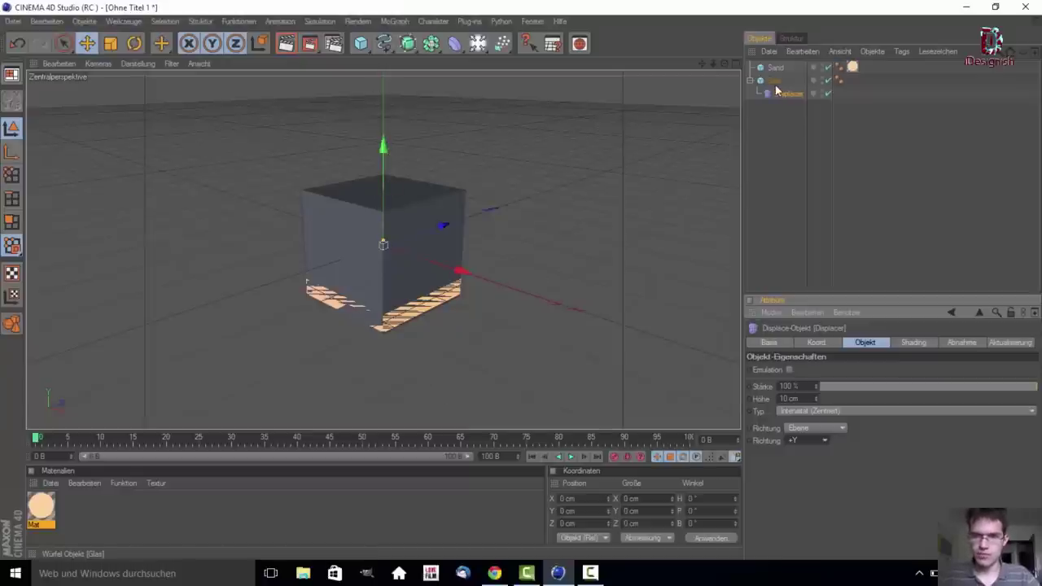
Drive the Displacer with a Noise shader using the Dranal noise type
{"action": "left_click", "coordinate": [910, 343]}
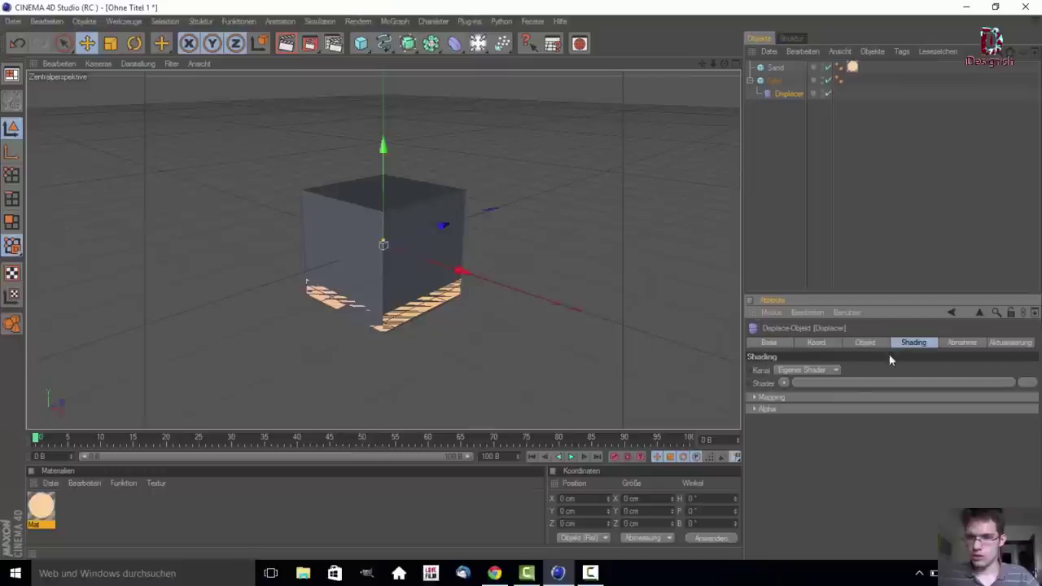
{"action": "left_click", "coordinate": [784, 384]}
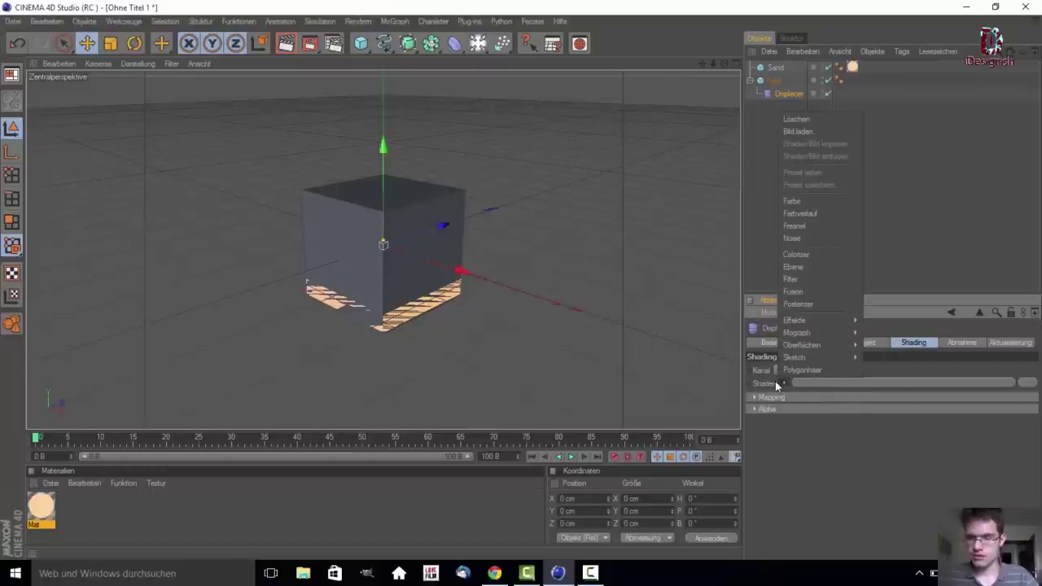
{"action": "left_click", "coordinate": [802, 238]}
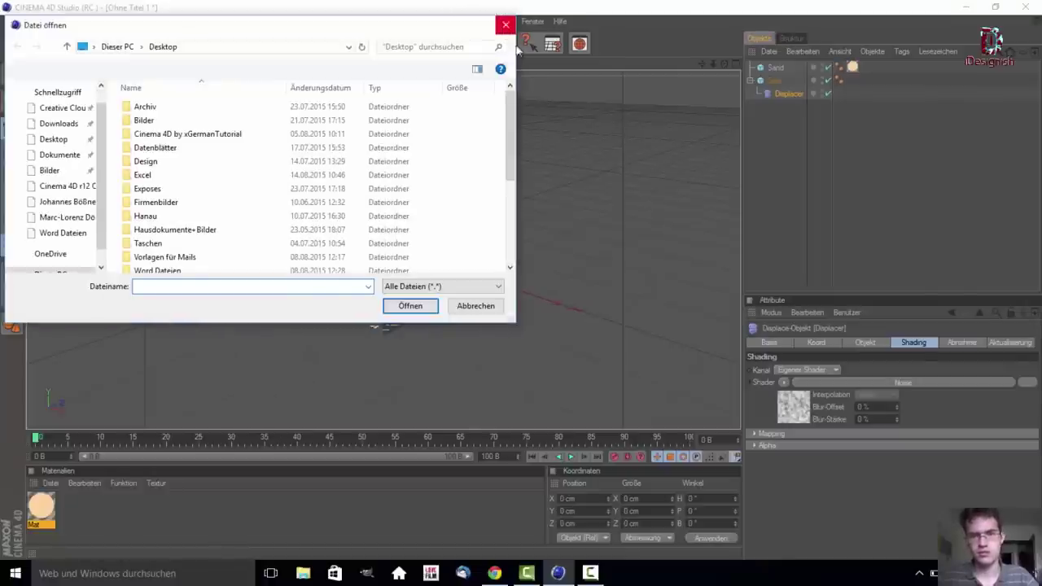
{"action": "left_click", "coordinate": [502, 20]}
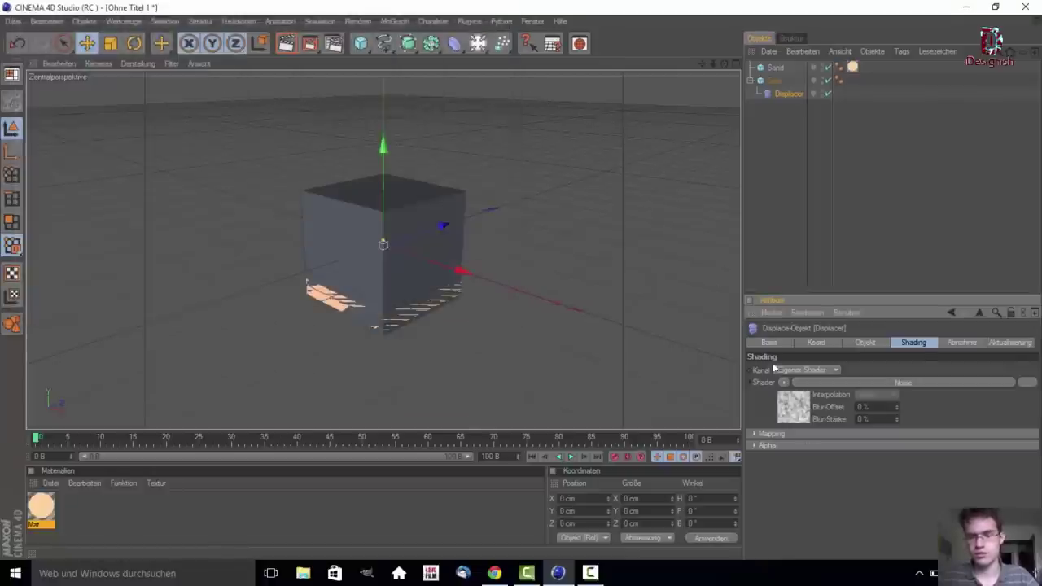
{"action": "left_click", "coordinate": [820, 381]}
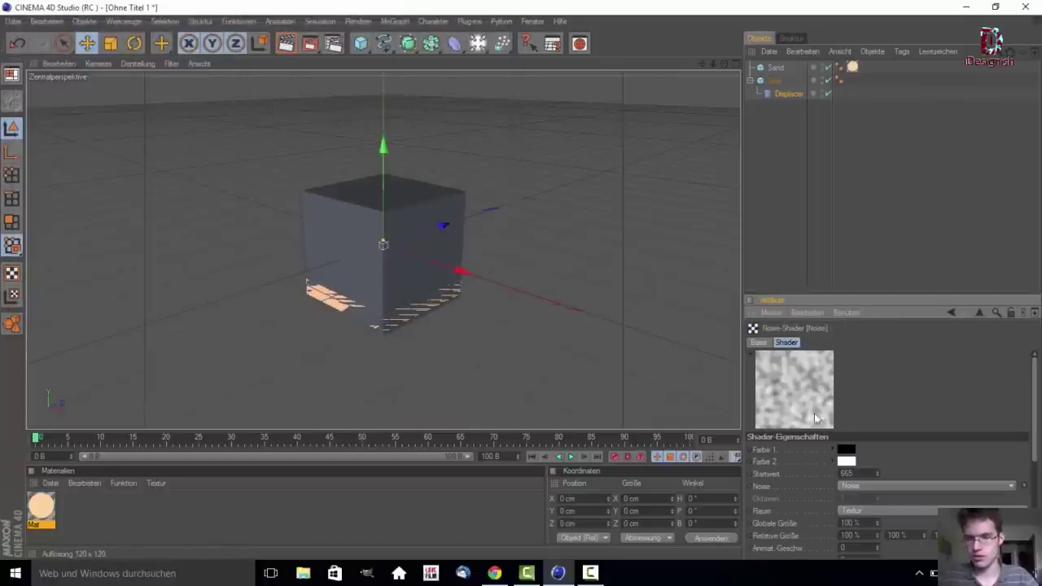
{"action": "left_click", "coordinate": [1025, 487]}
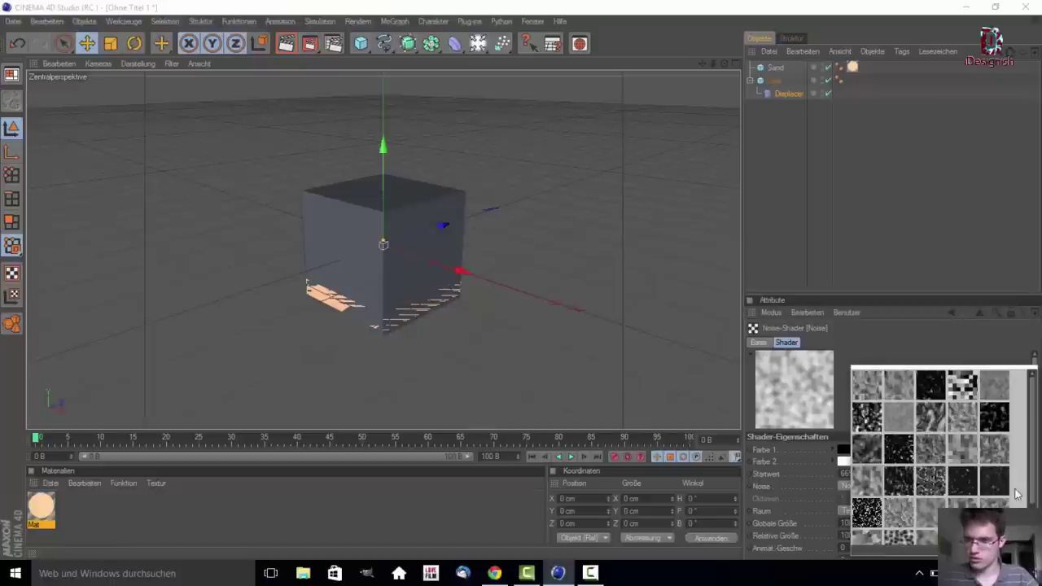
{"action": "left_click", "coordinate": [1000, 387]}
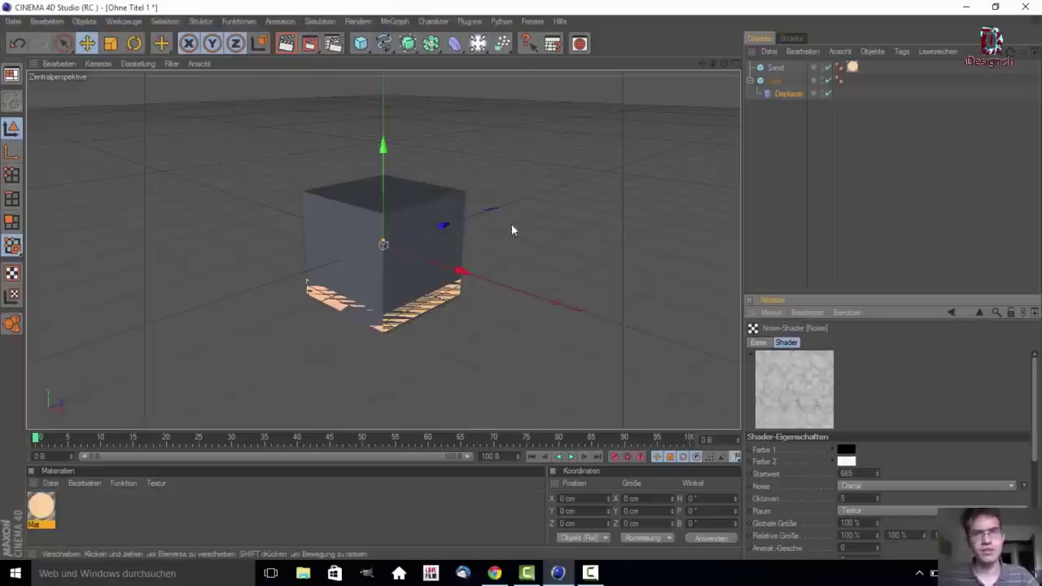
Check the Glas cube's segments, then bring up the Displacer's Object properties
{"action": "left_click", "coordinate": [773, 80]}
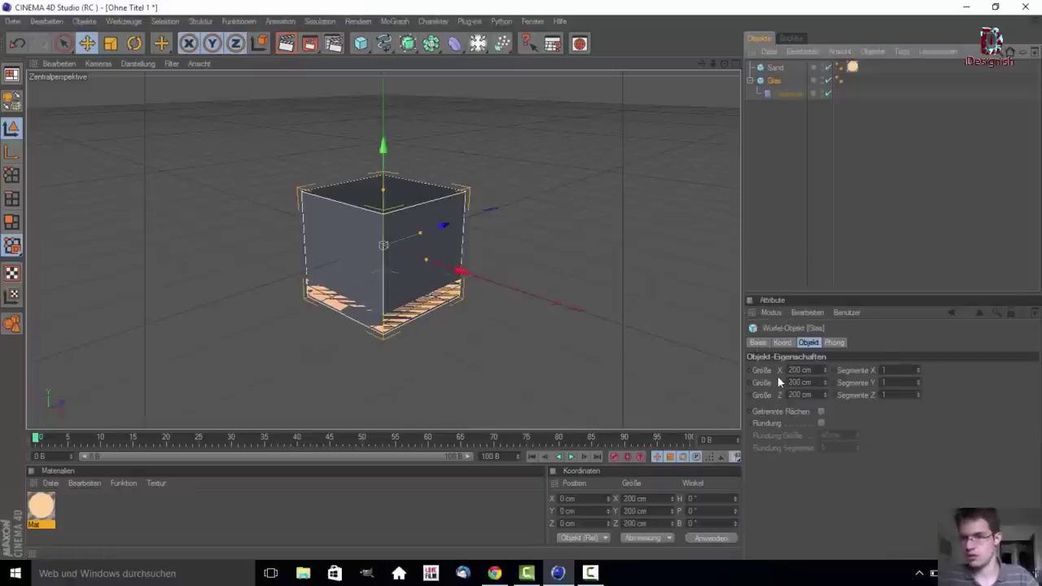
{"action": "left_click", "coordinate": [895, 372]}
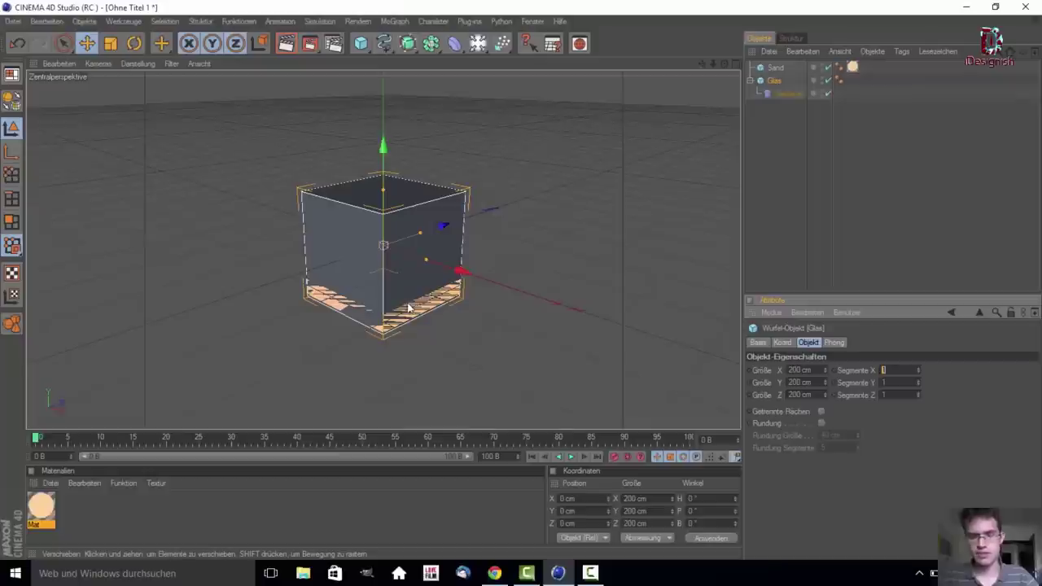
{"action": "left_click", "coordinate": [779, 95]}
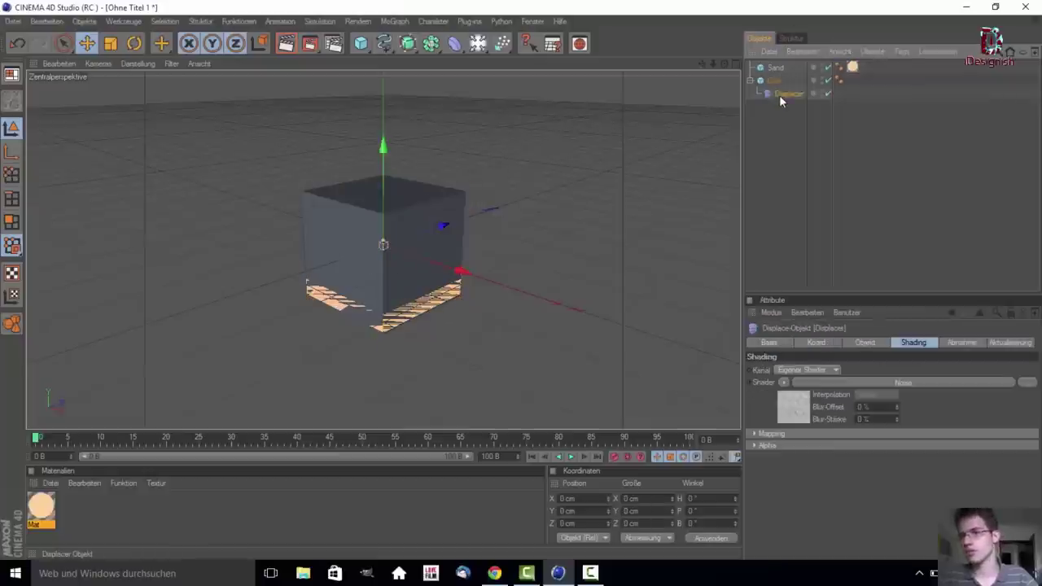
{"action": "left_click", "coordinate": [818, 343]}
{"action": "left_click", "coordinate": [857, 345]}
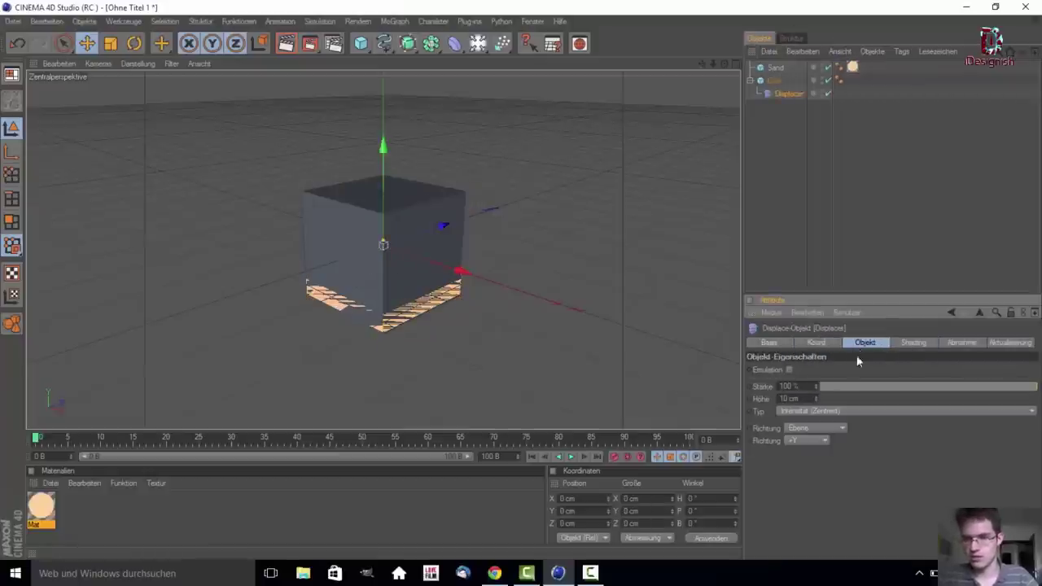
Preview several Displacer heights, undo them, then set the height to 40 cm
{"action": "left_click_drag", "start_coordinate": [815, 398], "coordinate": [816, 358]}
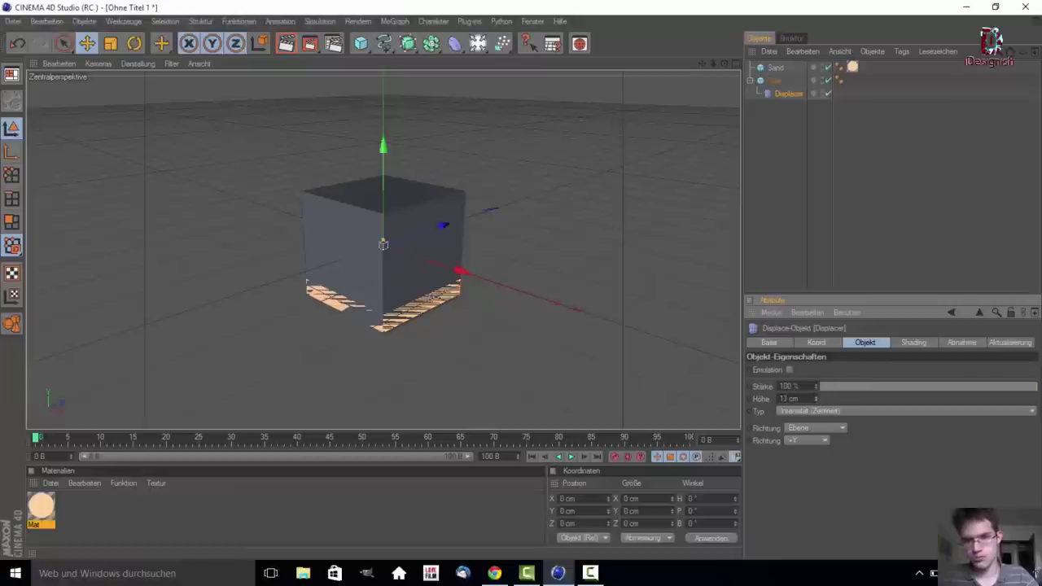
{"action": "left_click_drag", "start_coordinate": [816, 399], "coordinate": [816, 440]}
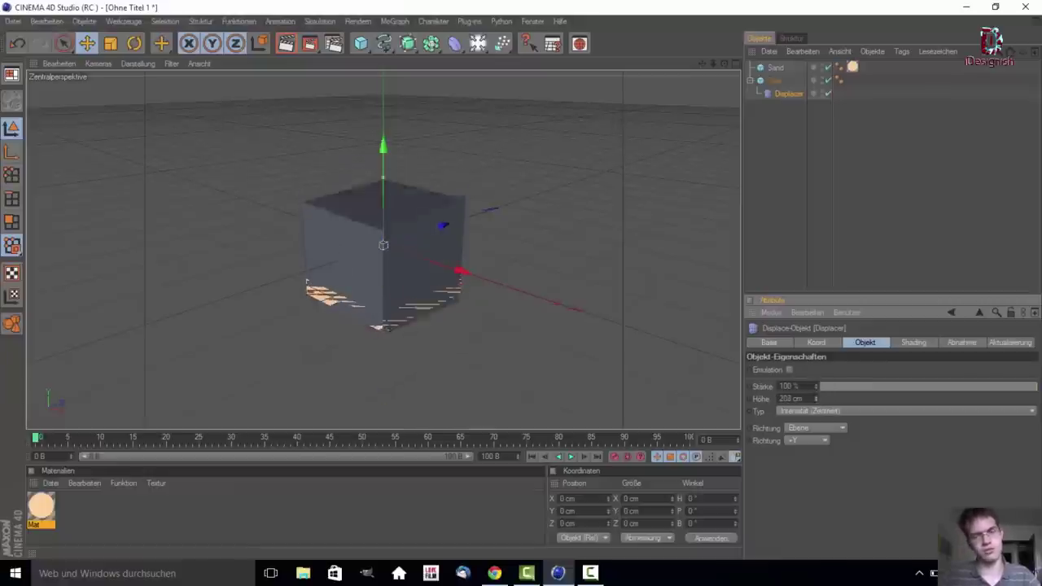
{"action": "left_click_drag", "start_coordinate": [816, 399], "coordinate": [820, 386]}
{"action": "key", "text": "ctrl+z"}
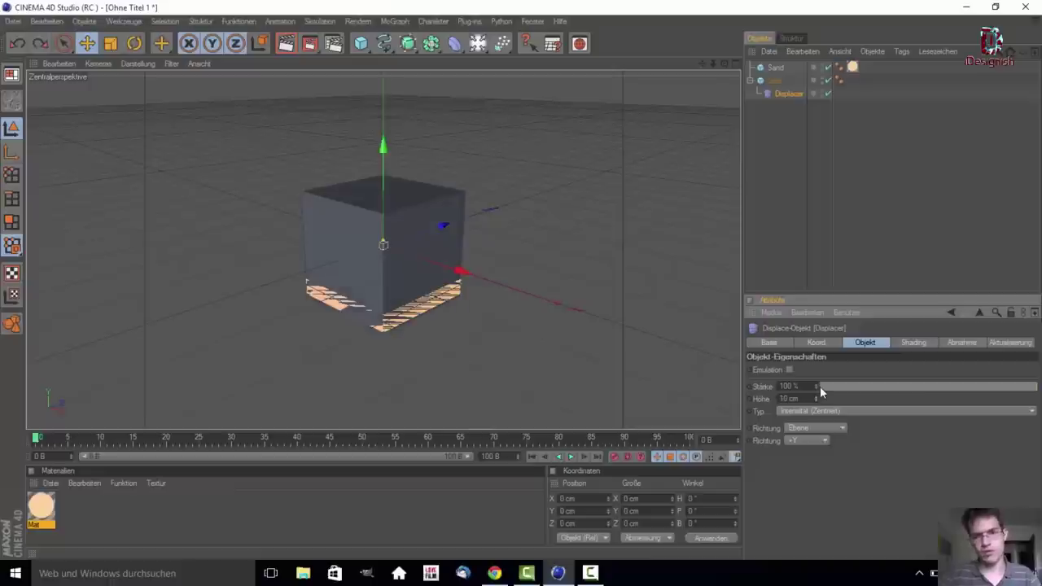
{"action": "double_click", "coordinate": [788, 398]}
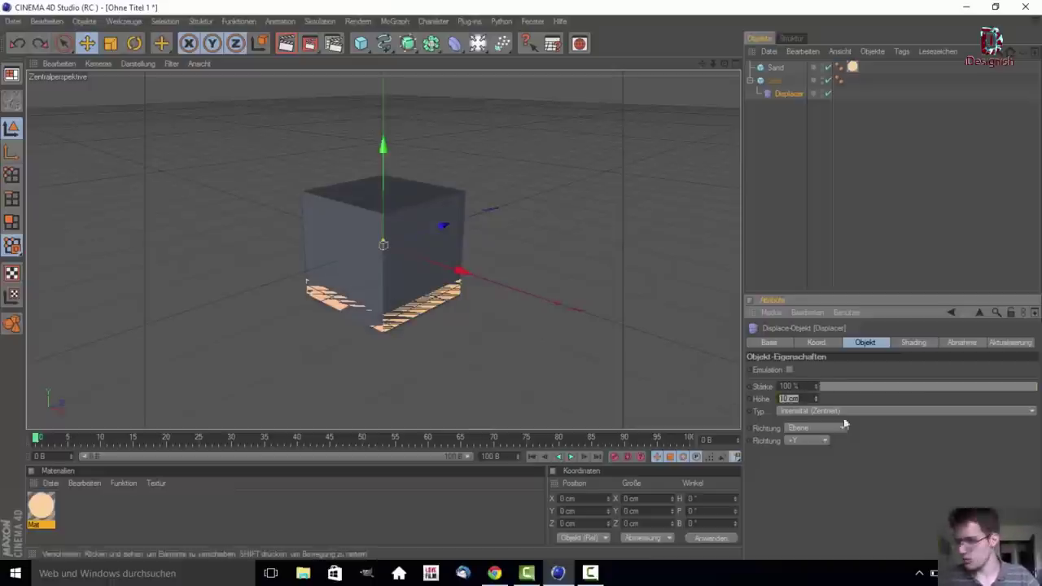
{"action": "type", "text": "40"}
{"action": "key", "text": "Return"}
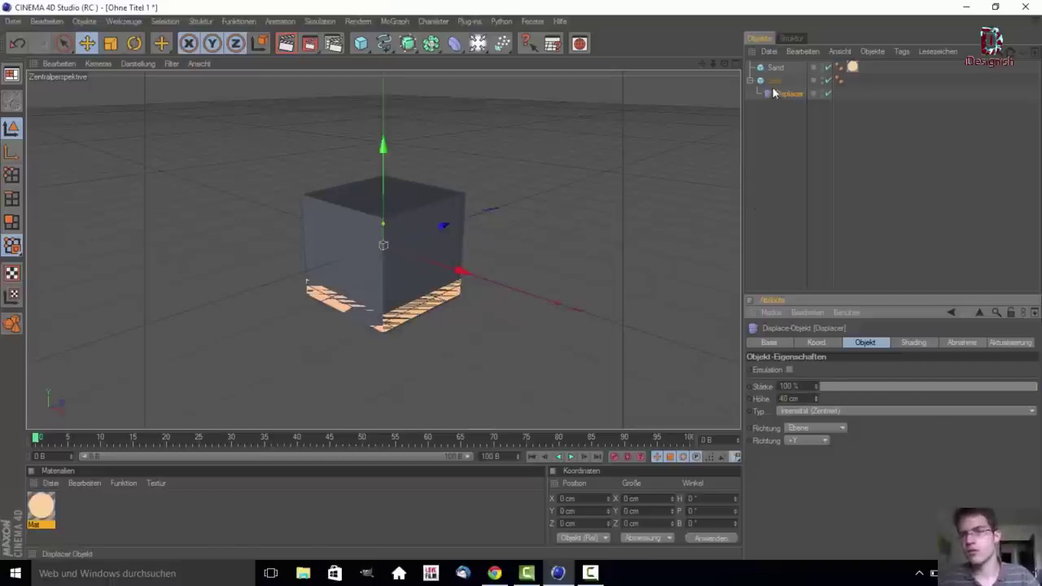
Give the Glas cube 20 X and 20 Z segments and inspect the displaced top
{"action": "left_click", "coordinate": [775, 81]}
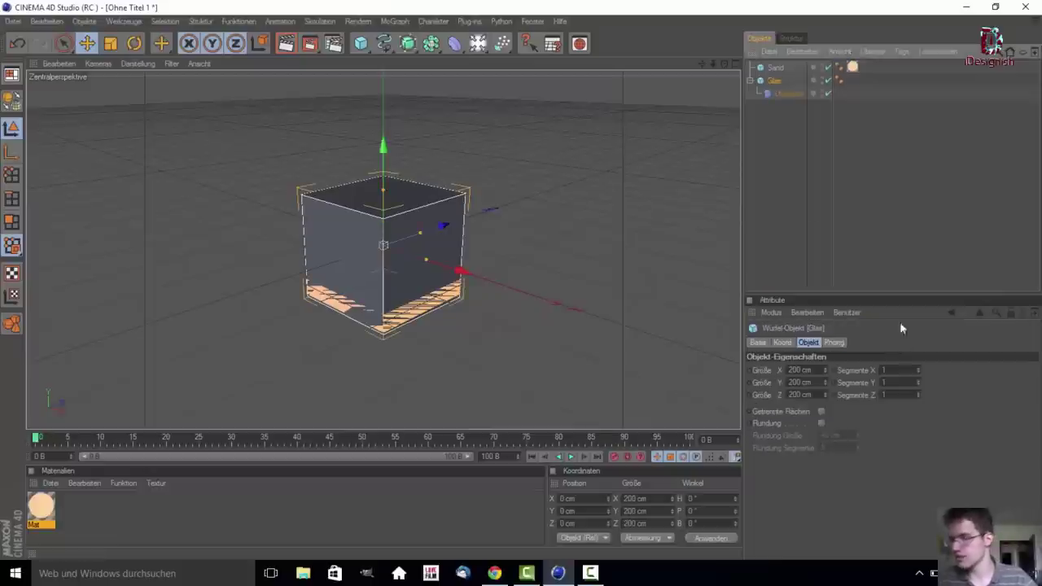
{"action": "left_click", "coordinate": [891, 370]}
{"action": "type", "text": "20"}
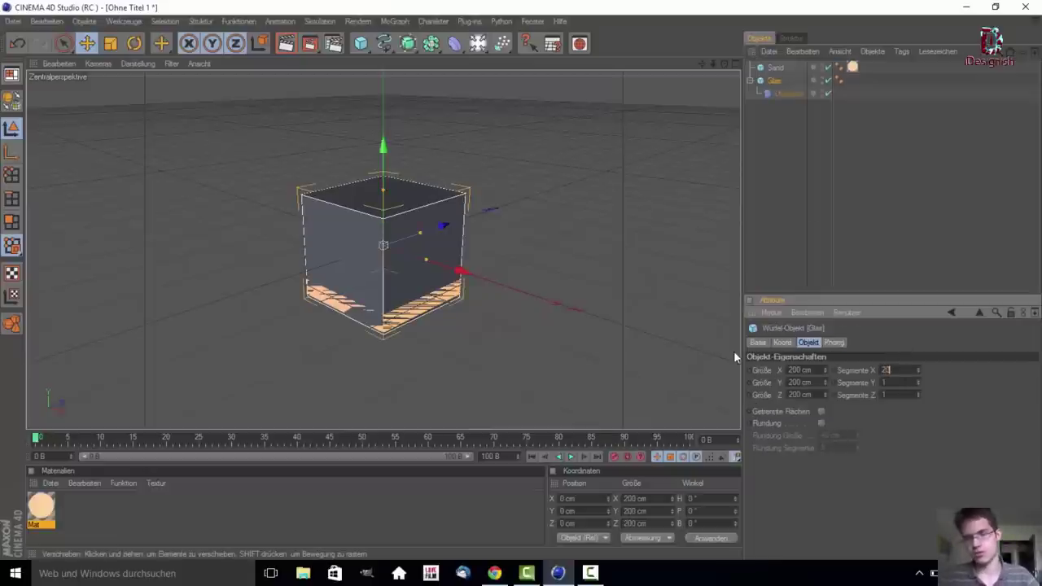
{"action": "key", "text": "Tab"}
{"action": "key", "text": "Tab"}
{"action": "type", "text": "20"}
{"action": "key", "text": "Return"}
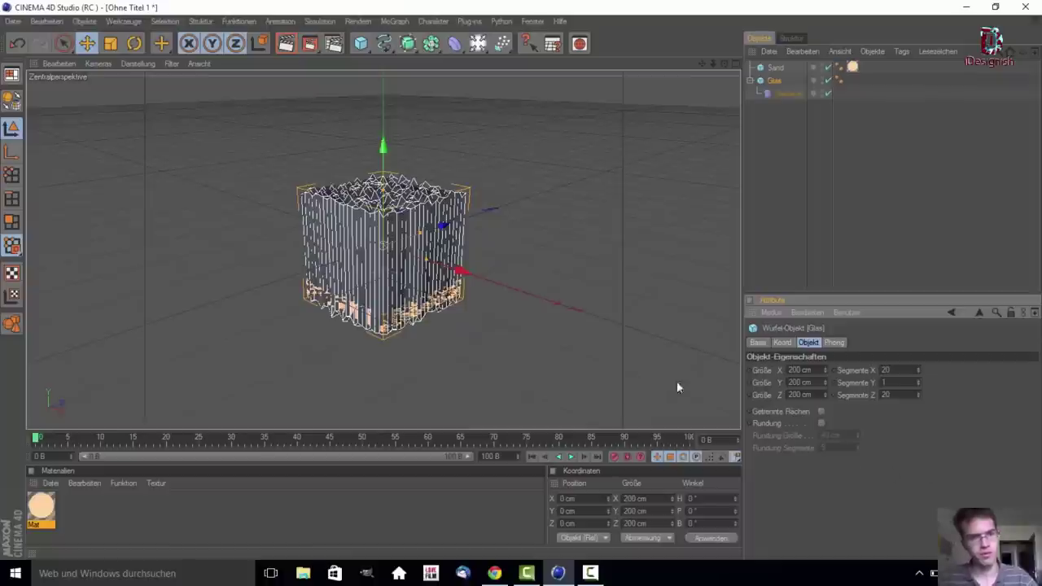
{"action": "left_click", "coordinate": [563, 324]}
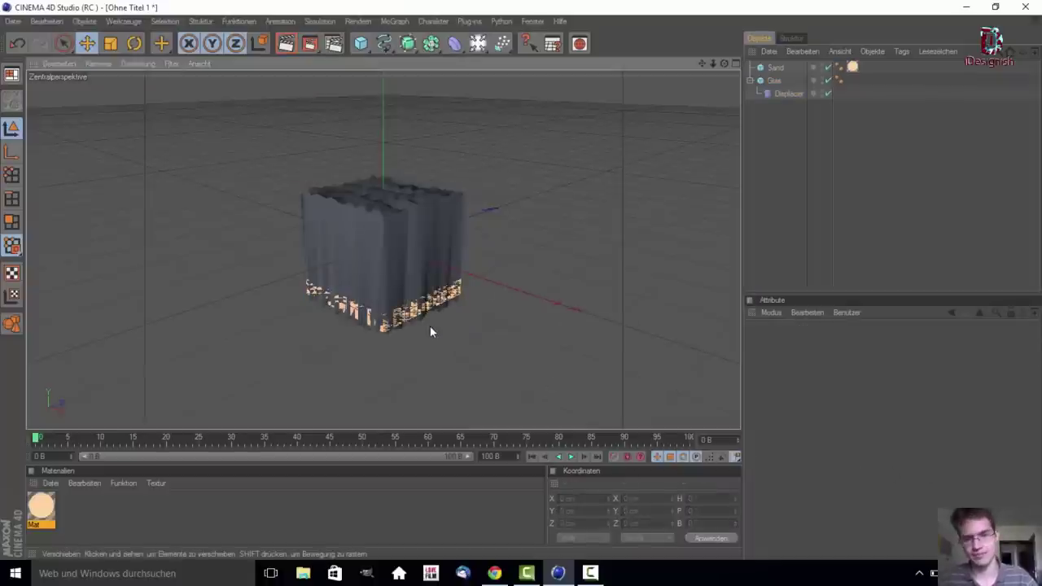
{"action": "left_click", "coordinate": [395, 266]}
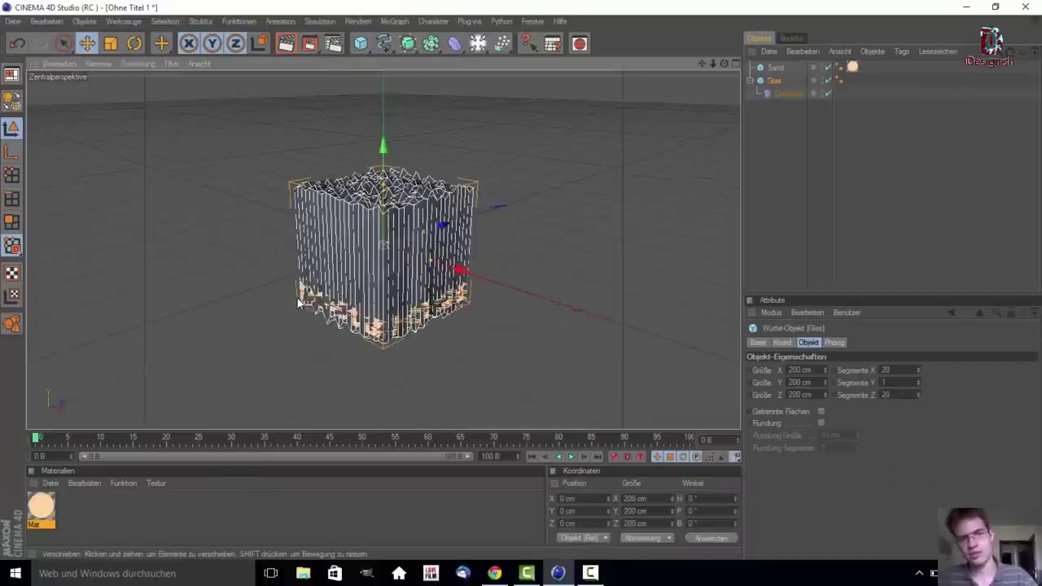
Create material Mat.1 with Transparenz enabled and refraction index 1,3
{"action": "double_click", "coordinate": [107, 525]}
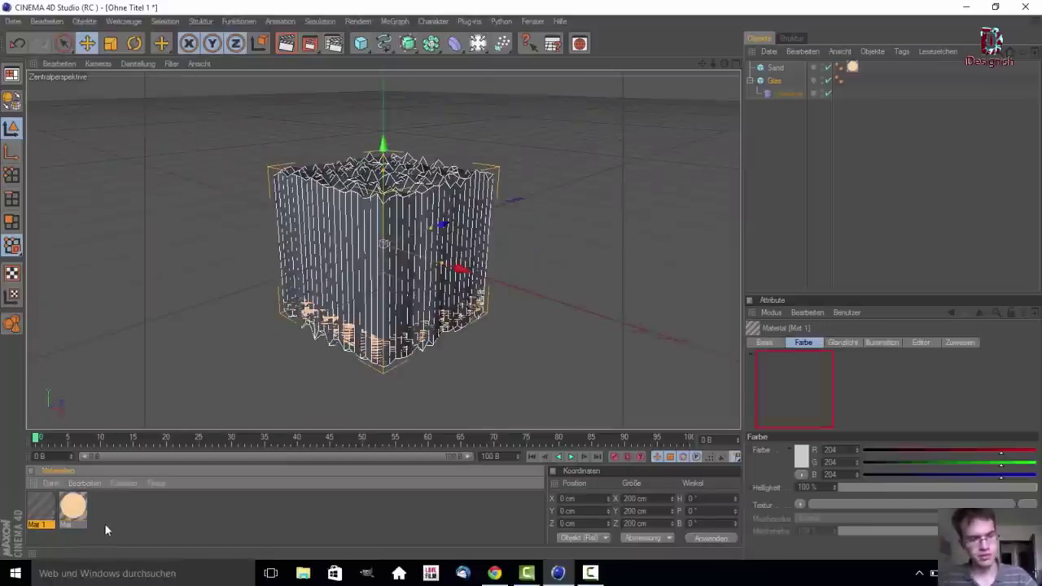
{"action": "double_click", "coordinate": [40, 507]}
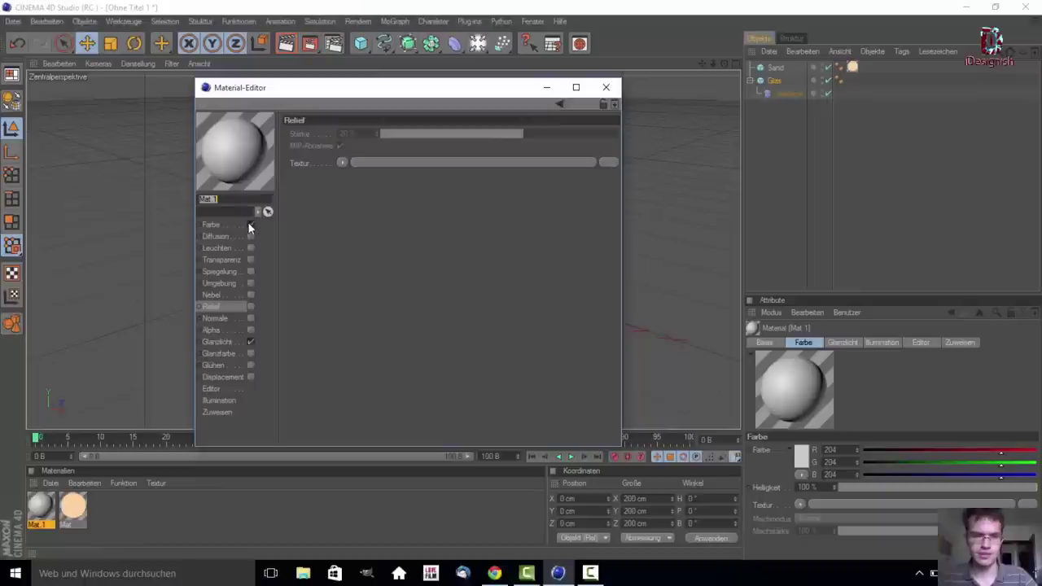
{"action": "left_click", "coordinate": [249, 260]}
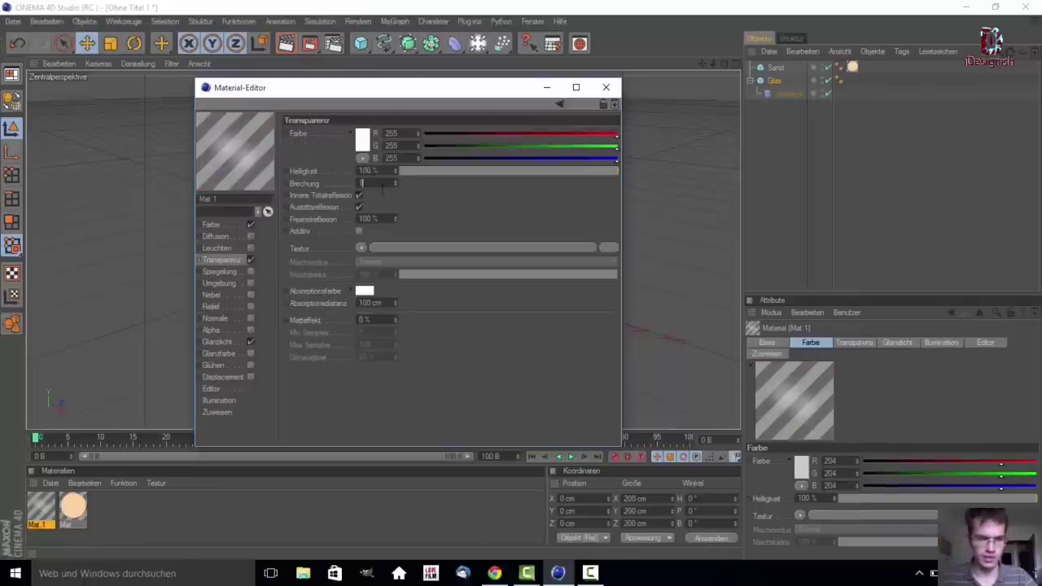
{"action": "type", "text": "1"}
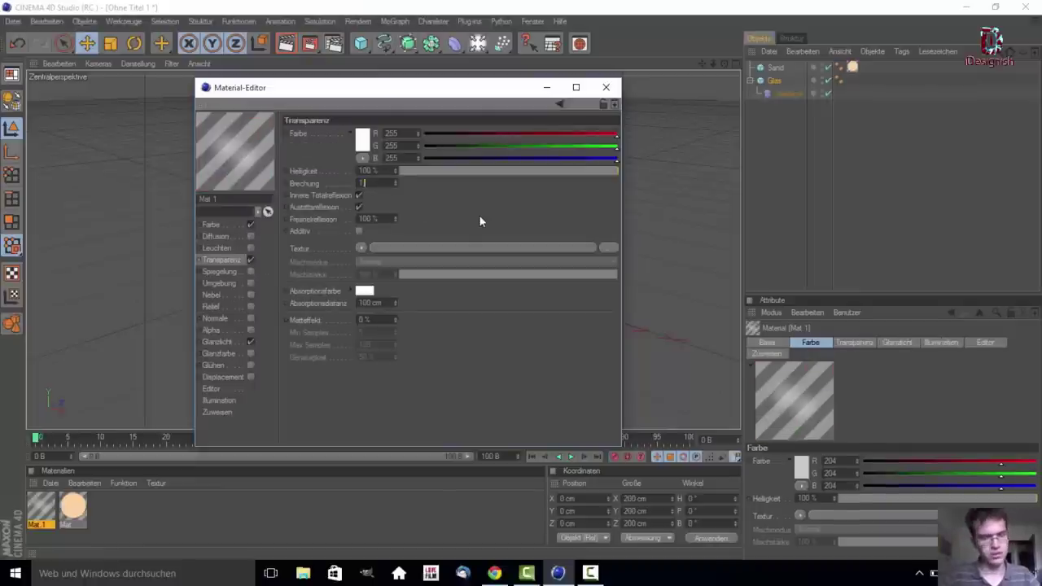
{"action": "type", "text": ",3"}
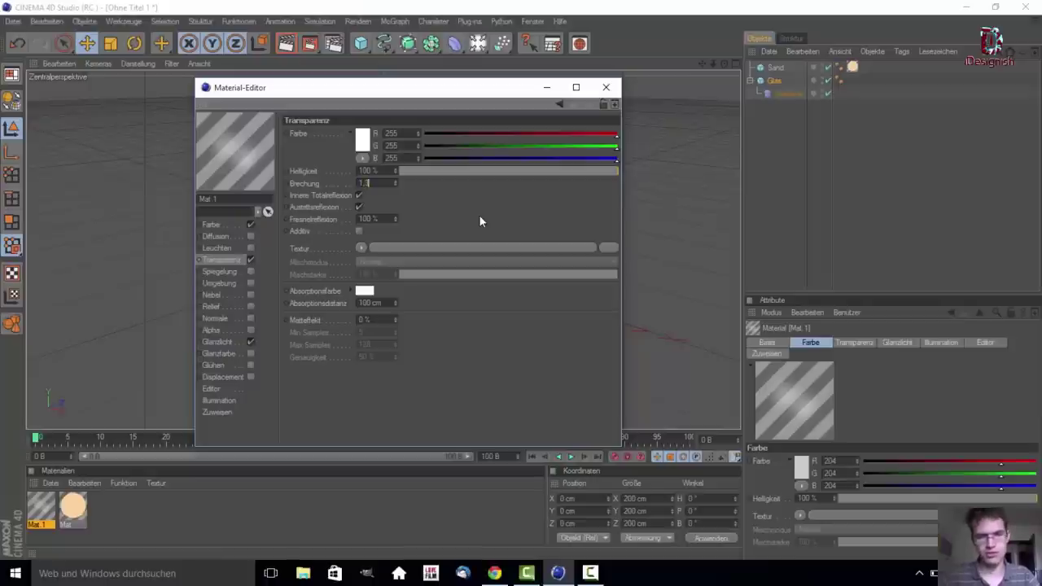
{"action": "key", "text": "Return"}
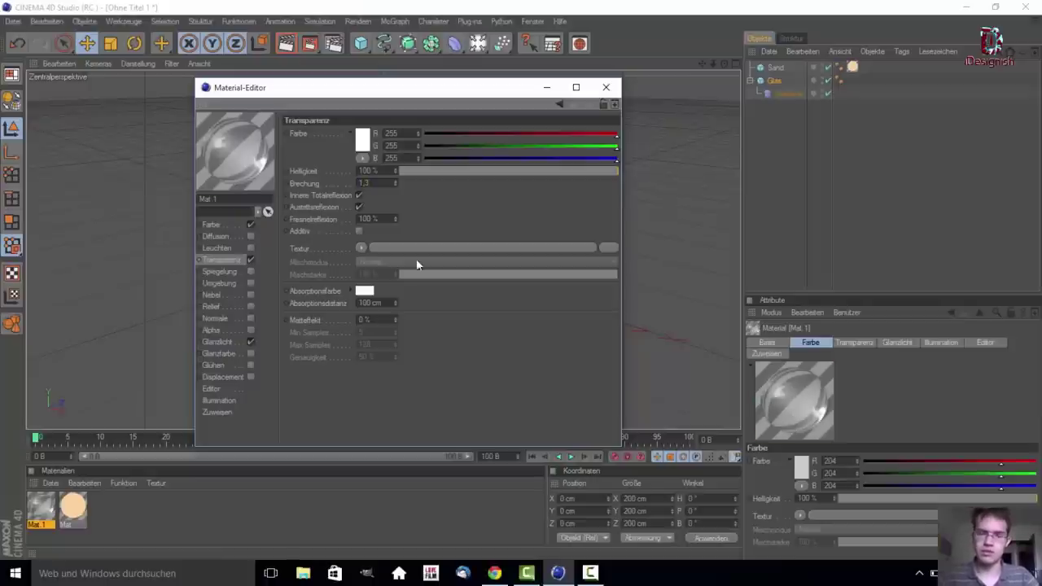
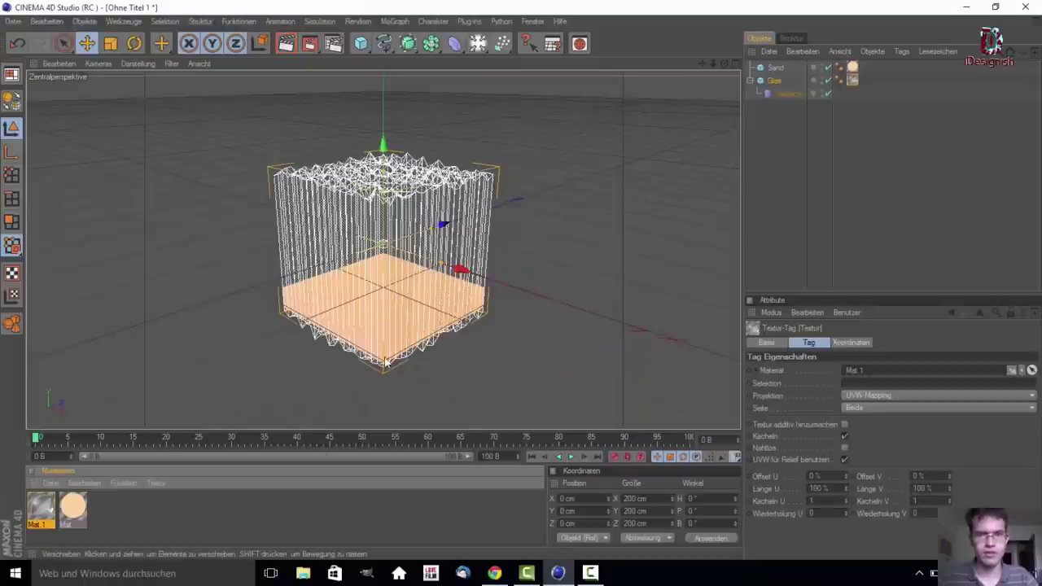
Select the Glas cube and render a quick viewport preview, then clear it
{"action": "left_click", "coordinate": [824, 186]}
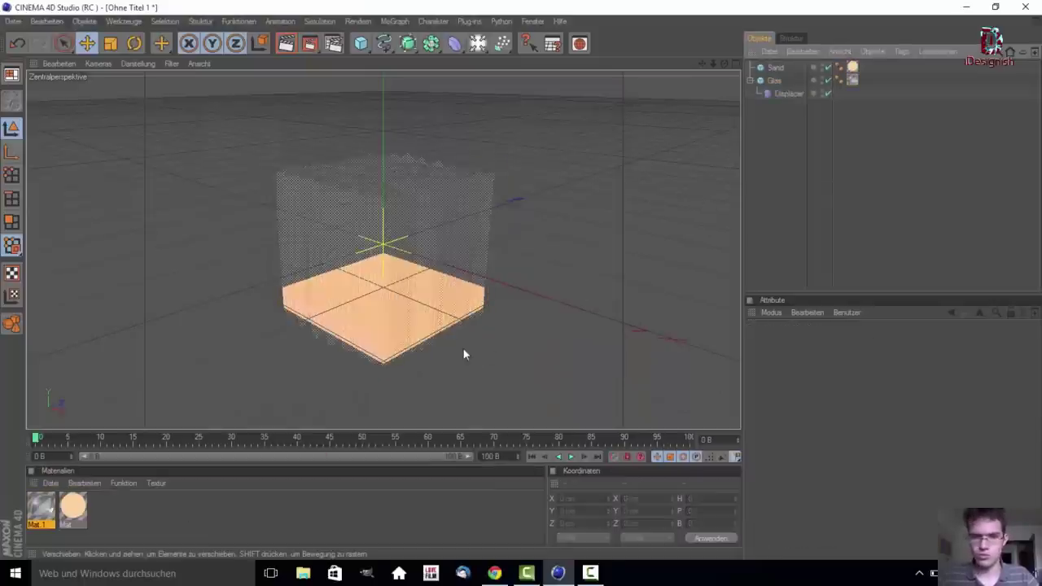
{"action": "left_click", "coordinate": [406, 219]}
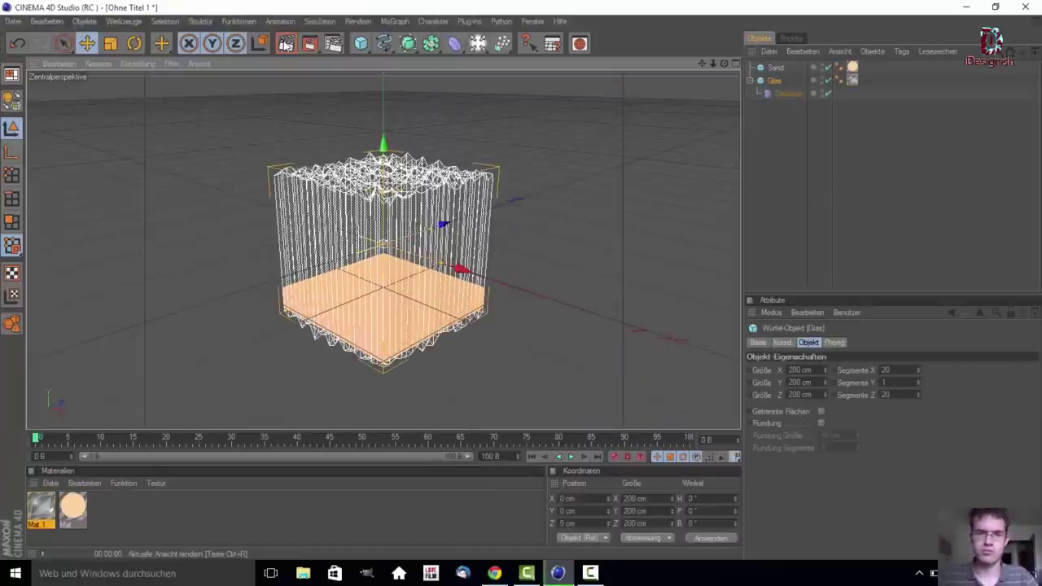
{"action": "left_click", "coordinate": [286, 44]}
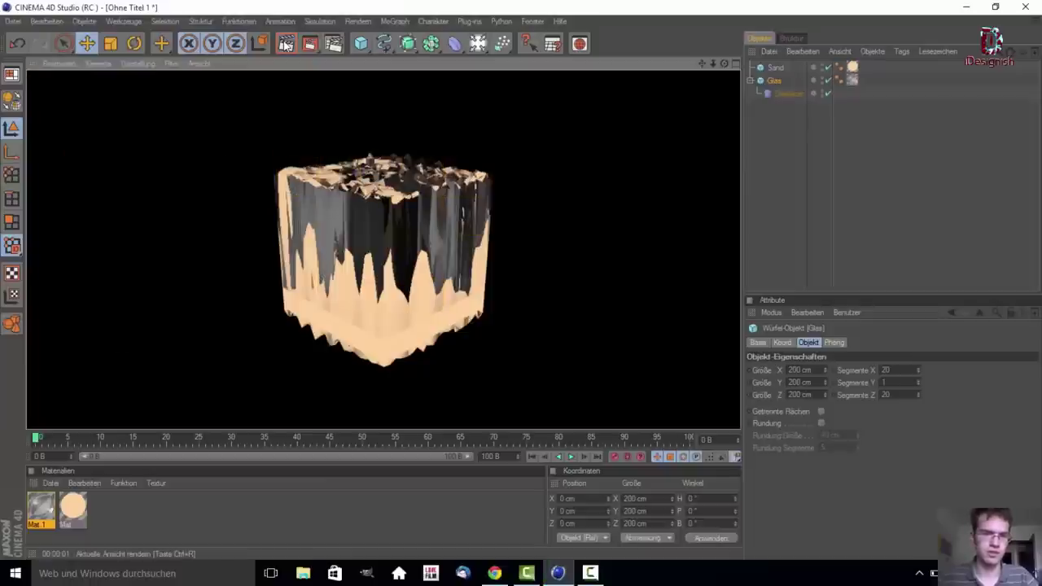
{"action": "left_click", "coordinate": [340, 266]}
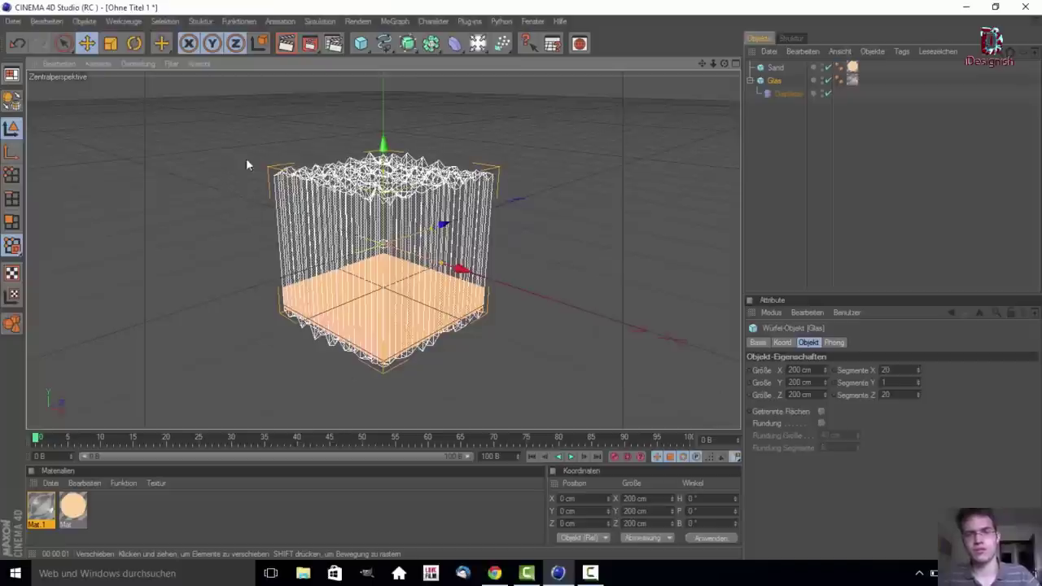
Browse the Greyscalegorilla light kit's _Studios presets to WindowLightStudio.c4d, with Sand, Glas and Displacer selected
{"action": "left_click", "coordinate": [580, 45]}
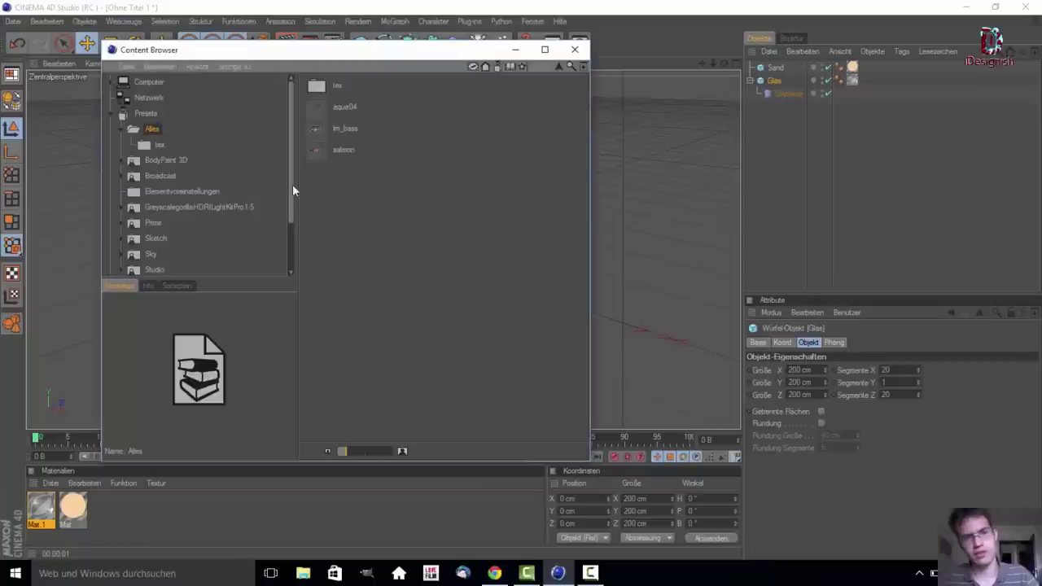
{"action": "left_click", "coordinate": [215, 208]}
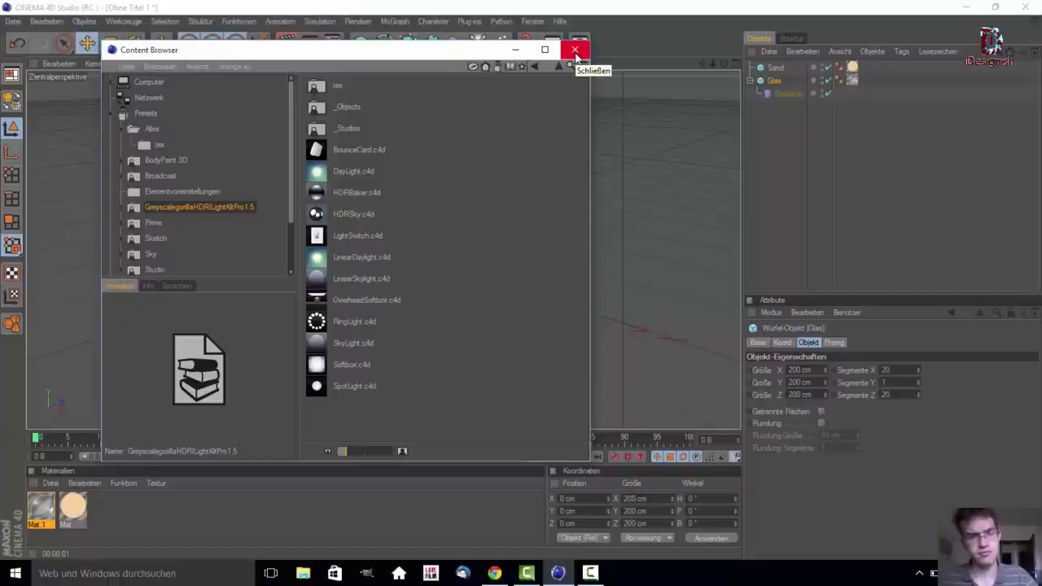
{"action": "left_click", "coordinate": [122, 208]}
{"action": "left_click_drag", "start_coordinate": [777, 108], "coordinate": [777, 62]}
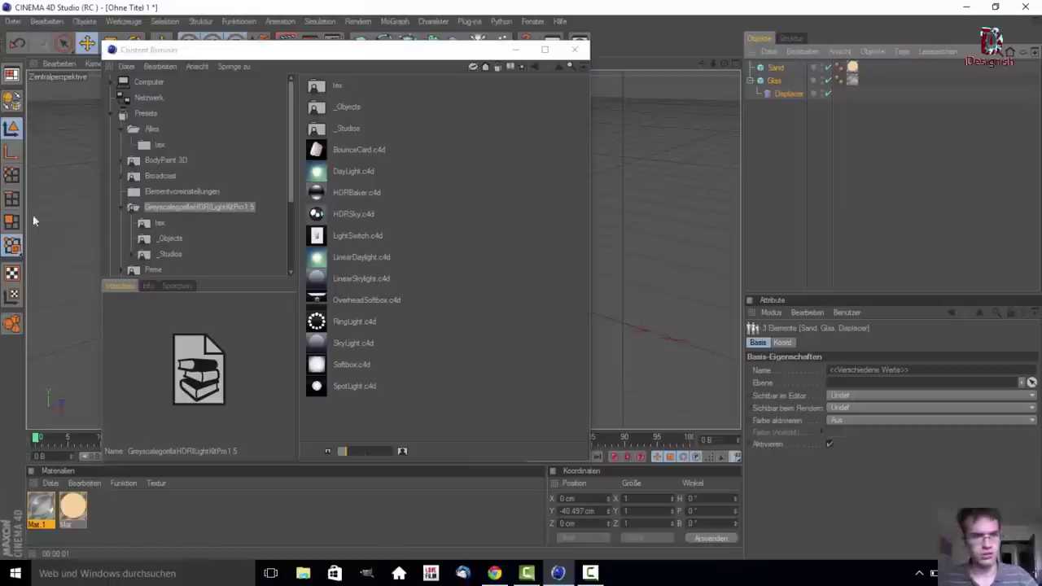
{"action": "left_click", "coordinate": [148, 206]}
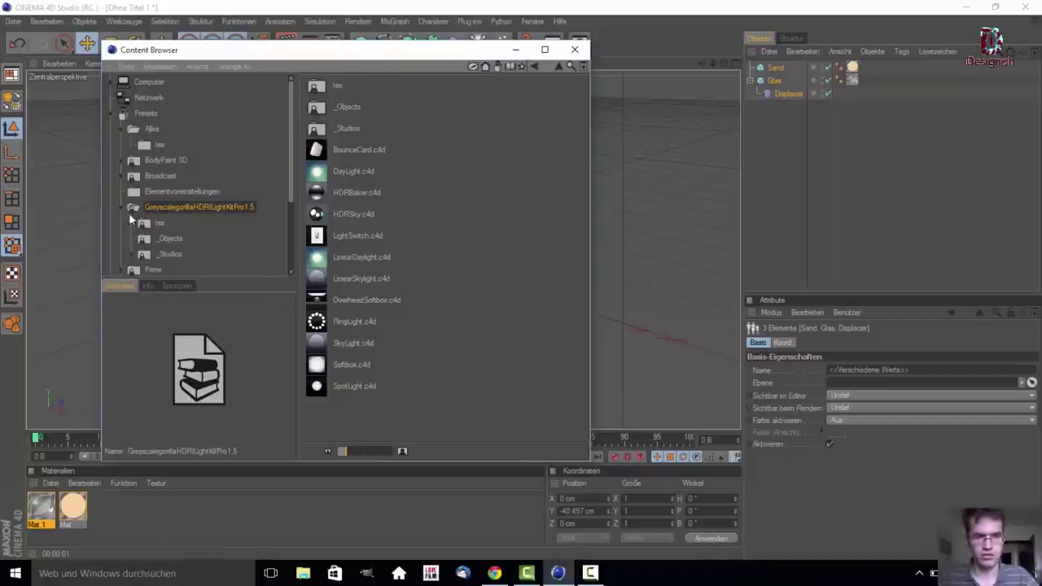
{"action": "left_click", "coordinate": [135, 255]}
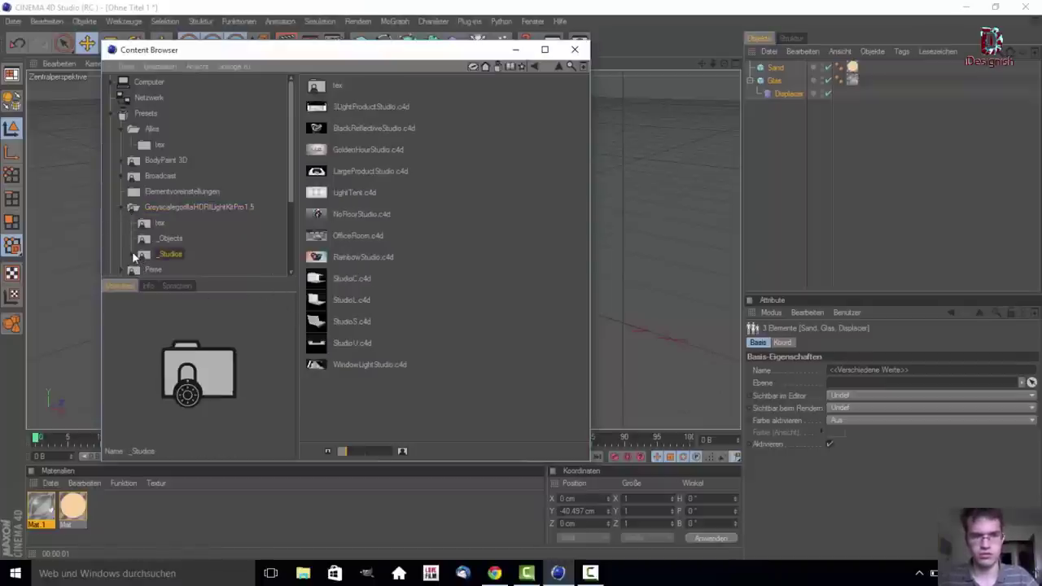
{"action": "left_click_drag", "start_coordinate": [790, 158], "coordinate": [780, 39]}
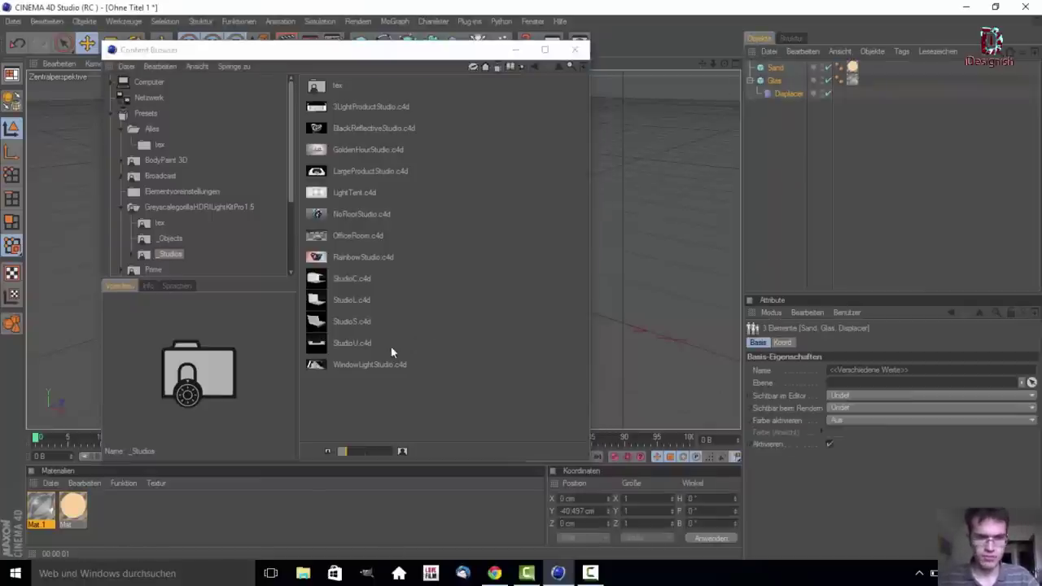
{"action": "left_click", "coordinate": [377, 368]}
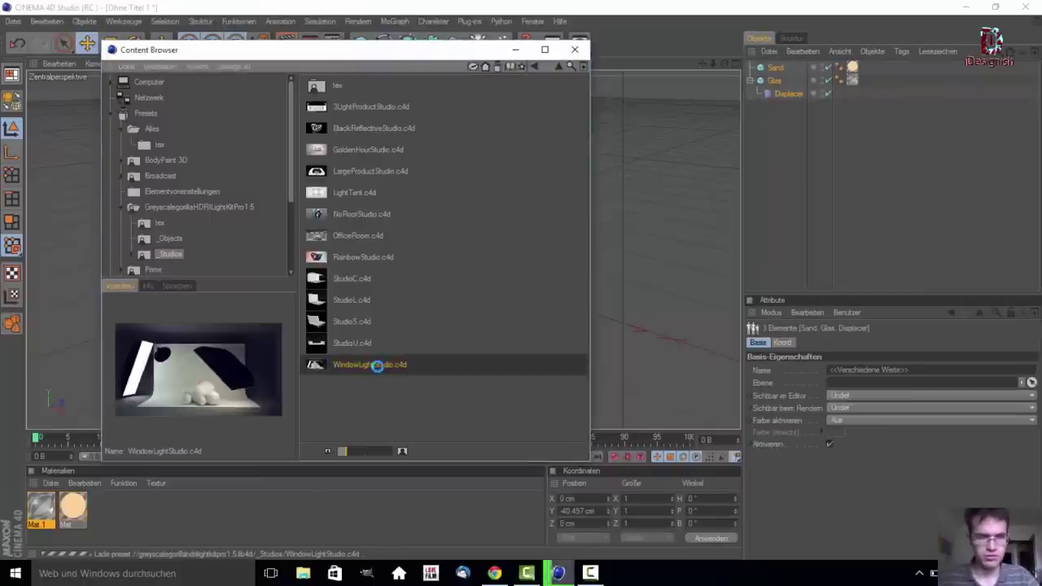
Open WindowLightStudio, delete the Replace Me placeholder null and paste in Sand, Glas and Displacer
{"action": "left_click", "coordinate": [576, 50]}
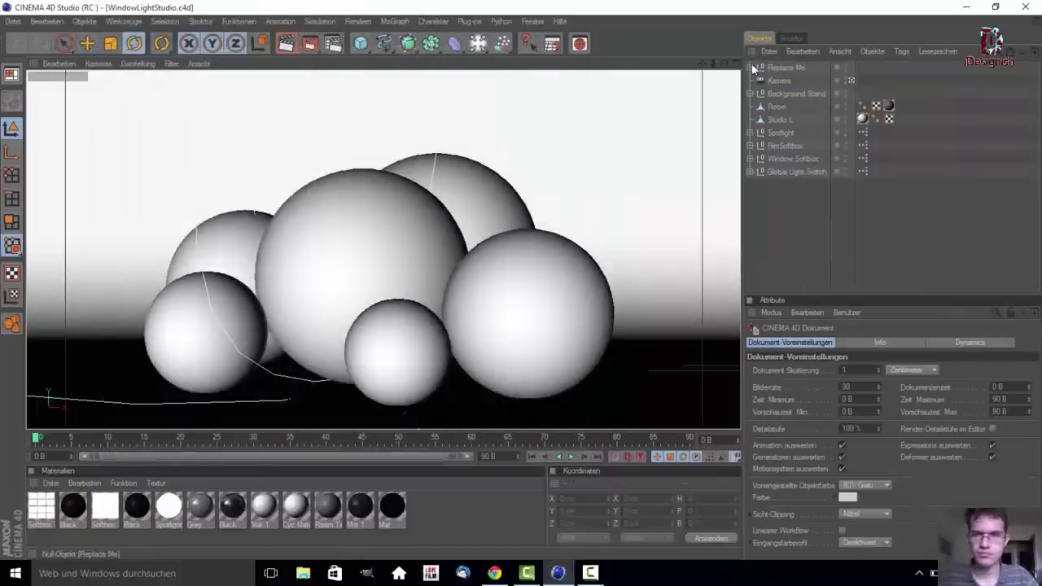
{"action": "left_click", "coordinate": [777, 67]}
{"action": "key", "text": "Delete"}
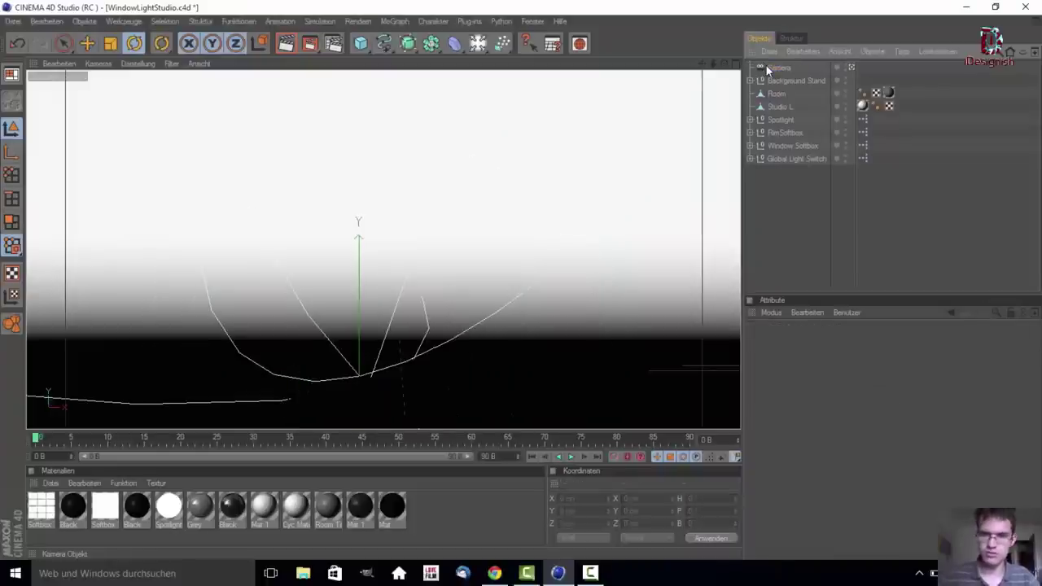
{"action": "key", "text": "ctrl+v"}
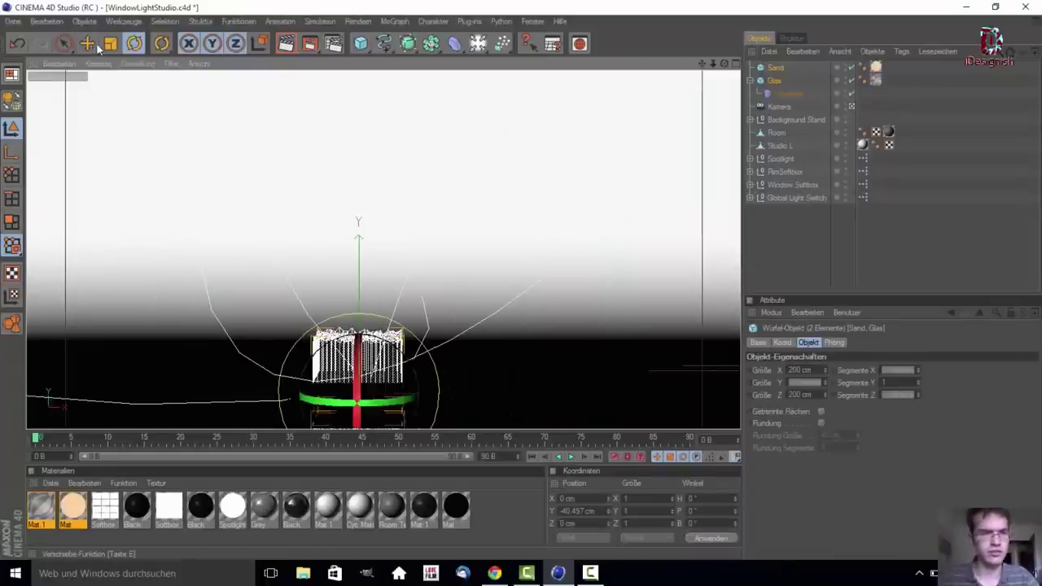
Raise the pasted cube along Y to about 60.5 cm and switch to the four-view layout
{"action": "key", "text": "space"}
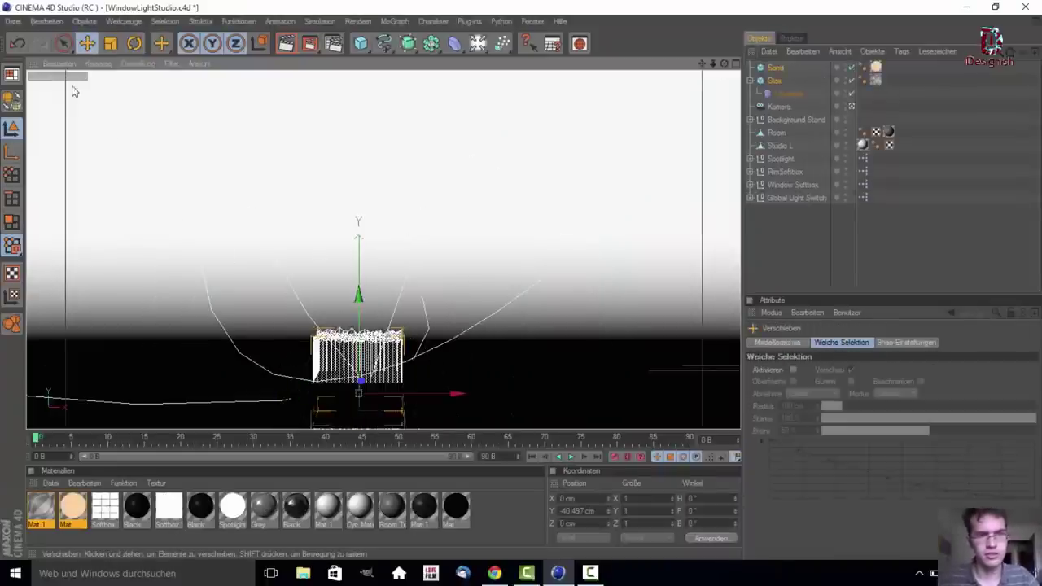
{"action": "left_click_drag", "start_coordinate": [359, 297], "coordinate": [430, 345]}
{"action": "scroll", "coordinate": [525, 292], "scroll_direction": "up", "scroll_amount": 3}
{"action": "middle_click", "coordinate": [495, 259]}
{"action": "scroll", "coordinate": [558, 325], "scroll_direction": "up", "scroll_amount": 3}
{"action": "scroll", "coordinate": [554, 321], "scroll_direction": "up", "scroll_amount": 1}
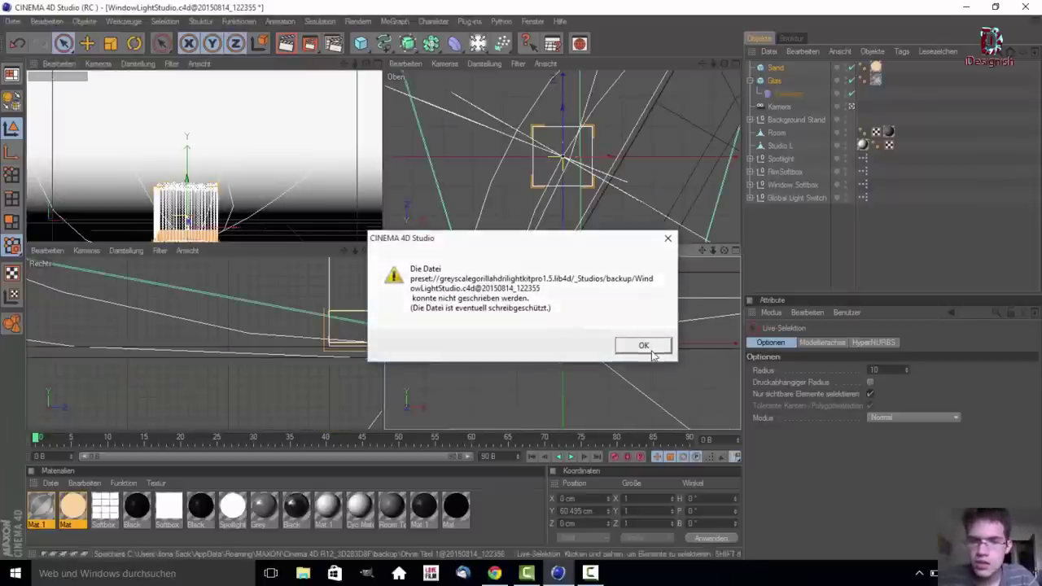
Dismiss the autosave warning, undo once, and save the scene as Tut.c4d
{"action": "left_click", "coordinate": [641, 345]}
{"action": "key", "text": "ctrl+z"}
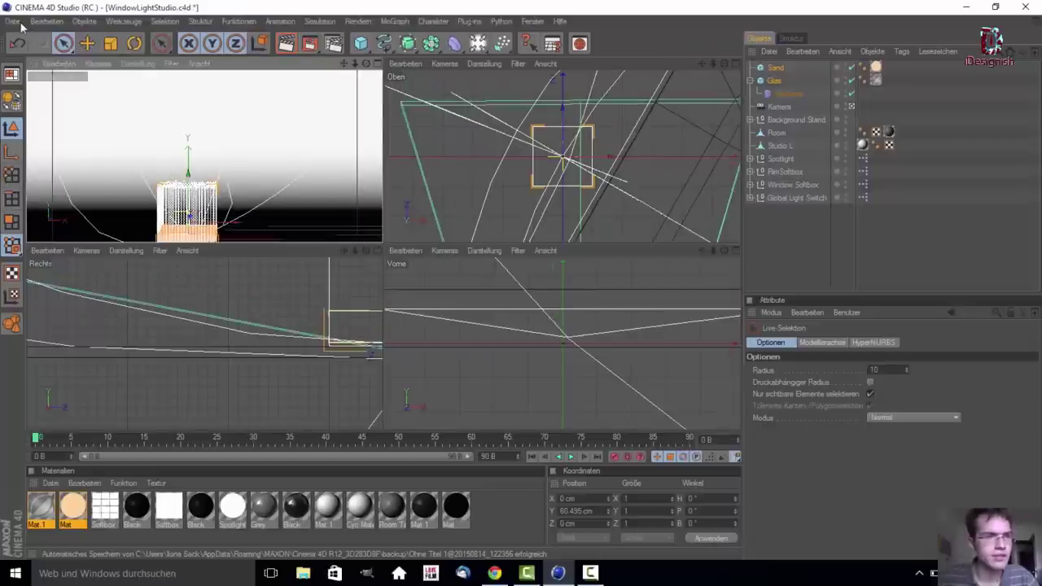
{"action": "left_click", "coordinate": [20, 22]}
{"action": "left_click", "coordinate": [63, 140]}
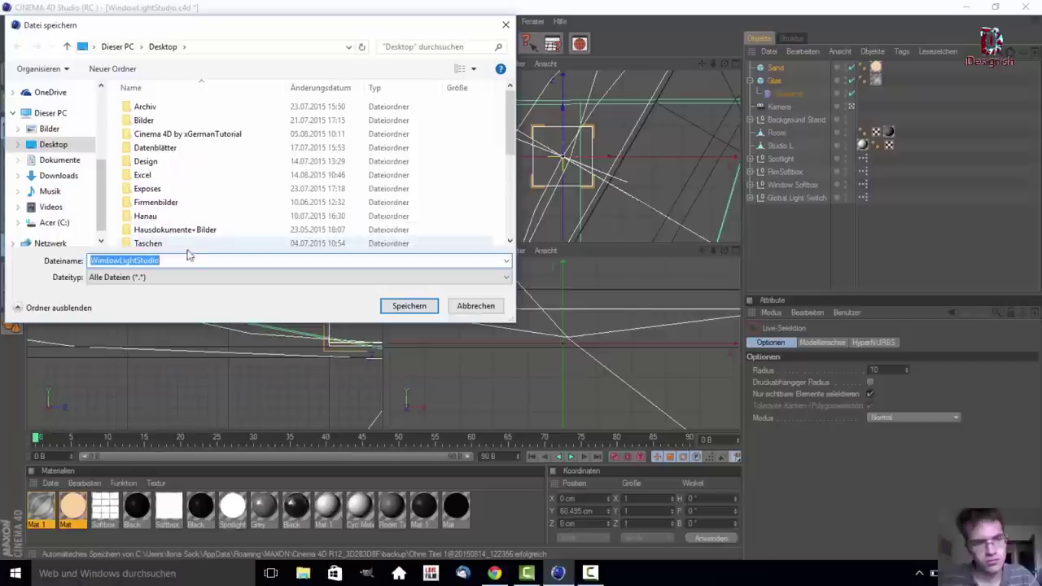
{"action": "type", "text": "Tut"}
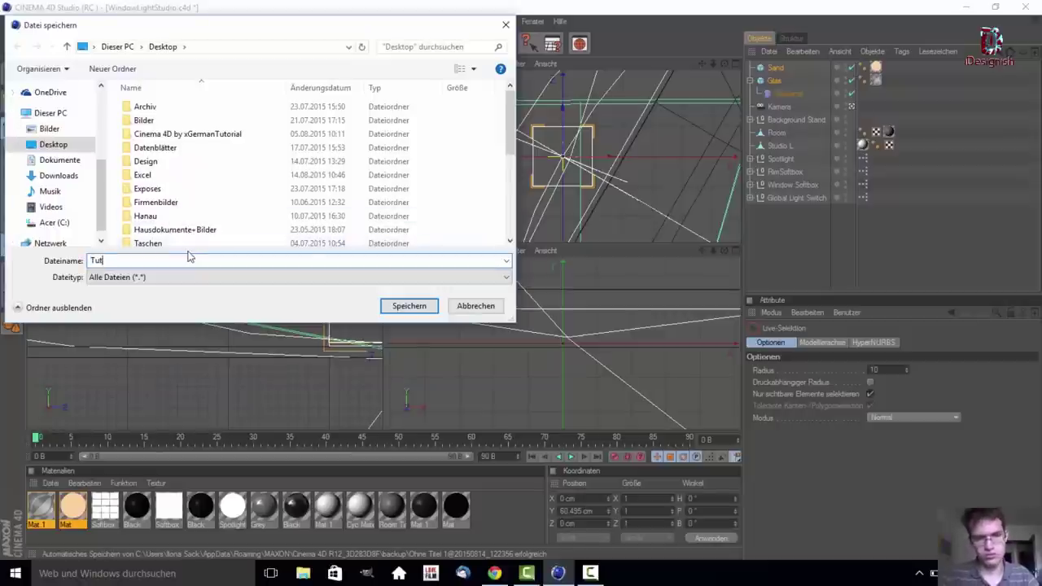
{"action": "left_click", "coordinate": [416, 310]}
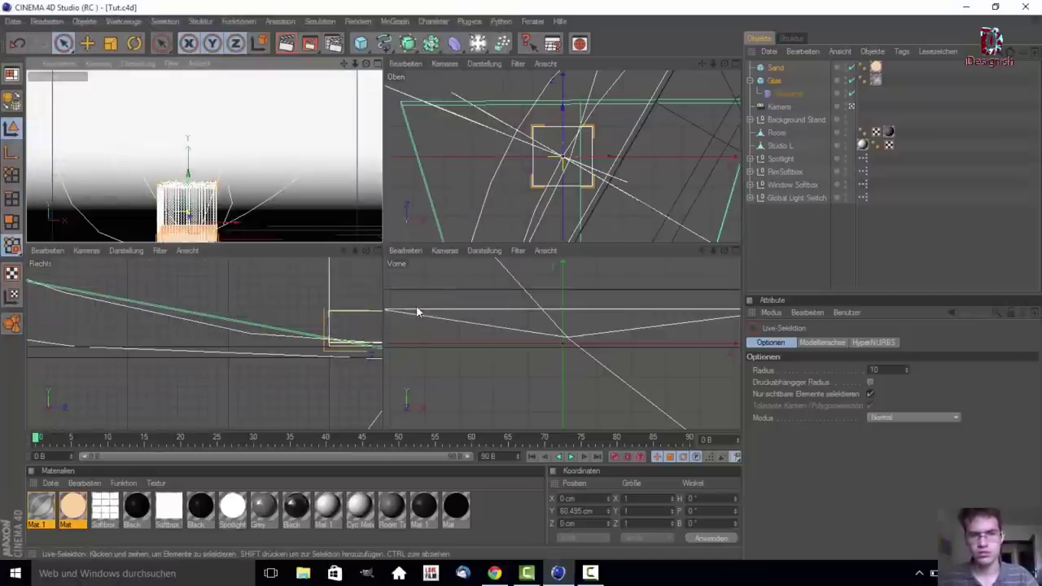
In the front view, lower the cube to Y 57.715 cm
{"action": "left_click", "coordinate": [600, 304]}
{"action": "left_click_drag", "start_coordinate": [698, 250], "coordinate": [630, 290]}
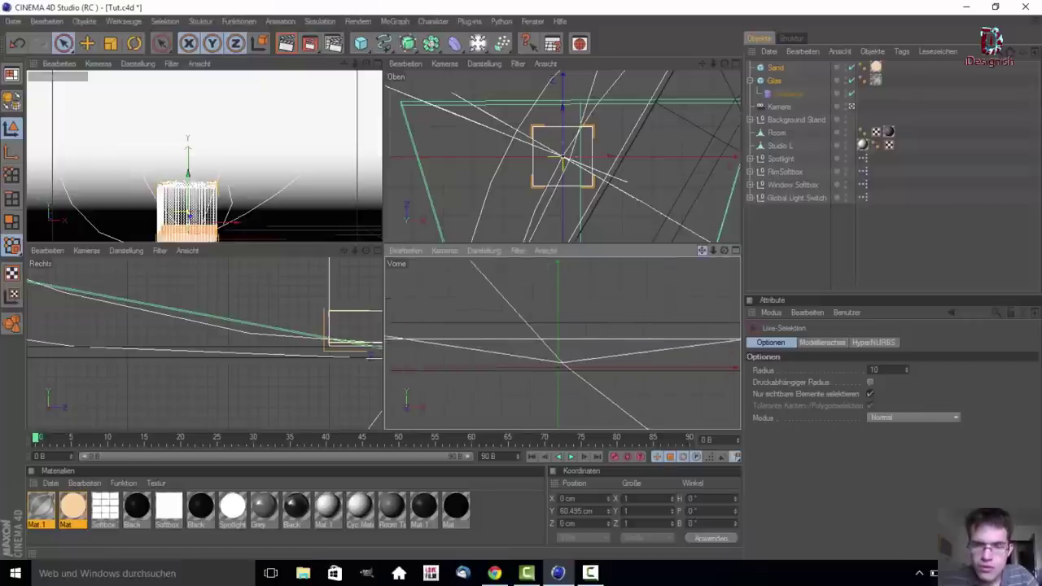
{"action": "scroll", "coordinate": [627, 295], "scroll_direction": "up", "scroll_amount": 2}
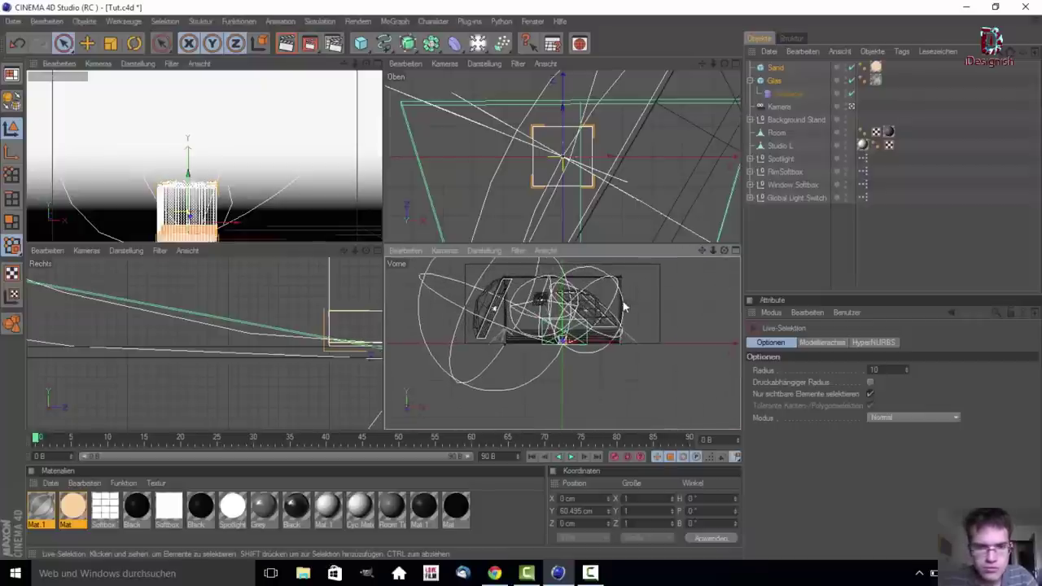
{"action": "scroll", "coordinate": [622, 301], "scroll_direction": "up", "scroll_amount": 5}
{"action": "left_click_drag", "start_coordinate": [562, 286], "coordinate": [562, 291]}
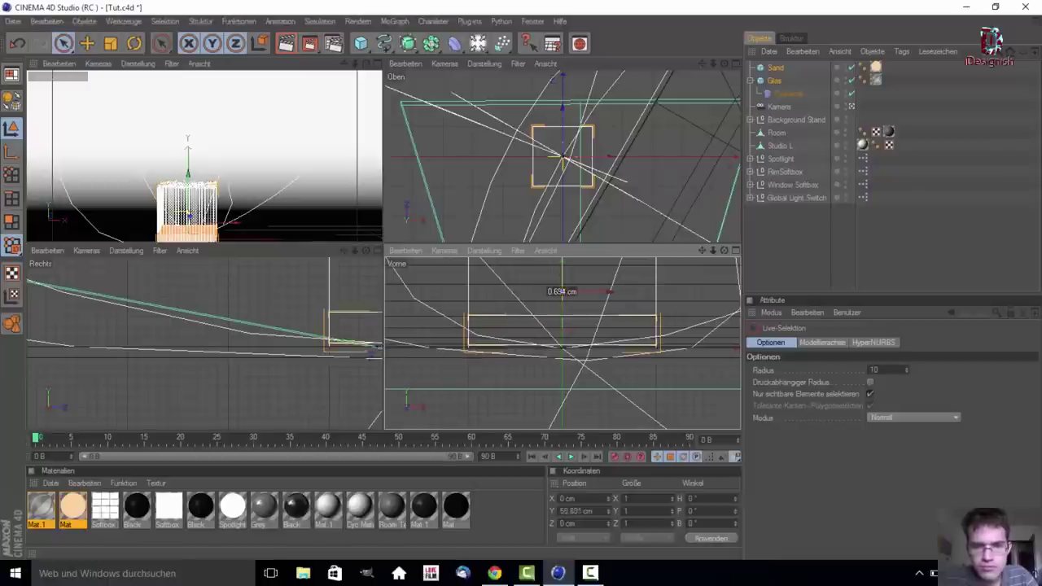
Maximize the perspective view and orbit around the cube to inspect it from above
{"action": "middle_click", "coordinate": [259, 220]}
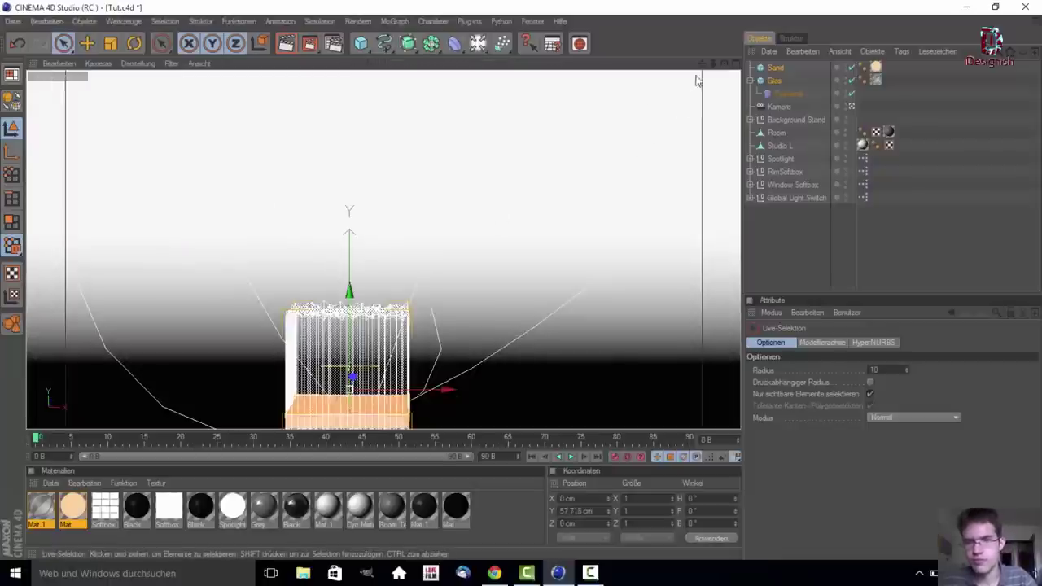
{"action": "left_click_drag", "start_coordinate": [702, 62], "coordinate": [721, 32]}
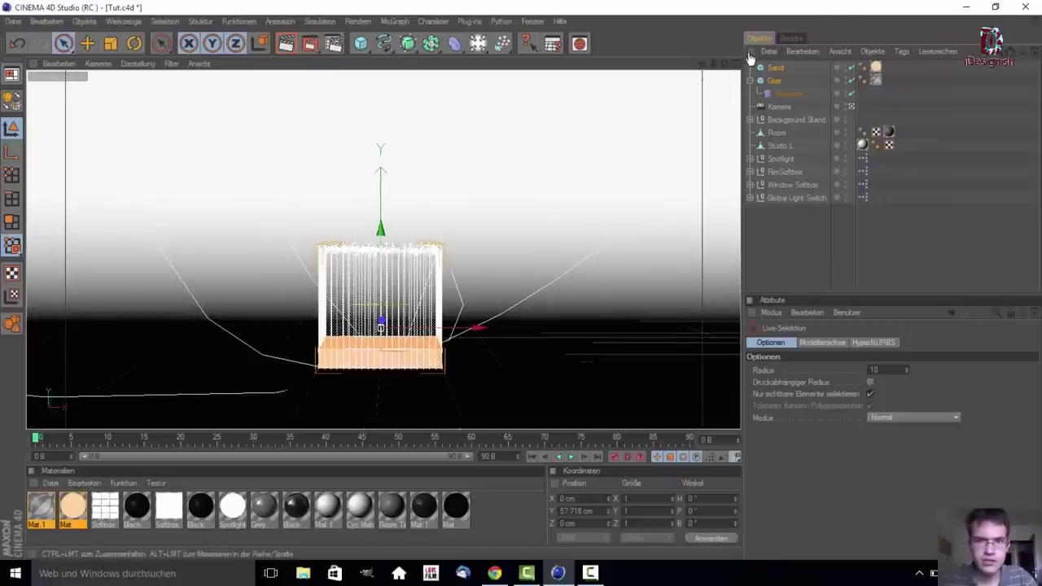
{"action": "left_click_drag", "start_coordinate": [727, 66], "coordinate": [708, 114]}
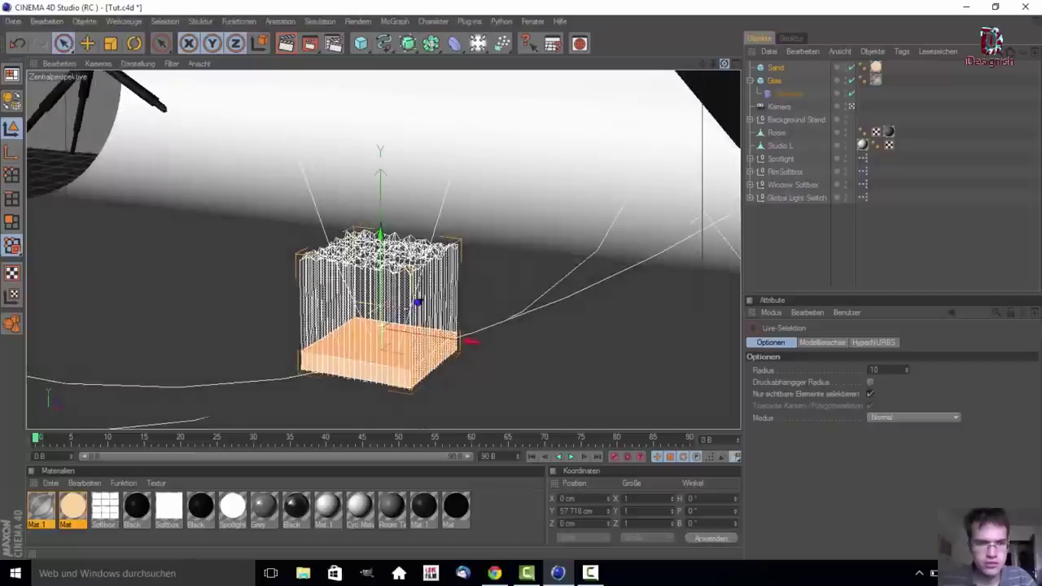
{"action": "scroll", "coordinate": [489, 237], "scroll_direction": "up", "scroll_amount": 3}
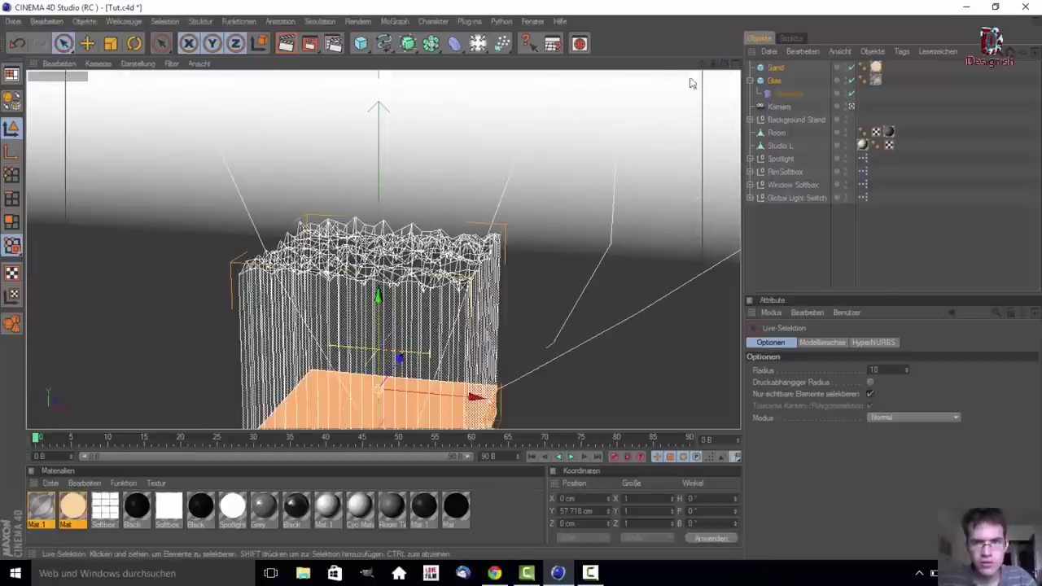
{"action": "left_click_drag", "start_coordinate": [707, 67], "coordinate": [226, 299]}
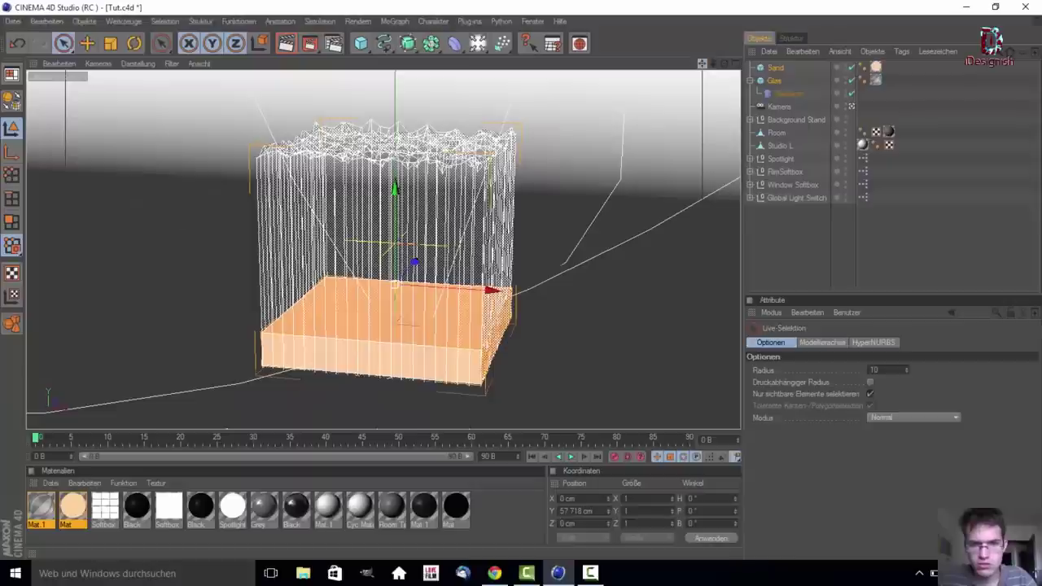
{"action": "scroll", "coordinate": [489, 195], "scroll_direction": "up", "scroll_amount": 2}
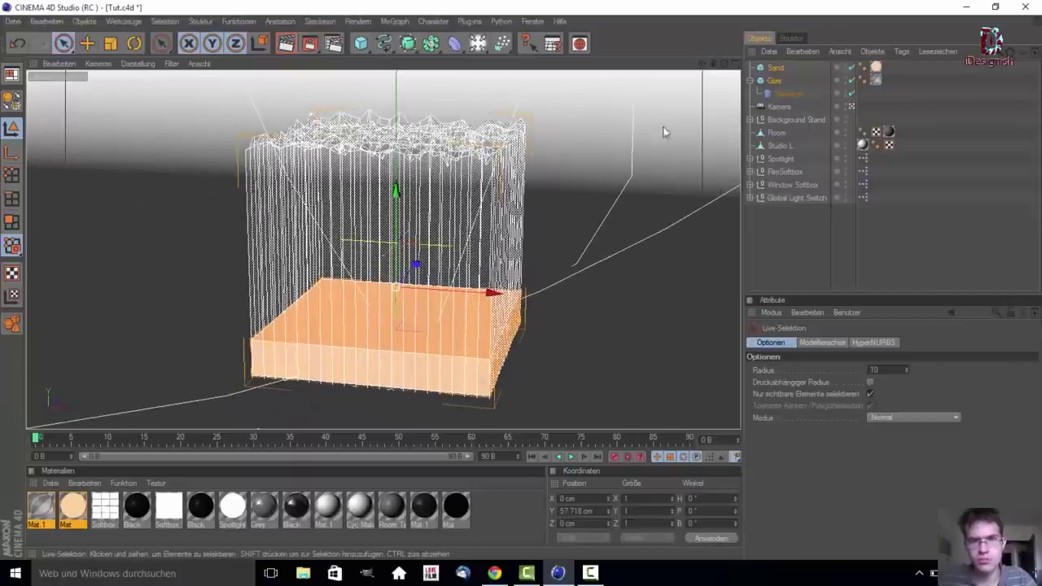
{"action": "left_click_drag", "start_coordinate": [705, 70], "coordinate": [742, 198]}
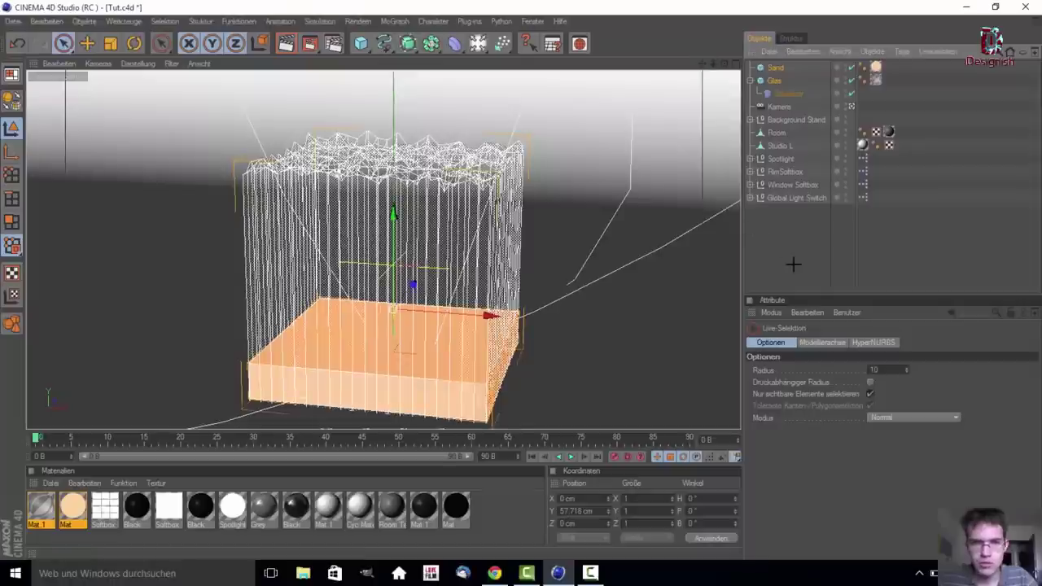
Set the Glas cube's Displacer height (Höhe) to 20 cm
{"action": "left_click", "coordinate": [793, 263]}
{"action": "left_click", "coordinate": [430, 178]}
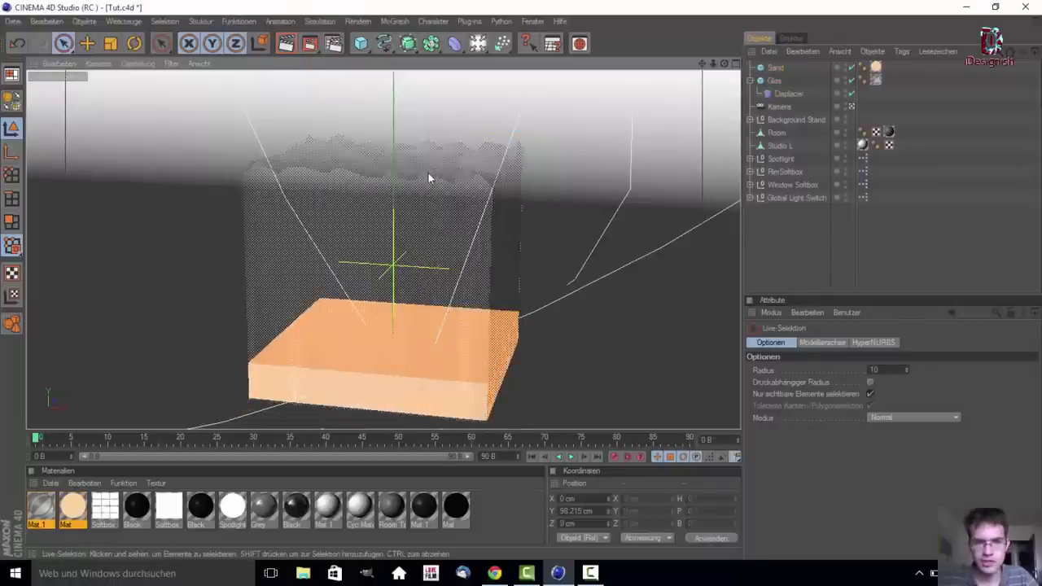
{"action": "left_click", "coordinate": [788, 93]}
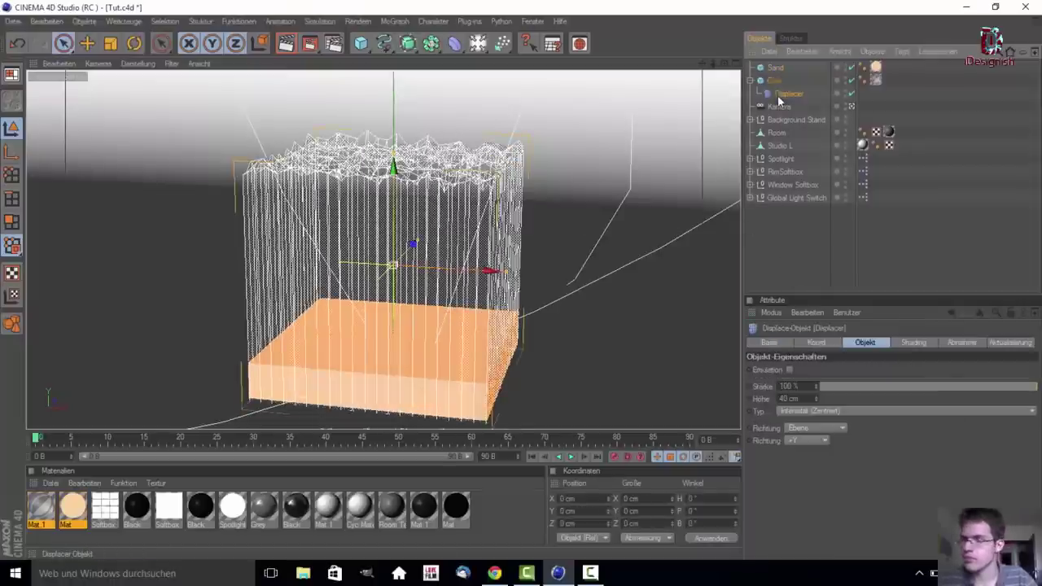
{"action": "left_click", "coordinate": [788, 398]}
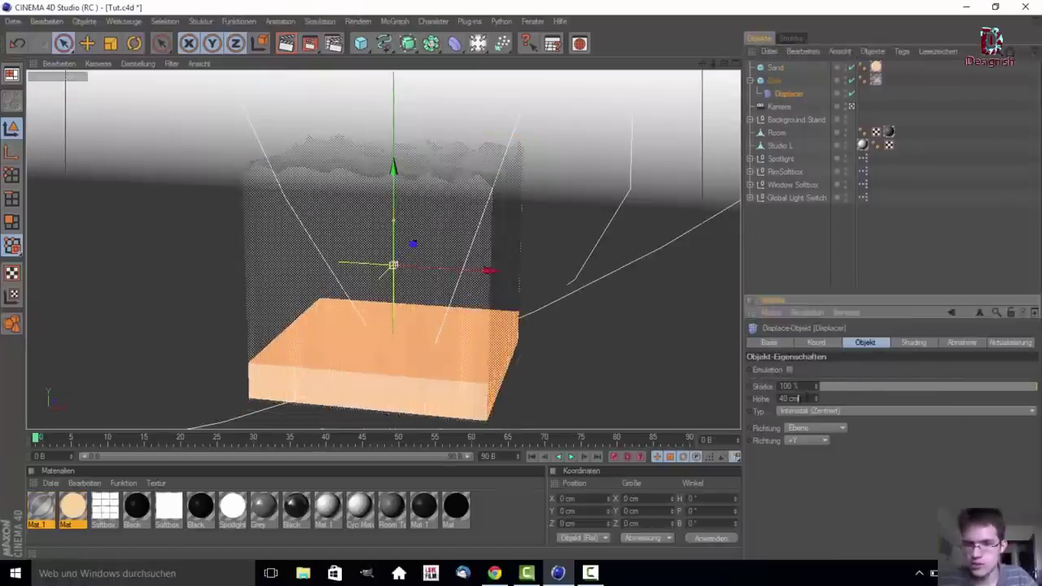
{"action": "type", "text": "20"}
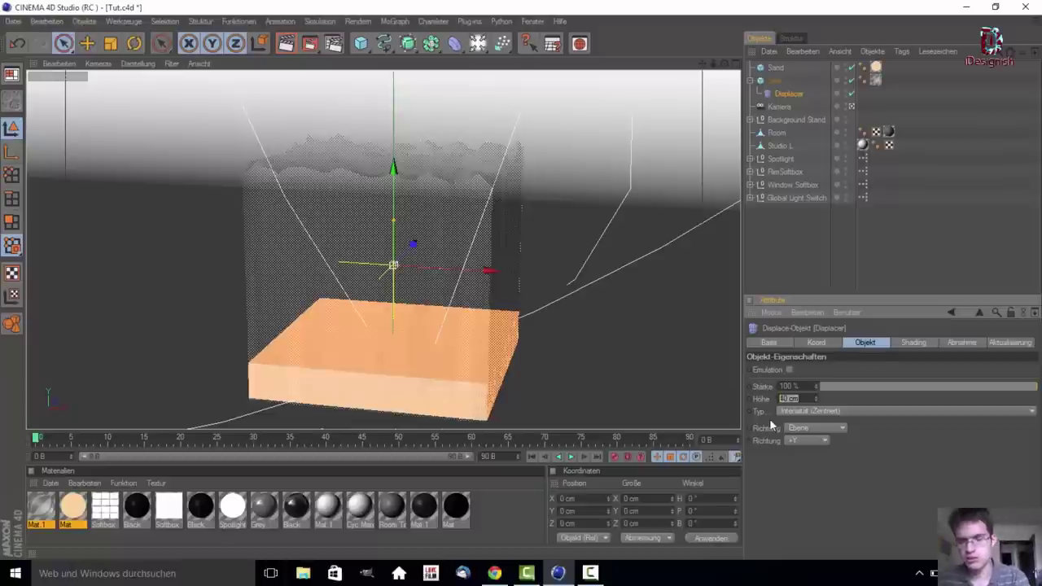
{"action": "key", "text": "Return"}
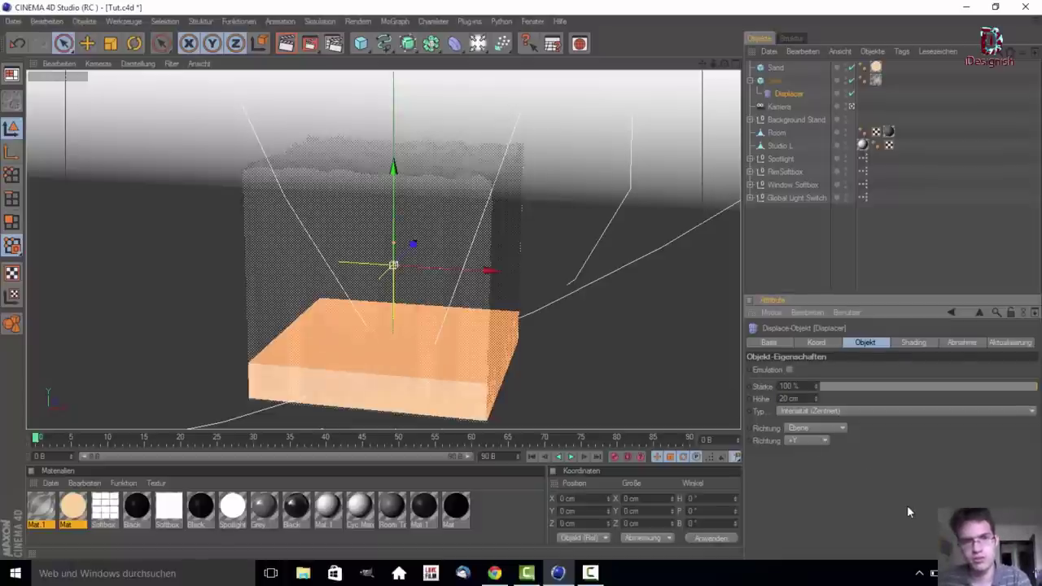
Set the Displacer's Noise shader Globale Größe to 300 %
{"action": "left_click", "coordinate": [666, 376]}
{"action": "left_click", "coordinate": [454, 268]}
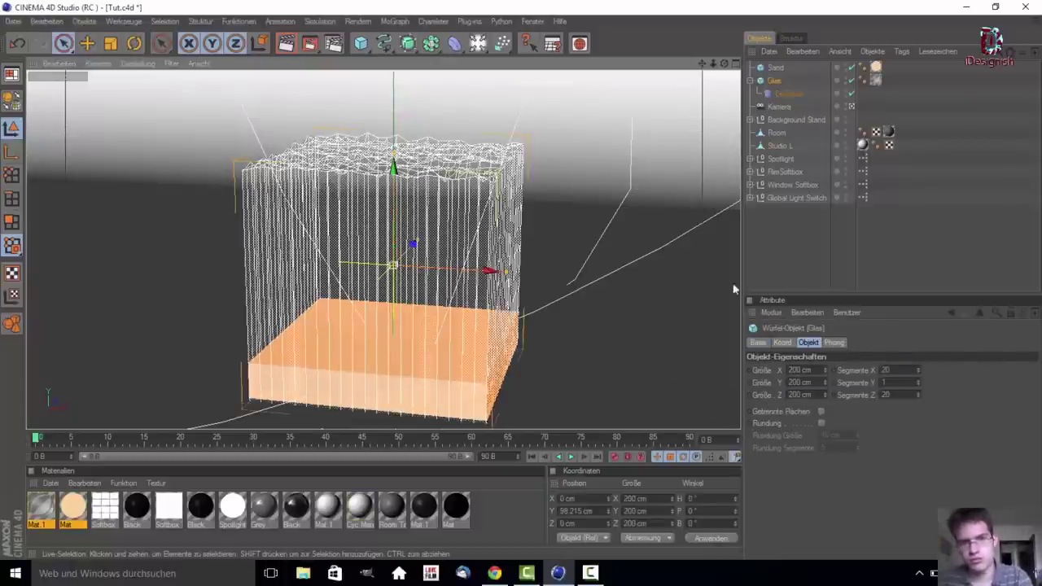
{"action": "left_click", "coordinate": [833, 259]}
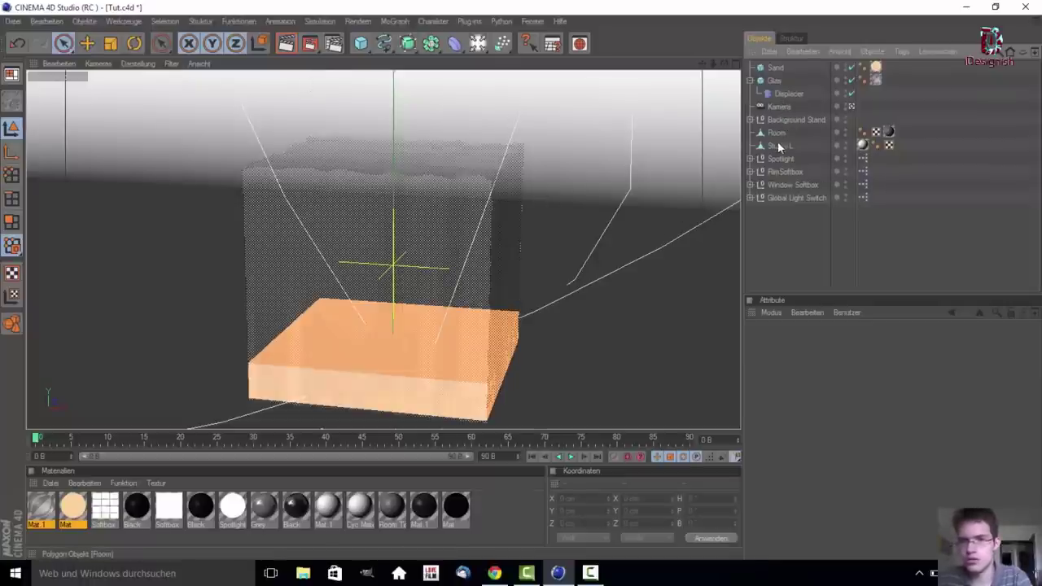
{"action": "left_click", "coordinate": [774, 80]}
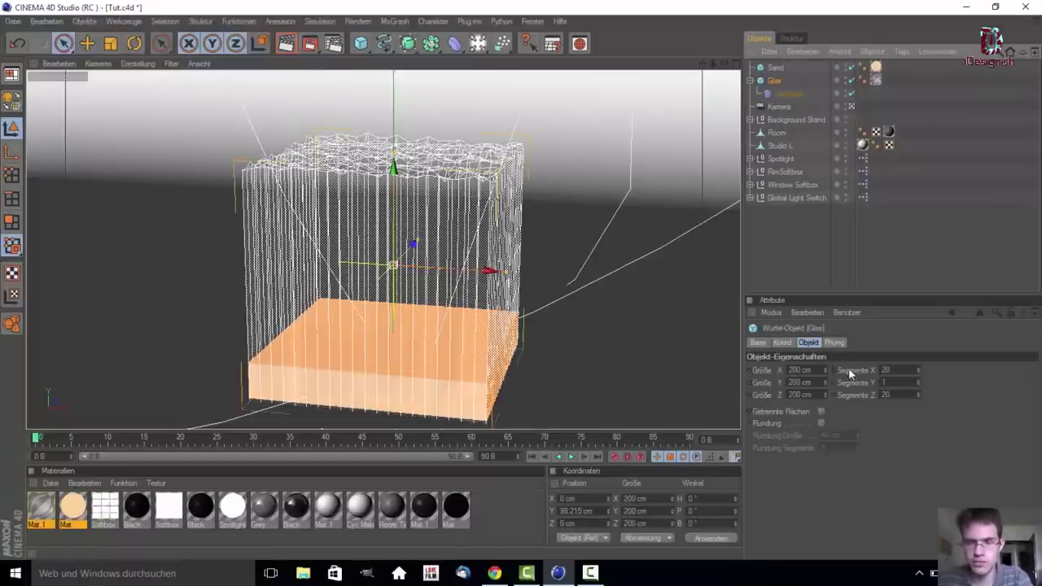
{"action": "left_click", "coordinate": [788, 94]}
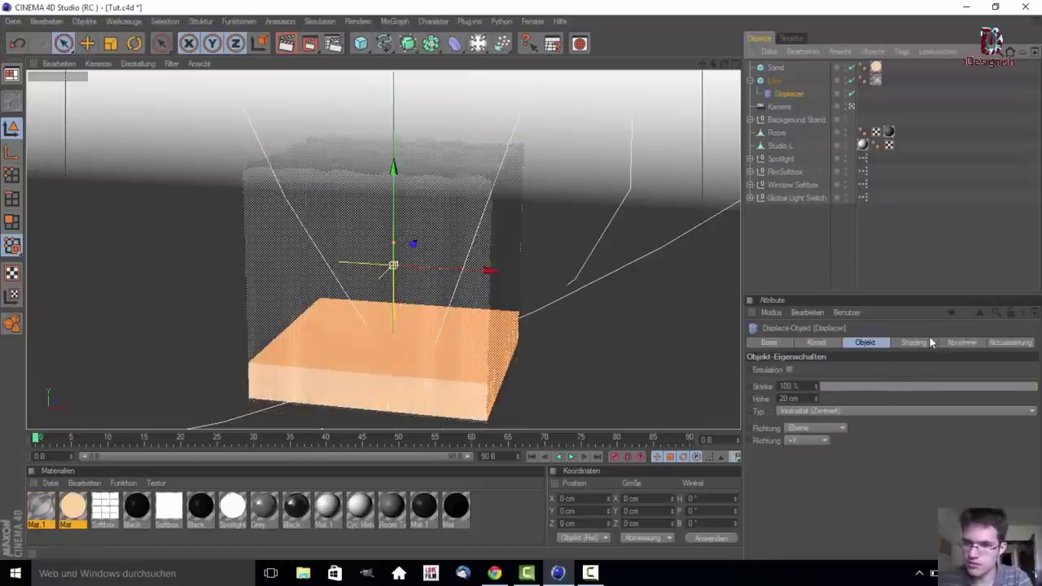
{"action": "left_click", "coordinate": [914, 342]}
{"action": "left_click", "coordinate": [850, 383]}
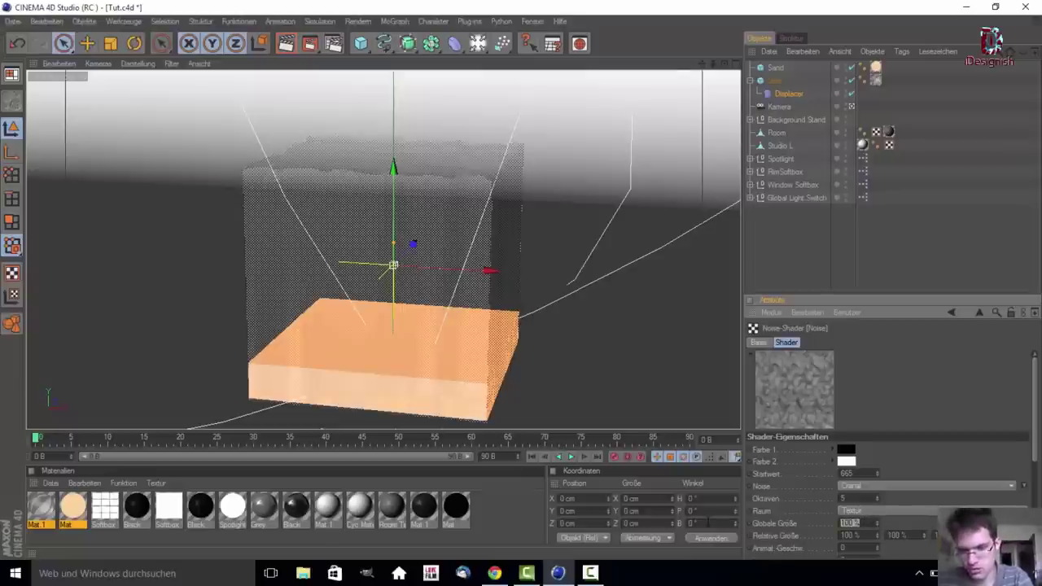
{"action": "type", "text": "300"}
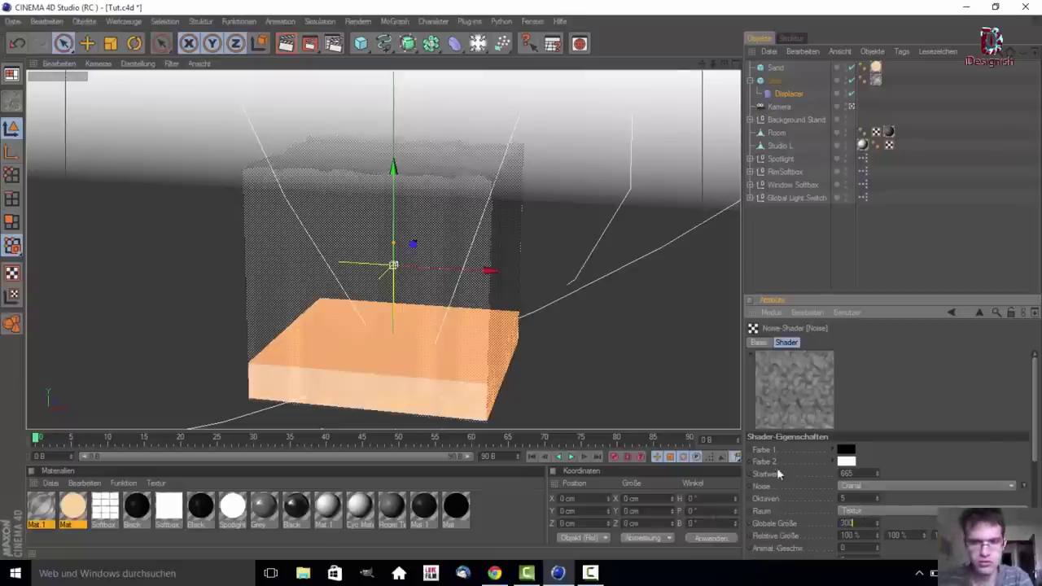
{"action": "key", "text": "Return"}
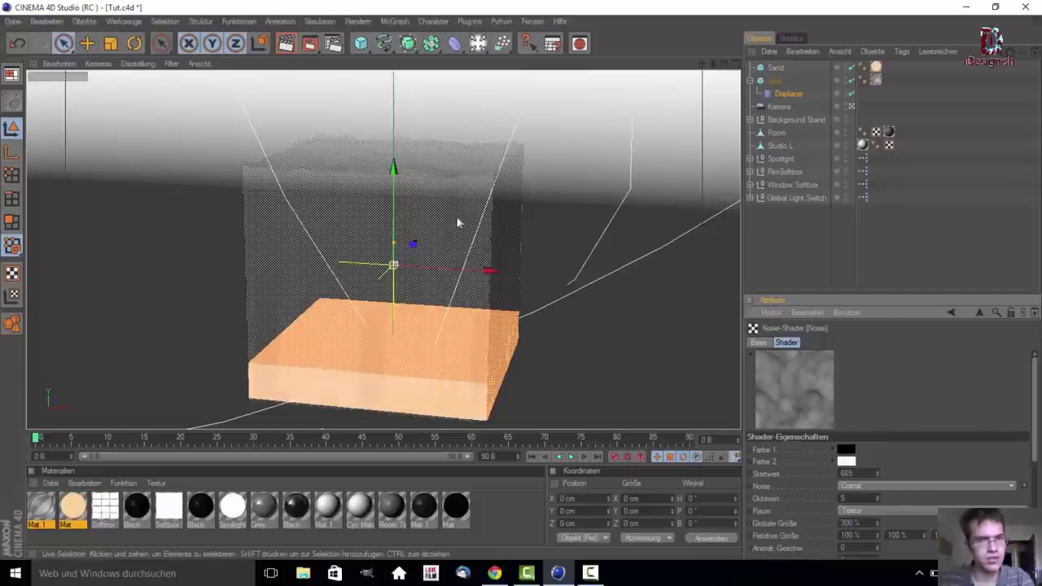
{"action": "left_click", "coordinate": [583, 223]}
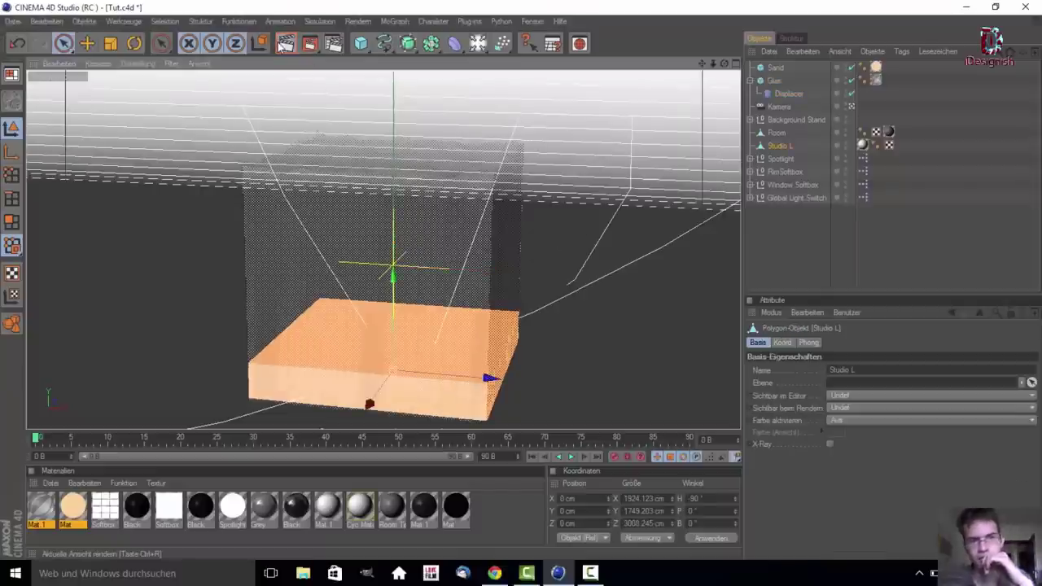
Add Ambient Occlusion to the render settings' effects
{"action": "left_click", "coordinate": [317, 149]}
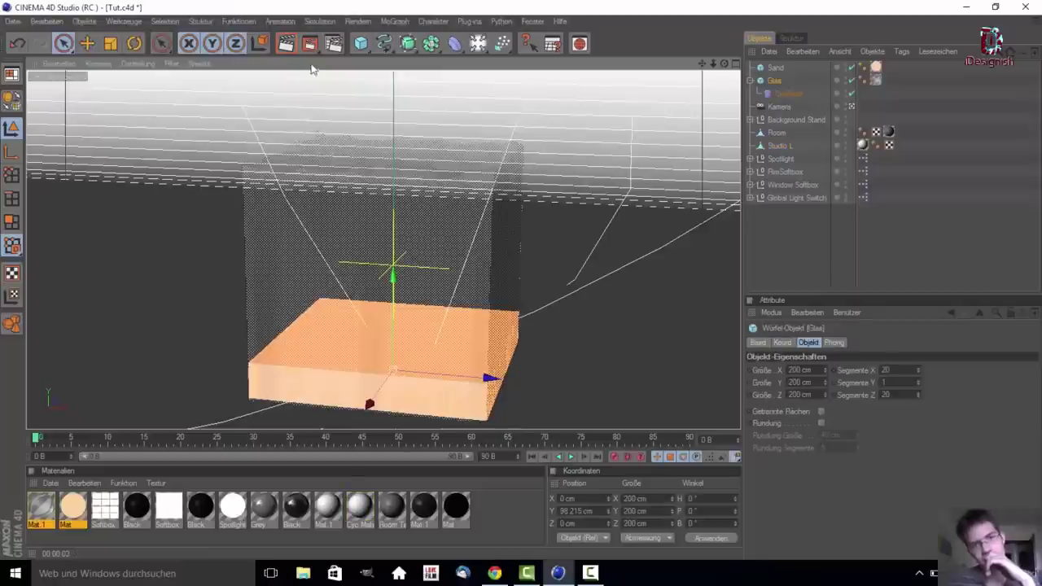
{"action": "left_click", "coordinate": [334, 44]}
{"action": "left_click", "coordinate": [109, 232]}
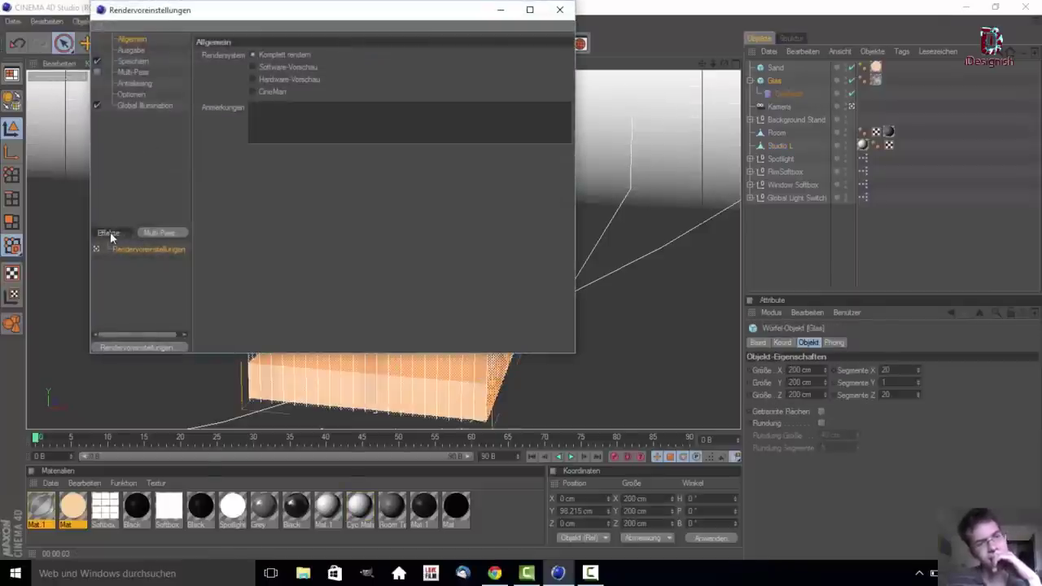
{"action": "left_click", "coordinate": [177, 310]}
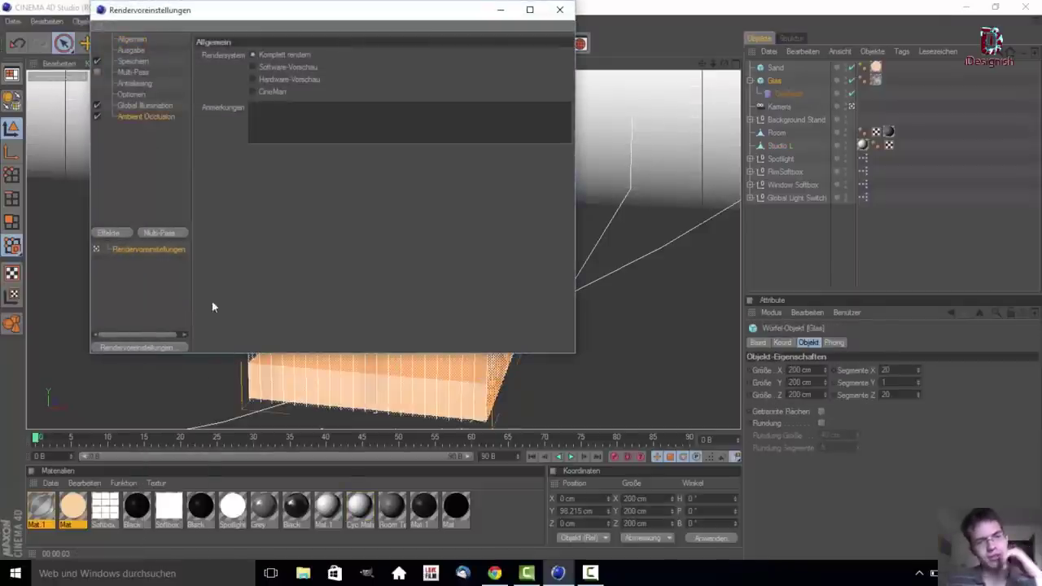
{"action": "left_click", "coordinate": [558, 12]}
Render a viewport preview, then add a HyperNURBS object to the scene
{"action": "left_click", "coordinate": [286, 43]}
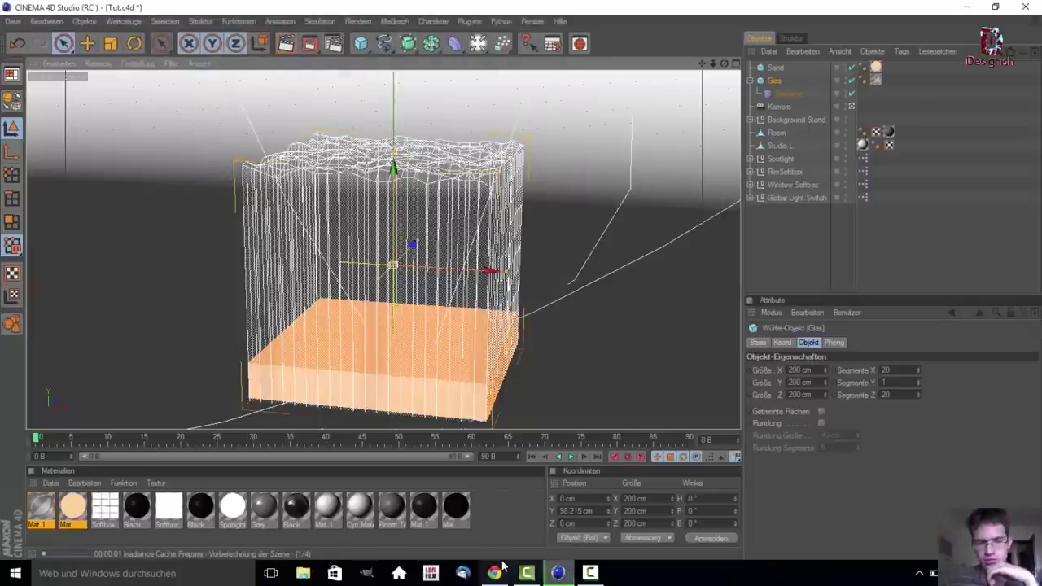
{"action": "left_click", "coordinate": [534, 575]}
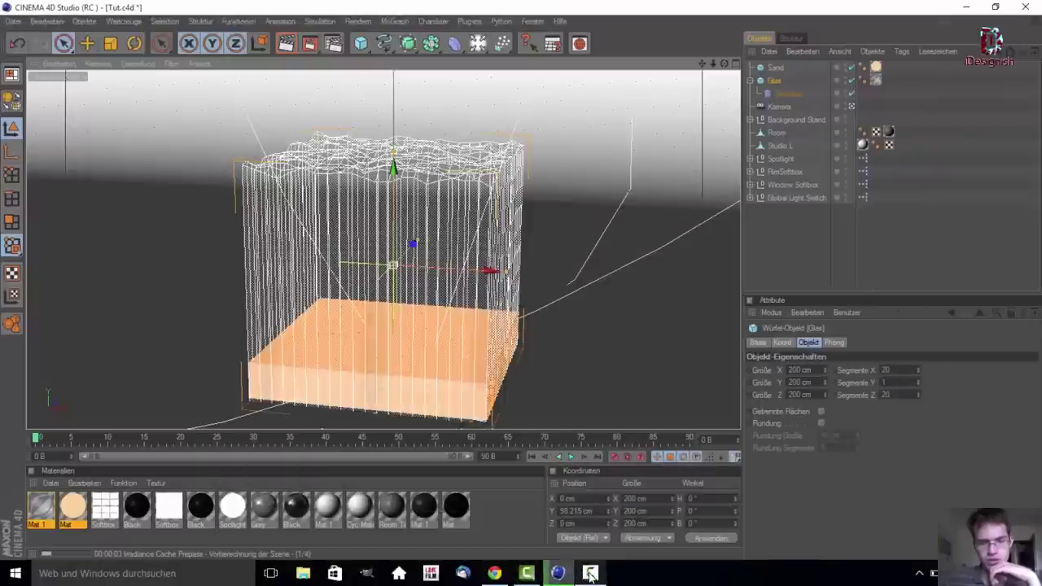
{"action": "left_click", "coordinate": [590, 573]}
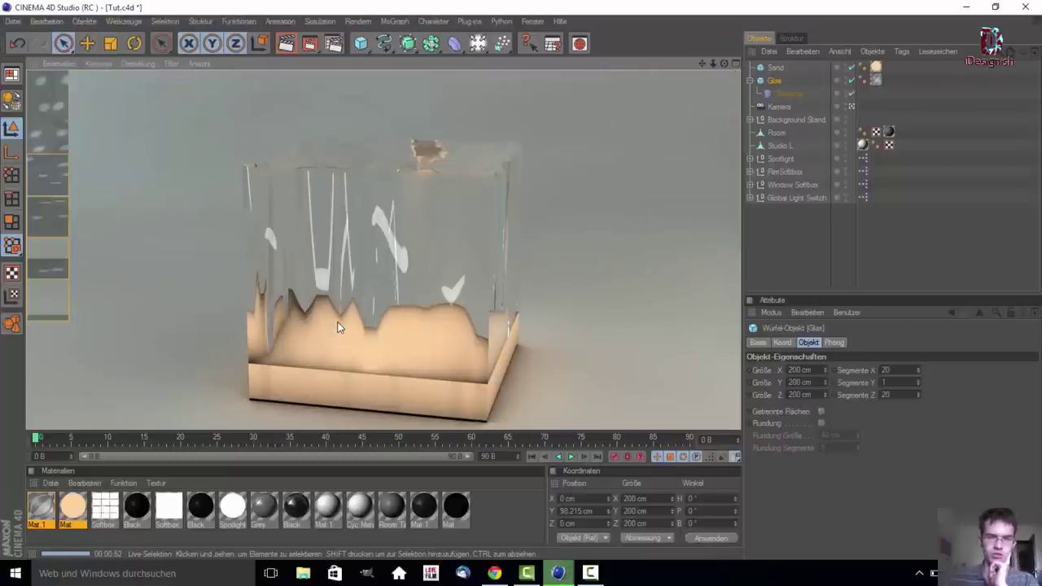
{"action": "left_click", "coordinate": [440, 157]}
{"action": "left_click_drag", "start_coordinate": [407, 43], "coordinate": [439, 52]}
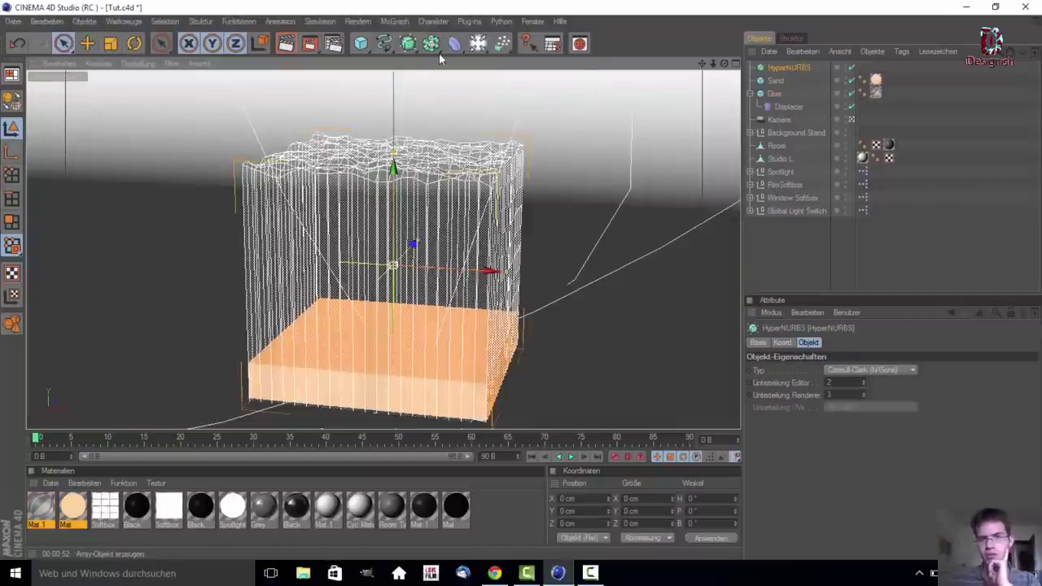
Nest the Glas cube under the HyperNURBS and preview the smoothed result
{"action": "left_click", "coordinate": [774, 95]}
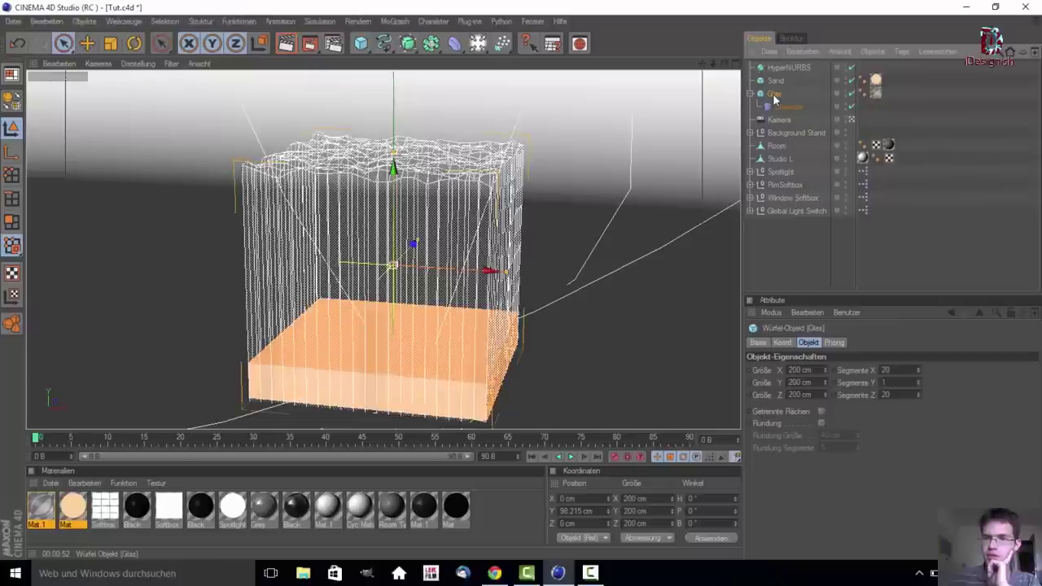
{"action": "left_click_drag", "start_coordinate": [775, 84], "coordinate": [778, 69]}
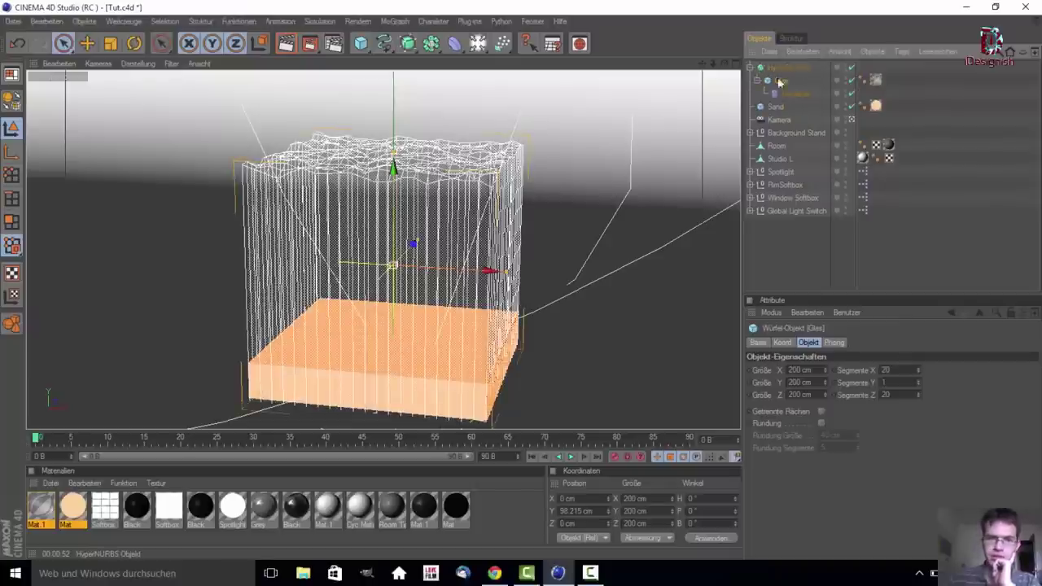
{"action": "left_click", "coordinate": [813, 268]}
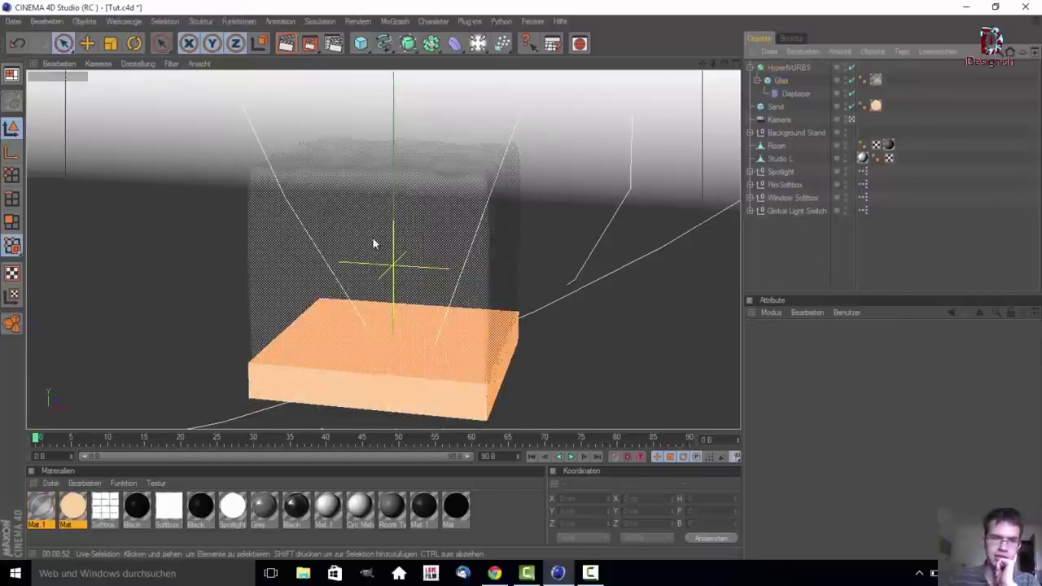
{"action": "left_click", "coordinate": [287, 45]}
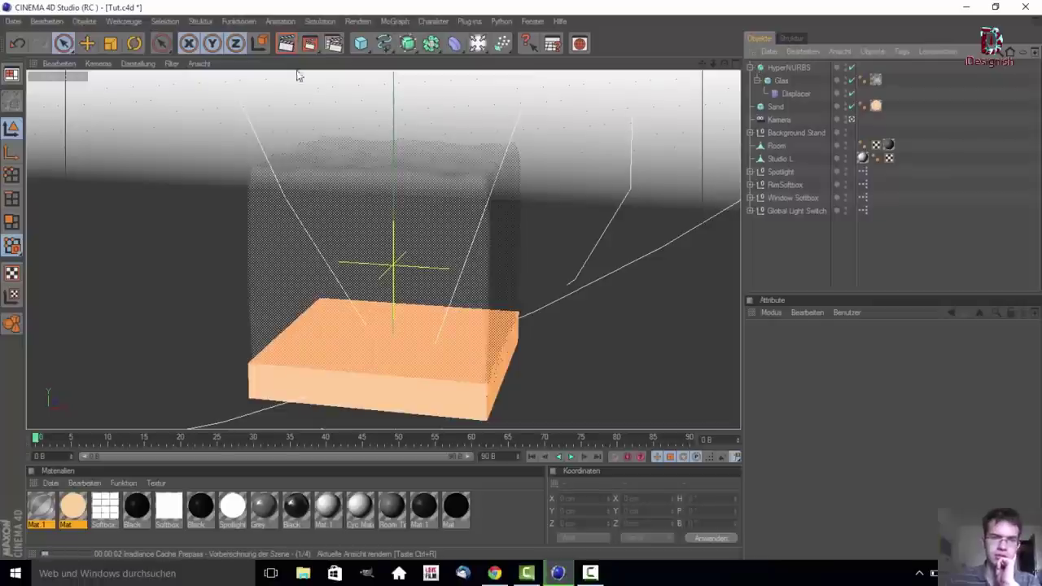
{"action": "left_click", "coordinate": [310, 150]}
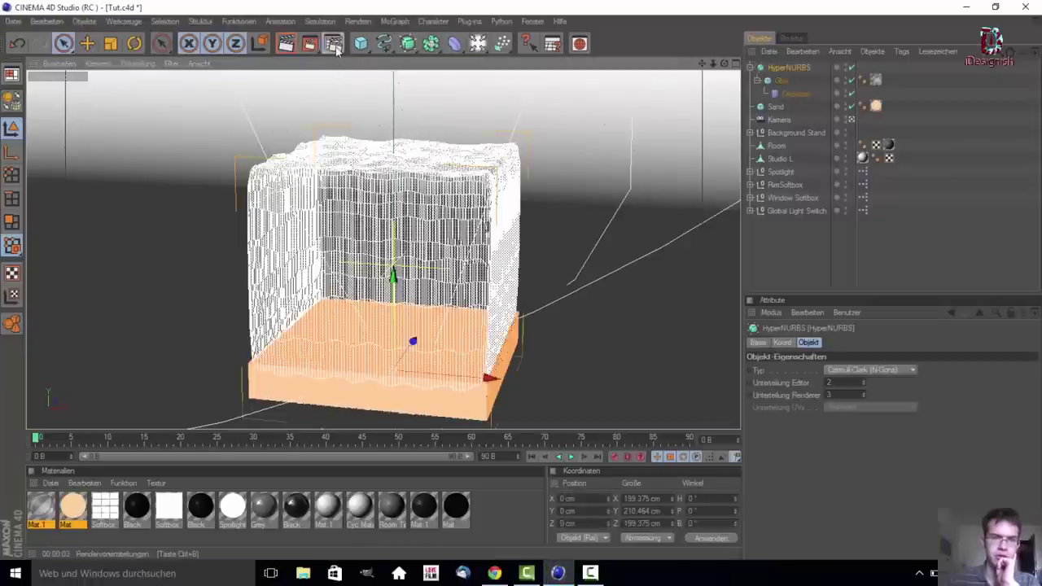
Turn off Global Illumination and Ambient Occlusion, then re-render the viewport preview
{"action": "left_click", "coordinate": [334, 45]}
{"action": "left_click", "coordinate": [98, 105]}
{"action": "left_click", "coordinate": [97, 115]}
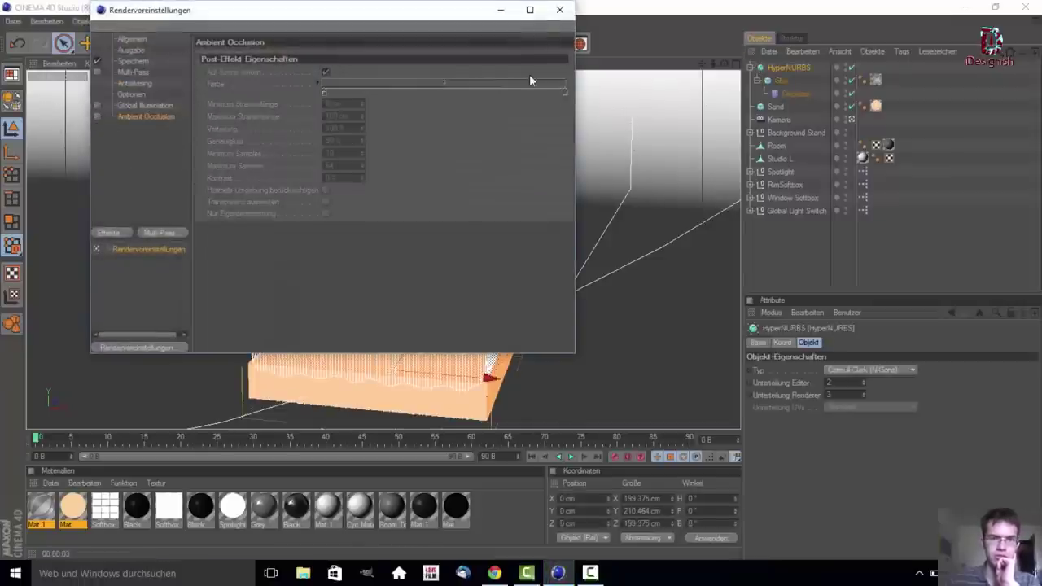
{"action": "left_click", "coordinate": [557, 10]}
{"action": "left_click", "coordinate": [284, 45]}
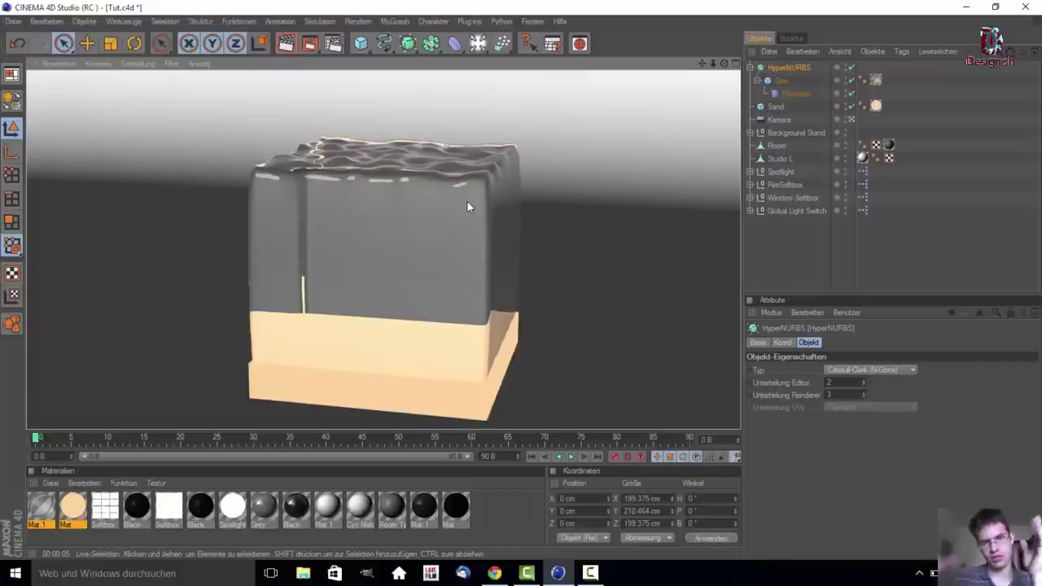
Give the Glas cube 30 segments along X and Z and render a viewport preview
{"action": "left_click", "coordinate": [779, 81]}
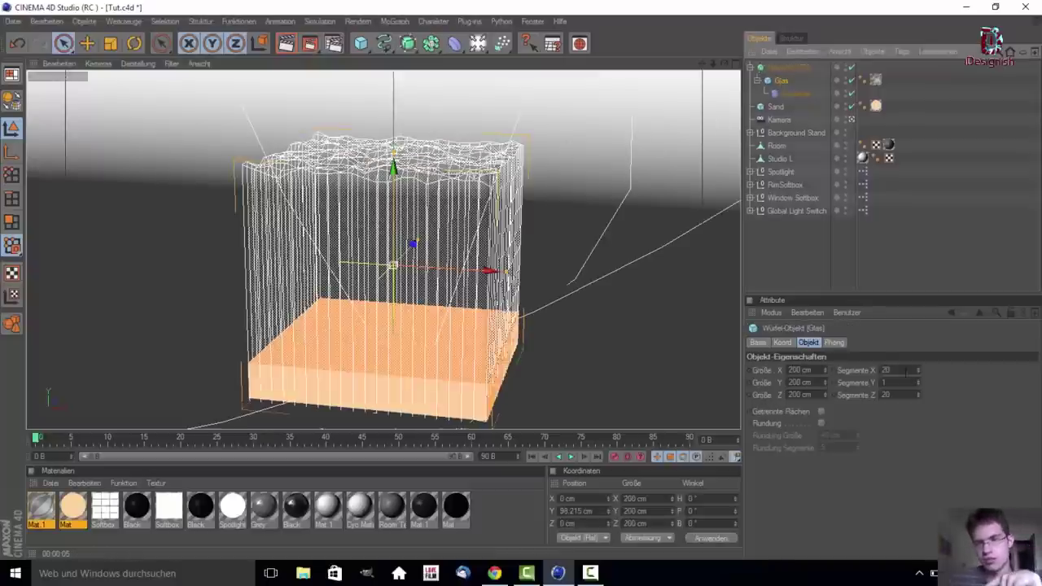
{"action": "left_click", "coordinate": [884, 370]}
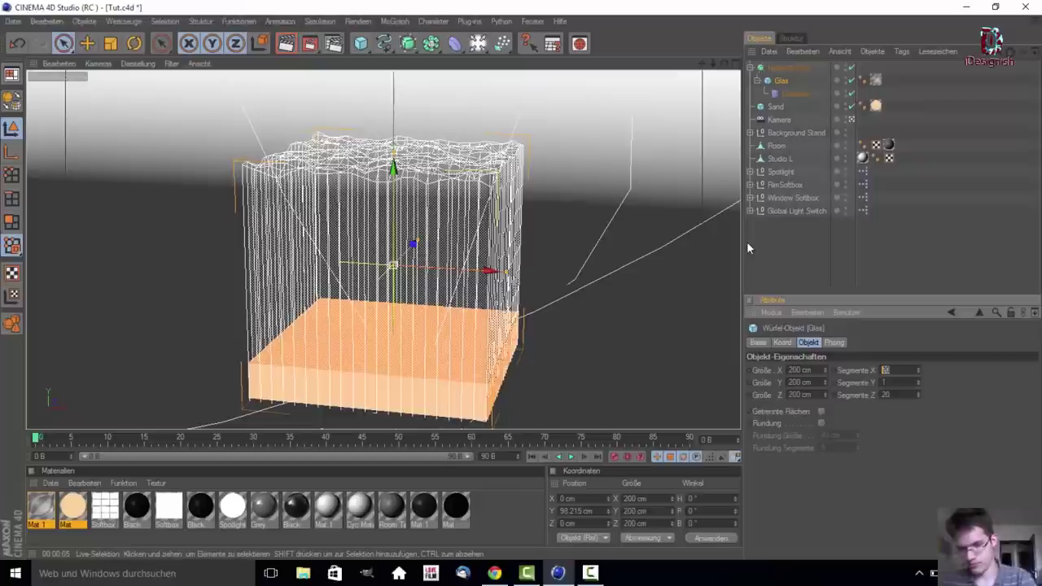
{"action": "type", "text": "130"}
{"action": "key", "text": "Return"}
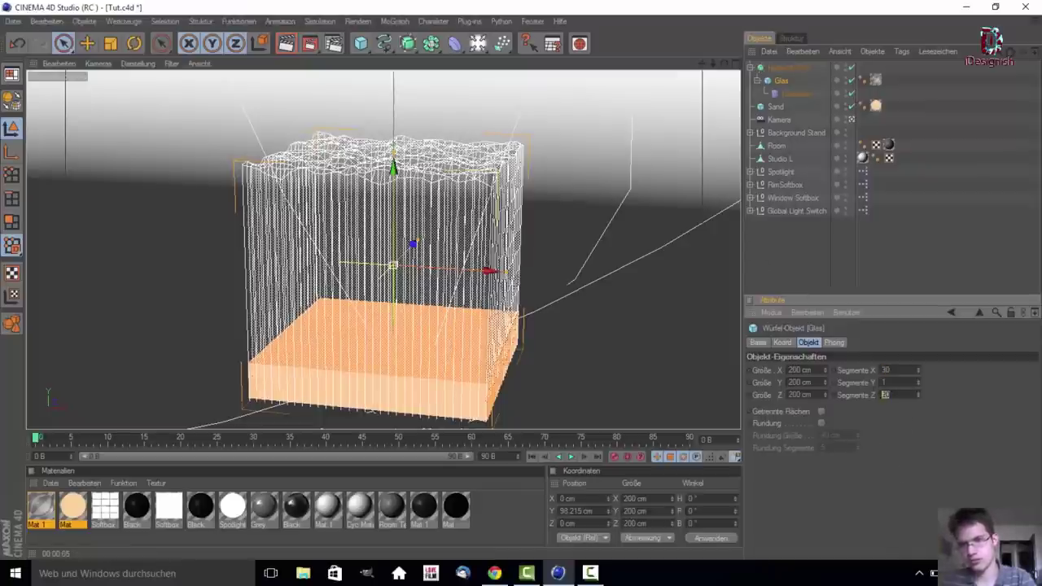
{"action": "key", "text": "Return"}
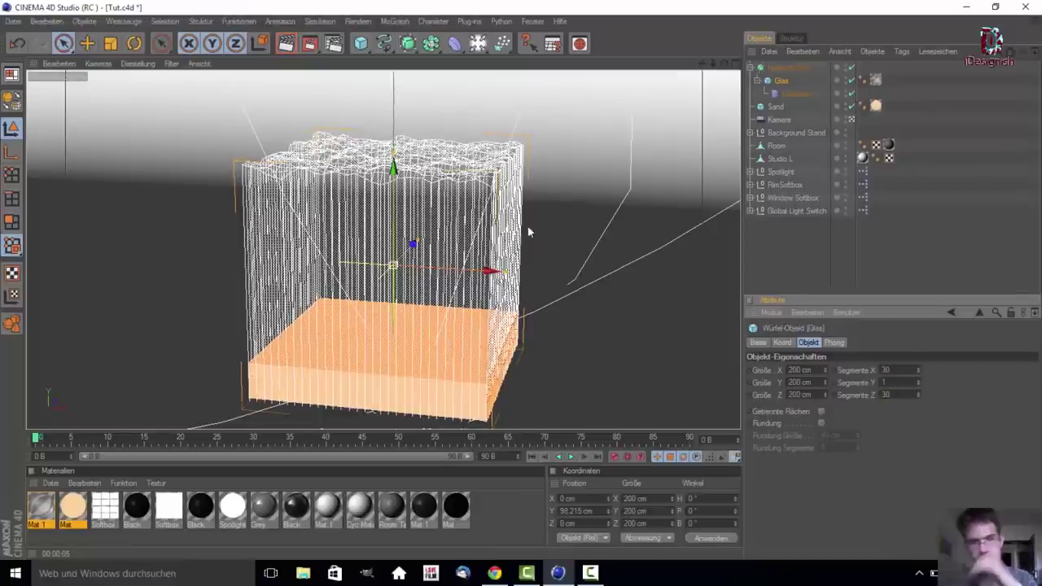
{"action": "left_click", "coordinate": [294, 51]}
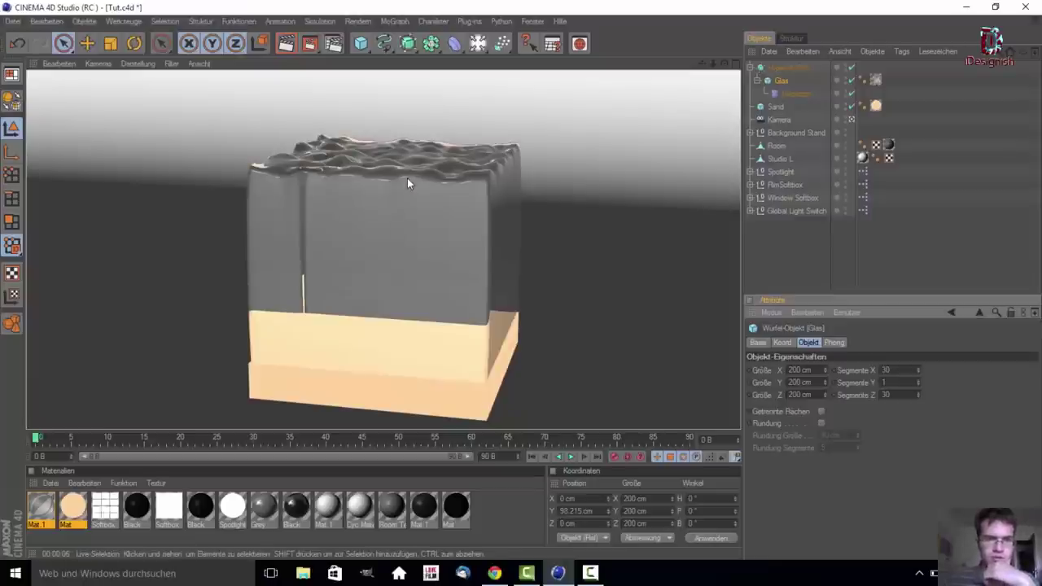
Set the Glas Displacer's Noise shader Globale Größe to 400 %
{"action": "left_click", "coordinate": [381, 233]}
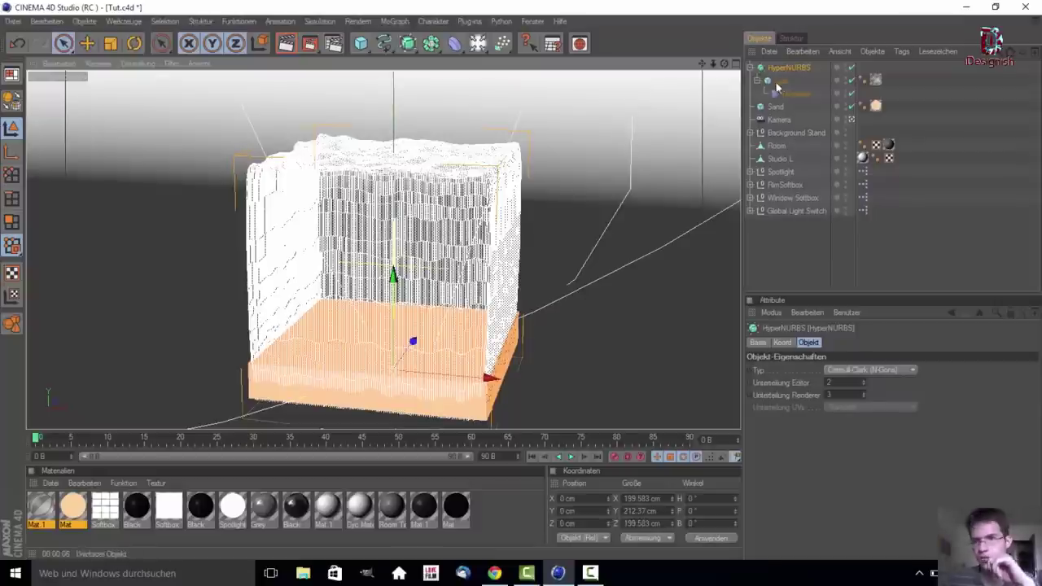
{"action": "left_click", "coordinate": [781, 82]}
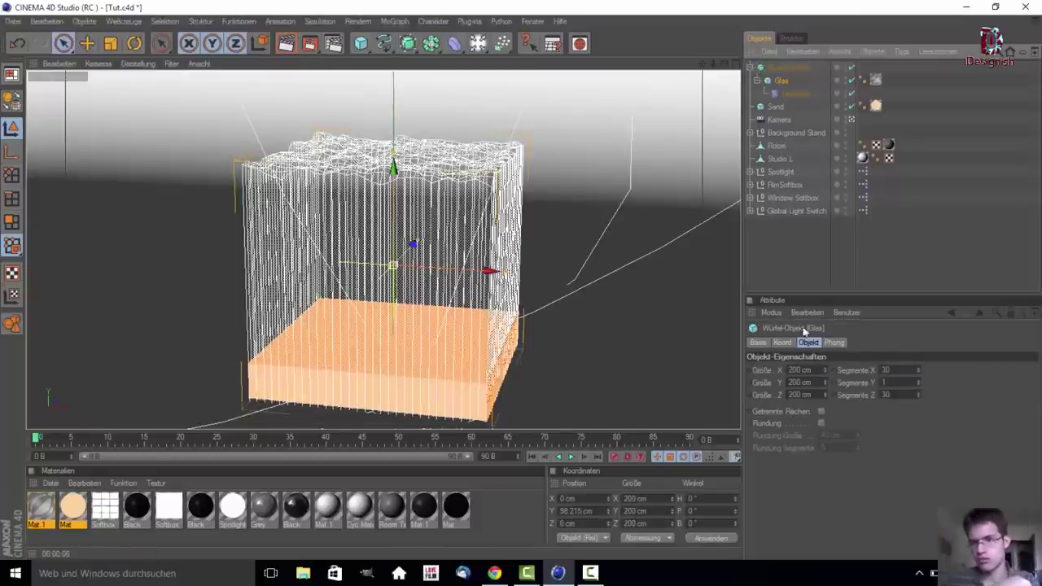
{"action": "left_click", "coordinate": [794, 96]}
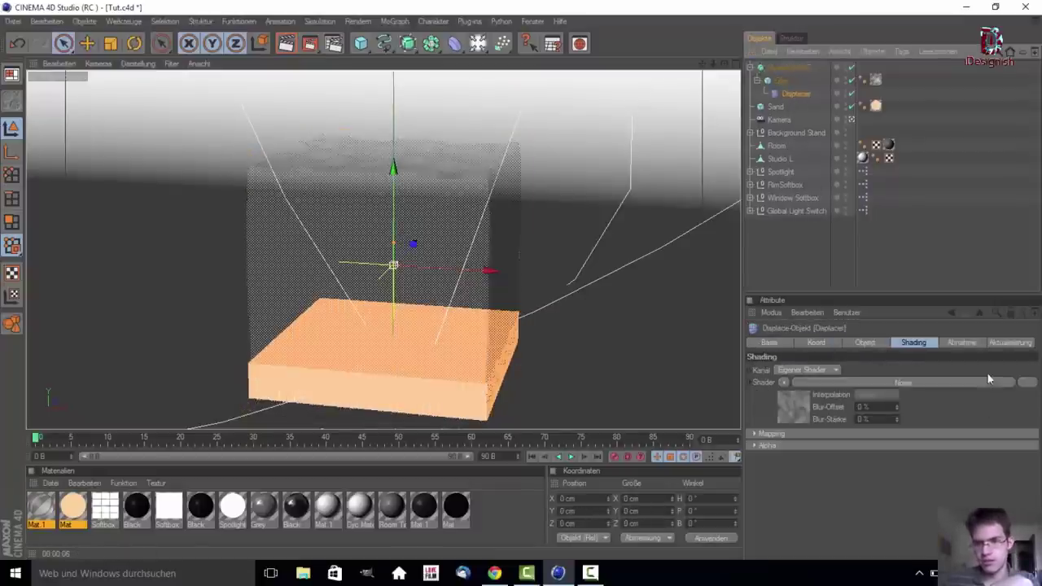
{"action": "left_click", "coordinate": [788, 413]}
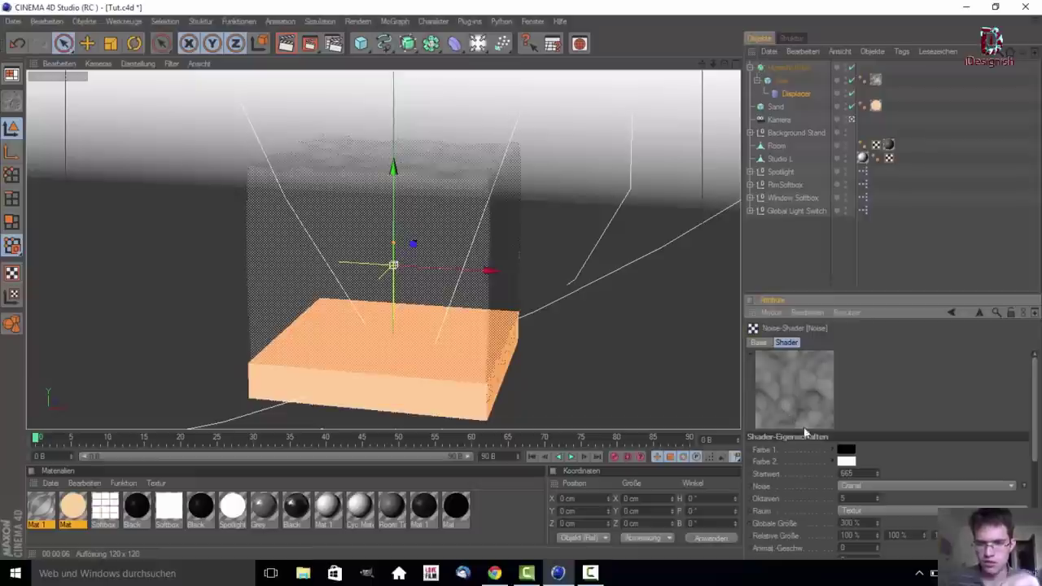
{"action": "double_click", "coordinate": [853, 523]}
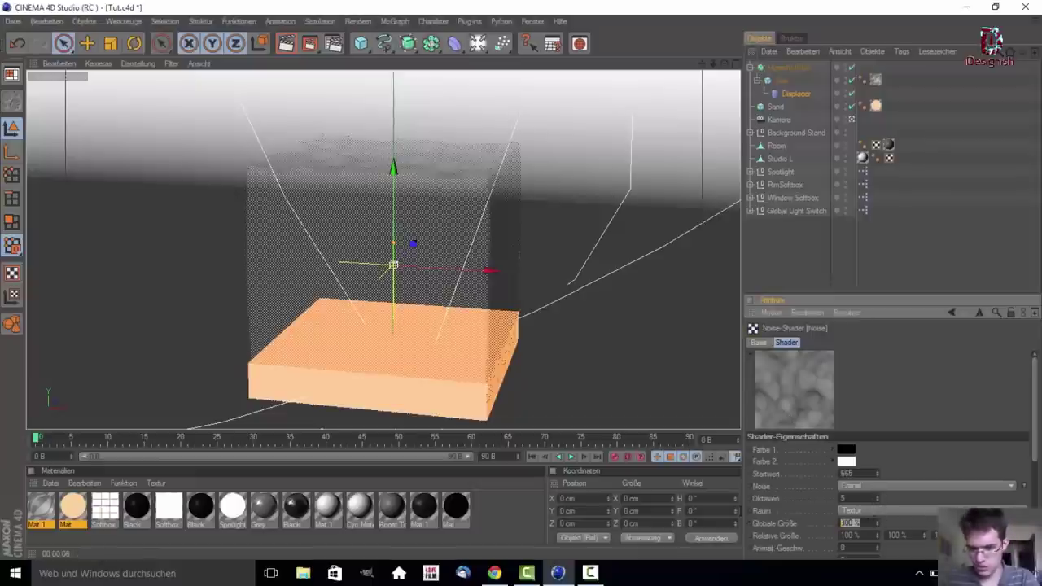
{"action": "type", "text": "400"}
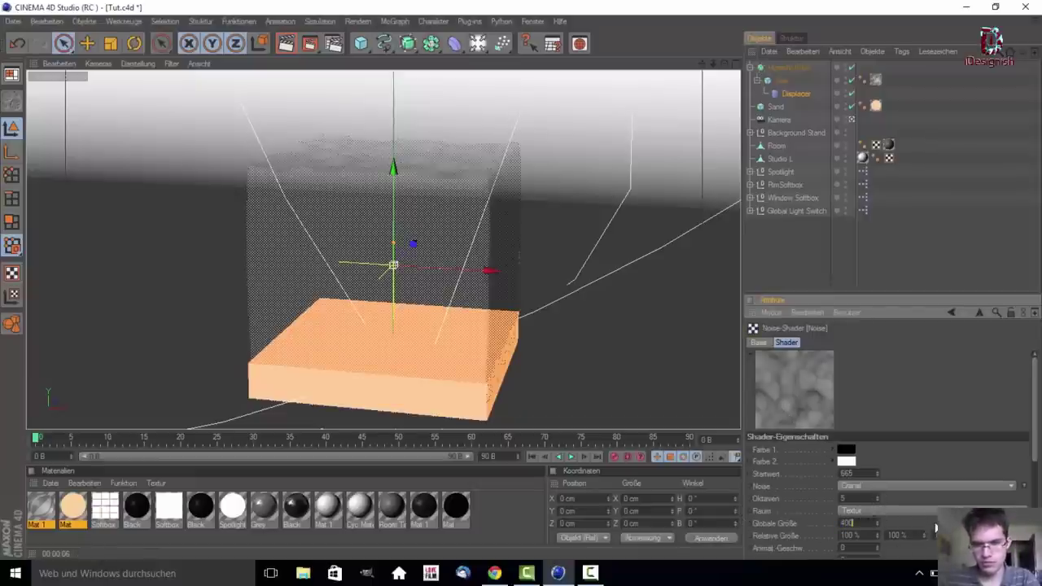
{"action": "key", "text": "Return"}
Render the viewport preview and click through the HyperNURBS and Sand objects
{"action": "left_click", "coordinate": [286, 43]}
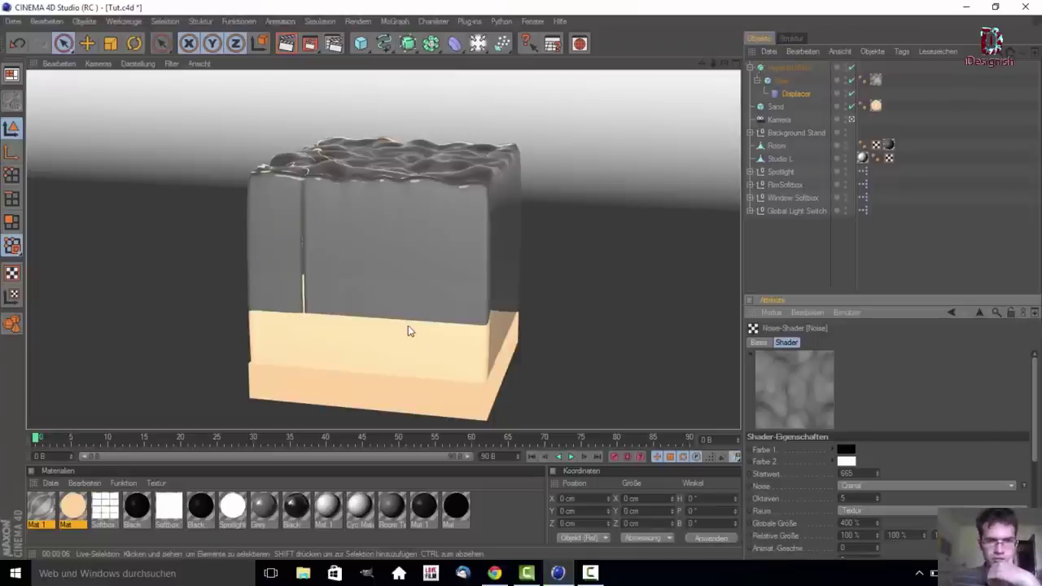
{"action": "left_click", "coordinate": [411, 289]}
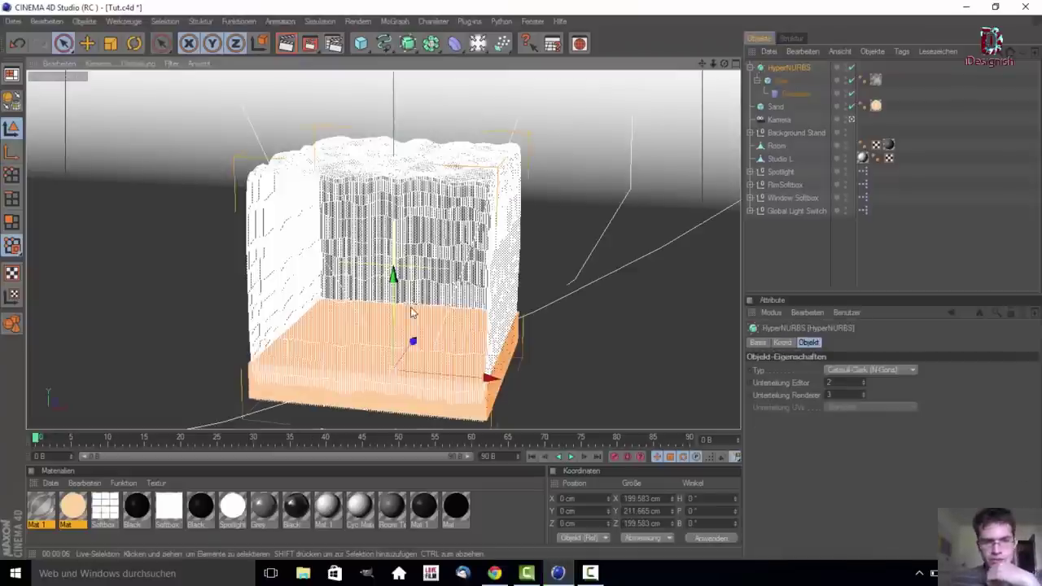
{"action": "left_click", "coordinate": [407, 402]}
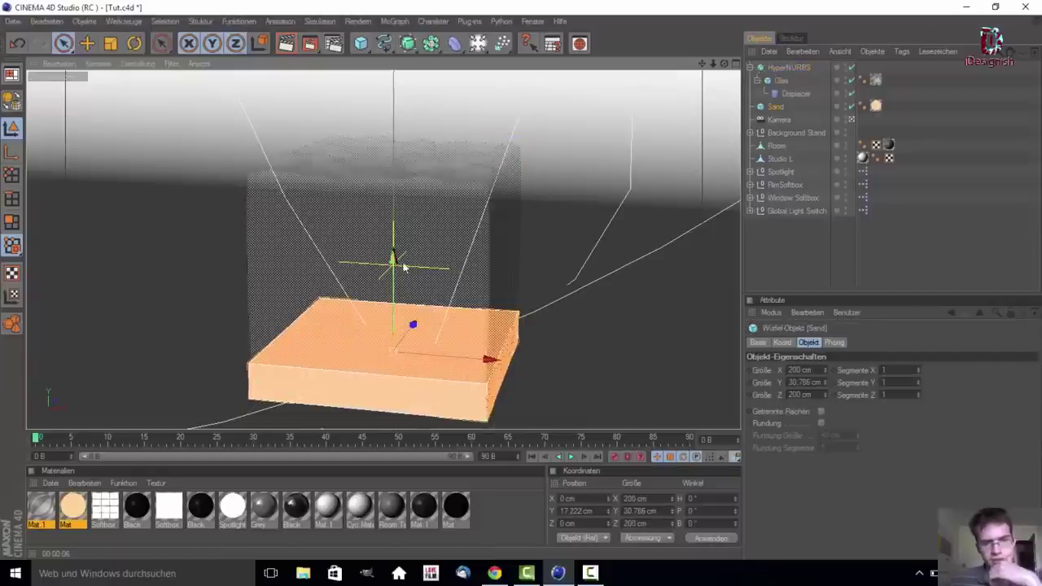
{"action": "left_click", "coordinate": [393, 276]}
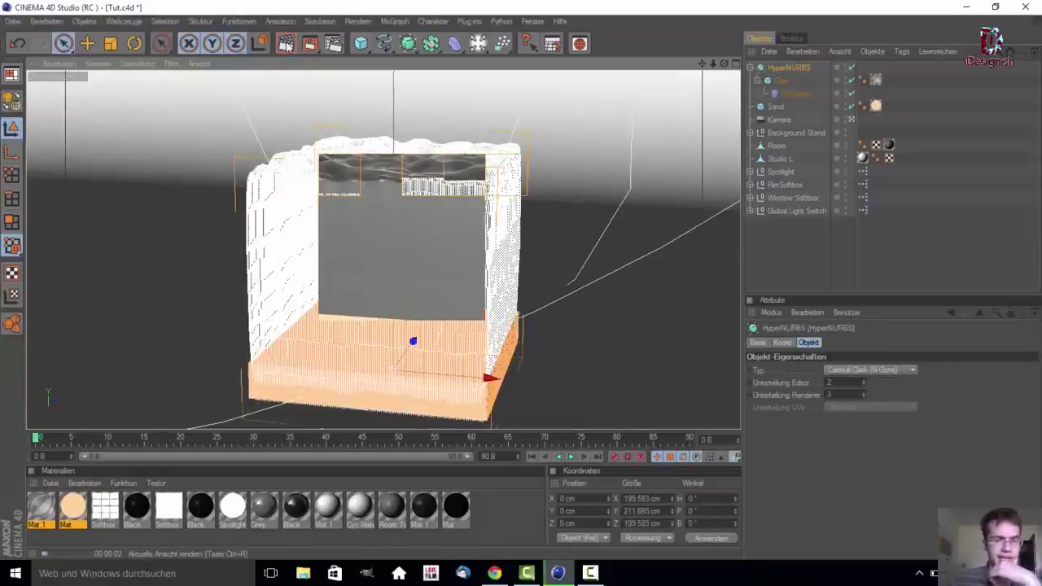
Set the Mat 1 glass absorption colour (Absorptionsfarbe) to a light cyan
{"action": "left_click", "coordinate": [126, 335]}
{"action": "left_click", "coordinate": [44, 516]}
{"action": "double_click", "coordinate": [44, 518]}
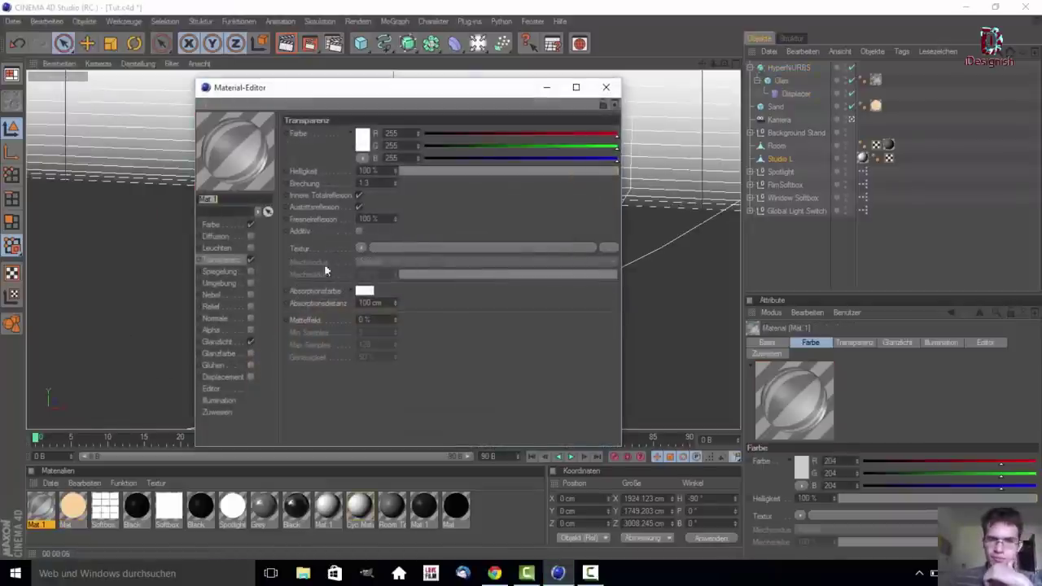
{"action": "left_click", "coordinate": [224, 260]}
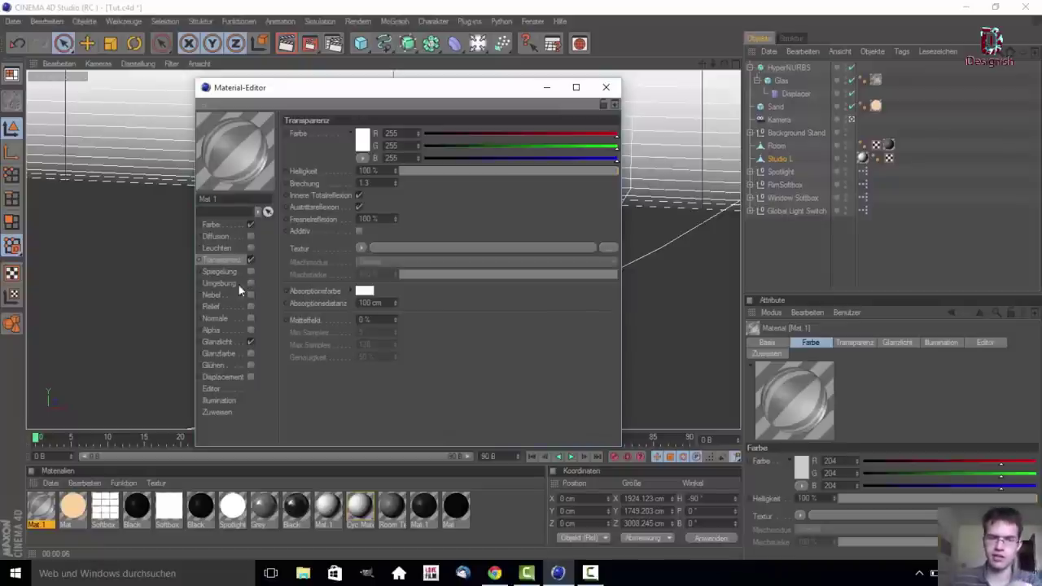
{"action": "left_click", "coordinate": [364, 291]}
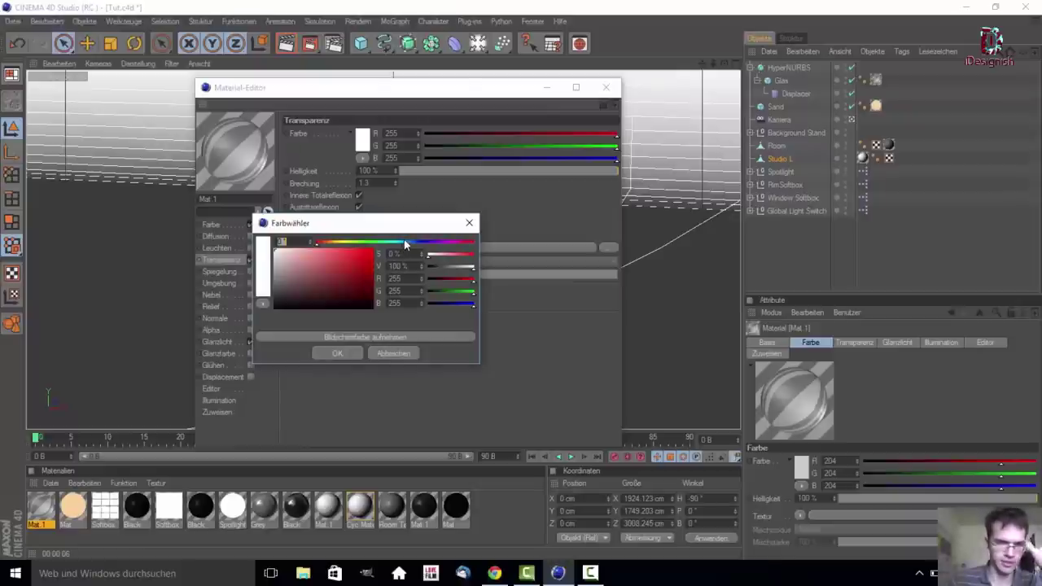
{"action": "left_click_drag", "start_coordinate": [401, 246], "coordinate": [399, 250]}
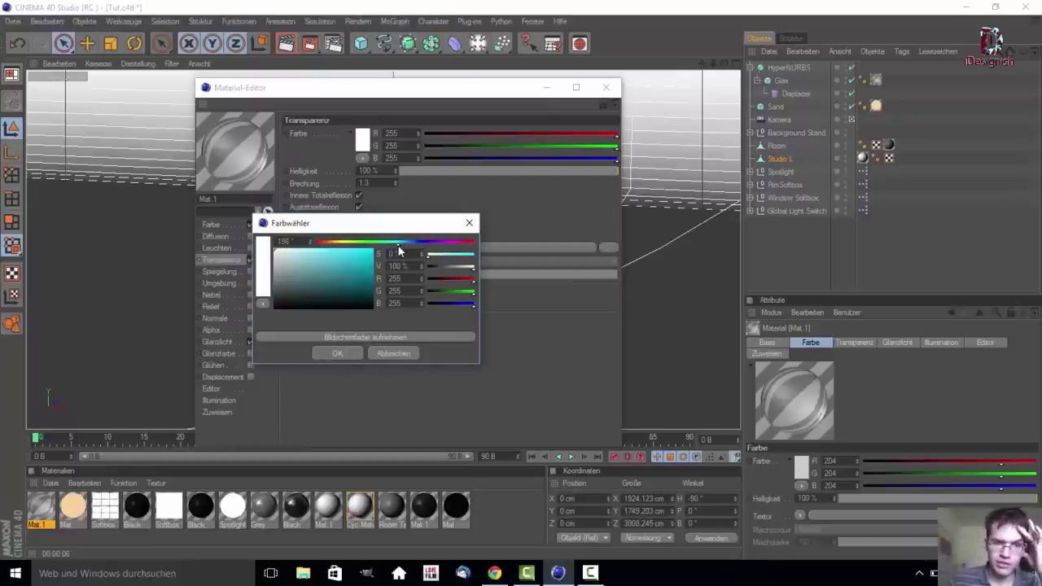
{"action": "mouse_move", "coordinate": [358, 252]}
{"action": "left_mouse_down"}
{"action": "mouse_move", "coordinate": [307, 249]}
{"action": "mouse_move", "coordinate": [302, 235]}
{"action": "mouse_move", "coordinate": [285, 263]}
{"action": "mouse_move", "coordinate": [301, 250]}
{"action": "left_mouse_up"}
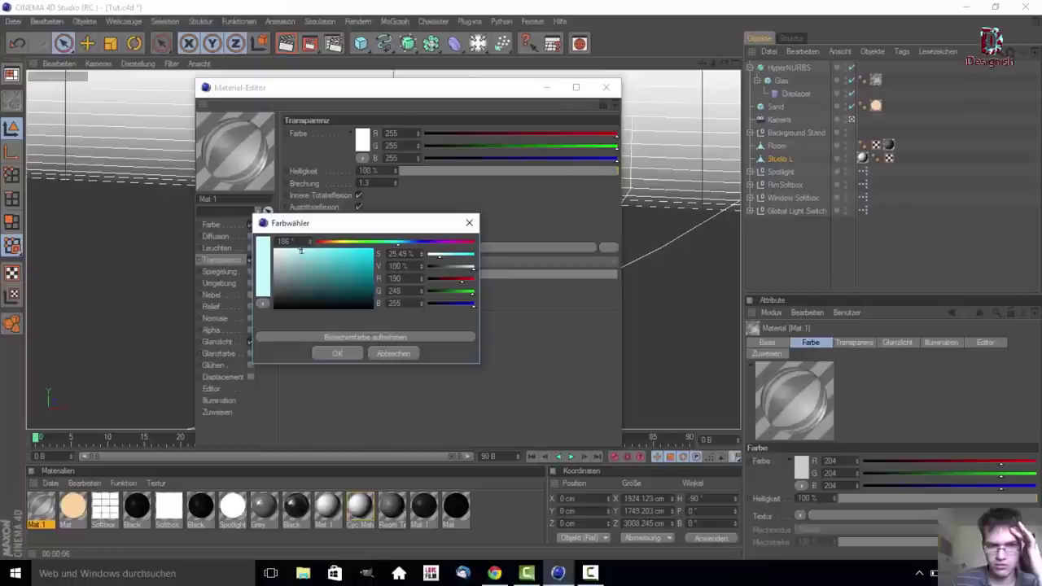
{"action": "left_click", "coordinate": [336, 351]}
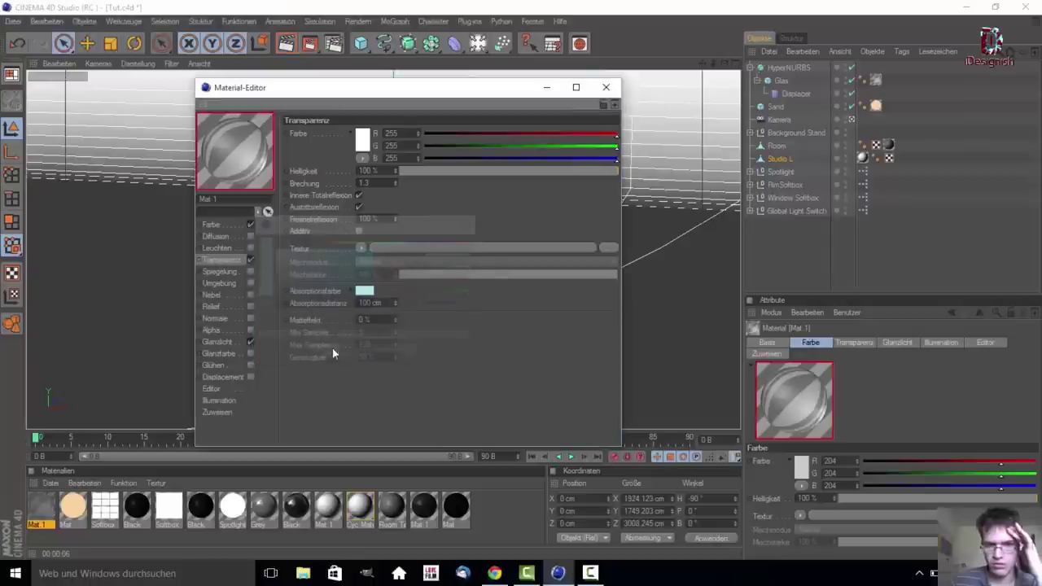
Make the absorption colour a paler cyan and re-render the view
{"action": "left_click", "coordinate": [364, 291]}
{"action": "left_click_drag", "start_coordinate": [292, 259], "coordinate": [286, 253]}
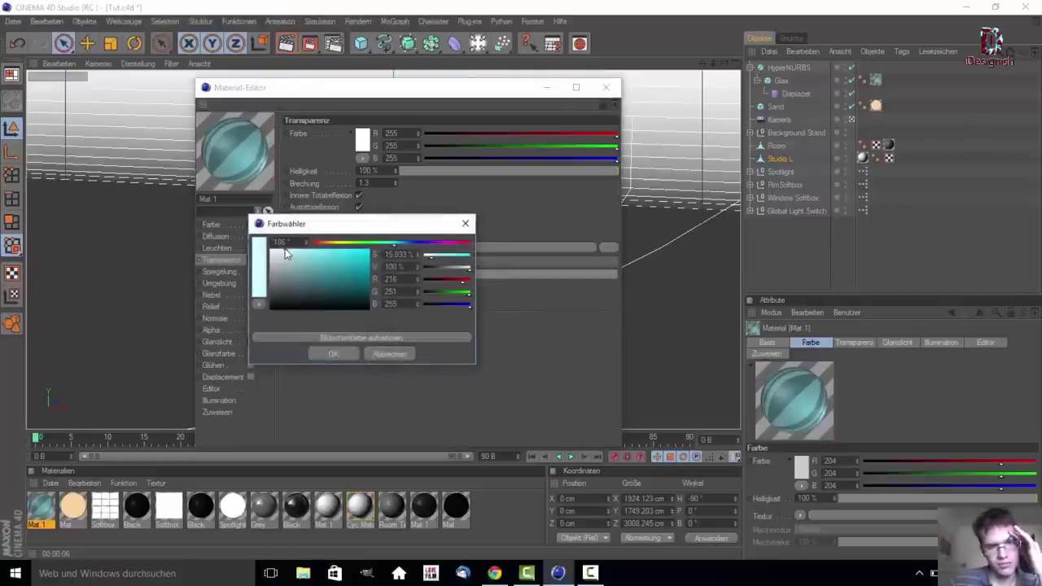
{"action": "left_click", "coordinate": [351, 353]}
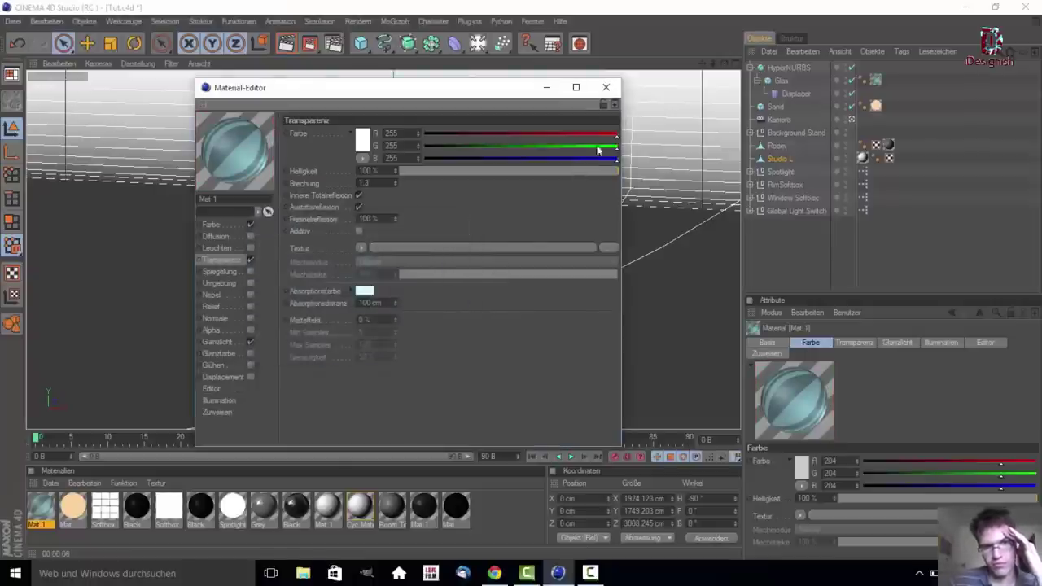
{"action": "left_click", "coordinate": [606, 88]}
{"action": "left_click", "coordinate": [286, 43]}
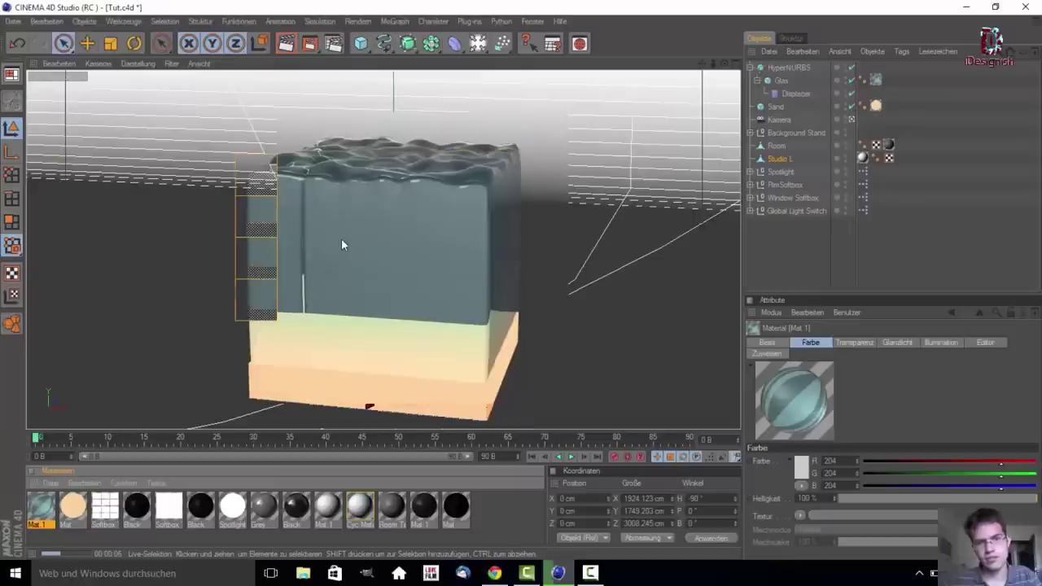
Set the Mat 1 Absorptionsdistanz to 200 cm
{"action": "left_click", "coordinate": [283, 266]}
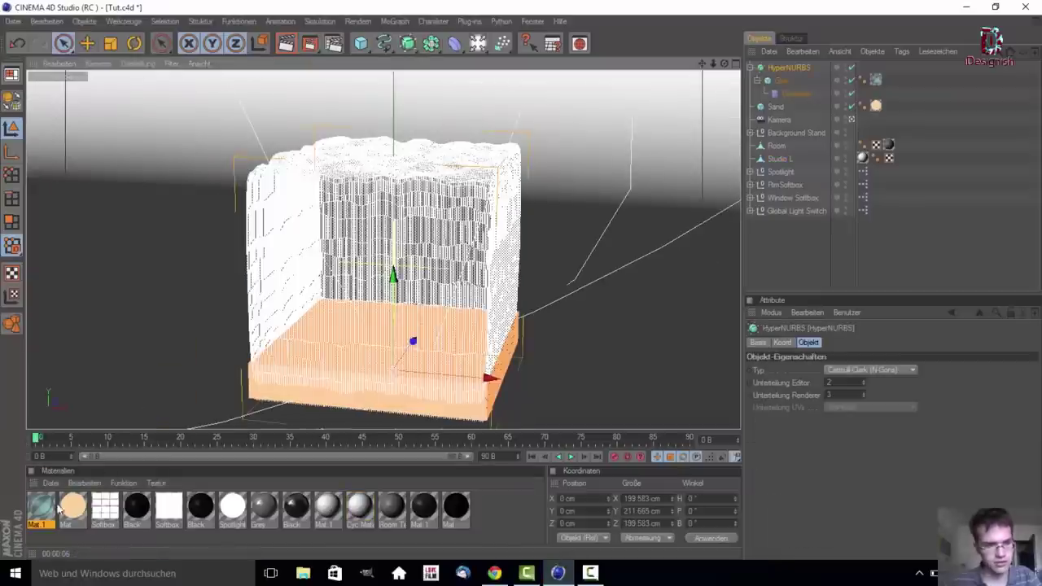
{"action": "double_click", "coordinate": [41, 507]}
{"action": "left_click", "coordinate": [378, 303]}
{"action": "type", "text": "3"}
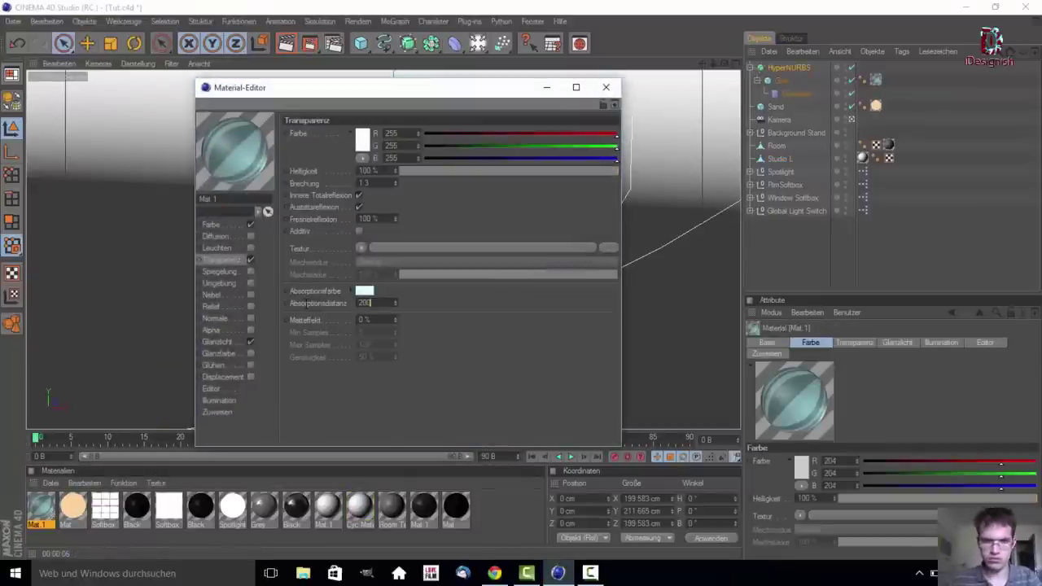
{"action": "key", "text": "Return"}
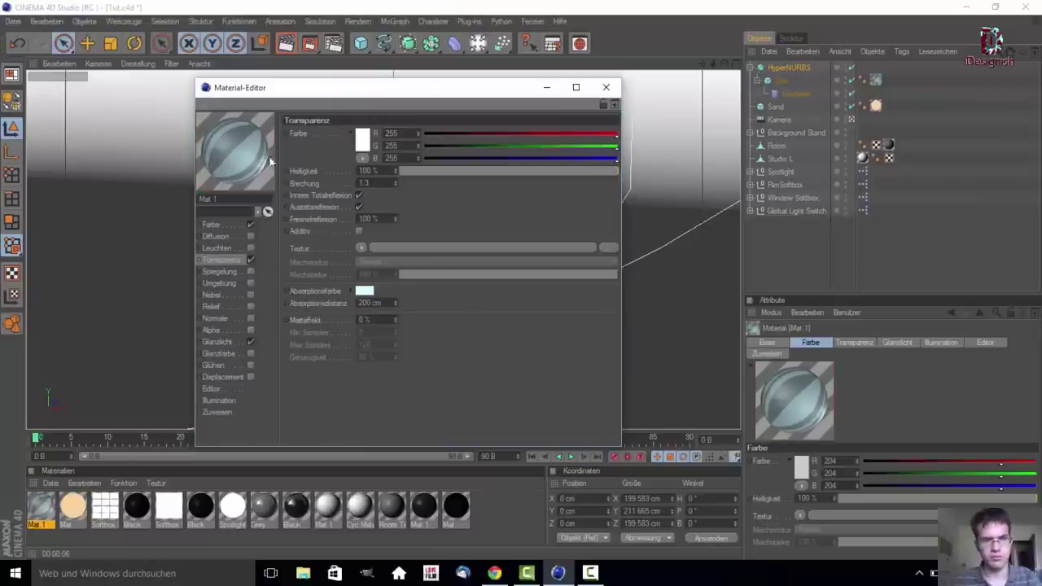
{"action": "left_click", "coordinate": [613, 92]}
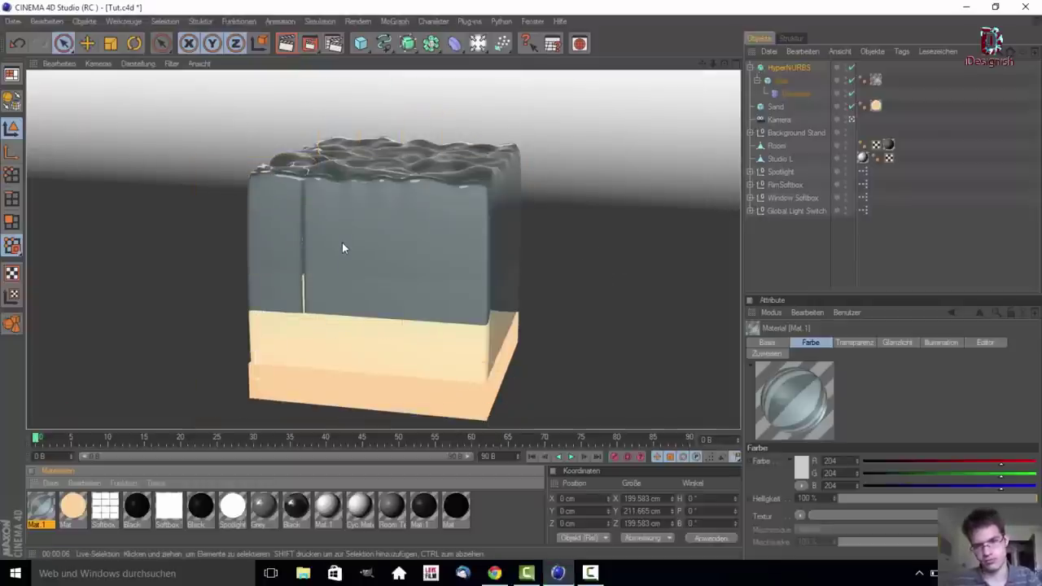
Add a new Displacer deformer from the deformer palette and nest it under the Sand block
{"action": "left_click", "coordinate": [317, 309]}
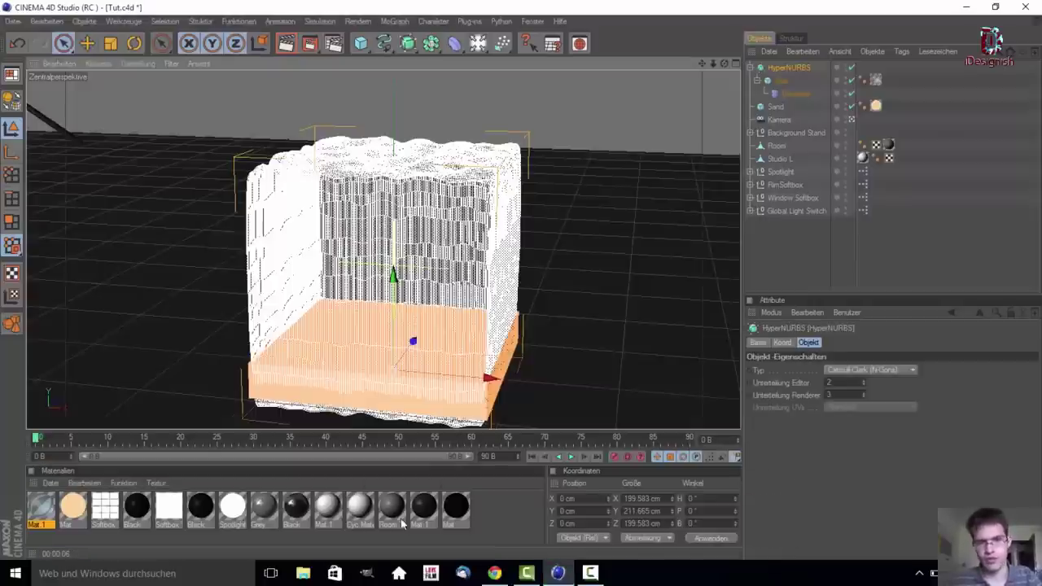
{"action": "left_click", "coordinate": [410, 406]}
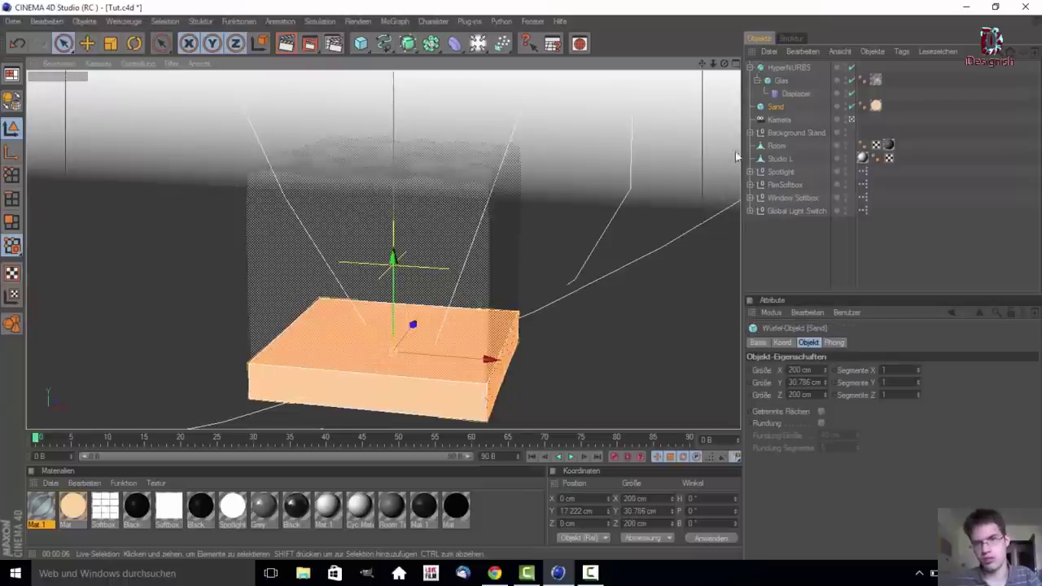
{"action": "left_click", "coordinate": [453, 46]}
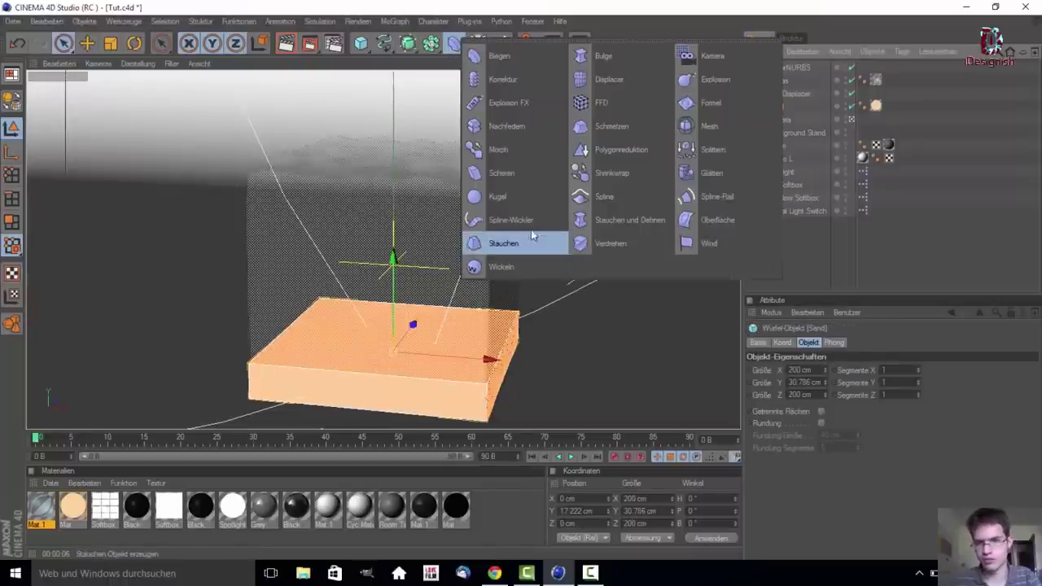
{"action": "left_click", "coordinate": [631, 84]}
{"action": "left_click_drag", "start_coordinate": [775, 69], "coordinate": [780, 116]}
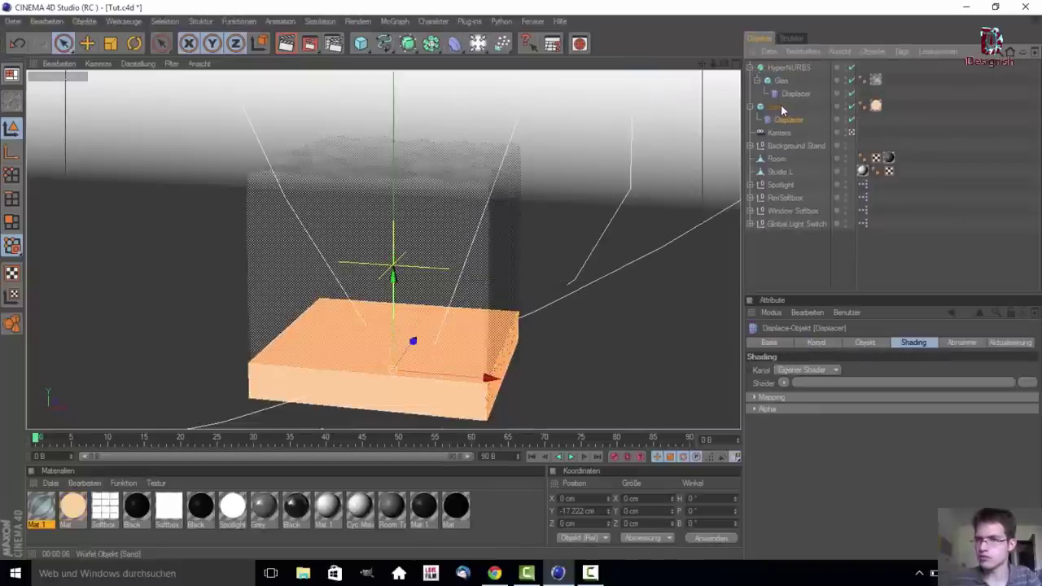
{"action": "left_click", "coordinate": [780, 107]}
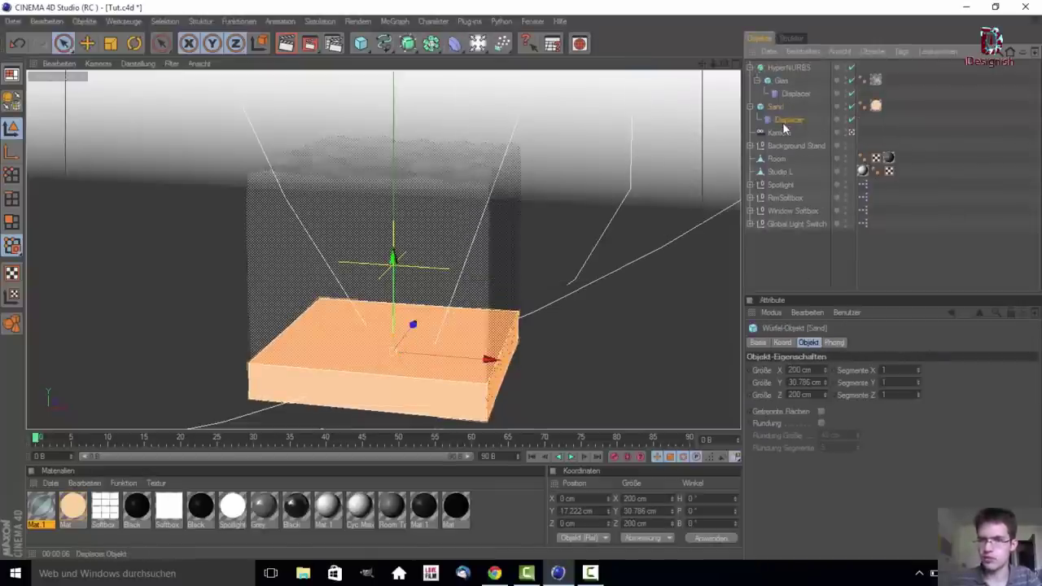
{"action": "left_click", "coordinate": [786, 120]}
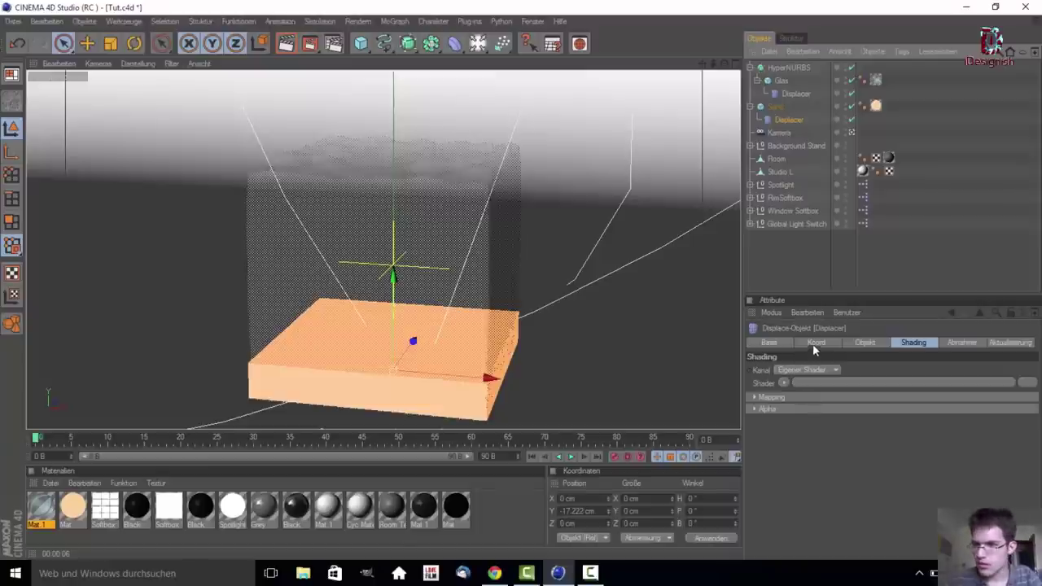
Give the Sand Displacer a Noise shader with 300% global size and a different noise type
{"action": "left_click", "coordinate": [786, 382]}
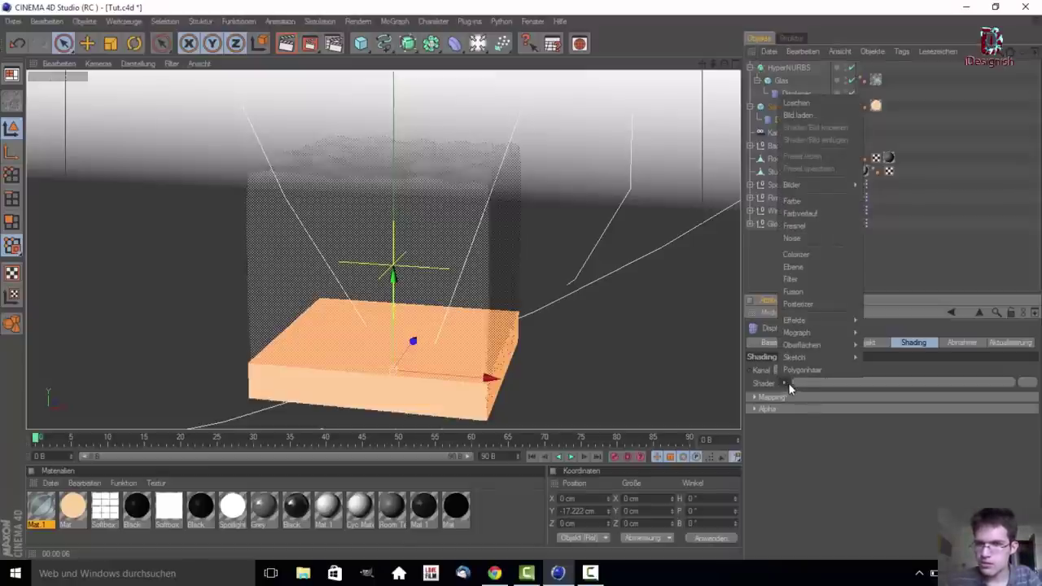
{"action": "left_click", "coordinate": [819, 239]}
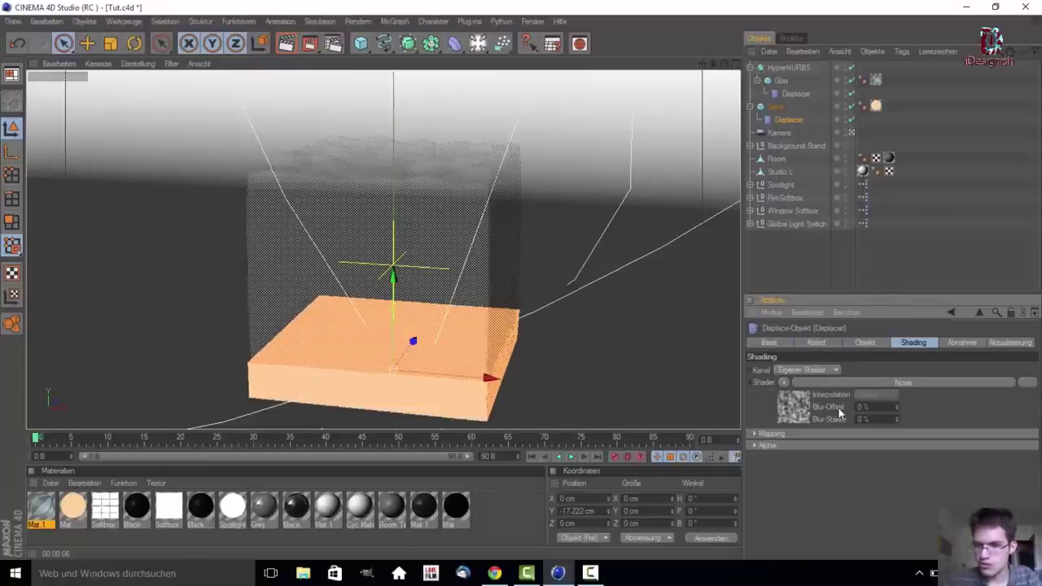
{"action": "left_click", "coordinate": [796, 413]}
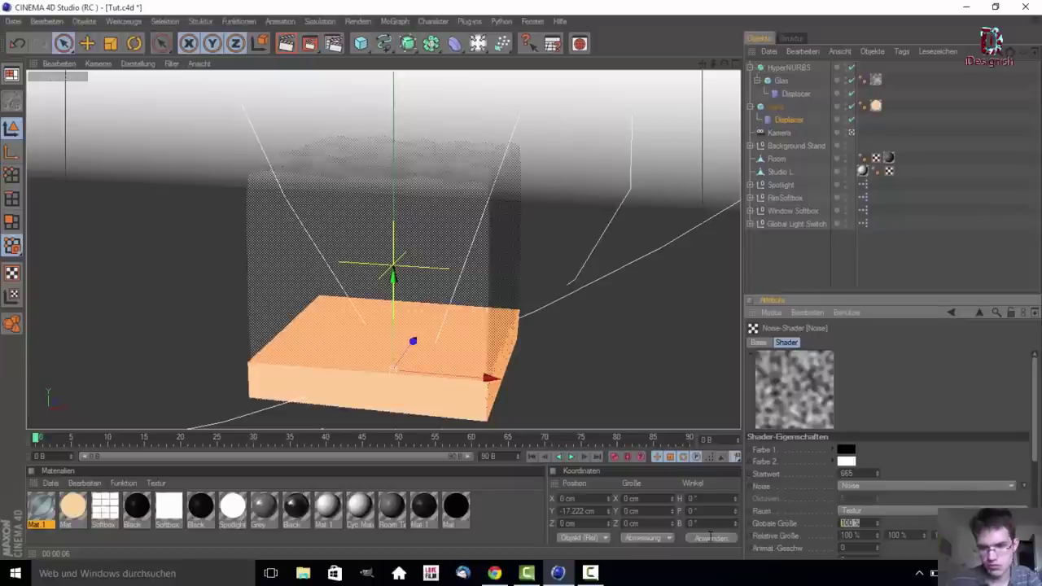
{"action": "type", "text": "300"}
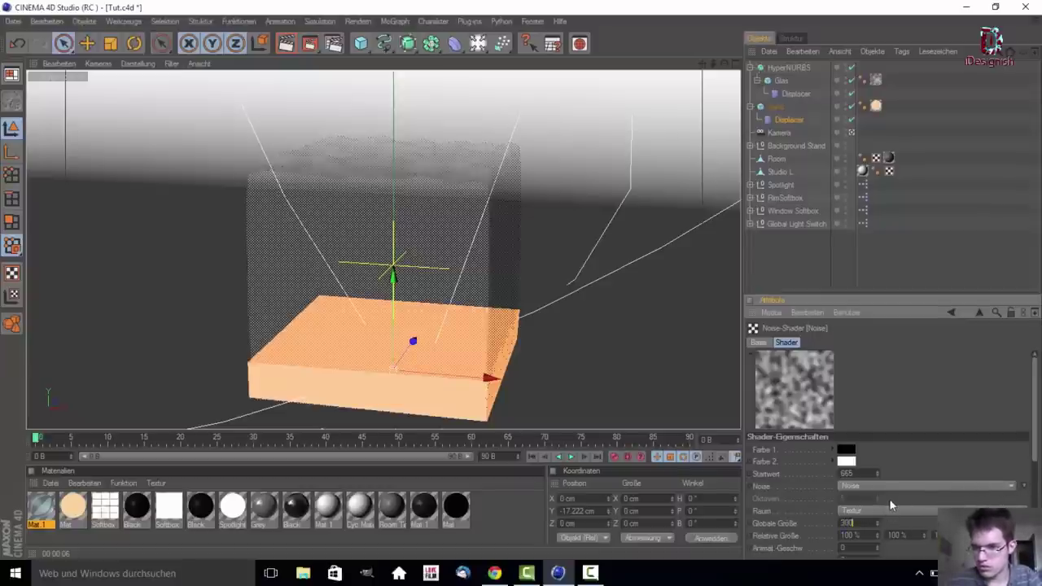
{"action": "key", "text": "Return"}
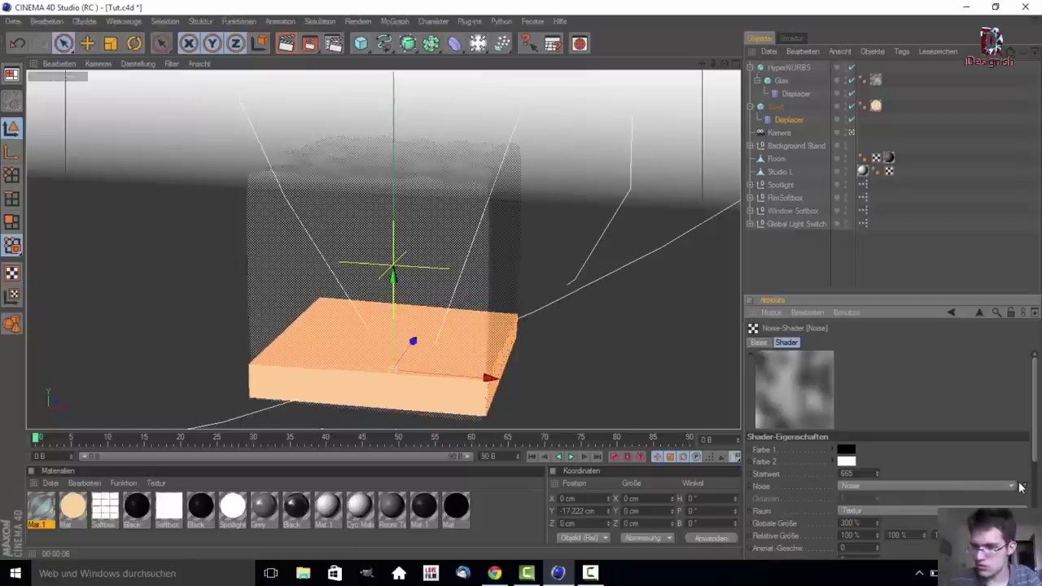
{"action": "left_click", "coordinate": [1021, 486]}
{"action": "left_click", "coordinate": [1002, 391]}
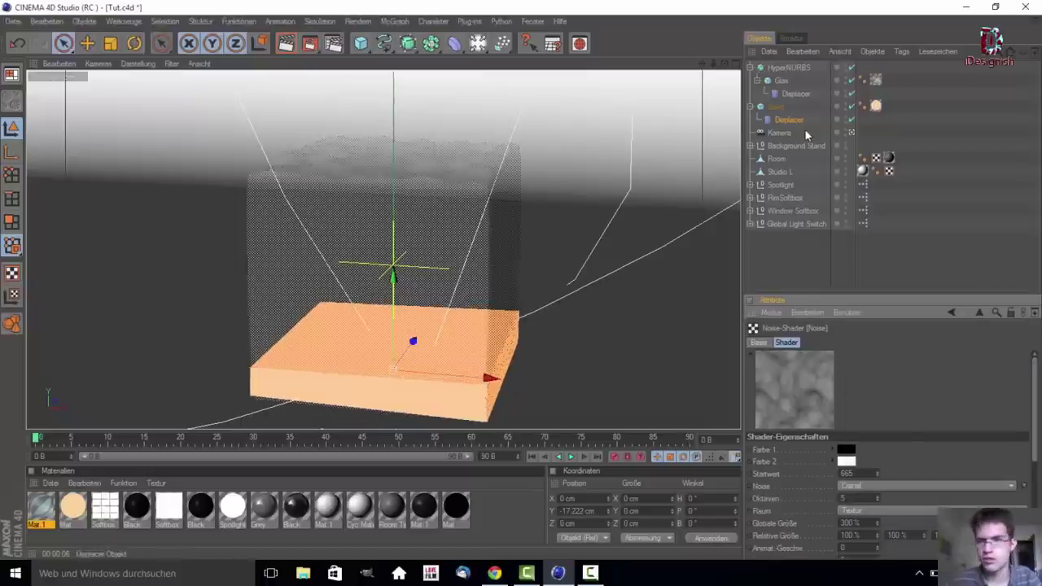
{"action": "left_click", "coordinate": [775, 108]}
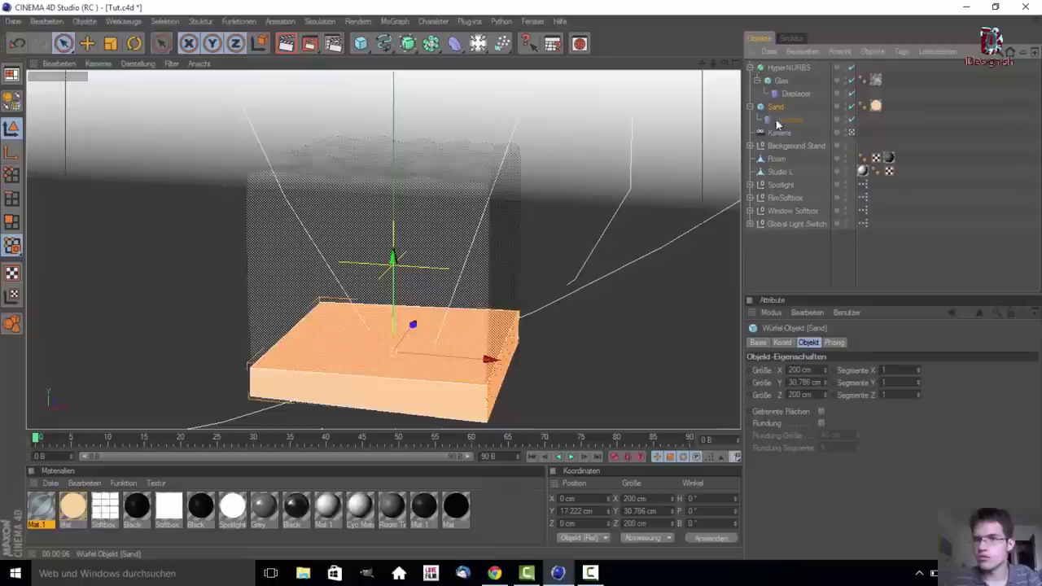
Subdivide the Sand cube to 40 × 40 segments and render a test preview
{"action": "left_click", "coordinate": [896, 371]}
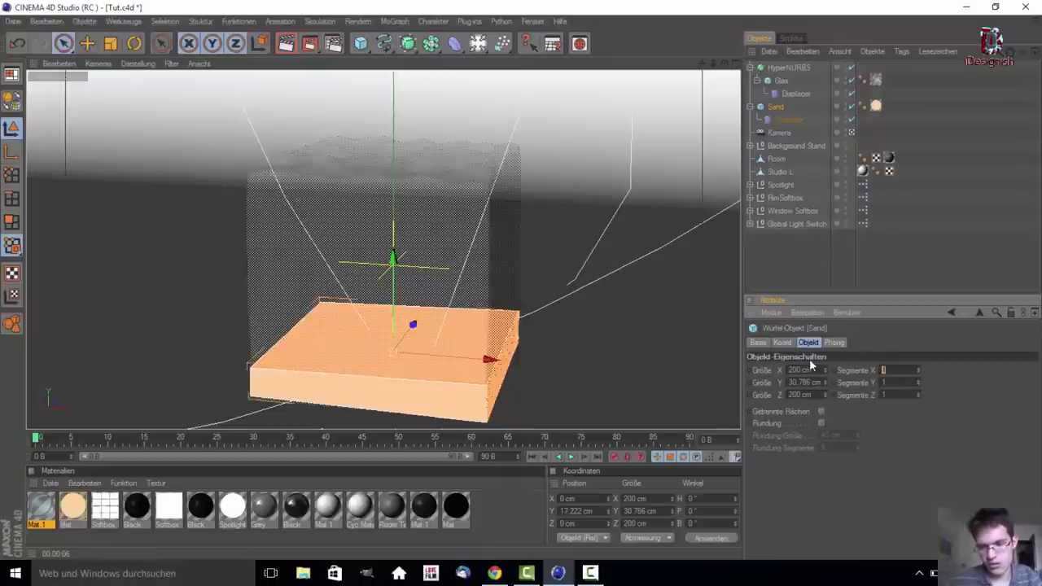
{"action": "type", "text": "40"}
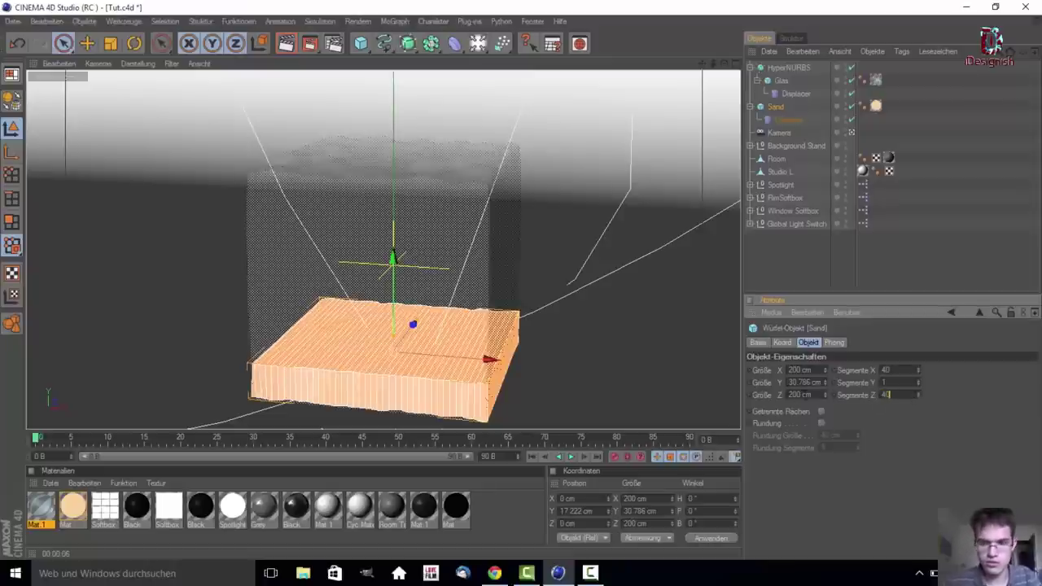
{"action": "key", "text": "Return"}
{"action": "left_click", "coordinate": [788, 119]}
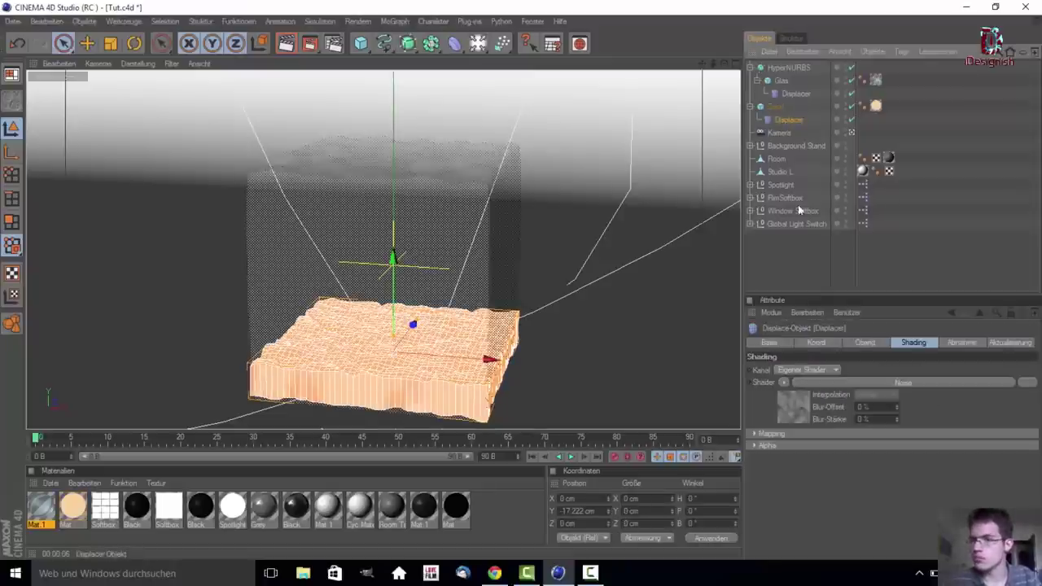
{"action": "left_click", "coordinate": [865, 343]}
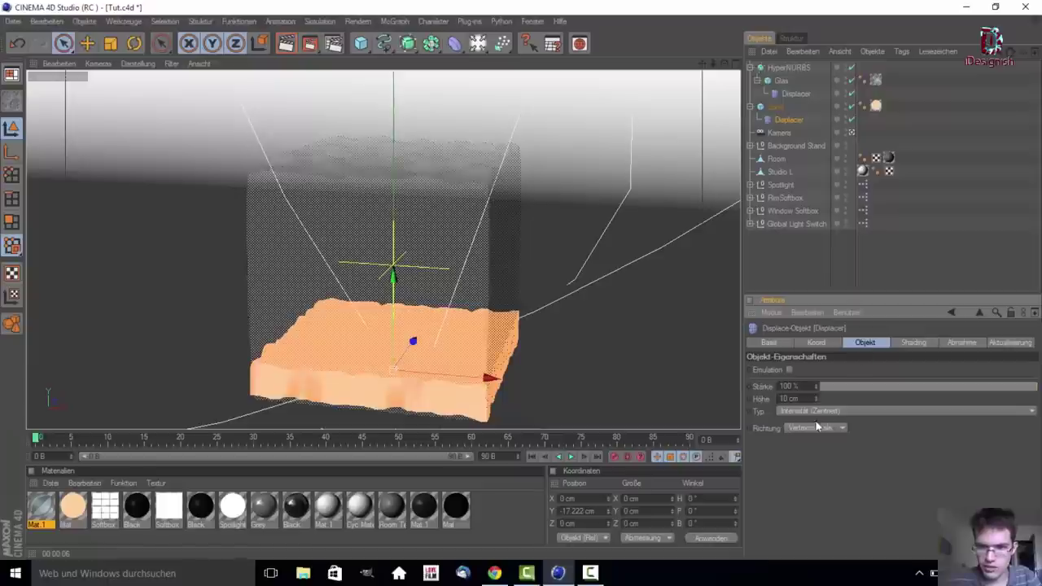
{"action": "key", "text": "Return"}
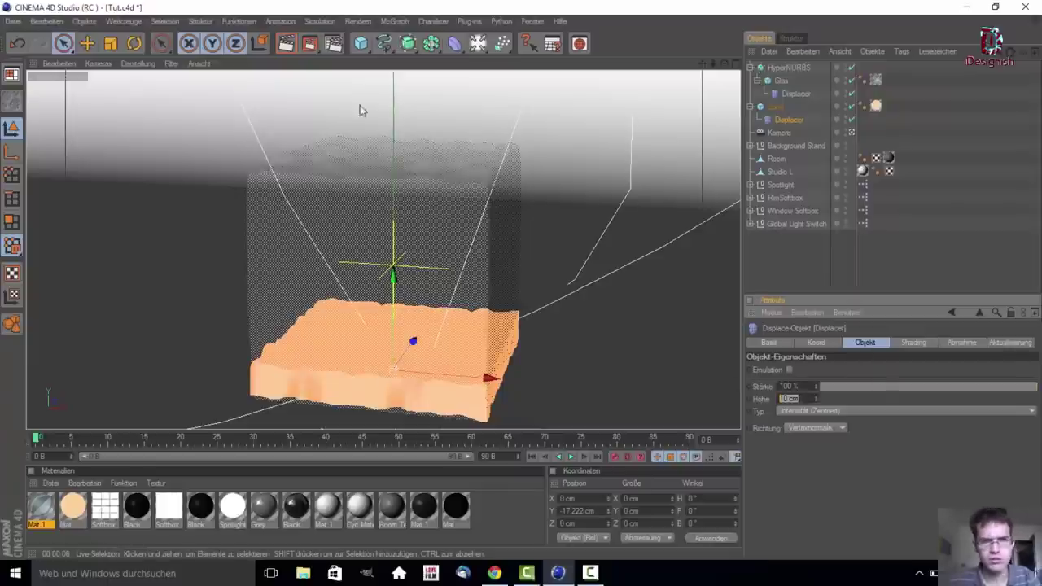
{"action": "left_click", "coordinate": [288, 44]}
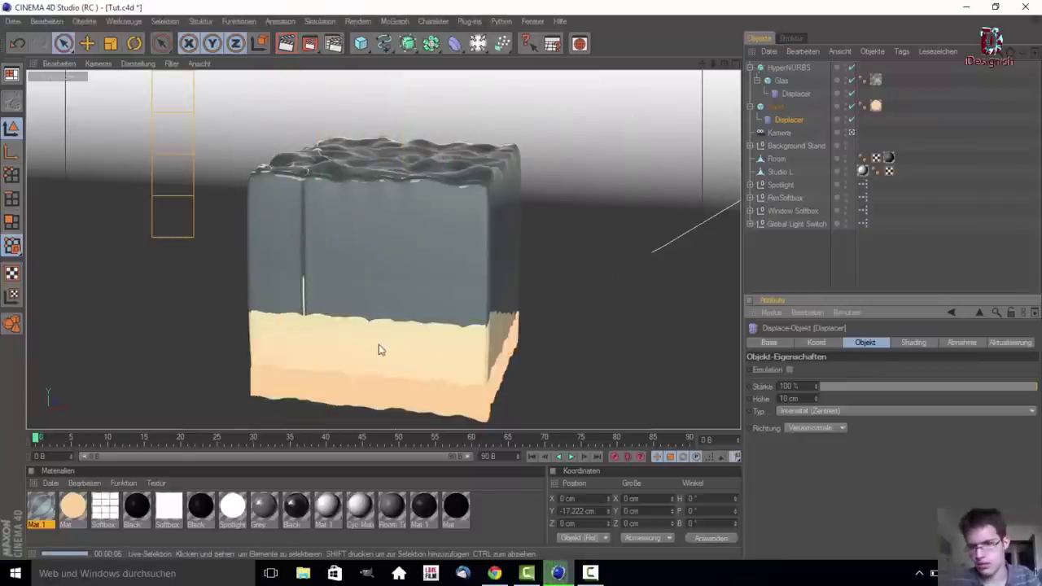
Set the sand Displacer's height to 20 cm after briefly trying 30 cm
{"action": "left_click", "coordinate": [797, 398]}
{"action": "type", "text": "30"}
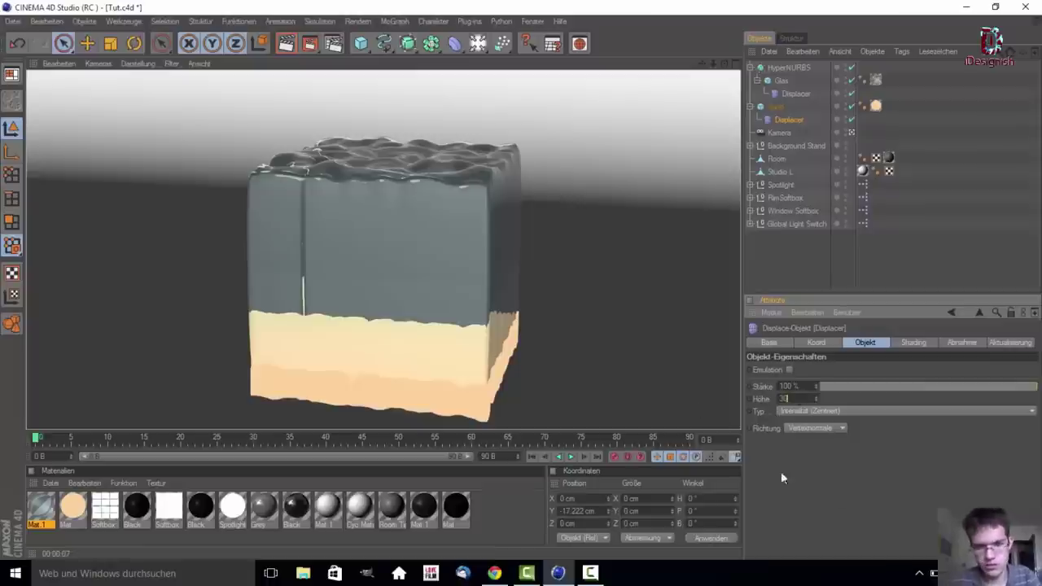
{"action": "key", "text": "Return"}
{"action": "left_click", "coordinate": [794, 398]}
{"action": "type", "text": "2"}
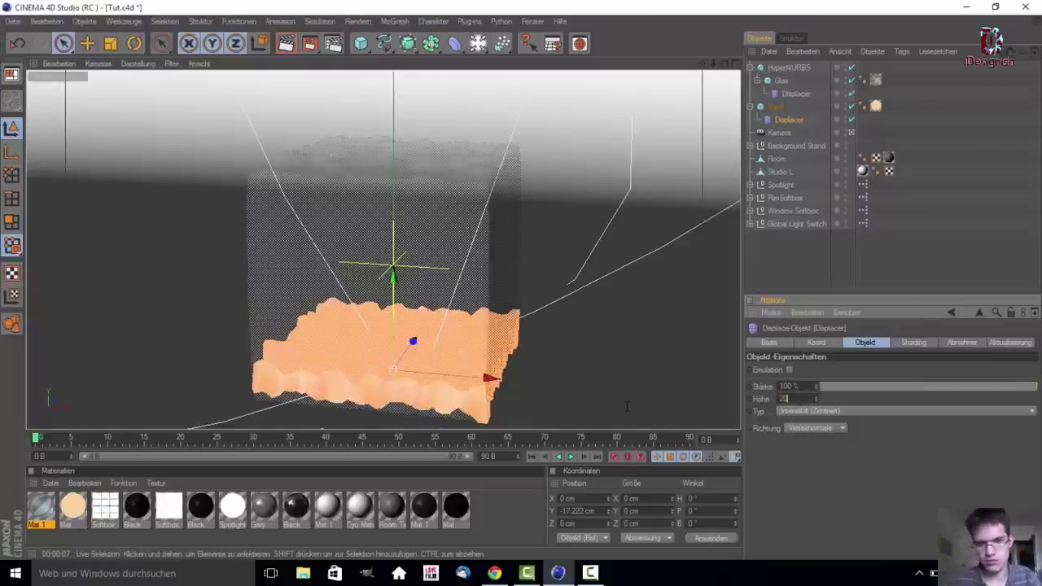
{"action": "key", "text": "Return"}
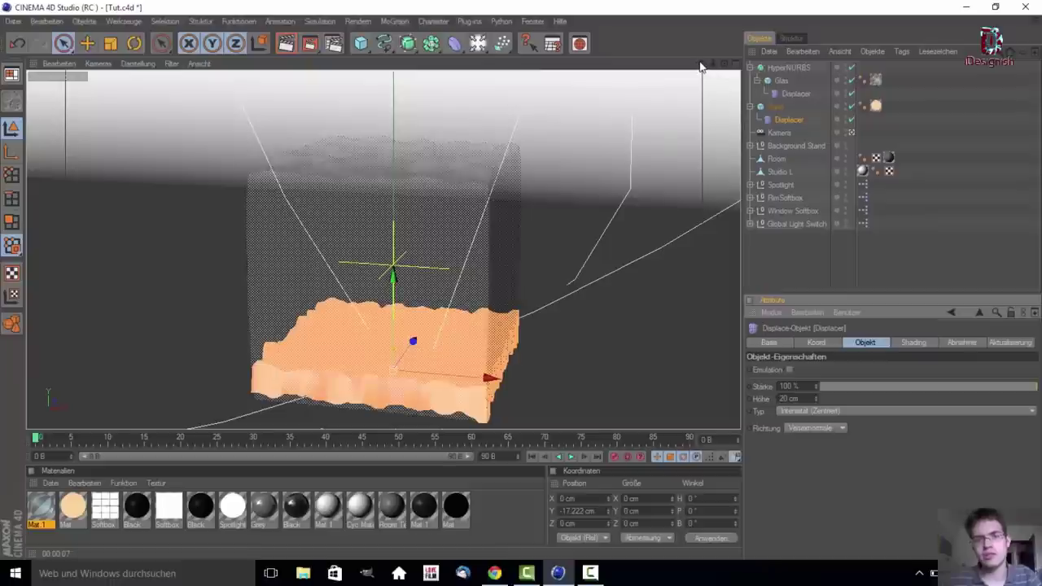
{"action": "left_click_drag", "start_coordinate": [700, 67], "coordinate": [710, 57]}
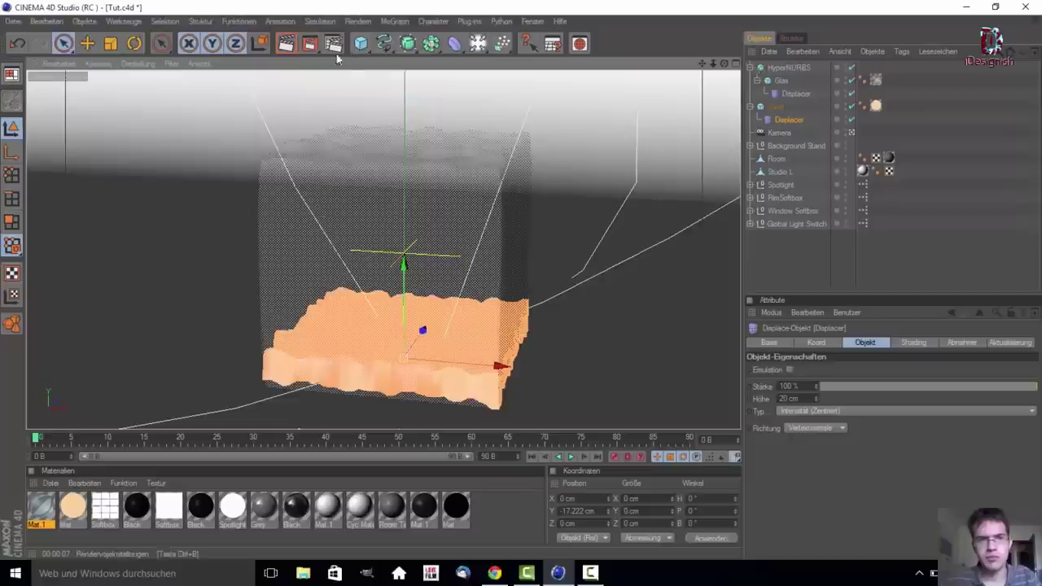
Add a Ring with 20 cm radius and 2 cm tube, positioned above the glass cube
{"action": "left_click", "coordinate": [361, 45]}
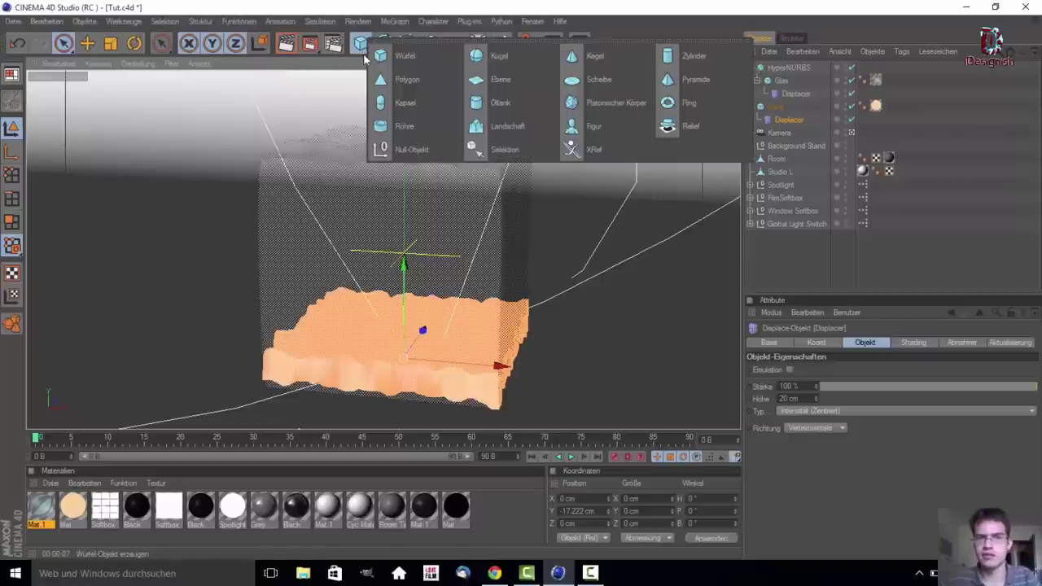
{"action": "left_click", "coordinate": [686, 103]}
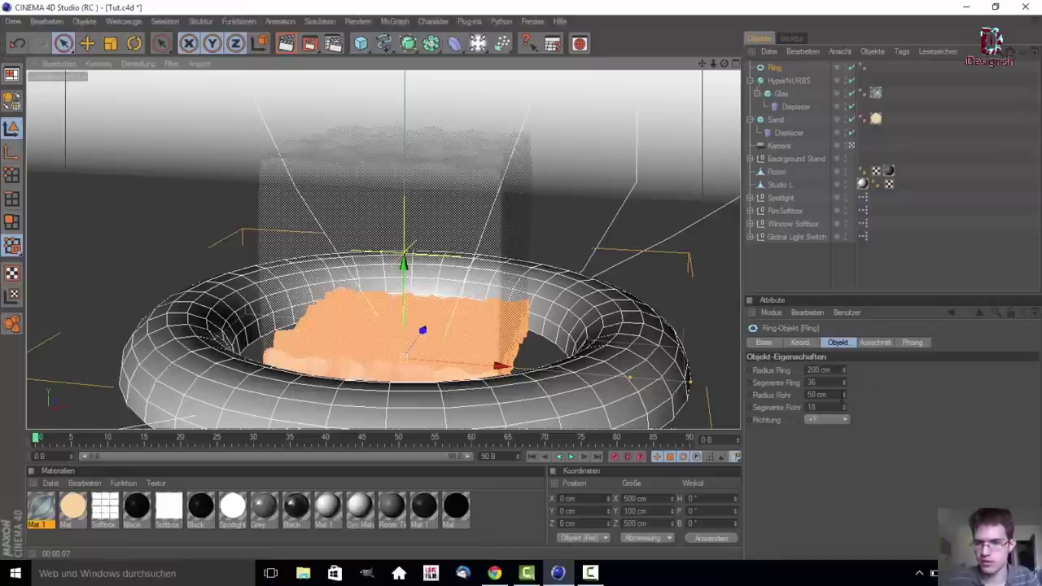
{"action": "left_click_drag", "start_coordinate": [846, 399], "coordinate": [846, 456]}
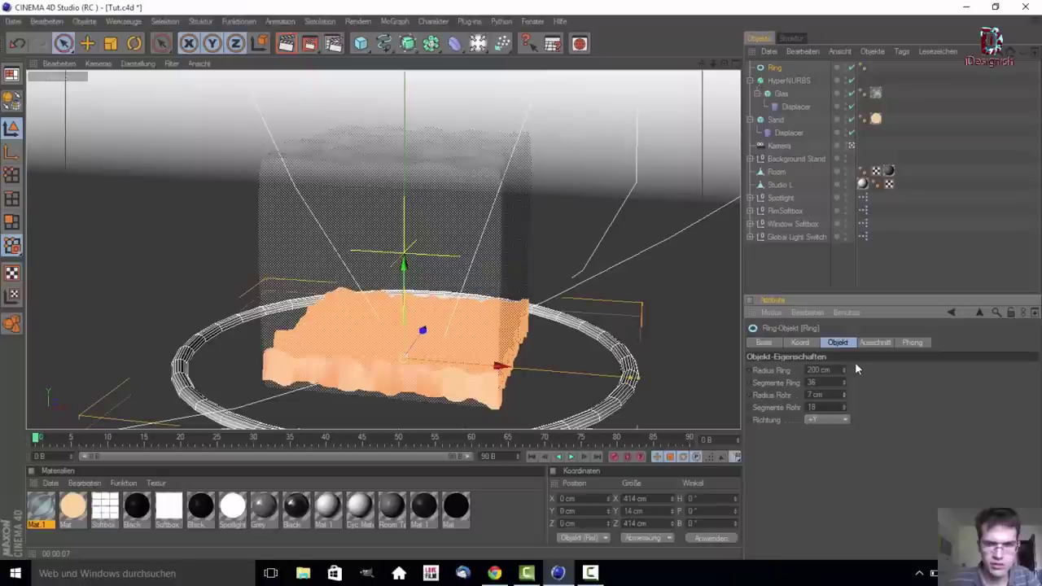
{"action": "left_click_drag", "start_coordinate": [845, 372], "coordinate": [844, 440]}
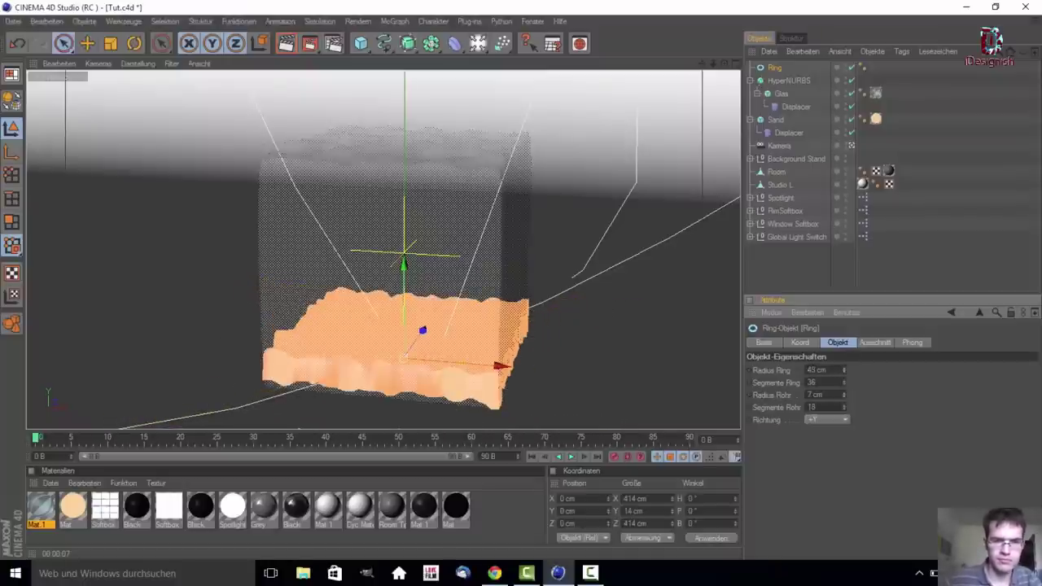
{"action": "left_click_drag", "start_coordinate": [404, 277], "coordinate": [405, 147]}
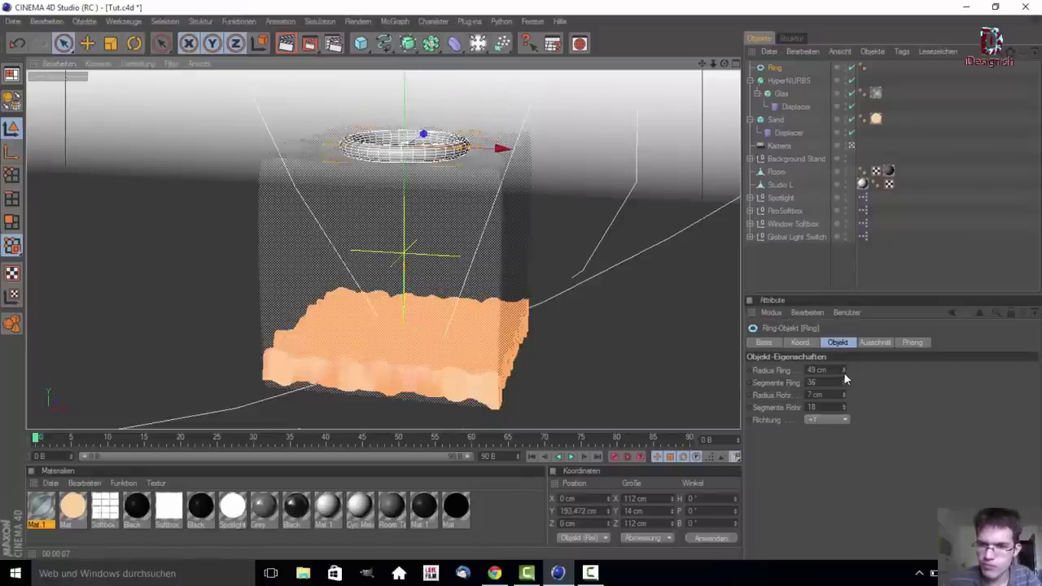
{"action": "left_click_drag", "start_coordinate": [843, 371], "coordinate": [843, 456]}
{"action": "mouse_move", "coordinate": [843, 371]}
{"action": "left_mouse_down"}
{"action": "mouse_move", "coordinate": [844, 342]}
{"action": "mouse_move", "coordinate": [843, 387]}
{"action": "left_mouse_up"}
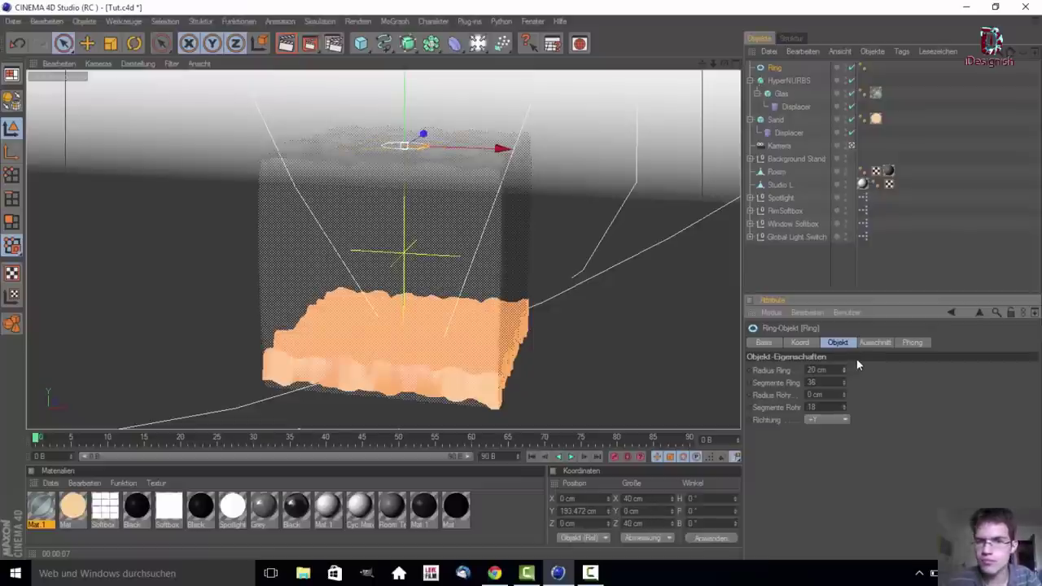
{"action": "left_click_drag", "start_coordinate": [842, 393], "coordinate": [843, 388]}
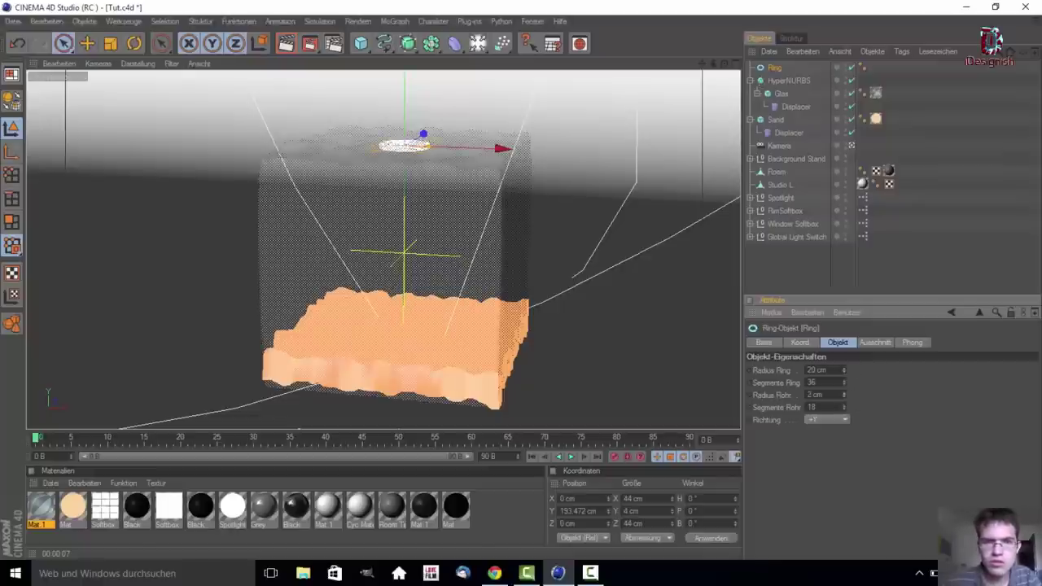
{"action": "left_click_drag", "start_coordinate": [493, 149], "coordinate": [525, 149]}
Raise the ring slightly to Y 197.737 cm in the front view, then create a new material
{"action": "middle_click", "coordinate": [509, 165]}
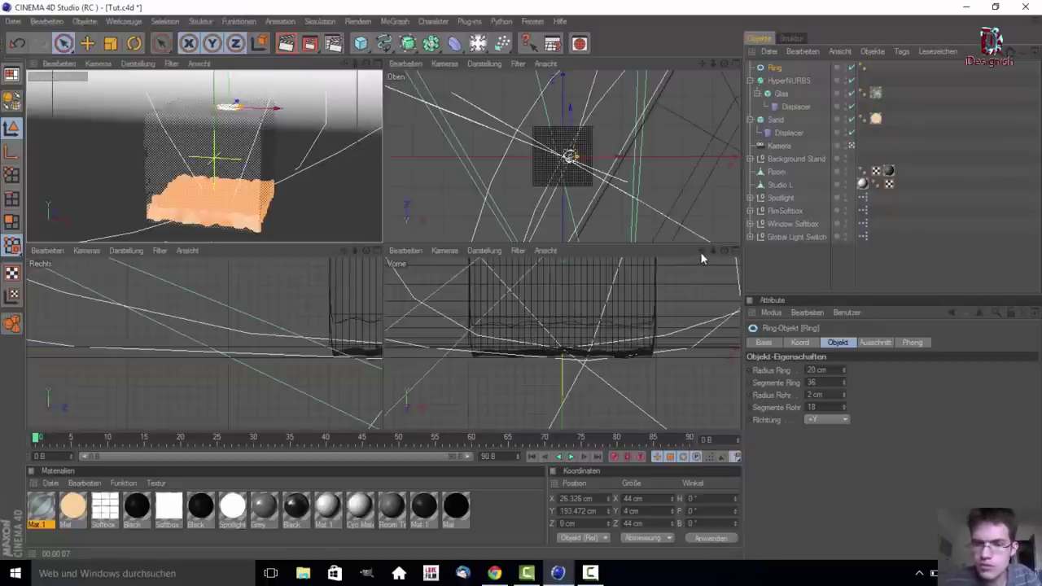
{"action": "left_click_drag", "start_coordinate": [701, 249], "coordinate": [692, 325]}
{"action": "scroll", "coordinate": [589, 305], "scroll_direction": "up", "scroll_amount": 2}
{"action": "scroll", "coordinate": [588, 304], "scroll_direction": "up", "scroll_amount": 2}
{"action": "scroll", "coordinate": [590, 309], "scroll_direction": "up", "scroll_amount": 2}
{"action": "left_click_drag", "start_coordinate": [596, 332], "coordinate": [597, 324]}
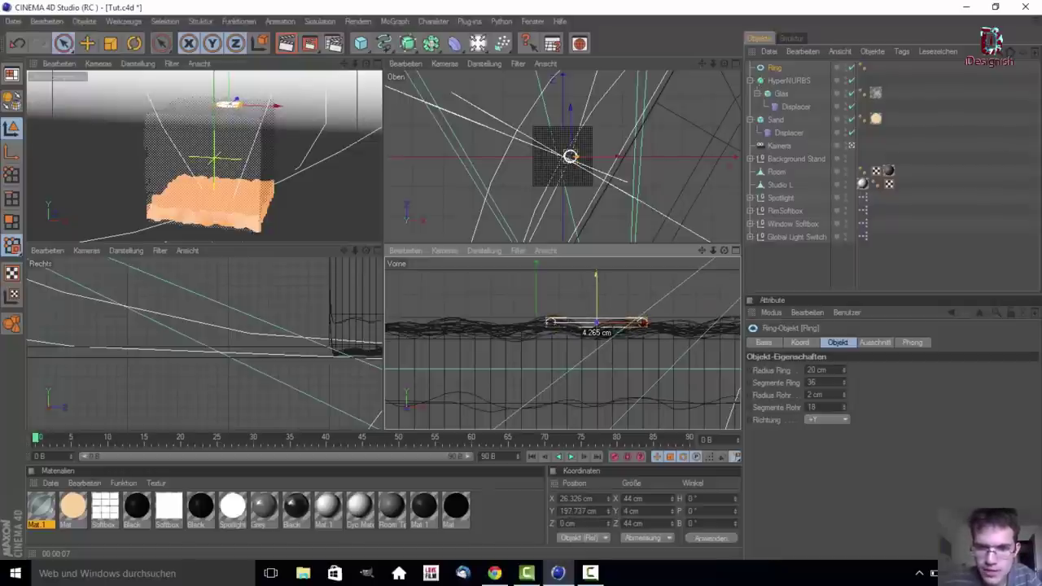
{"action": "middle_click", "coordinate": [334, 171]}
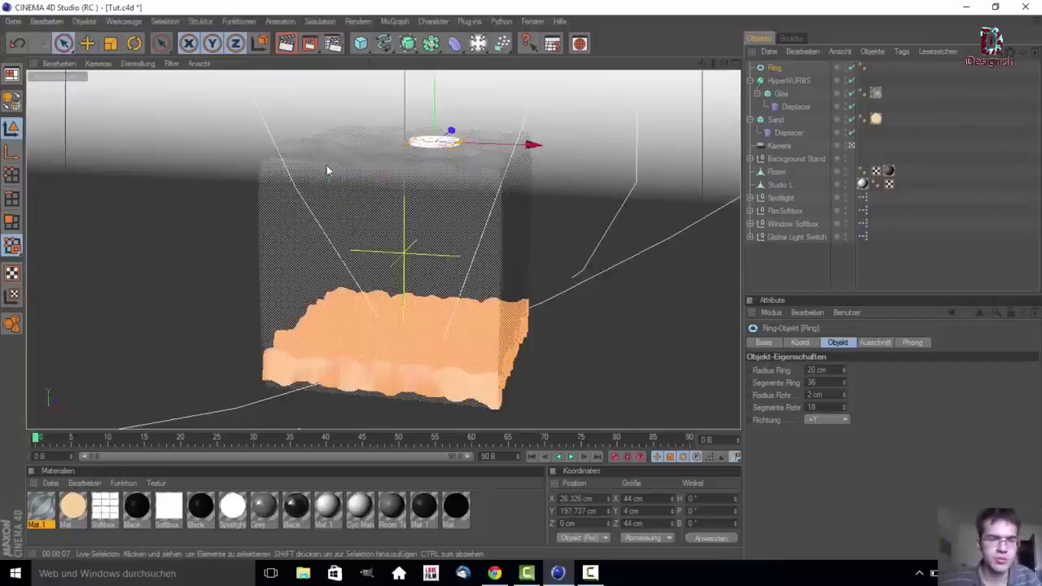
{"action": "double_click", "coordinate": [479, 505]}
Give Mat 2 a Tiles colour shader using the Wellen 1 wave pattern
{"action": "double_click", "coordinate": [41, 504]}
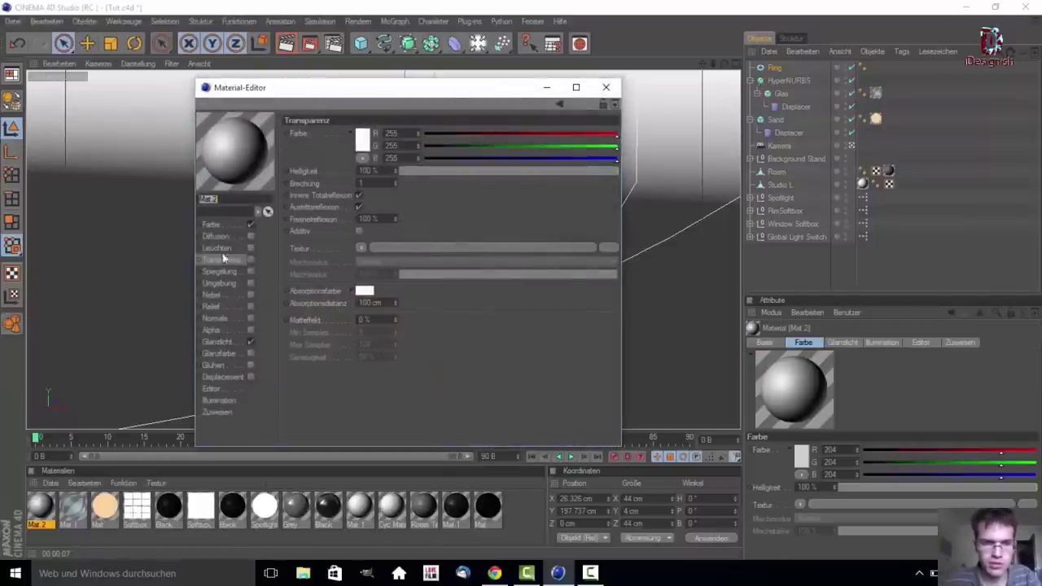
{"action": "left_click", "coordinate": [211, 225]}
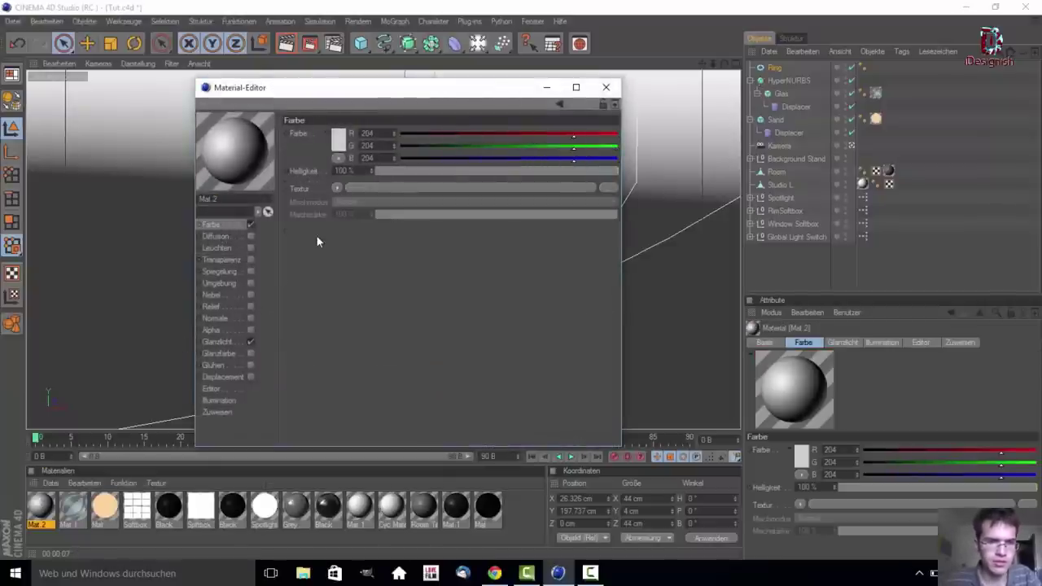
{"action": "left_click", "coordinate": [337, 188]}
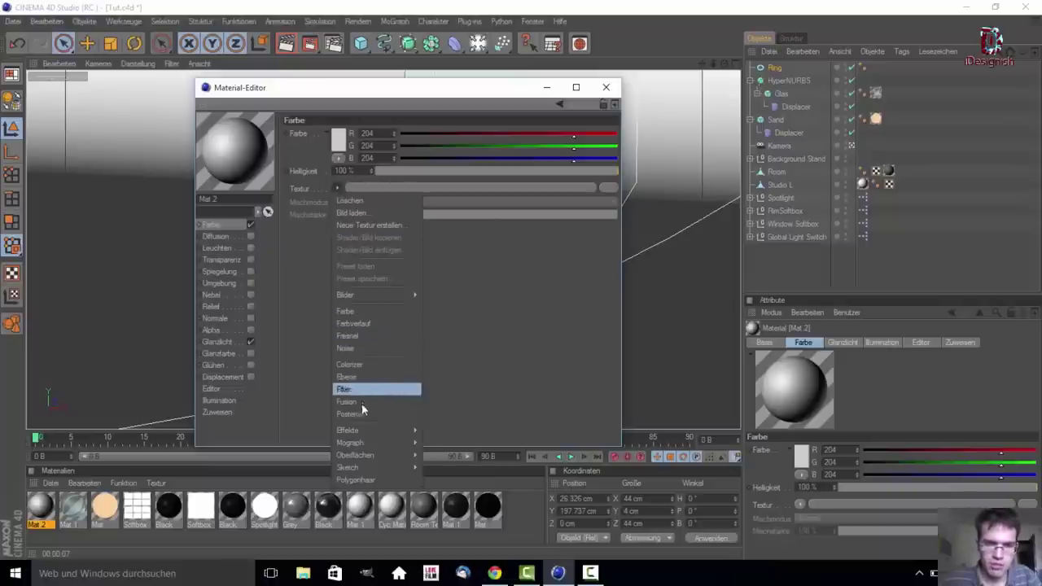
{"action": "mouse_move", "coordinate": [355, 455]}
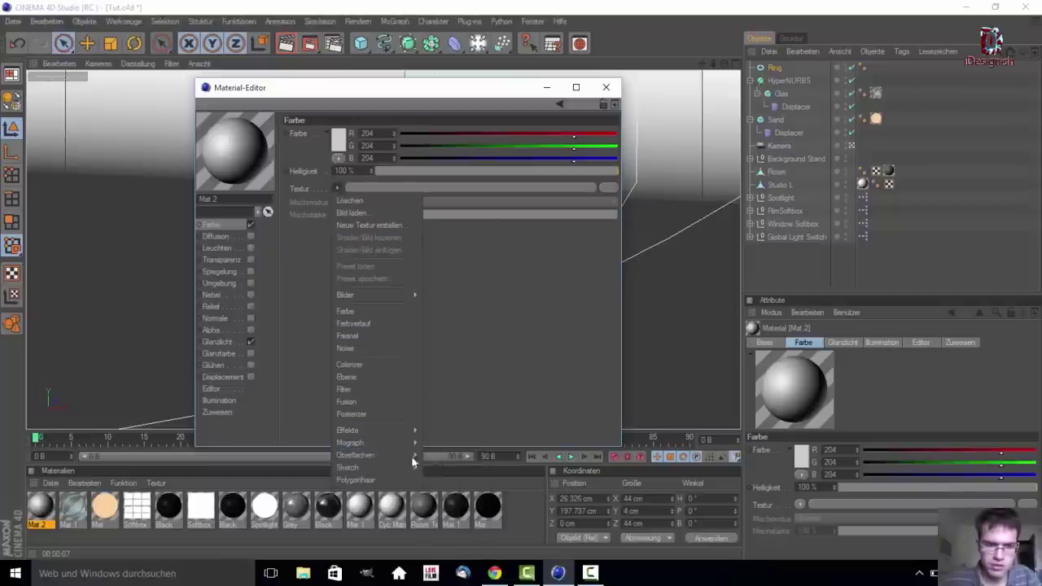
{"action": "left_click", "coordinate": [445, 486]}
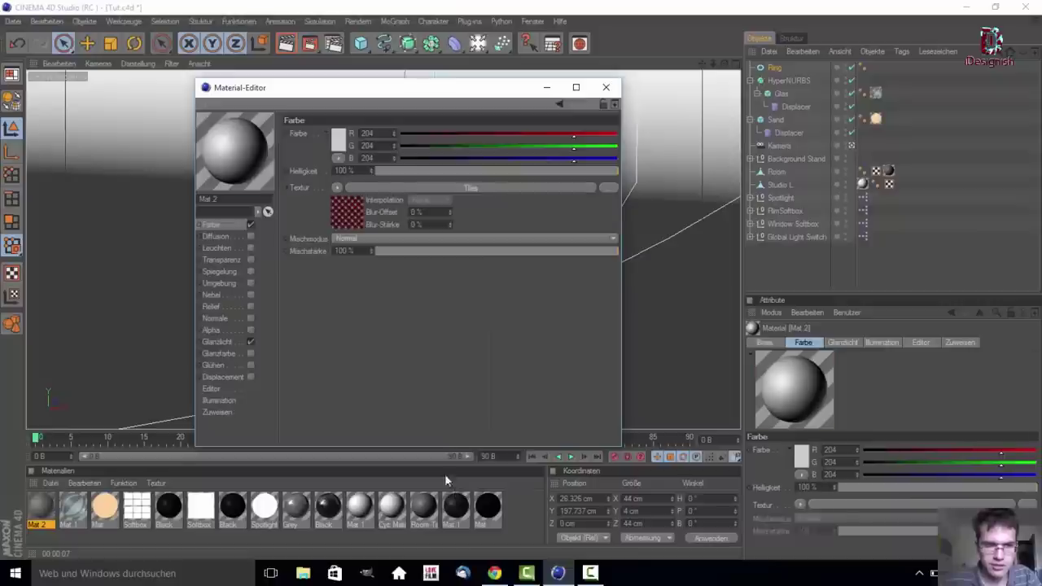
{"action": "left_click", "coordinate": [347, 211]}
{"action": "left_click", "coordinate": [405, 270]}
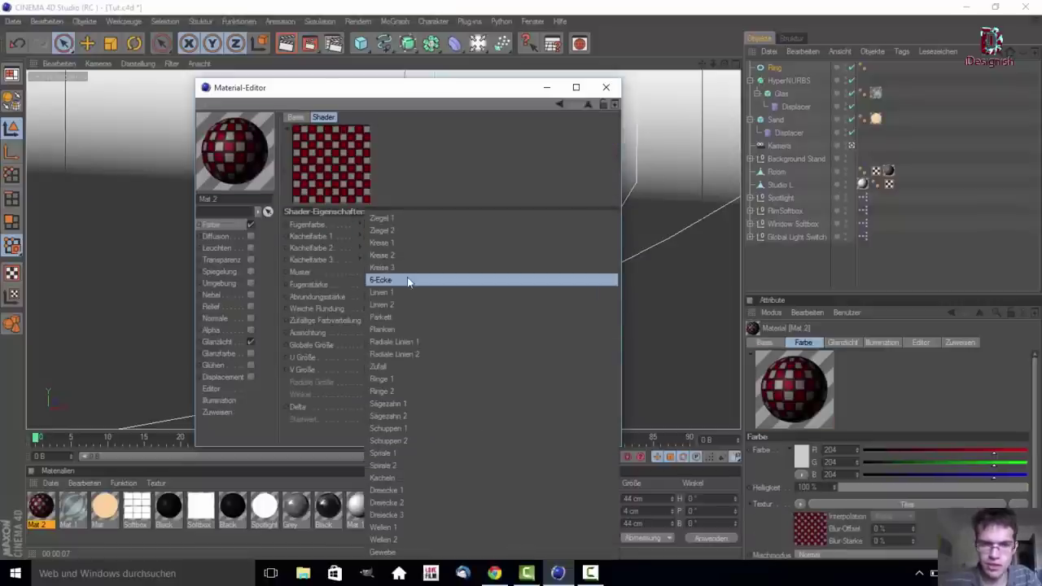
{"action": "left_click", "coordinate": [415, 527]}
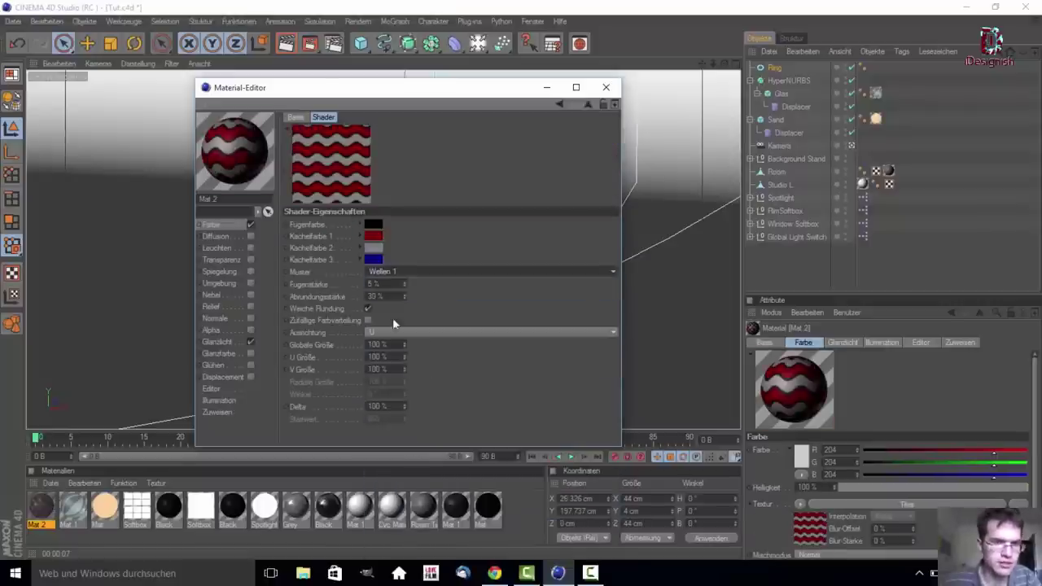
Set the tile grout colour to cyan and tile colour 1 to white
{"action": "left_click", "coordinate": [372, 226]}
{"action": "left_click", "coordinate": [402, 174]}
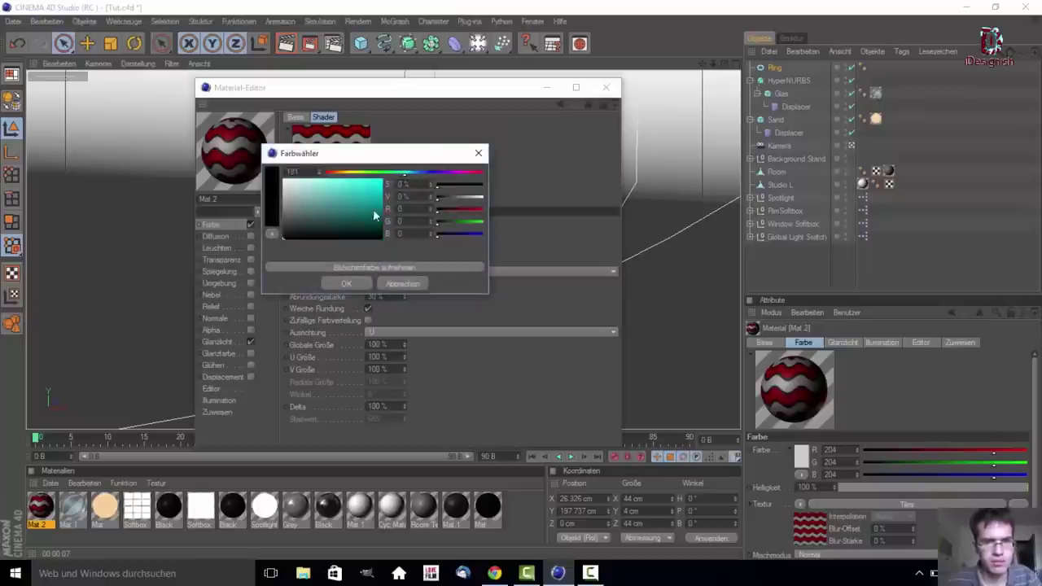
{"action": "left_click", "coordinate": [359, 282]}
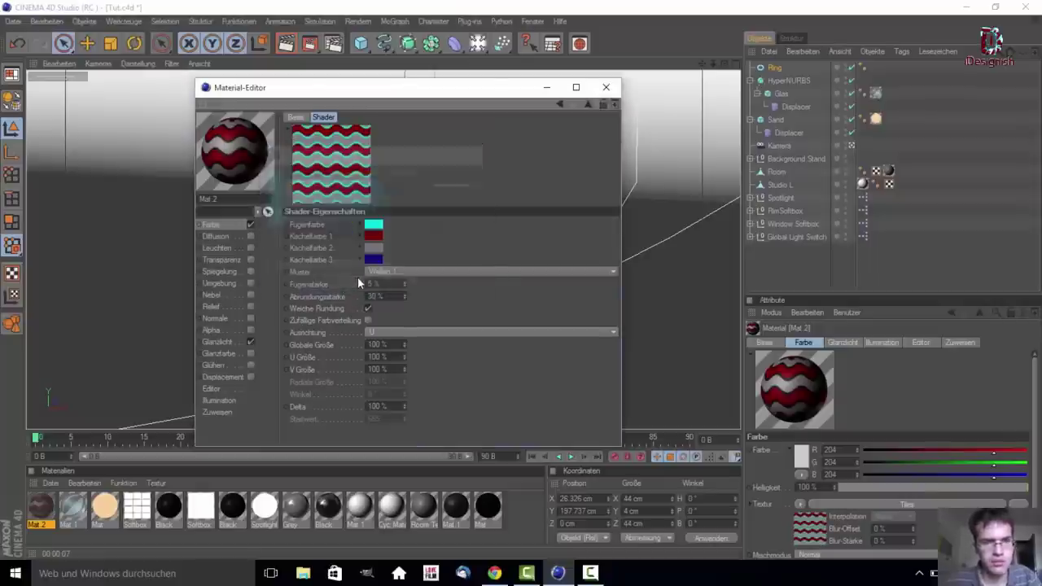
{"action": "left_click", "coordinate": [374, 236]}
{"action": "left_click", "coordinate": [285, 187]}
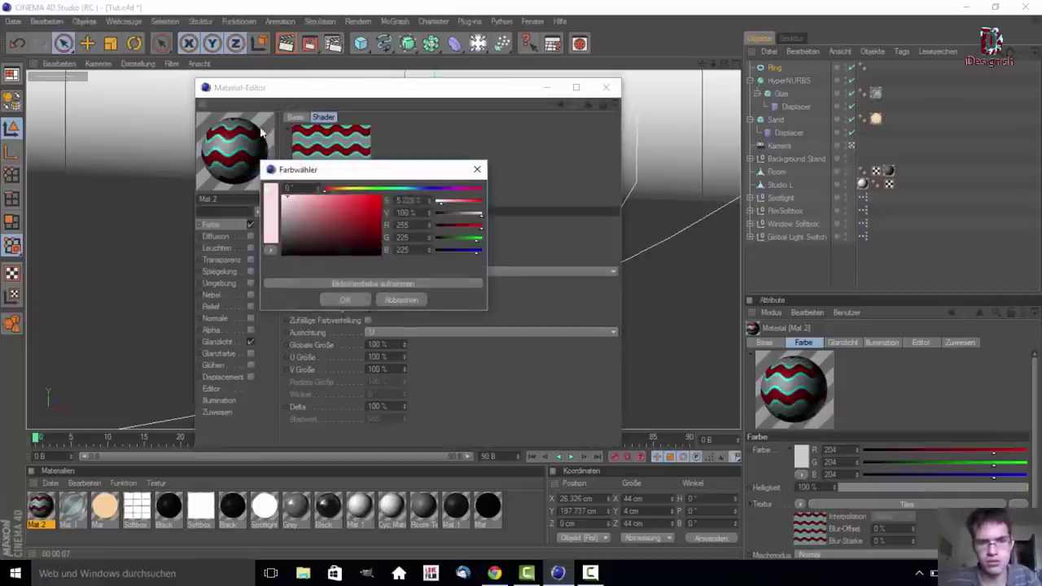
{"action": "left_click", "coordinate": [359, 296]}
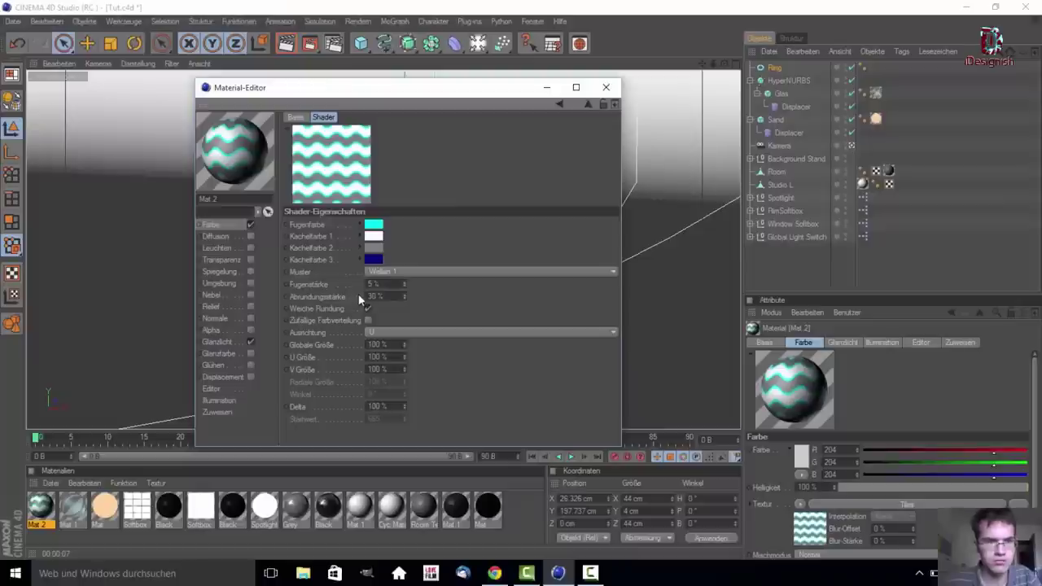
Set tile colour 2 to bright pink and tile colour 3 to cyan, then close the editor
{"action": "left_click", "coordinate": [374, 247]}
{"action": "left_click", "coordinate": [440, 198]}
{"action": "left_click", "coordinate": [461, 198]}
{"action": "left_click_drag", "start_coordinate": [416, 212], "coordinate": [429, 166]}
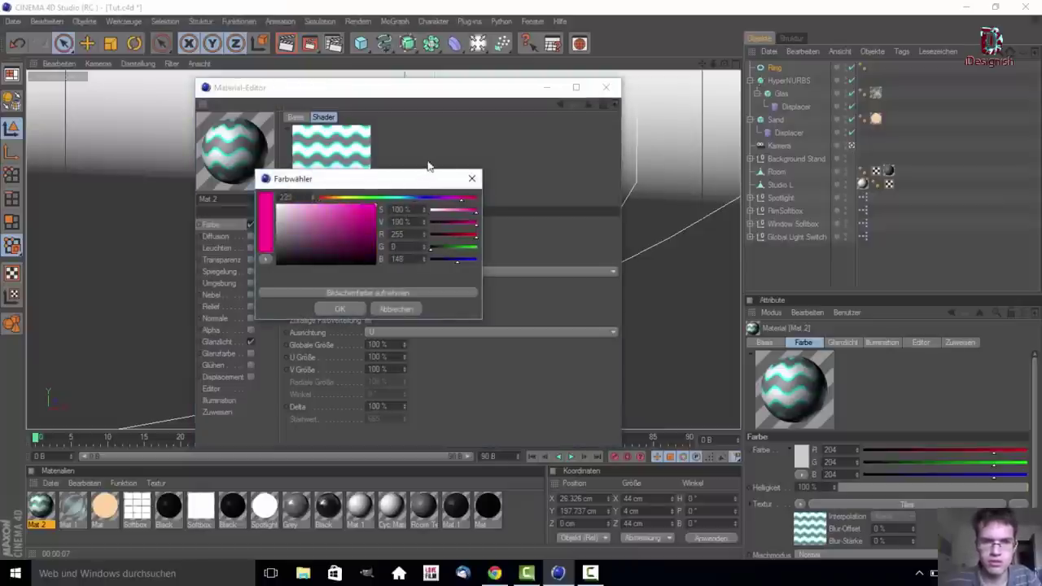
{"action": "left_click", "coordinate": [344, 308]}
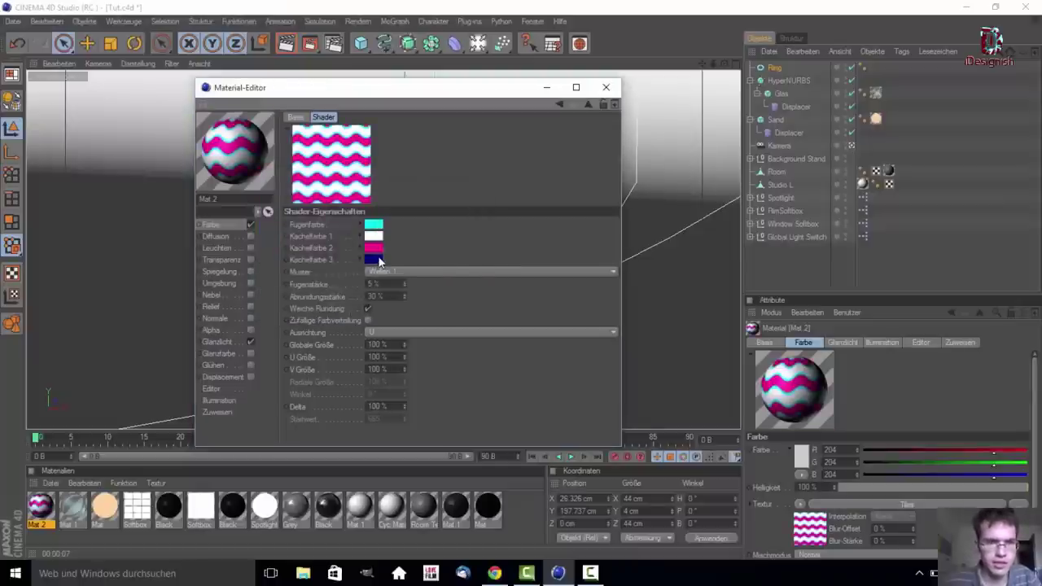
{"action": "left_click", "coordinate": [373, 260]}
{"action": "left_click_drag", "start_coordinate": [433, 213], "coordinate": [414, 209]}
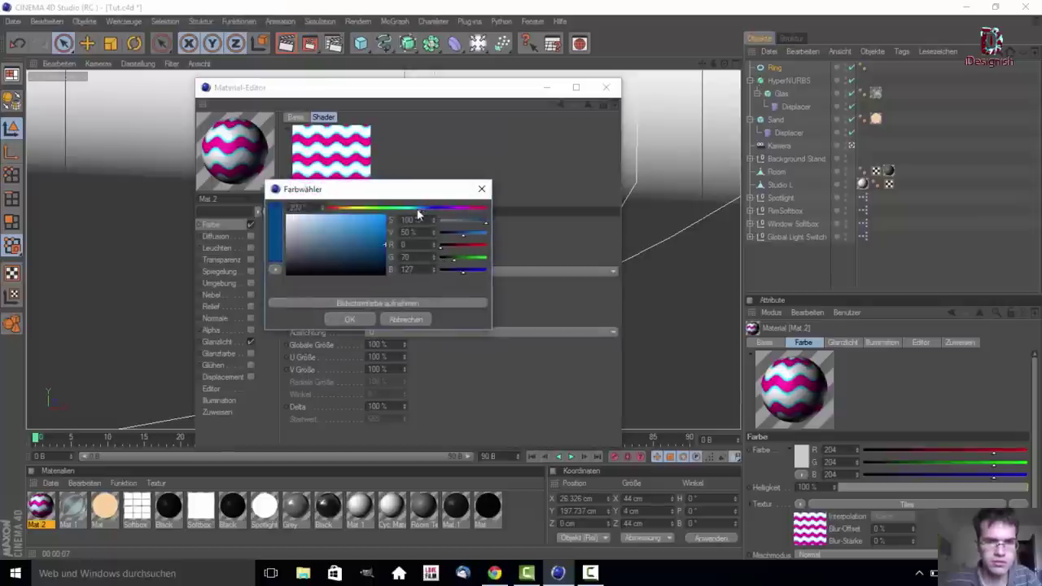
{"action": "left_click", "coordinate": [364, 318]}
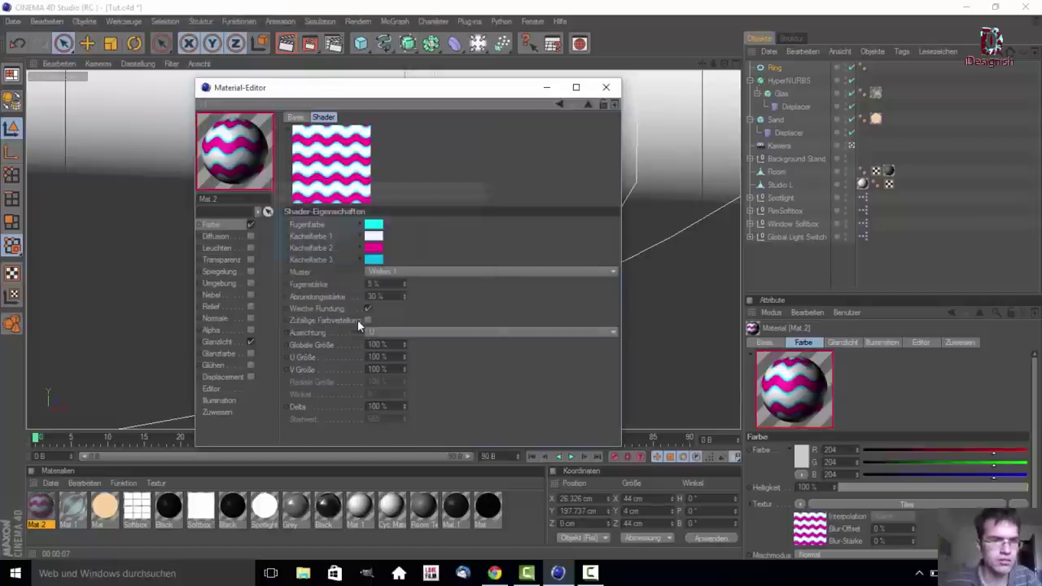
{"action": "left_click", "coordinate": [605, 87]}
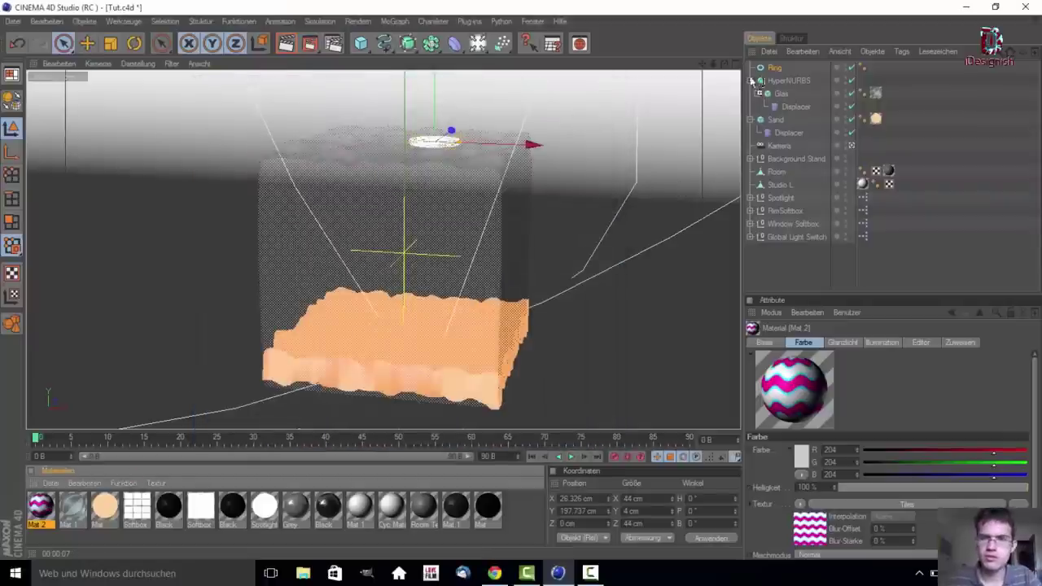
Apply Mat 2 to the Ring and give it reflection driven by a Fresnel texture
{"action": "left_click_drag", "start_coordinate": [772, 70], "coordinate": [773, 69]}
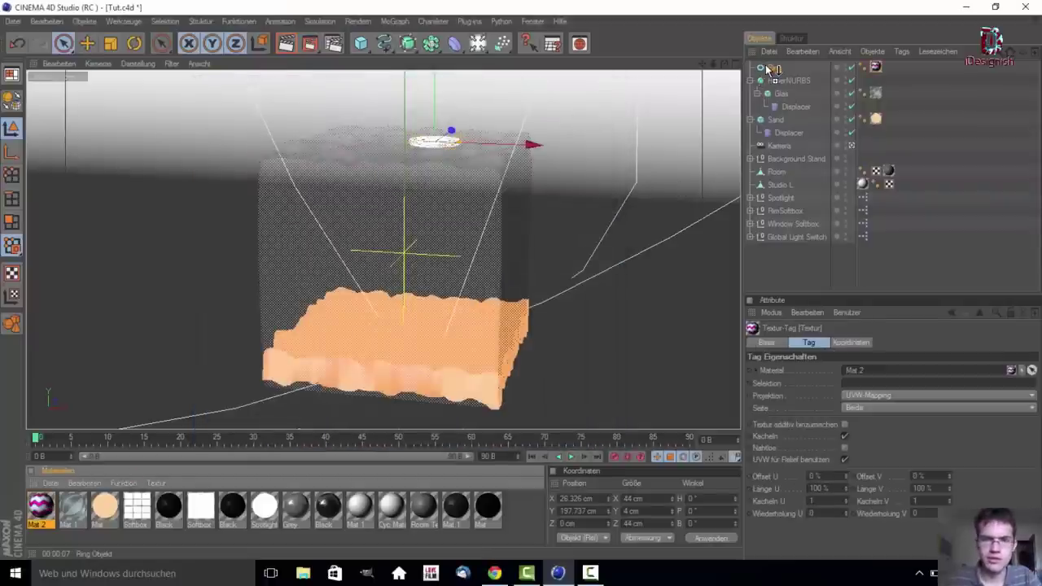
{"action": "double_click", "coordinate": [43, 506]}
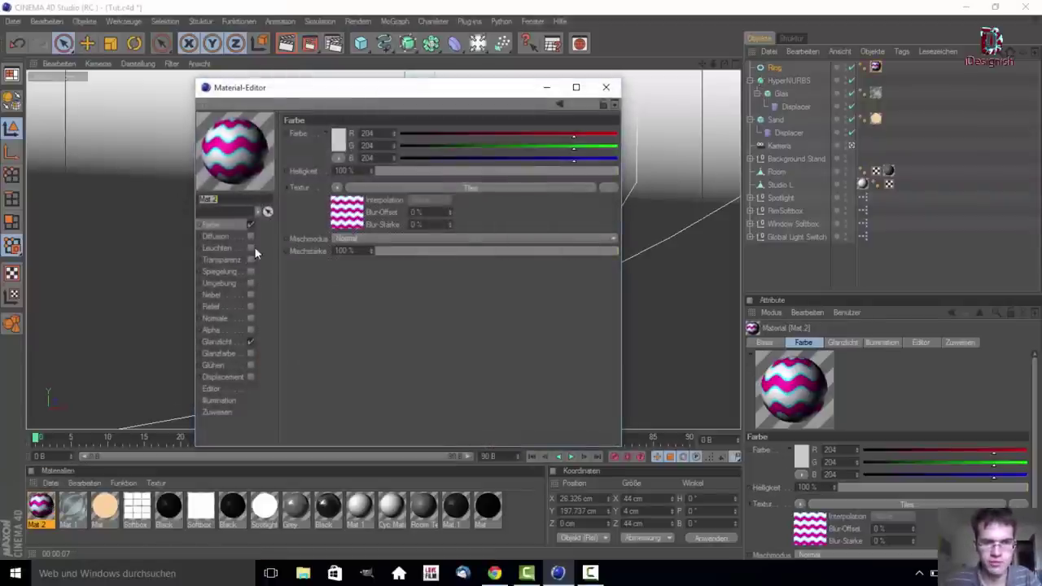
{"action": "left_click", "coordinate": [251, 273]}
{"action": "left_click", "coordinate": [340, 200]}
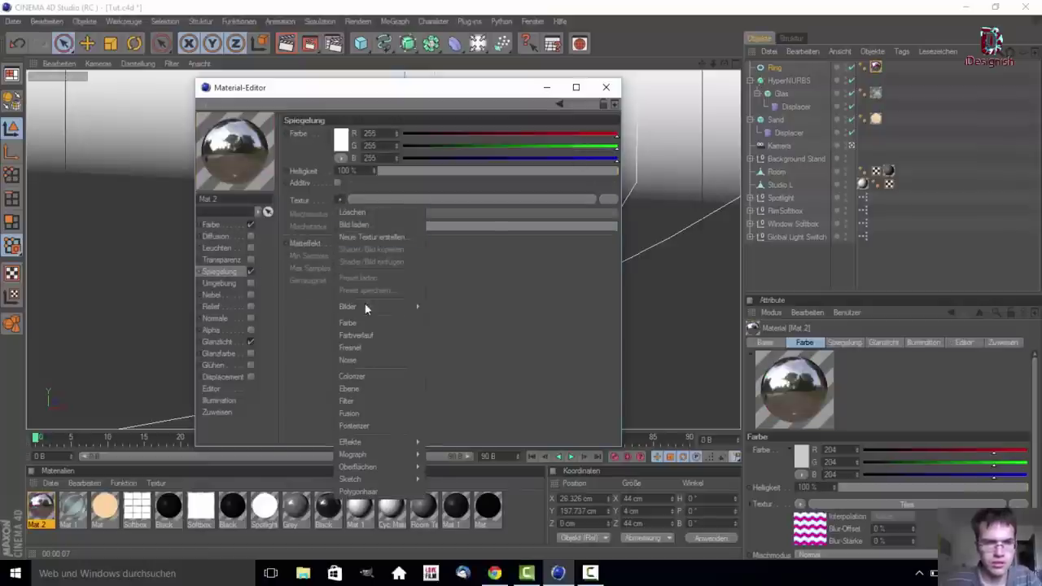
{"action": "left_click", "coordinate": [352, 347]}
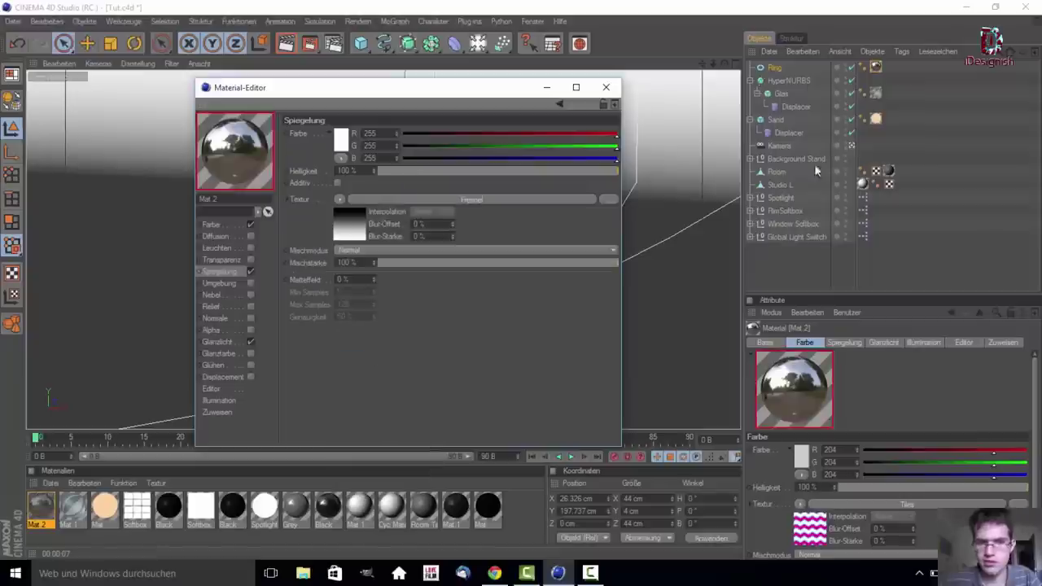
{"action": "left_click", "coordinate": [605, 87]}
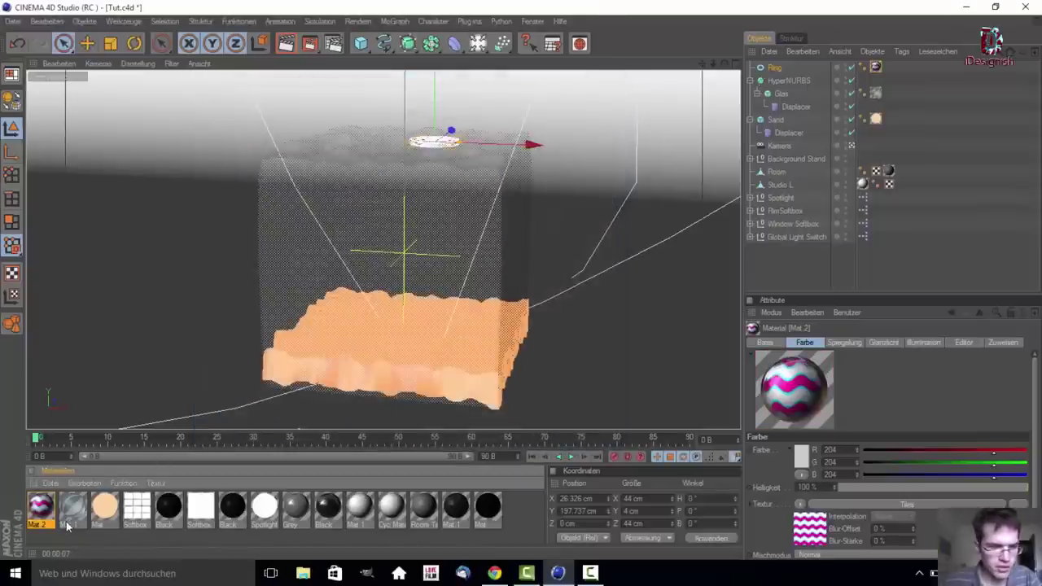
Enable reflection with a Fresnel texture on the glass material Mat 1
{"action": "double_click", "coordinate": [73, 517]}
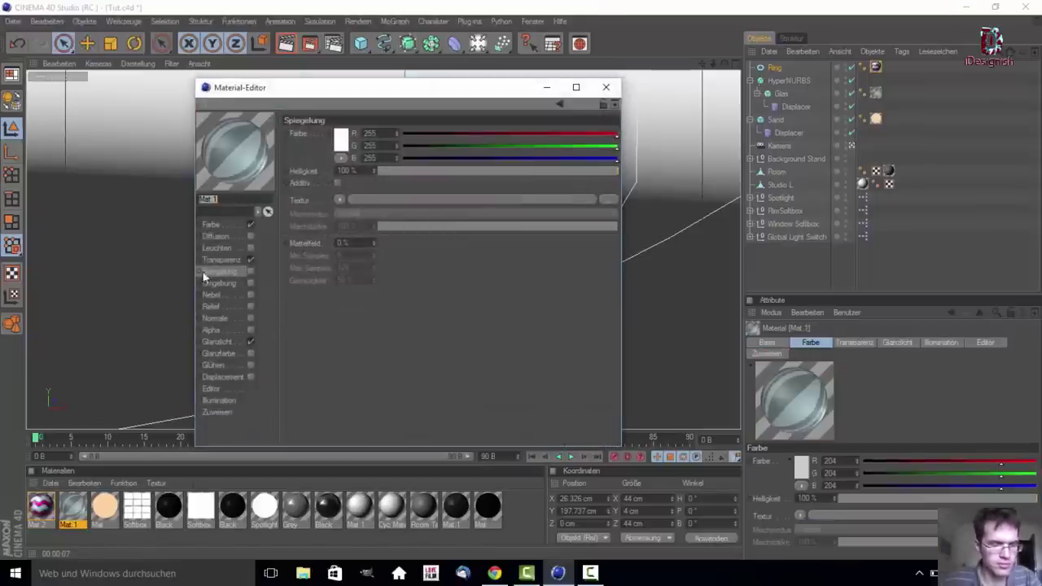
{"action": "left_click", "coordinate": [250, 271]}
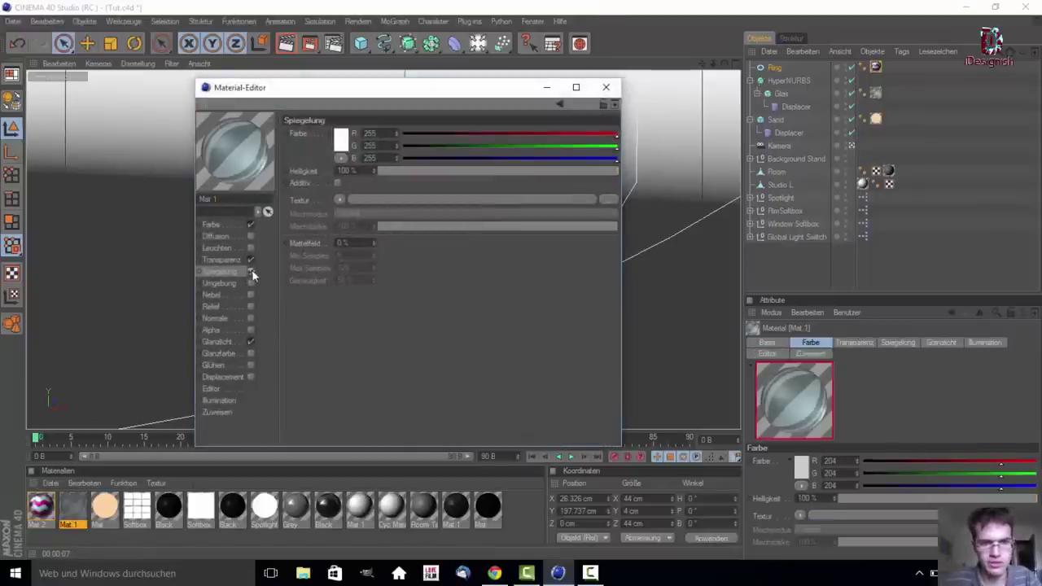
{"action": "left_click", "coordinate": [339, 200]}
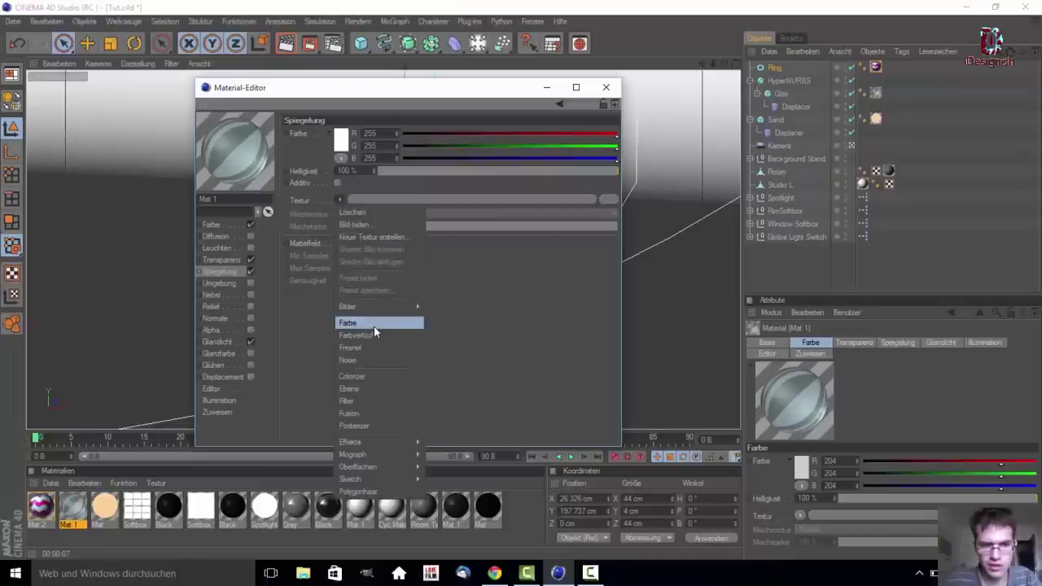
{"action": "left_click", "coordinate": [375, 347]}
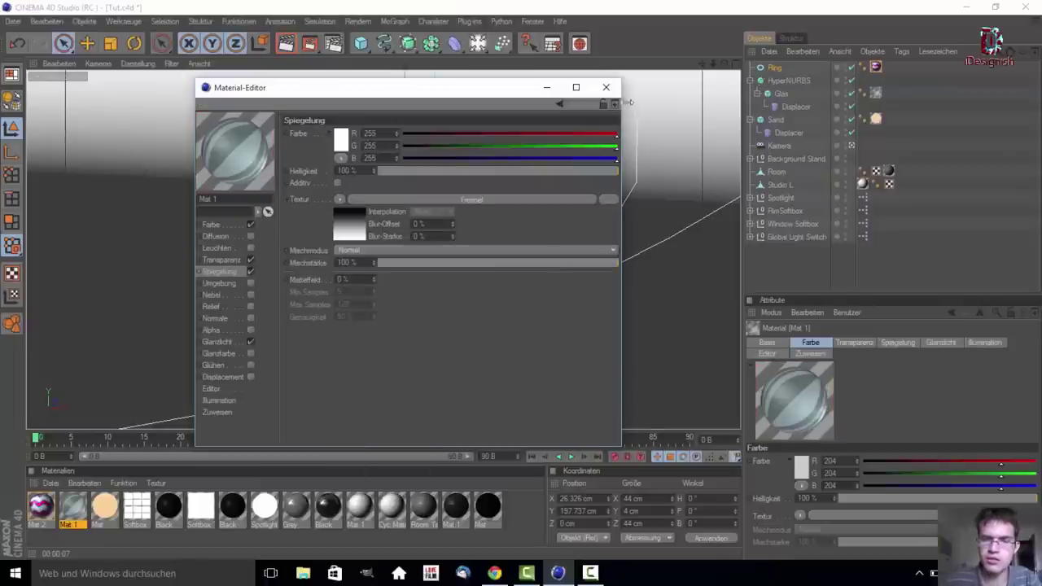
{"action": "left_click", "coordinate": [606, 87]}
Enable Ambient Occlusion in the render settings and render a viewport preview of the scene
{"action": "left_click", "coordinate": [333, 43]}
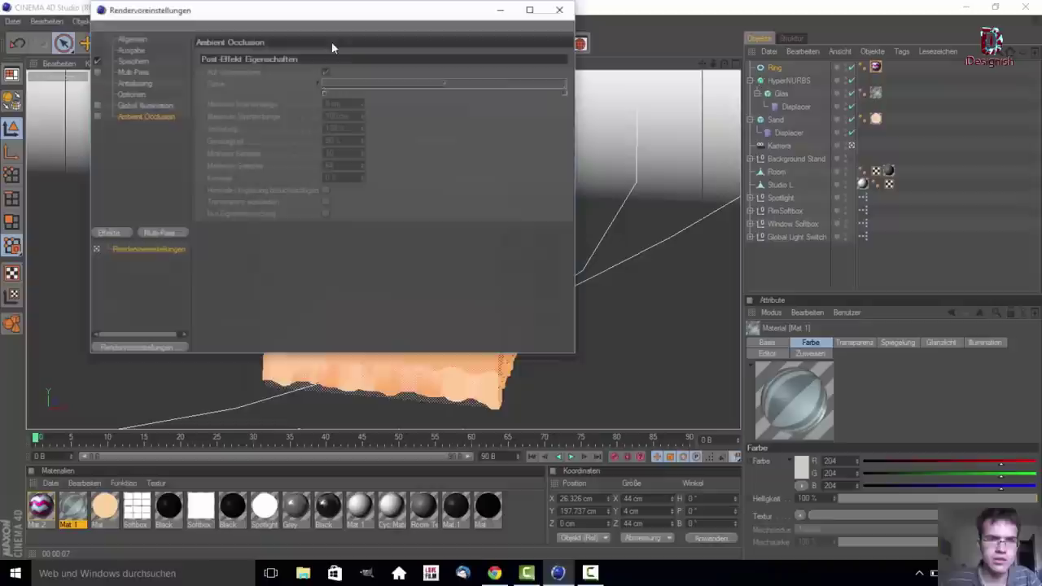
{"action": "left_click", "coordinate": [96, 116]}
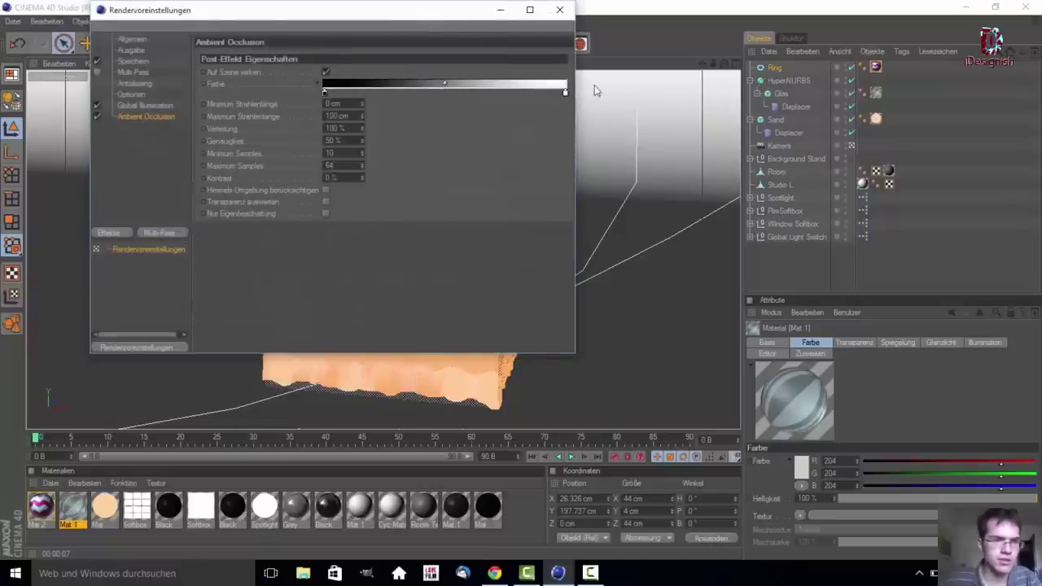
{"action": "left_click", "coordinate": [560, 10]}
{"action": "left_click", "coordinate": [285, 43]}
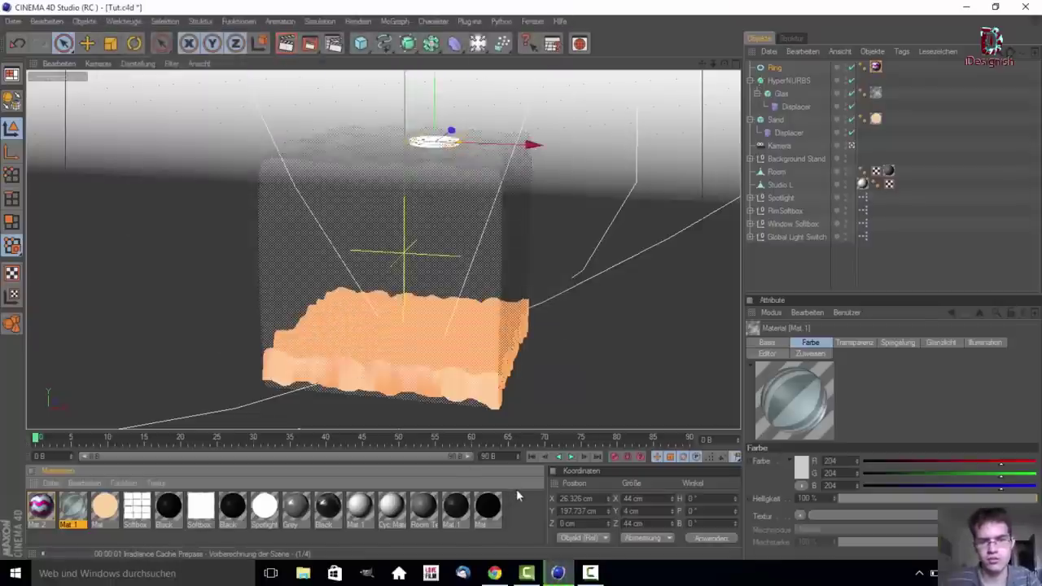
{"action": "left_click", "coordinate": [590, 573]}
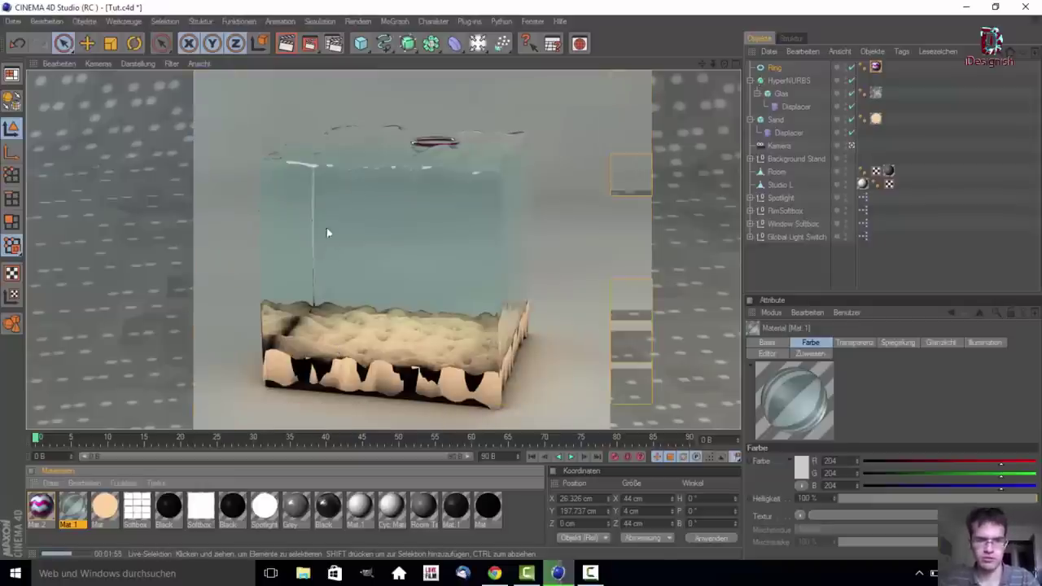
{"action": "left_click", "coordinate": [451, 395]}
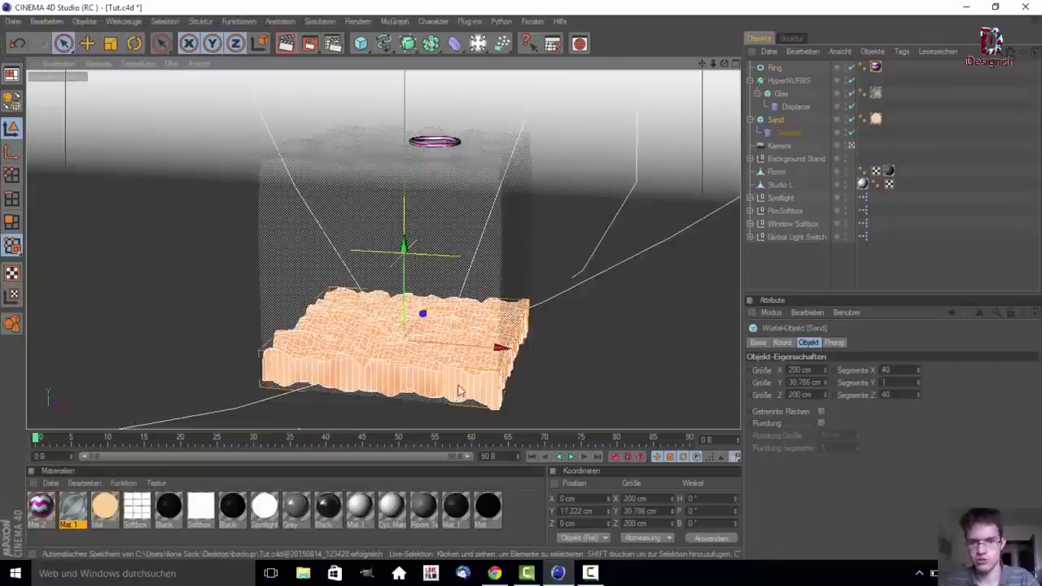
Select the Sand block, focus its Größe X field and activate the Scale tool
{"action": "left_click", "coordinate": [780, 93]}
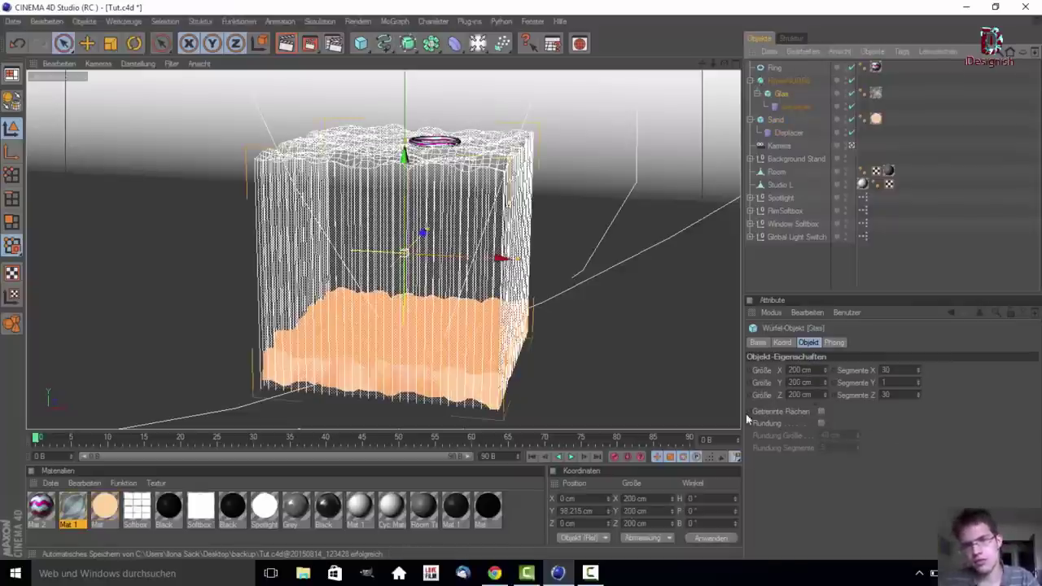
{"action": "left_click", "coordinate": [776, 120]}
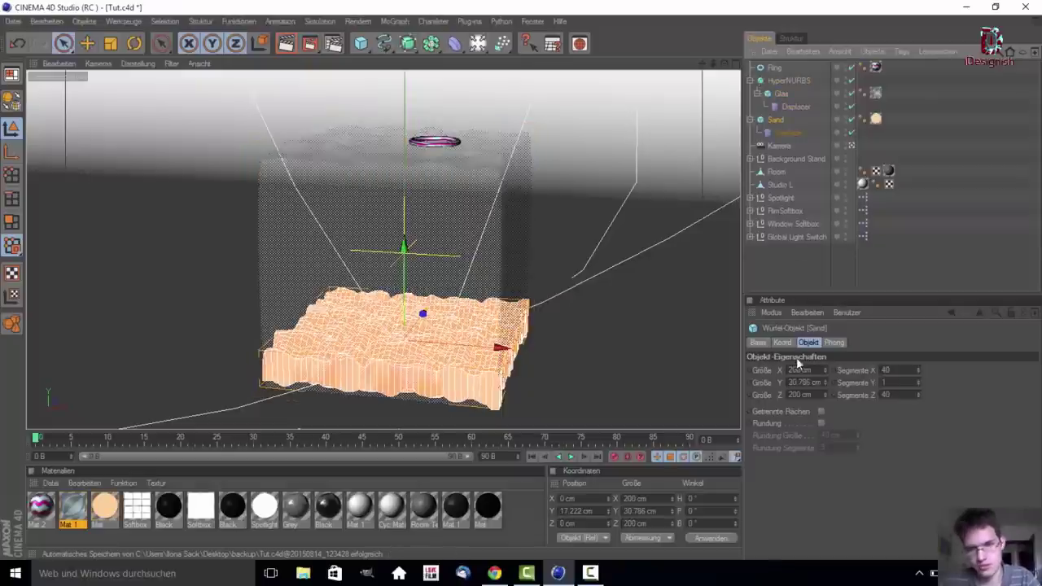
{"action": "left_click", "coordinate": [815, 371]}
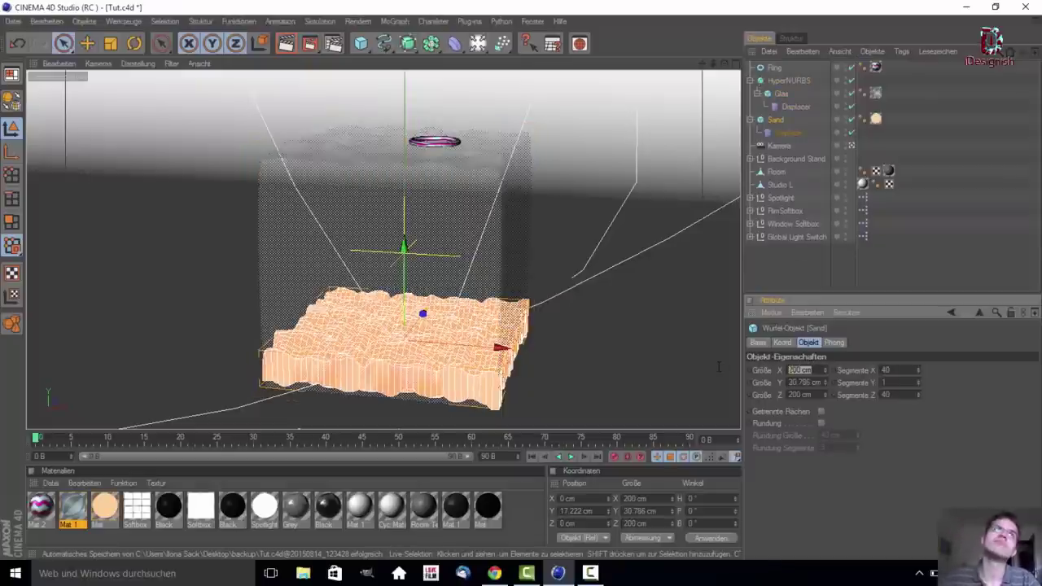
{"action": "left_click", "coordinate": [116, 43]}
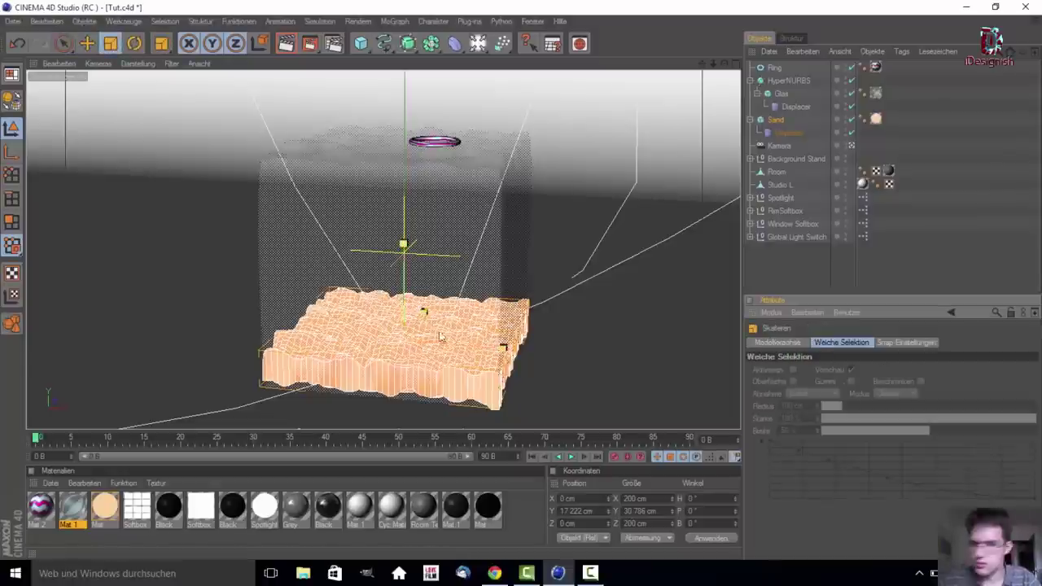
{"action": "left_click", "coordinate": [591, 573]}
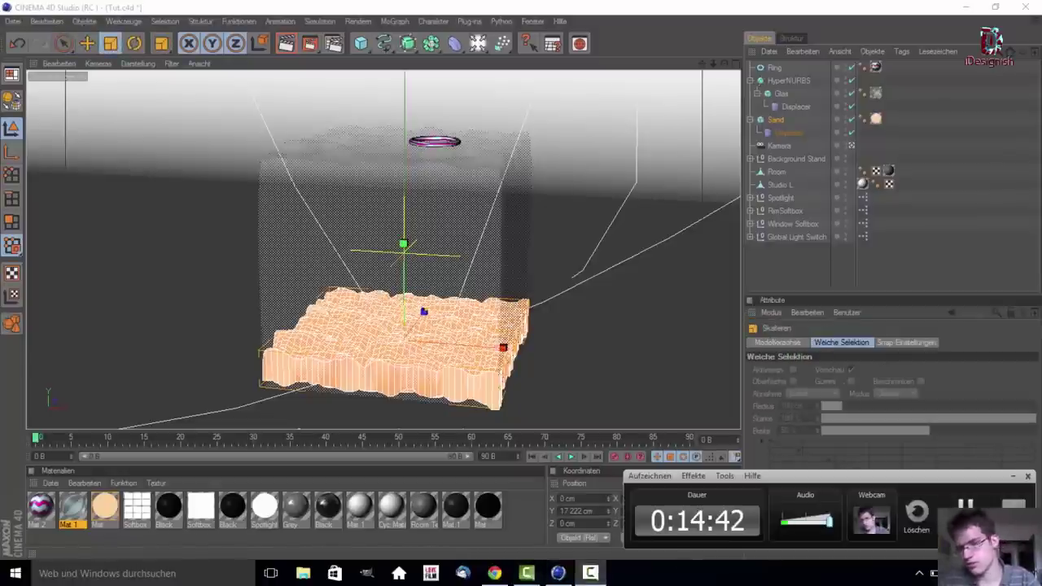
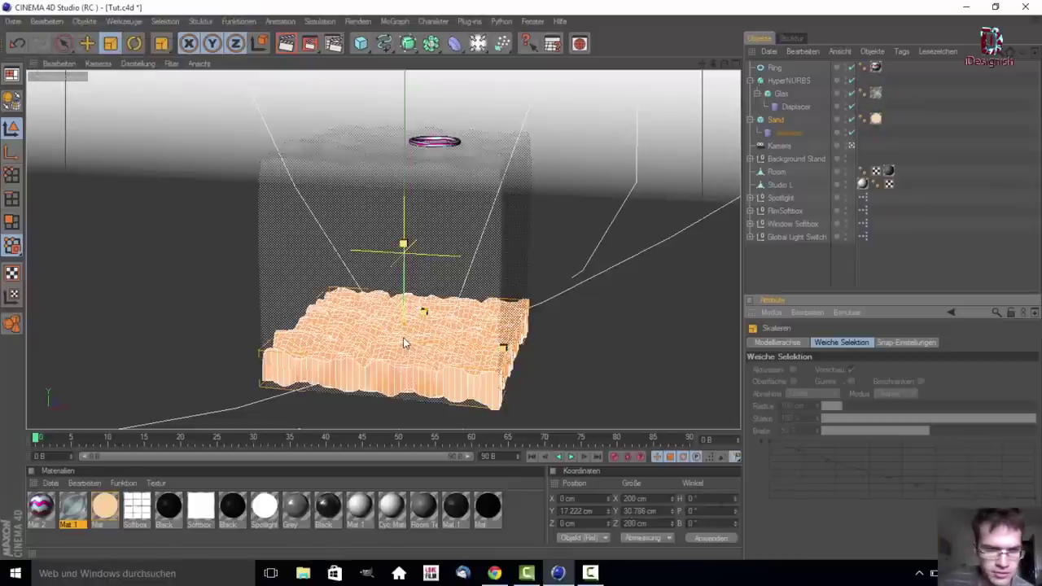
Return to the four-view layout and zoom and pan the Vorne view onto the sand block
{"action": "middle_click", "coordinate": [403, 337]}
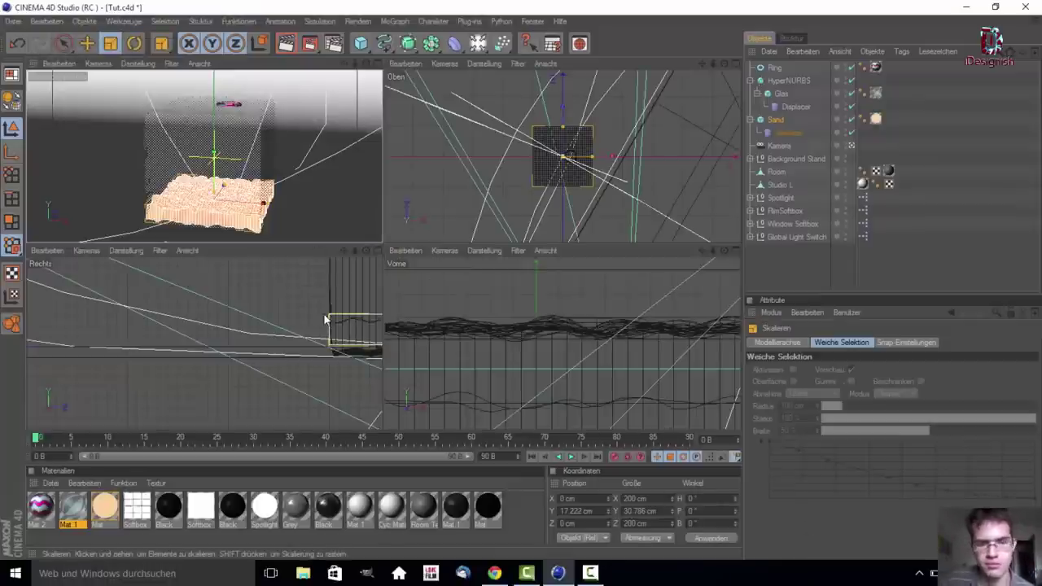
{"action": "middle_click", "coordinate": [600, 156]}
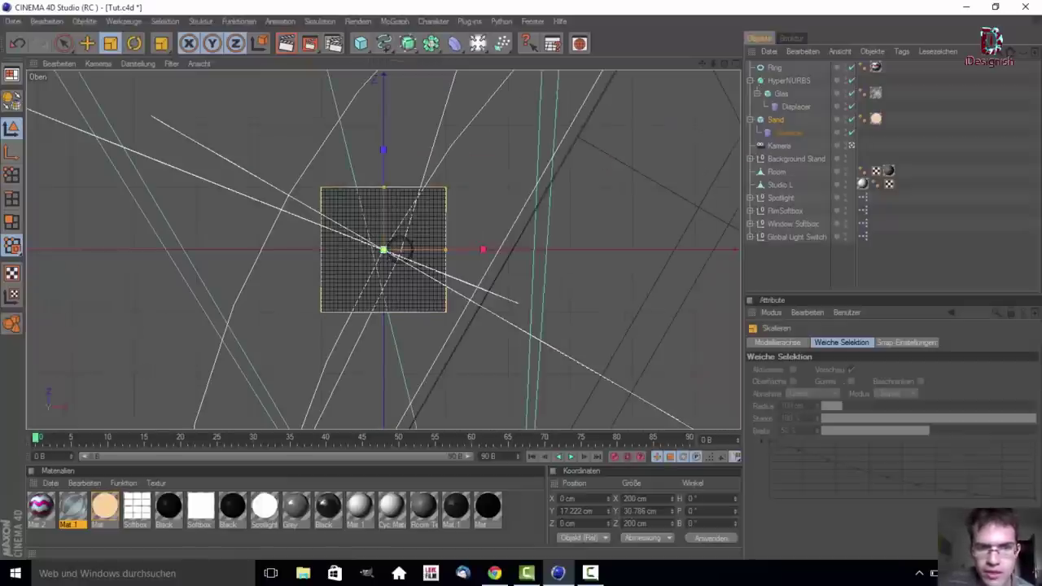
{"action": "middle_click", "coordinate": [292, 248]}
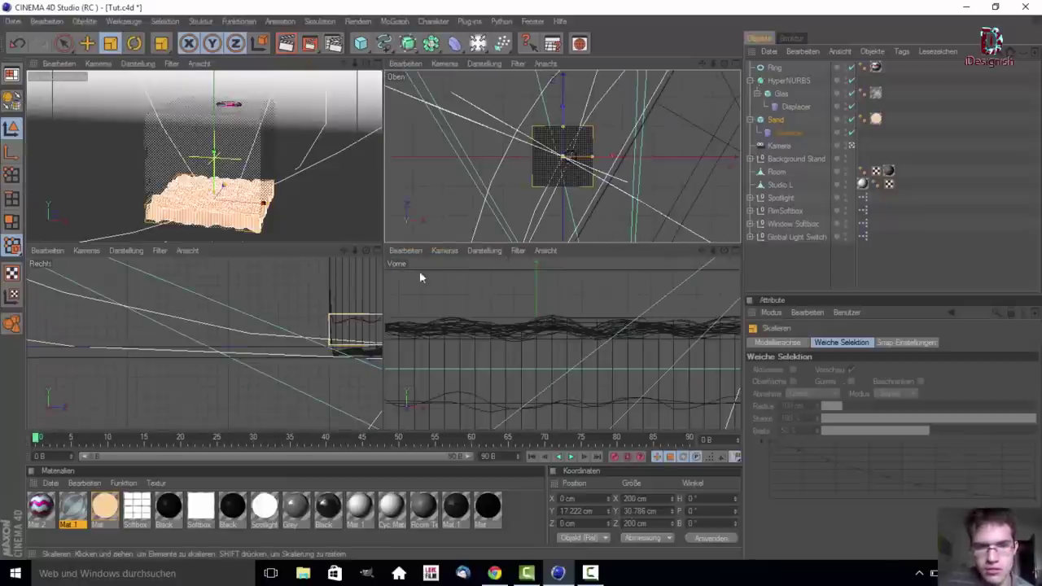
{"action": "scroll", "coordinate": [548, 338], "scroll_direction": "down", "scroll_amount": 5}
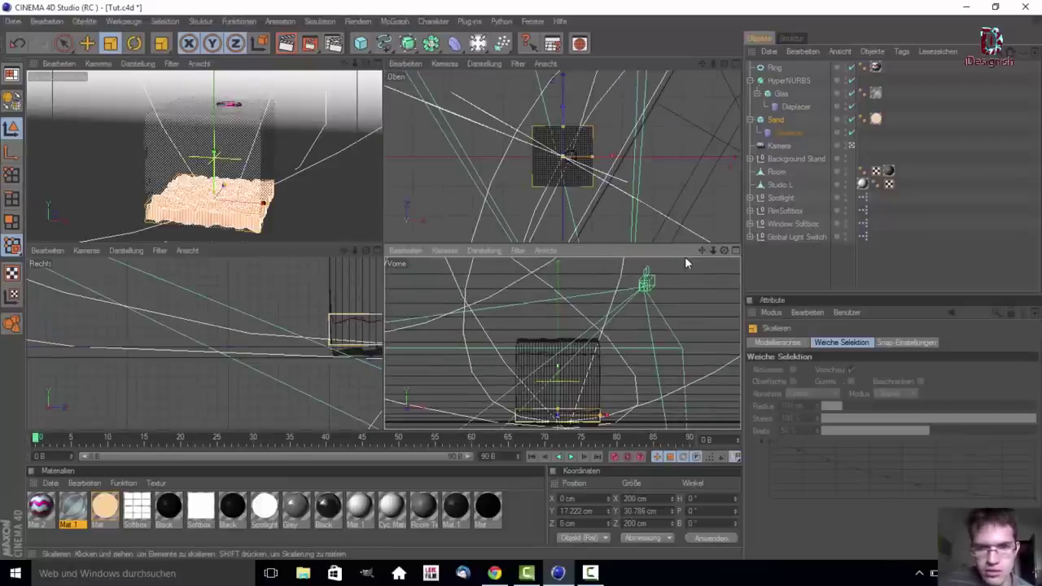
{"action": "left_click_drag", "start_coordinate": [703, 255], "coordinate": [570, 337]}
{"action": "scroll", "coordinate": [571, 338], "scroll_direction": "up", "scroll_amount": 5}
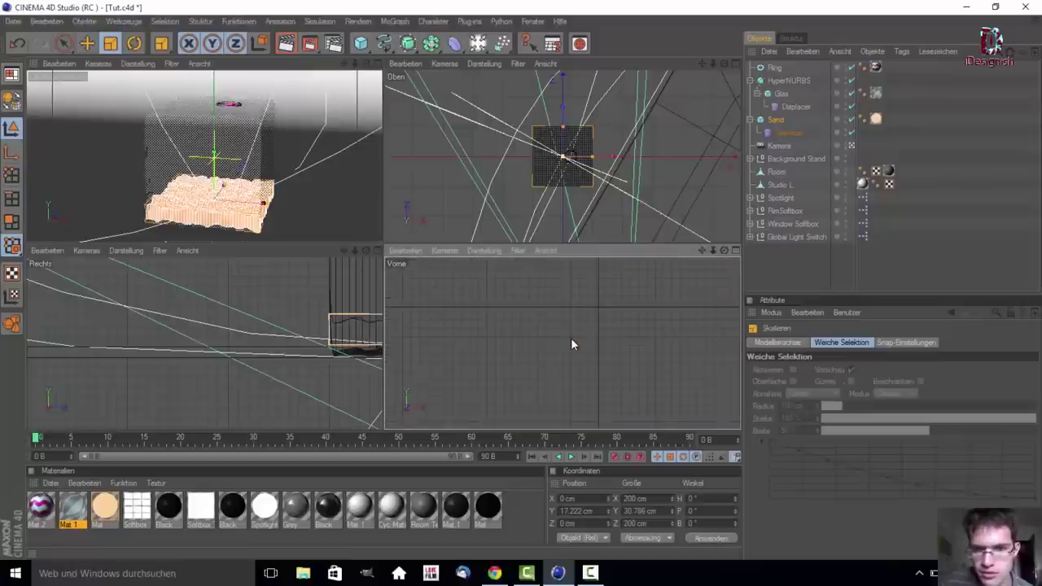
{"action": "scroll", "coordinate": [570, 338], "scroll_direction": "down", "scroll_amount": 1}
{"action": "scroll", "coordinate": [570, 338], "scroll_direction": "down", "scroll_amount": 2}
{"action": "scroll", "coordinate": [571, 337], "scroll_direction": "down", "scroll_amount": 2}
{"action": "scroll", "coordinate": [571, 338], "scroll_direction": "down", "scroll_amount": 2}
{"action": "scroll", "coordinate": [571, 340], "scroll_direction": "up", "scroll_amount": 1}
{"action": "scroll", "coordinate": [570, 340], "scroll_direction": "up", "scroll_amount": 2}
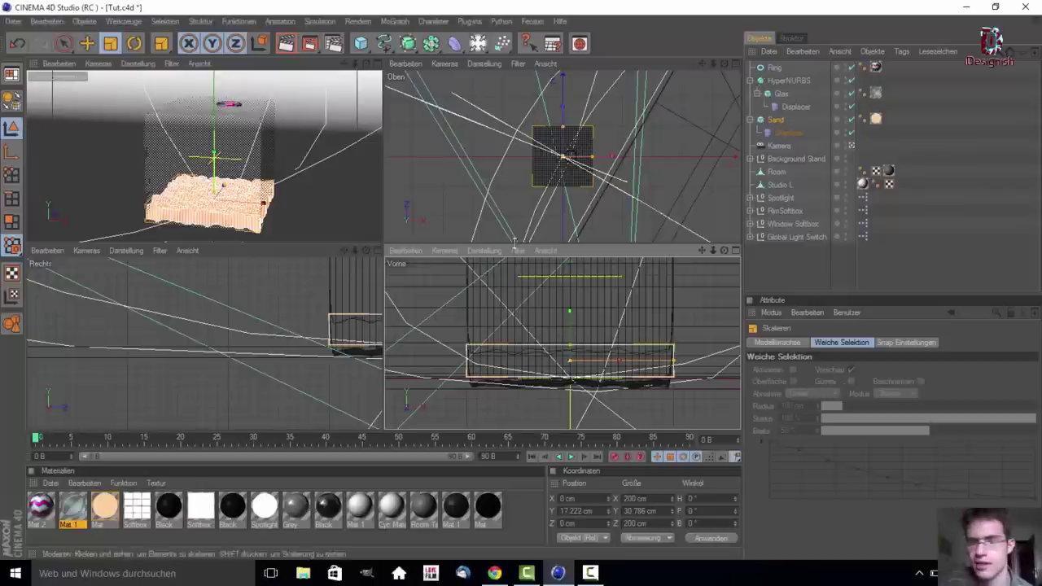
Scale the Sand cube down to 190.5 × 29.323 × 190.5 cm, then return to the single perspective view
{"action": "left_click", "coordinate": [580, 368]}
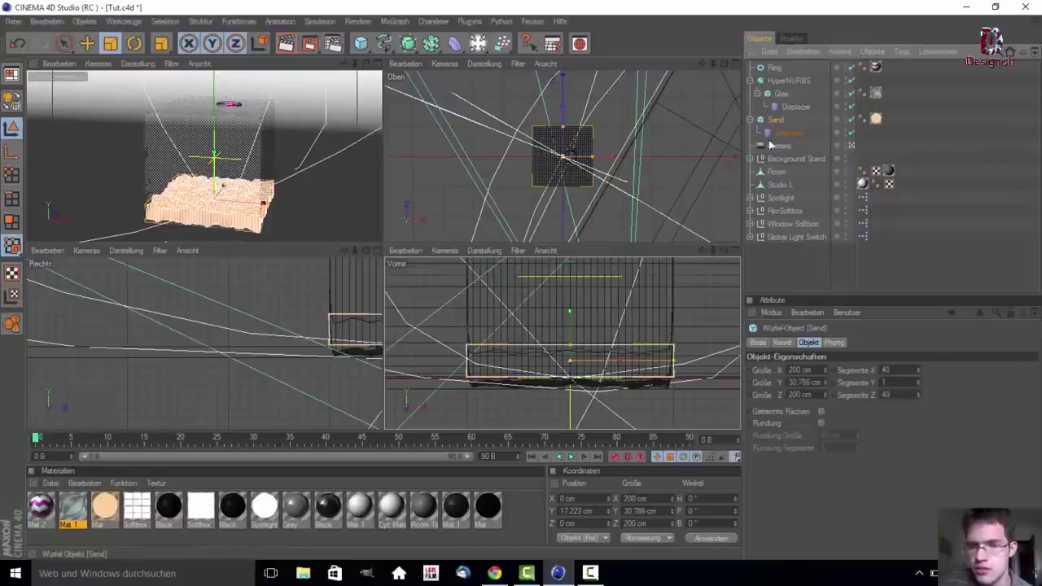
{"action": "left_click_drag", "start_coordinate": [579, 368], "coordinate": [569, 364]}
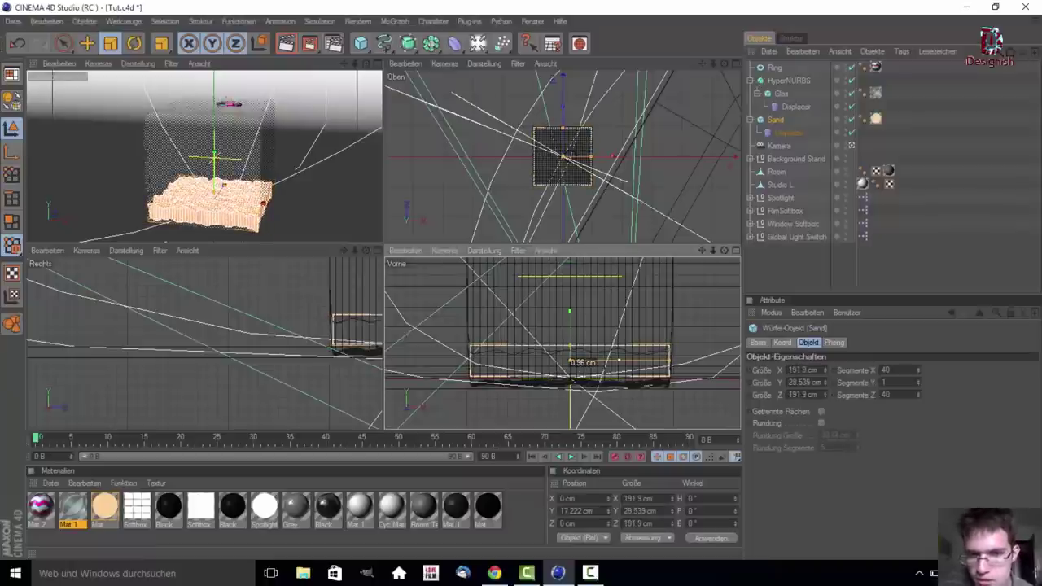
{"action": "left_click_drag", "start_coordinate": [569, 364], "coordinate": [567, 363]}
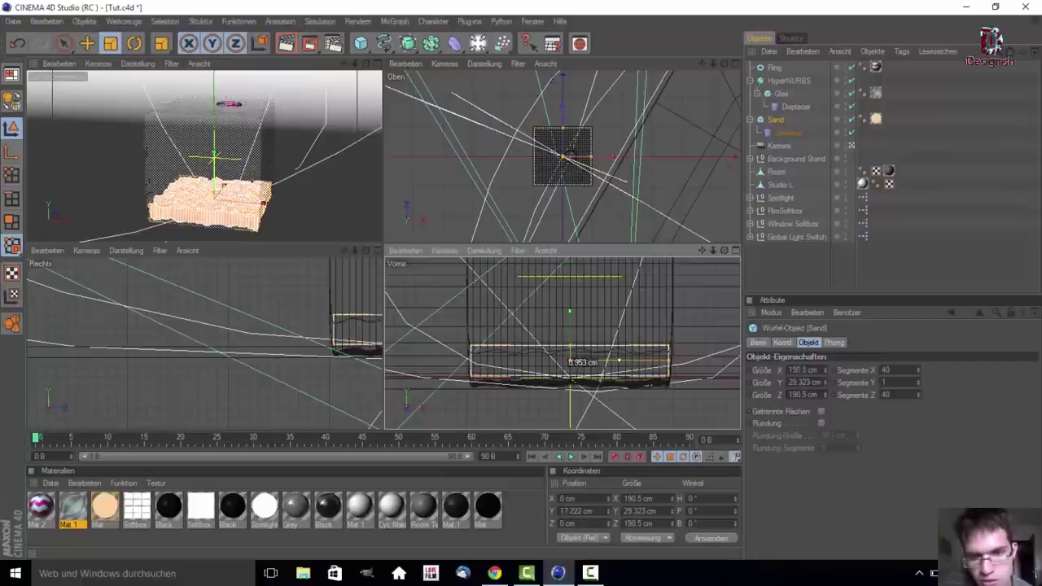
{"action": "left_click_drag", "start_coordinate": [567, 364], "coordinate": [567, 364]}
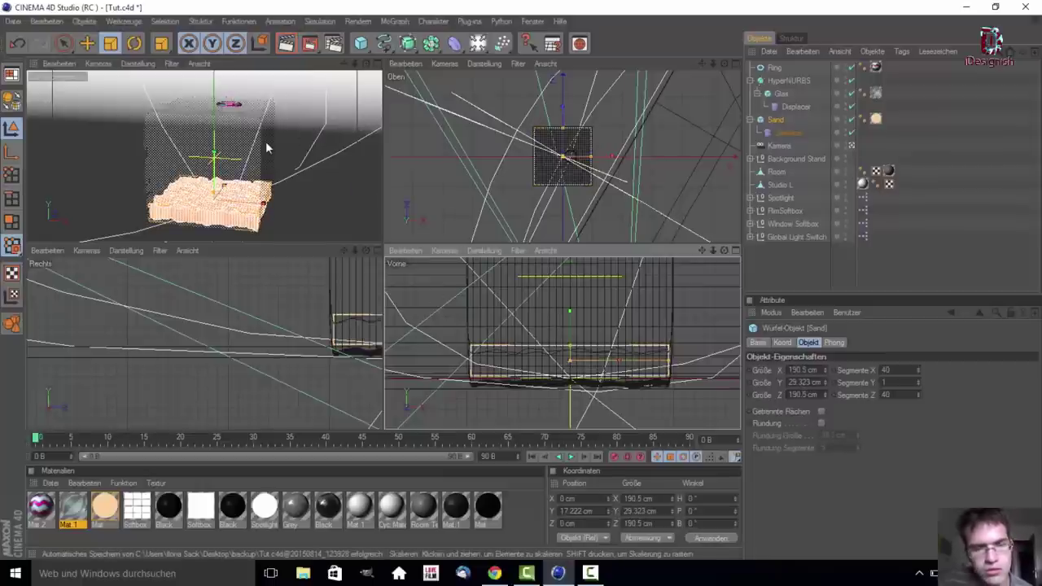
{"action": "middle_click", "coordinate": [265, 147]}
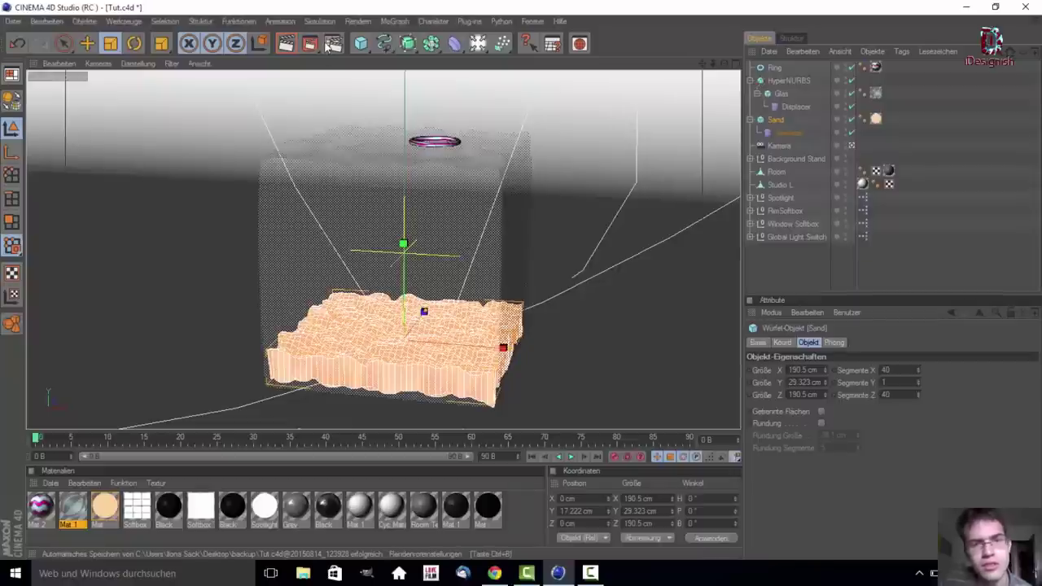
{"action": "scroll", "coordinate": [326, 304], "scroll_direction": "up", "scroll_amount": 1}
{"action": "scroll", "coordinate": [326, 304], "scroll_direction": "up", "scroll_amount": 1}
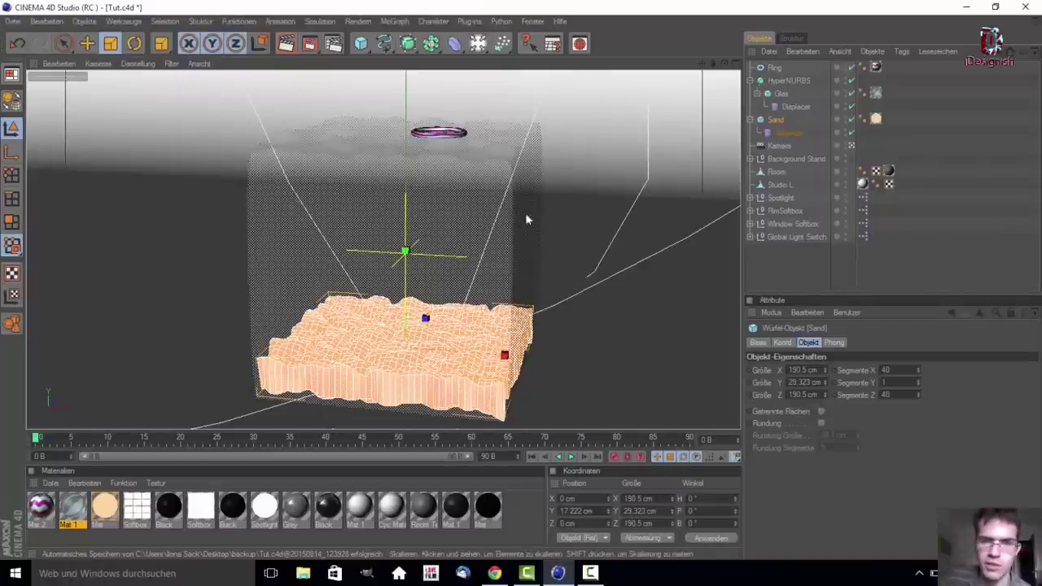
Drag the aqua04 model from the Content Browser's Presets > Alles into the viewport
{"action": "key", "text": "shift+F8"}
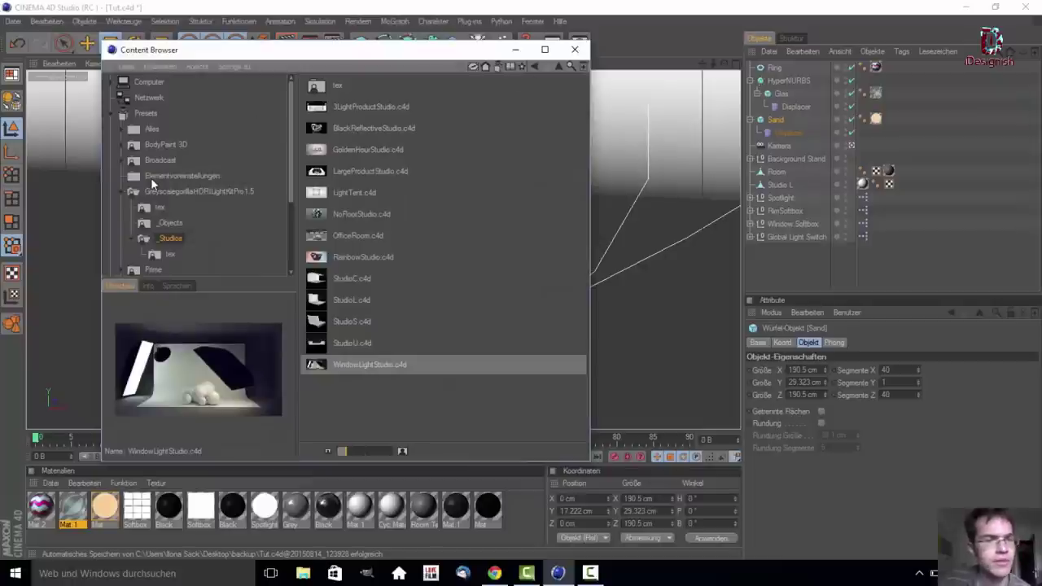
{"action": "left_click", "coordinate": [152, 130]}
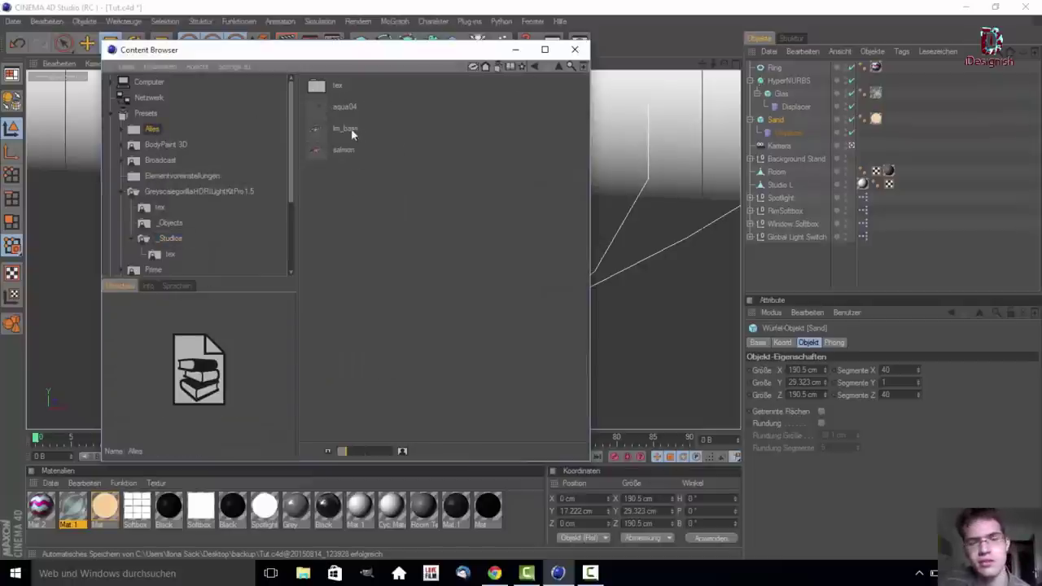
{"action": "left_click", "coordinate": [336, 109]}
{"action": "left_click_drag", "start_coordinate": [346, 123], "coordinate": [701, 209]}
{"action": "left_click_drag", "start_coordinate": [659, 241], "coordinate": [659, 241]}
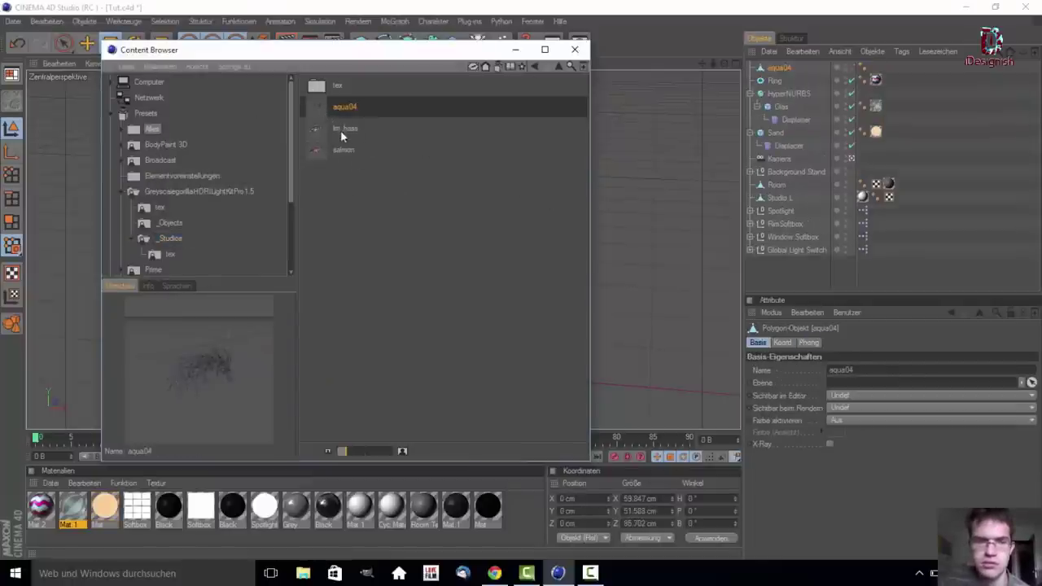
{"action": "left_click", "coordinate": [514, 49]}
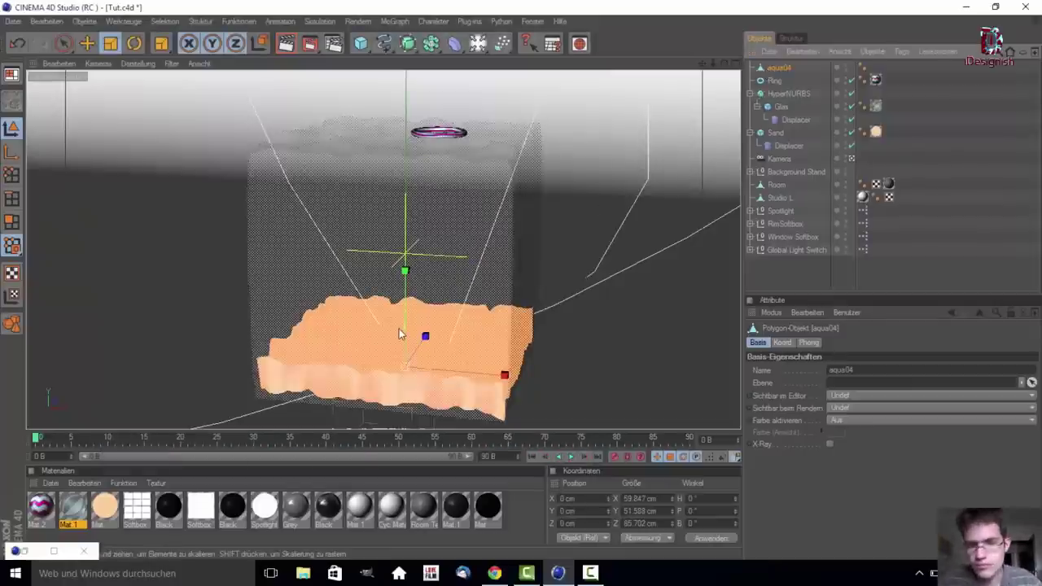
Raise the aqua04 plant up so it sits on the sand
{"action": "key", "text": "space"}
{"action": "left_click_drag", "start_coordinate": [407, 321], "coordinate": [407, 259]}
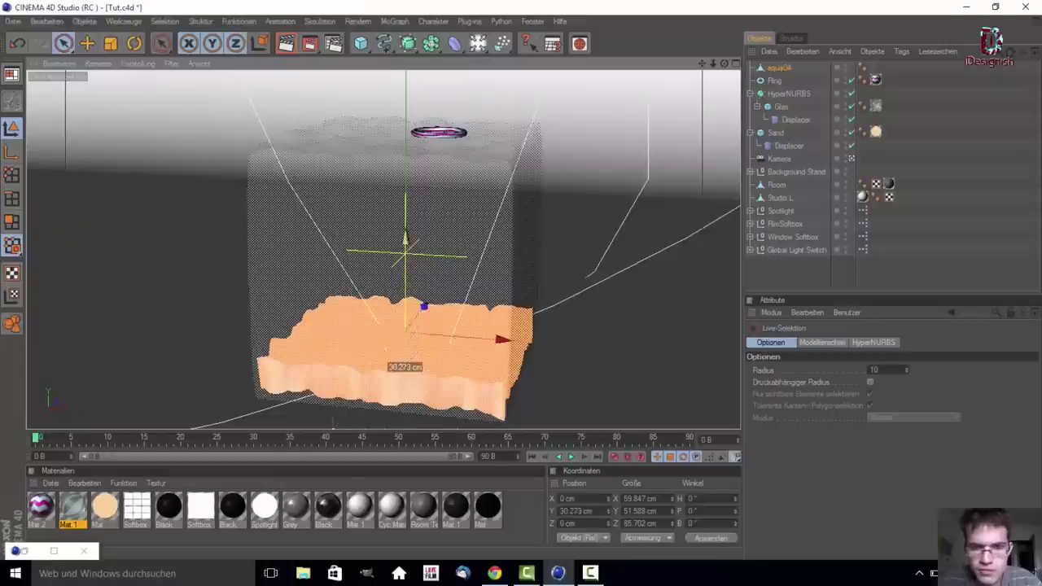
{"action": "left_click_drag", "start_coordinate": [421, 297], "coordinate": [403, 281]}
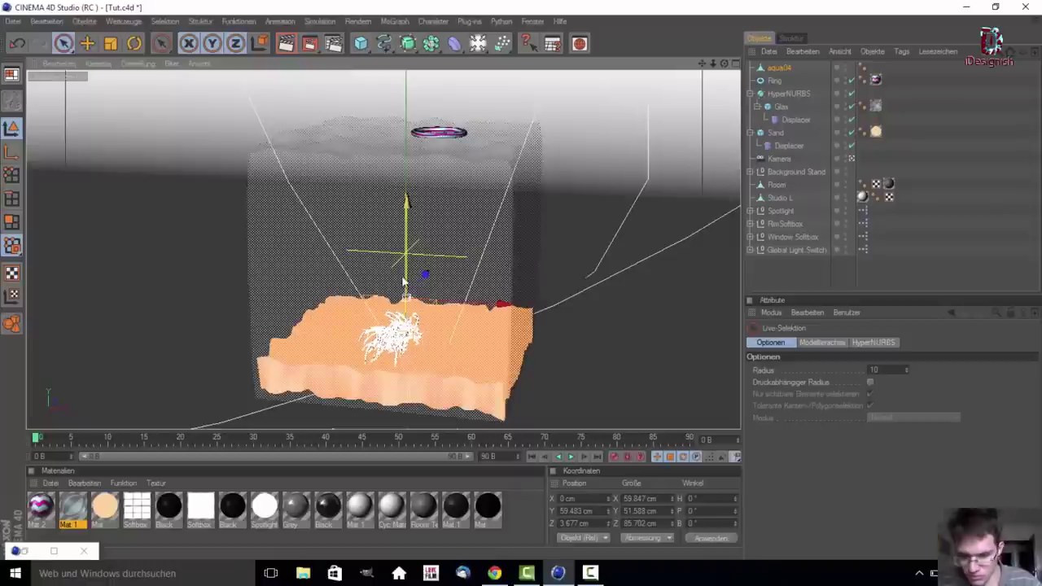
Duplicate the plant as aqua04 1, turn it about −45° and move it back and right
{"action": "mouse_move", "coordinate": [403, 281]}
{"action": "left_mouse_down", "text": "ctrl"}
{"action": "mouse_move", "coordinate": [406, 294]}
{"action": "mouse_move", "coordinate": [481, 301]}
{"action": "left_mouse_up", "text": "ctrl"}
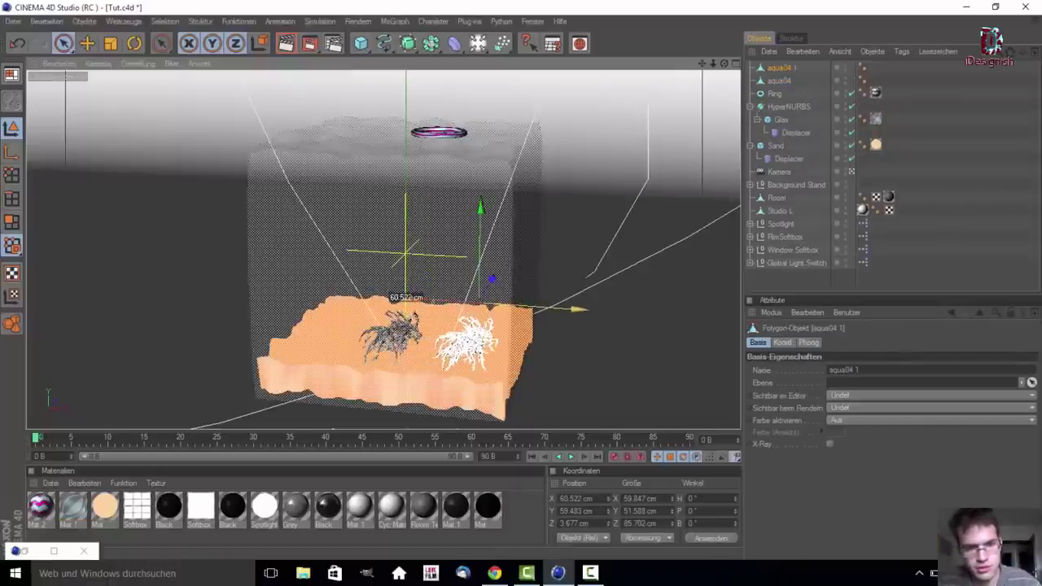
{"action": "left_click", "coordinate": [134, 43]}
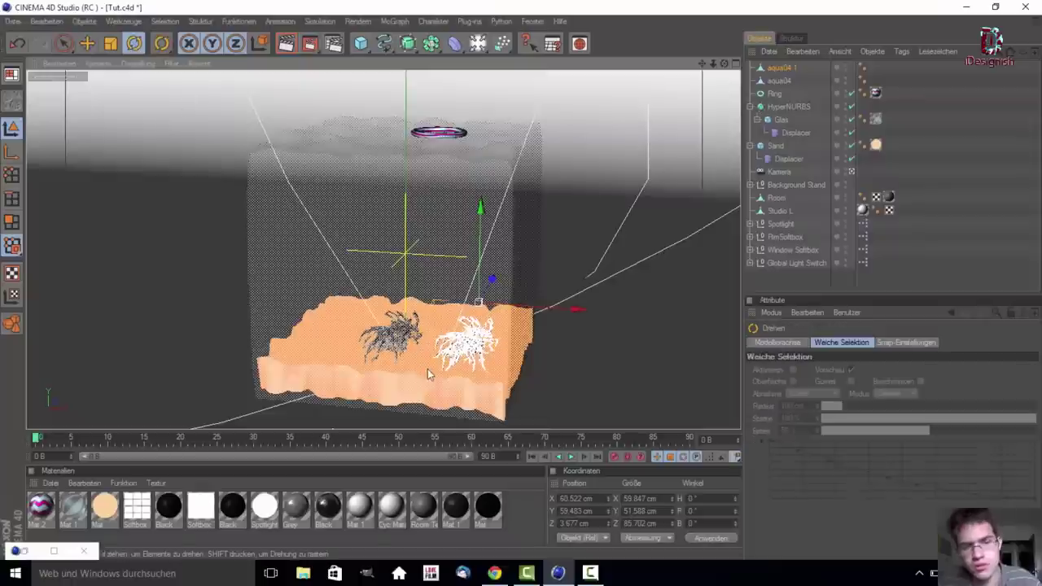
{"action": "left_click_drag", "start_coordinate": [498, 325], "coordinate": [485, 326]}
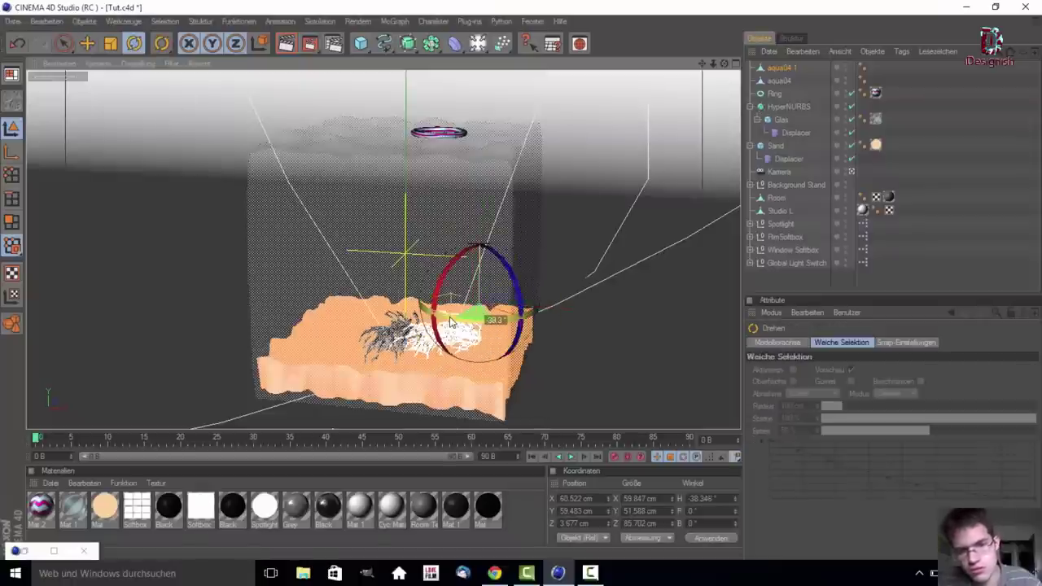
{"action": "key", "text": "space"}
{"action": "mouse_move", "coordinate": [443, 316]}
{"action": "left_mouse_down"}
{"action": "mouse_move", "coordinate": [461, 308]}
{"action": "mouse_move", "coordinate": [479, 324]}
{"action": "left_mouse_up"}
Move the original aqua04 plant to the left
{"action": "left_click", "coordinate": [788, 107]}
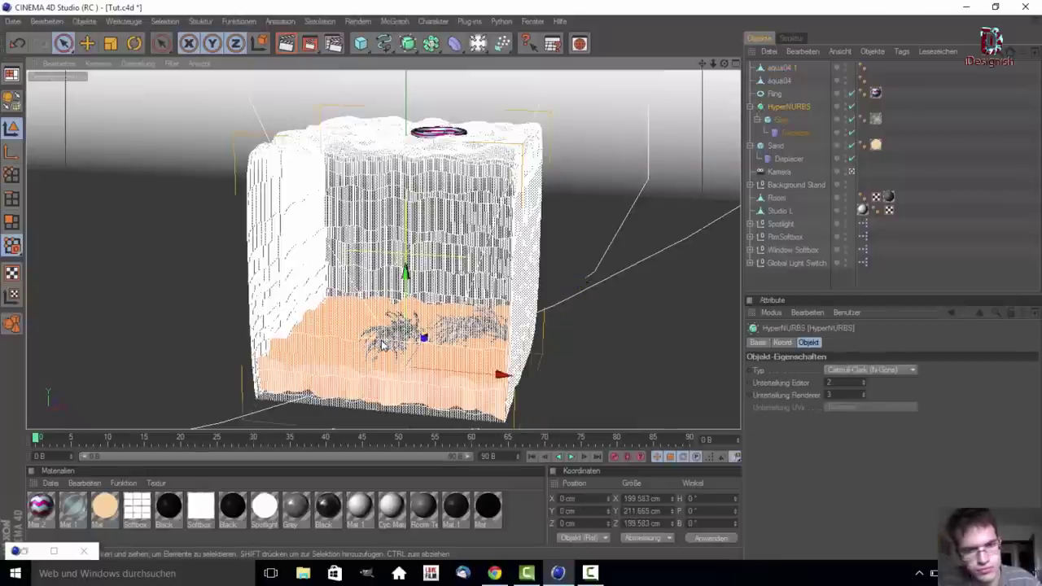
{"action": "left_click", "coordinate": [780, 81]}
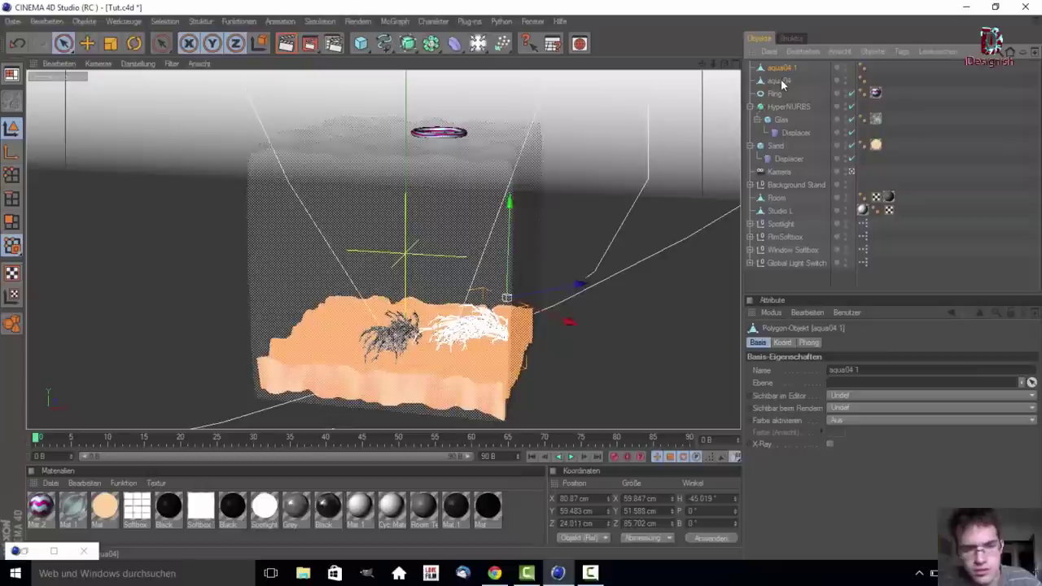
{"action": "left_click_drag", "start_coordinate": [379, 321], "coordinate": [343, 322]}
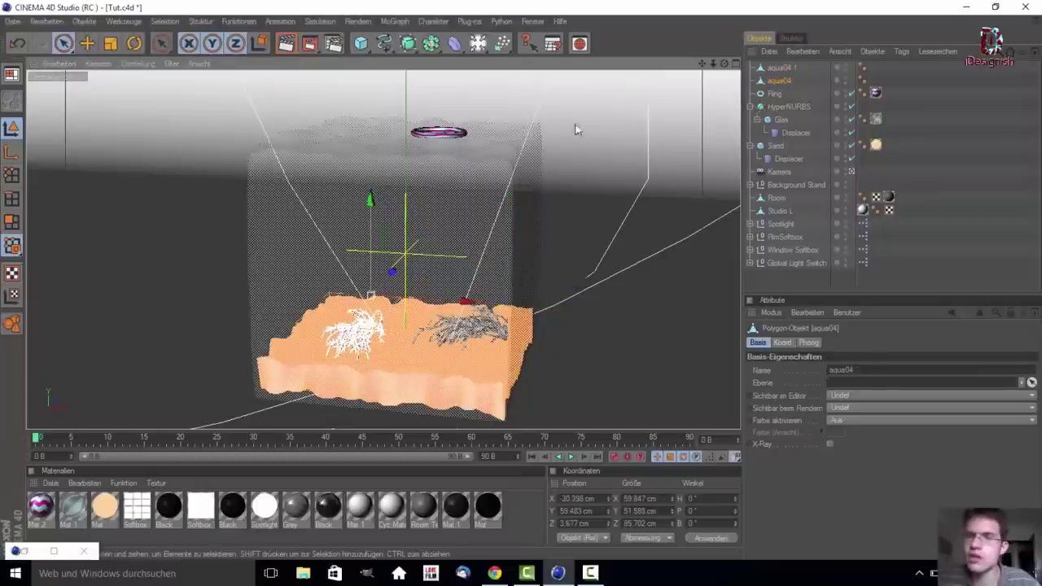
Add the lm_bass and salmon models from the Content Browser to the scene
{"action": "key", "text": "shift+F8"}
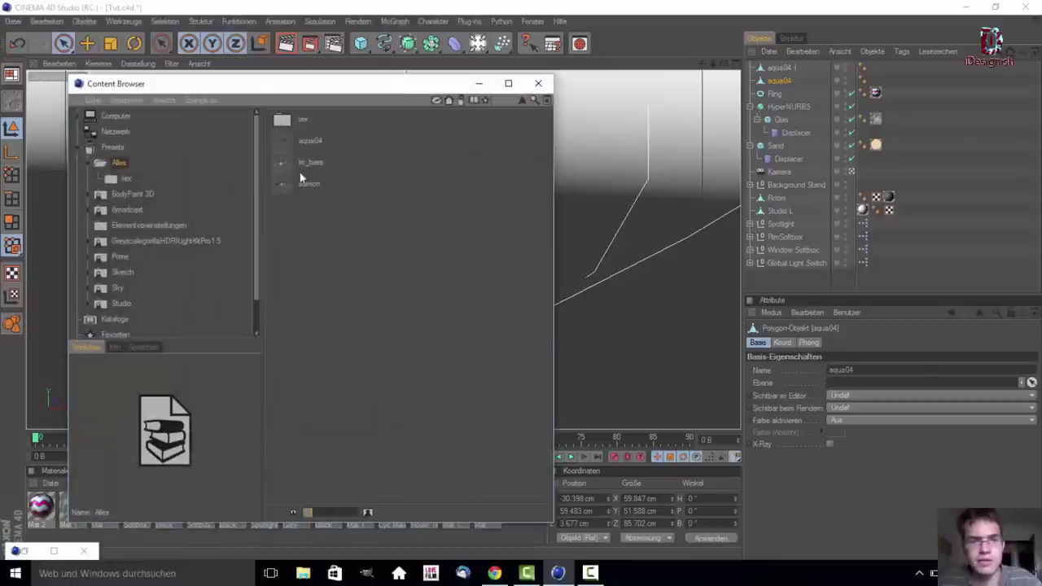
{"action": "left_click", "coordinate": [291, 169]}
{"action": "left_click_drag", "start_coordinate": [593, 197], "coordinate": [592, 198]}
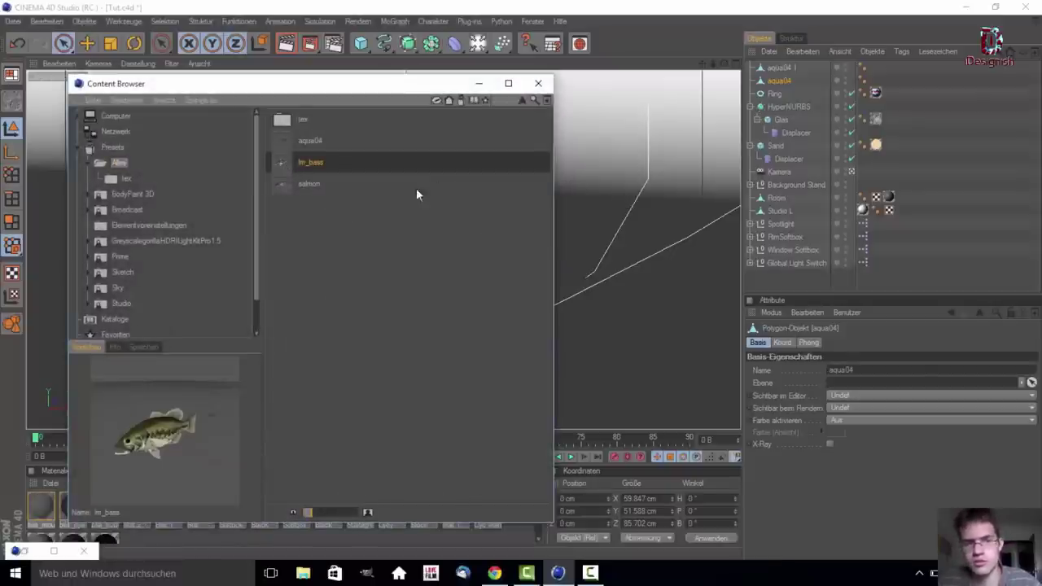
{"action": "left_click", "coordinate": [281, 186]}
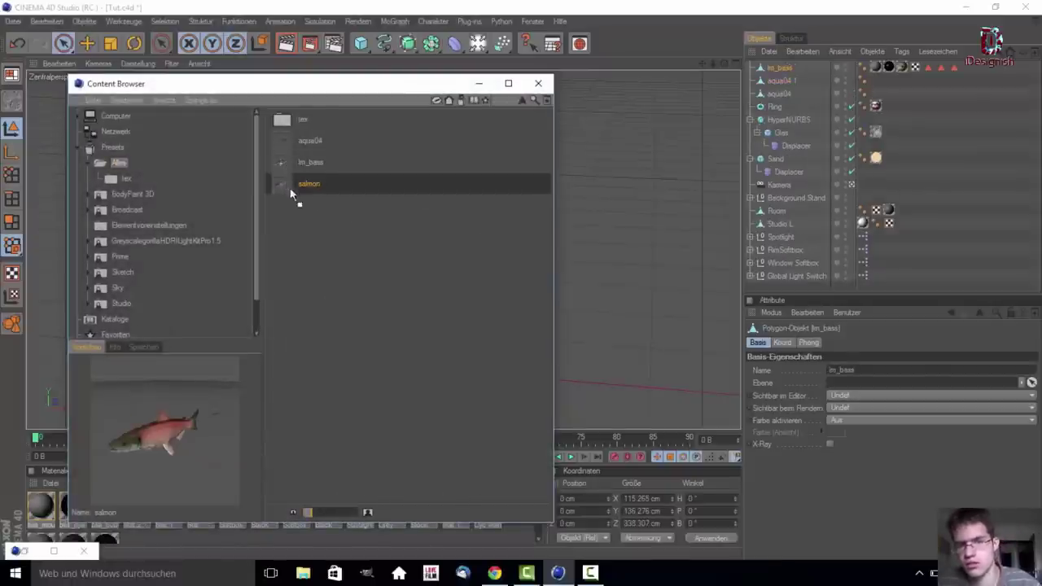
{"action": "left_click_drag", "start_coordinate": [284, 187], "coordinate": [660, 259]}
{"action": "left_click", "coordinate": [478, 84]}
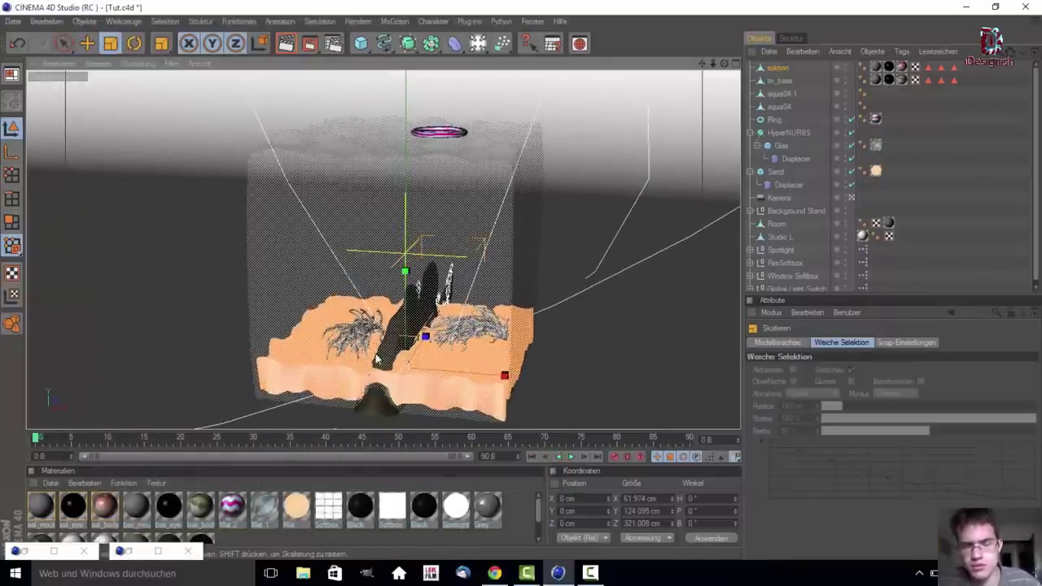
Shrink the salmon, move it to the tank's left side and turn it about −27°
{"action": "mouse_move", "coordinate": [408, 366]}
{"action": "left_mouse_down"}
{"action": "mouse_move", "coordinate": [389, 363]}
{"action": "mouse_move", "coordinate": [411, 350]}
{"action": "mouse_move", "coordinate": [407, 319]}
{"action": "left_mouse_up"}
{"action": "key", "text": "space"}
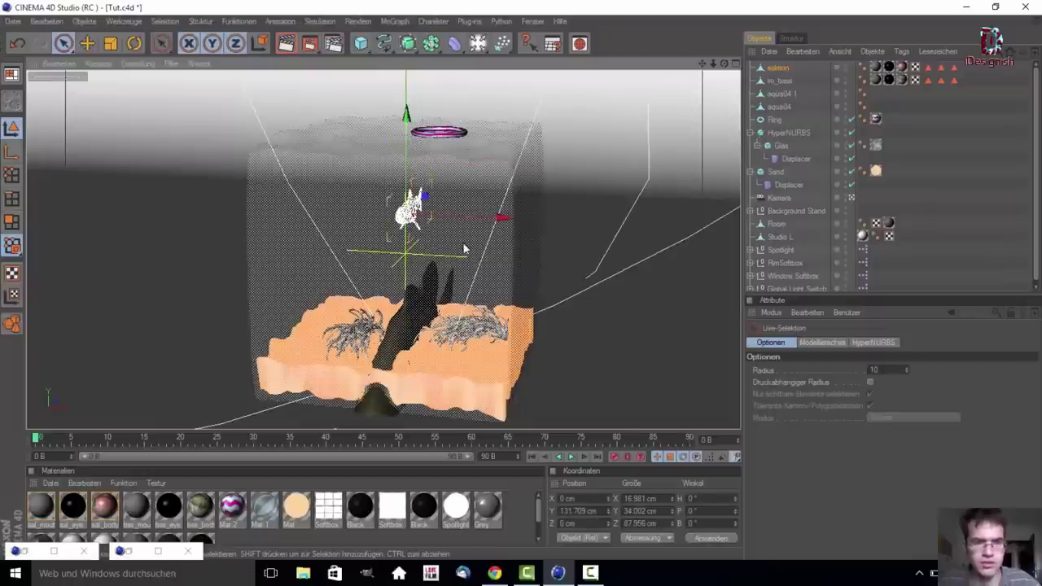
{"action": "left_click_drag", "start_coordinate": [462, 219], "coordinate": [318, 232]}
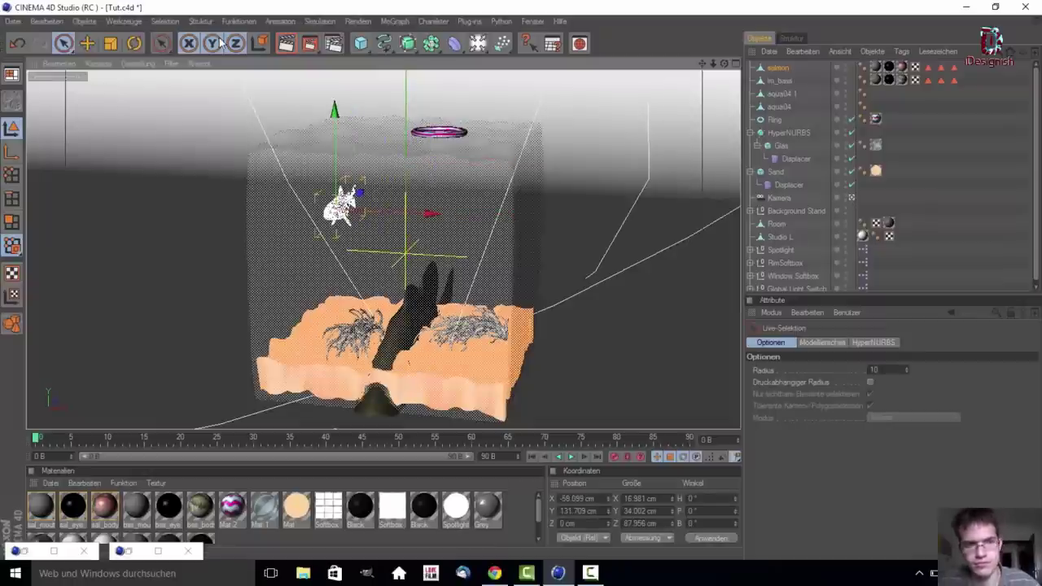
{"action": "left_click", "coordinate": [134, 43]}
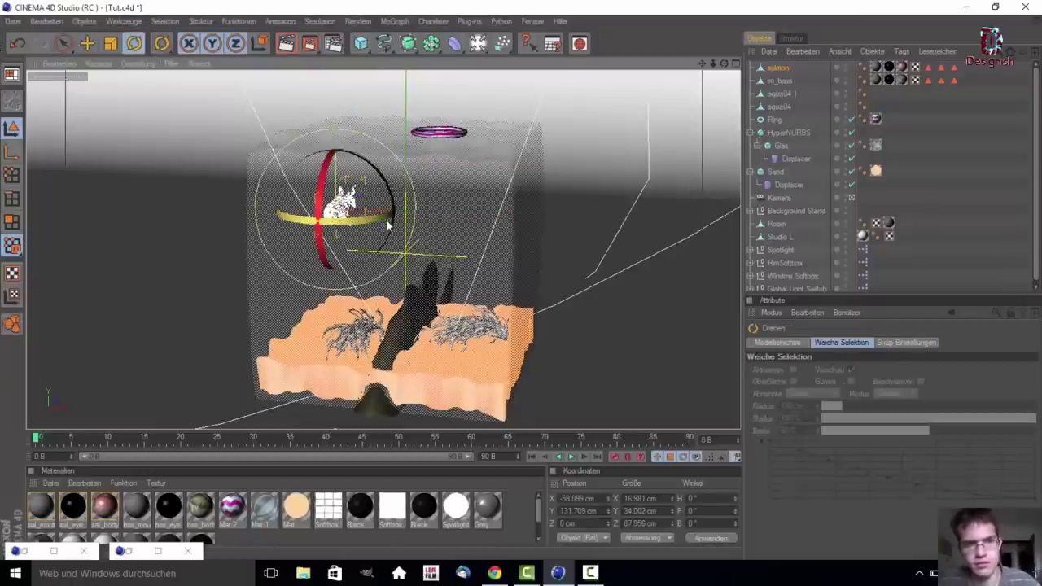
{"action": "left_click_drag", "start_coordinate": [384, 226], "coordinate": [371, 259]}
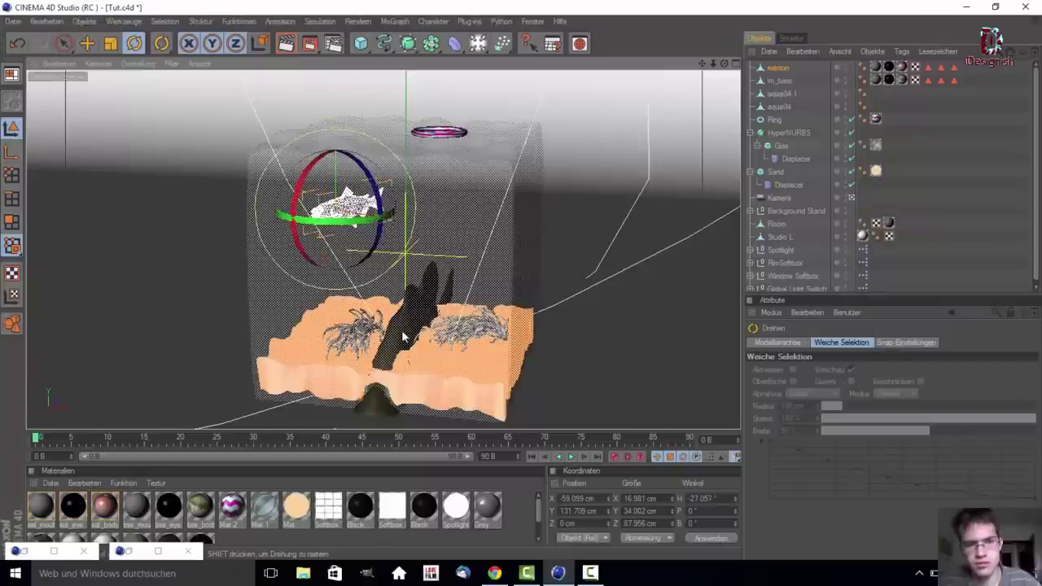
{"action": "left_click", "coordinate": [788, 132]}
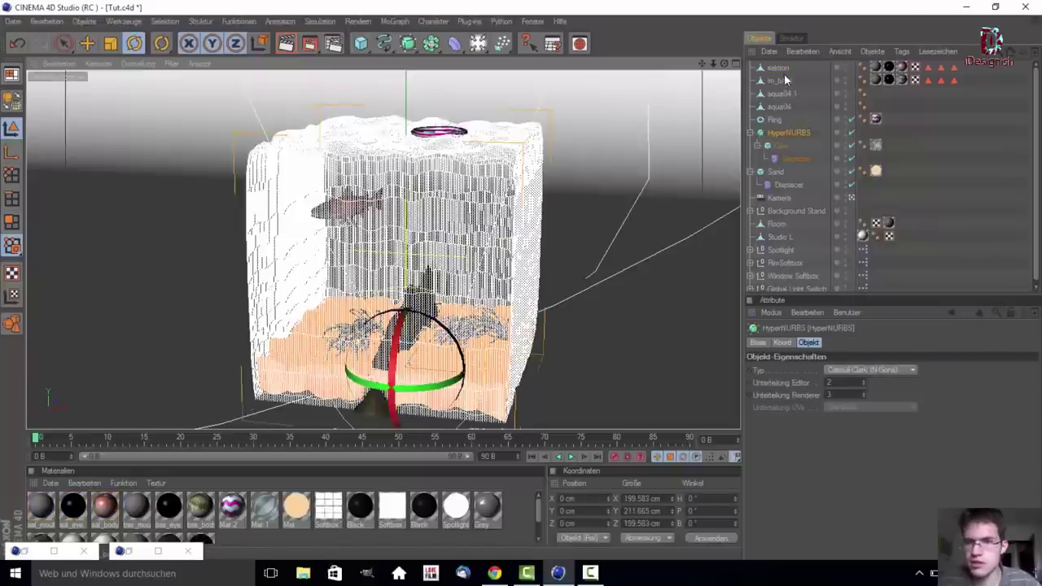
{"action": "left_click", "coordinate": [779, 81]}
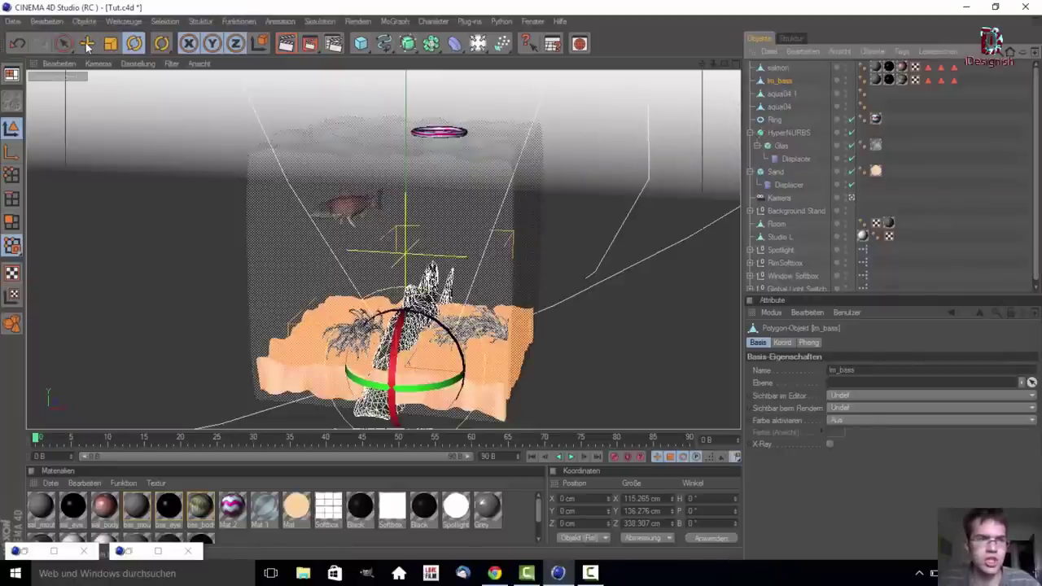
Lift the lm_bass fish up out of the sand to about 89 cm on Y
{"action": "left_click", "coordinate": [112, 44]}
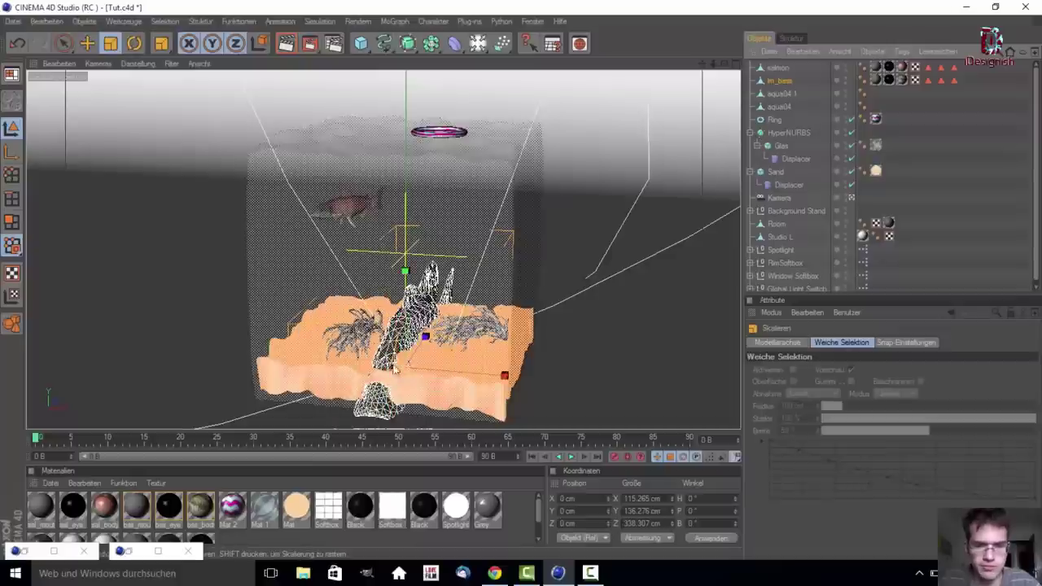
{"action": "left_click_drag", "start_coordinate": [408, 366], "coordinate": [403, 368]}
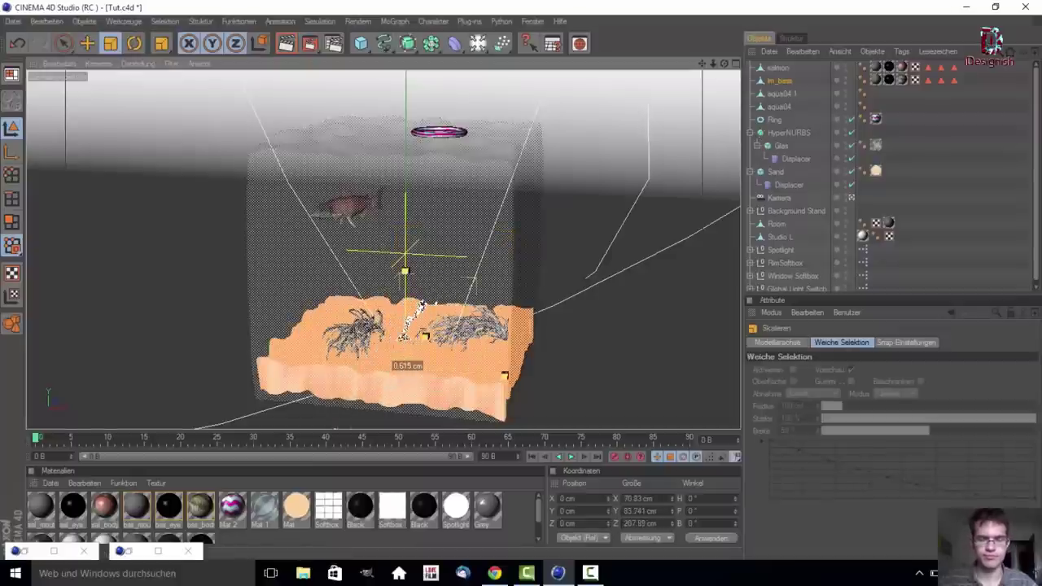
{"action": "left_click_drag", "start_coordinate": [403, 368], "coordinate": [407, 362]}
{"action": "key", "text": "space"}
{"action": "left_click_drag", "start_coordinate": [407, 306], "coordinate": [407, 220]}
{"action": "left_click_drag", "start_coordinate": [405, 367], "coordinate": [404, 348]}
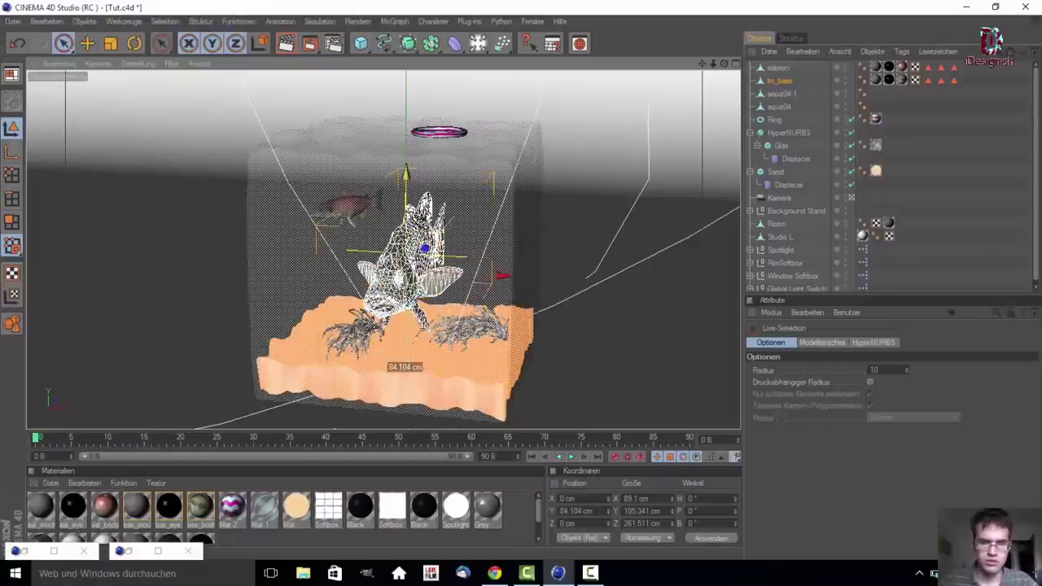
Shrink the bass to 34.485 × 40.771 × 101.214 cm and turn it about 15.8° on heading
{"action": "key", "text": "t"}
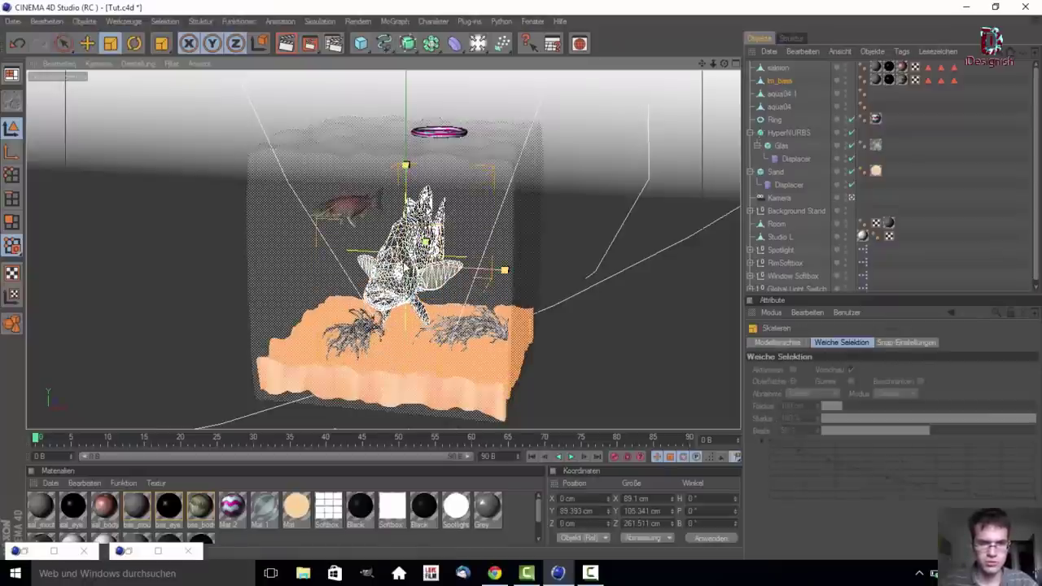
{"action": "left_click_drag", "start_coordinate": [439, 244], "coordinate": [395, 244]}
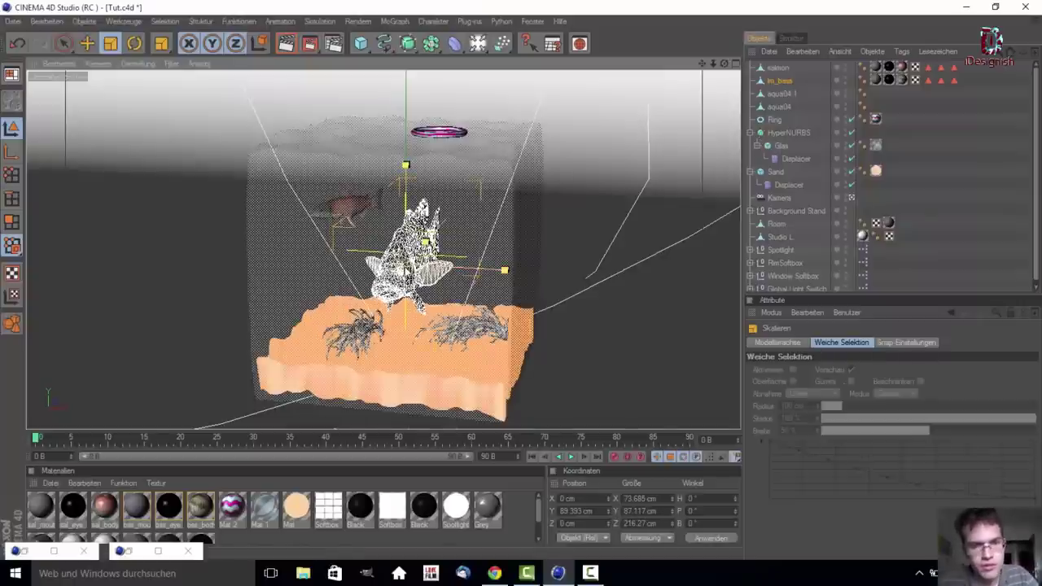
{"action": "left_click_drag", "start_coordinate": [424, 244], "coordinate": [389, 262]}
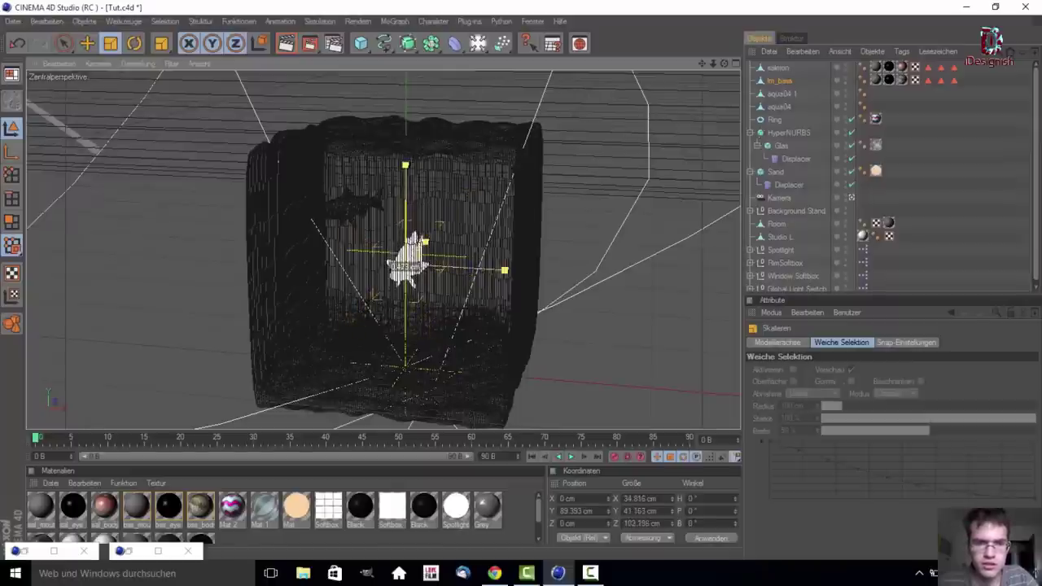
{"action": "left_click_drag", "start_coordinate": [389, 262], "coordinate": [375, 269]}
{"action": "key", "text": "space"}
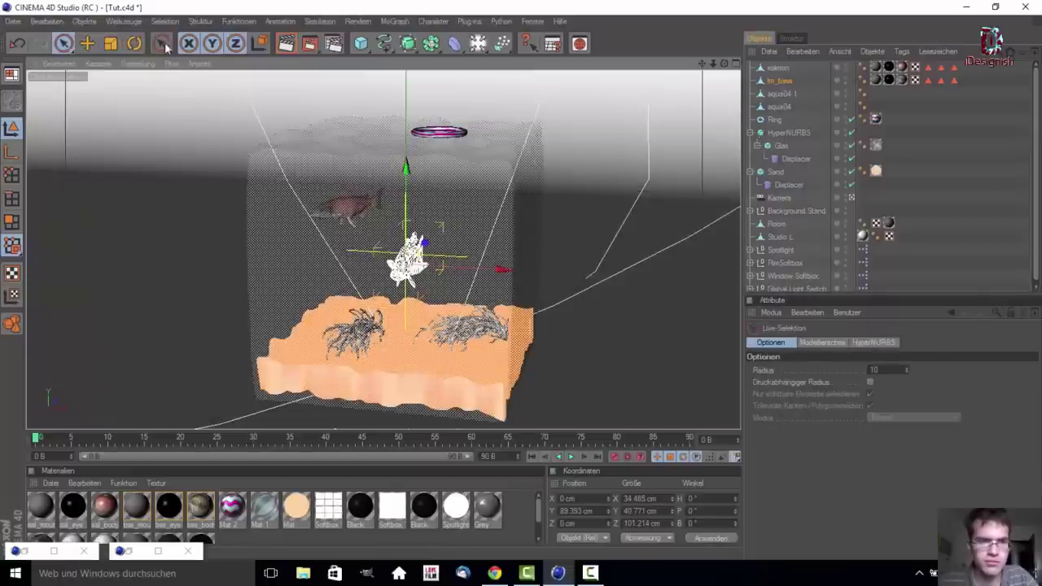
{"action": "left_click", "coordinate": [134, 43]}
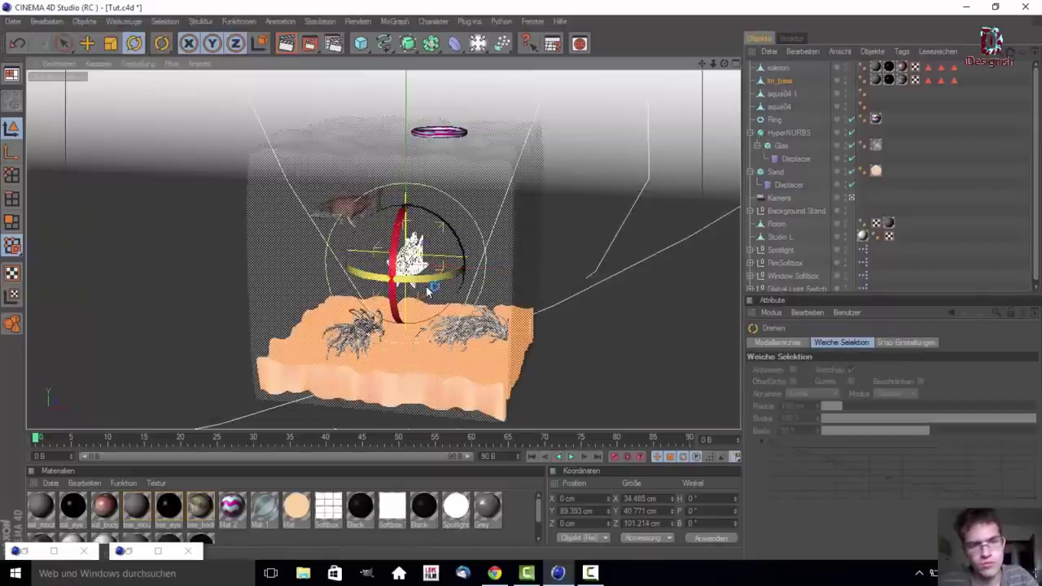
{"action": "left_click_drag", "start_coordinate": [431, 277], "coordinate": [456, 281]}
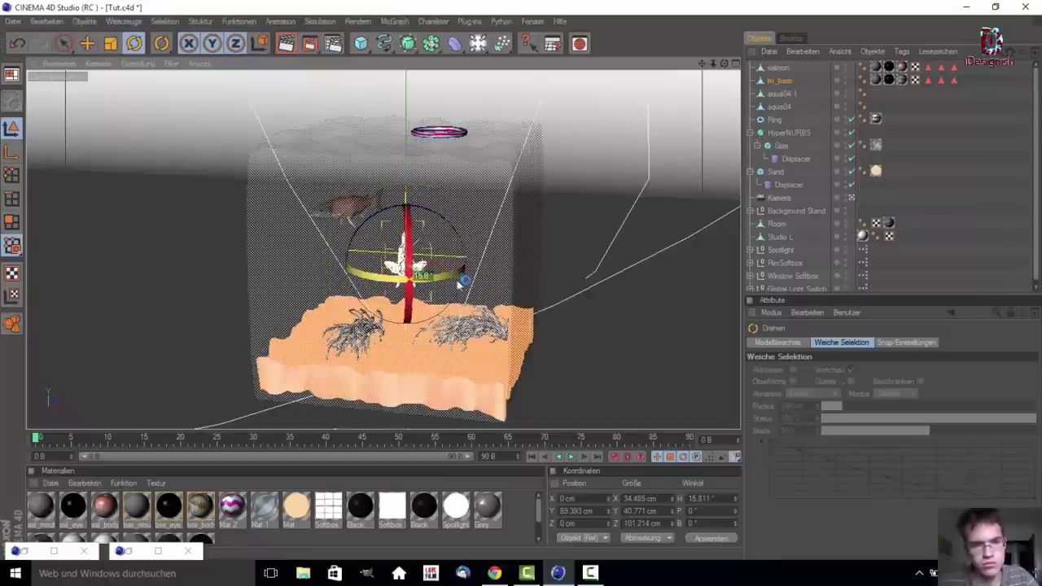
{"action": "key", "text": "space"}
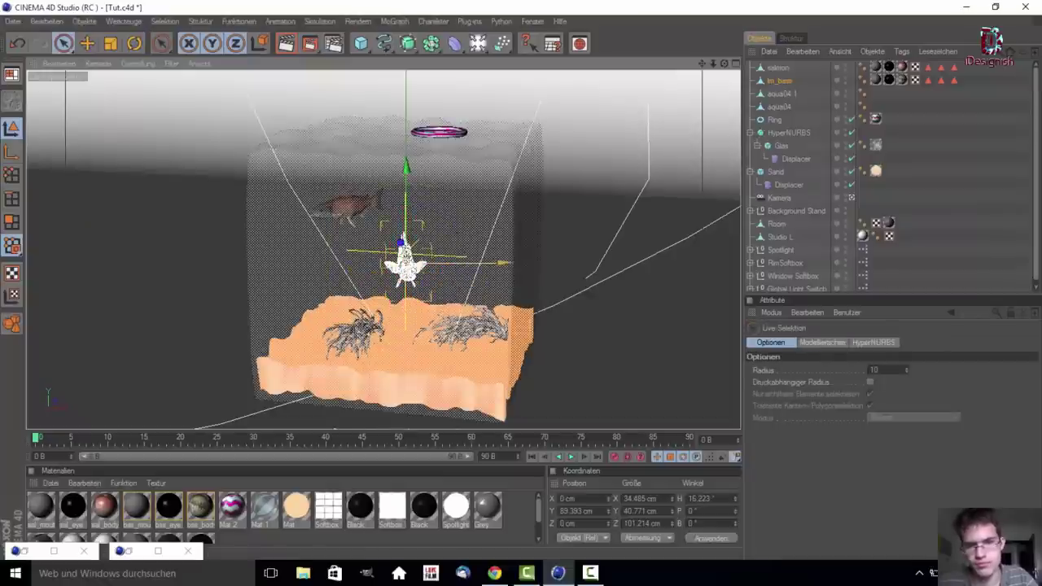
Nudge the bass to the right and create a new material, Mat 3
{"action": "left_click_drag", "start_coordinate": [407, 261], "coordinate": [431, 261]}
{"action": "double_click", "coordinate": [521, 513]}
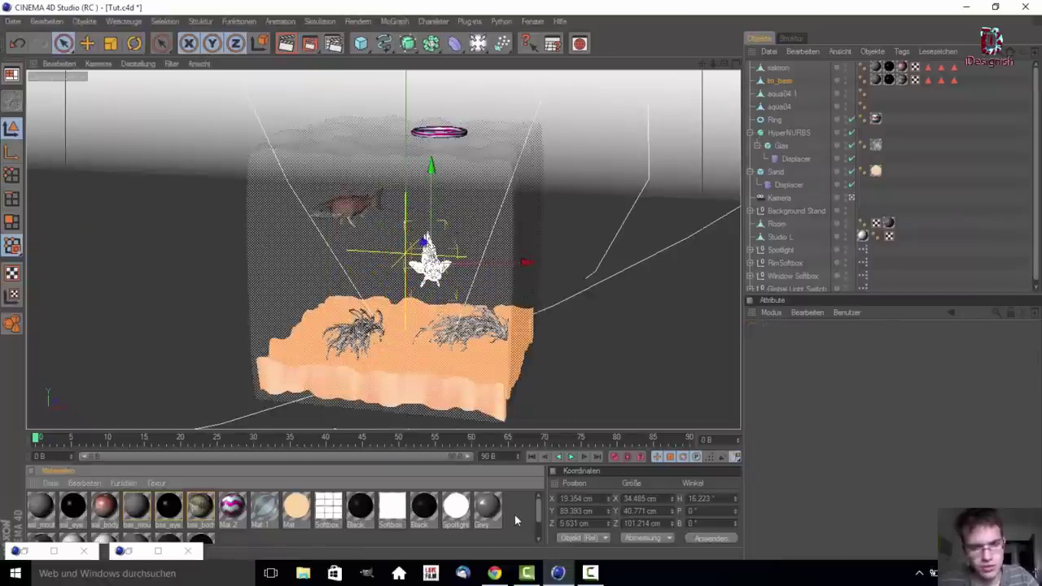
{"action": "double_click", "coordinate": [42, 505]}
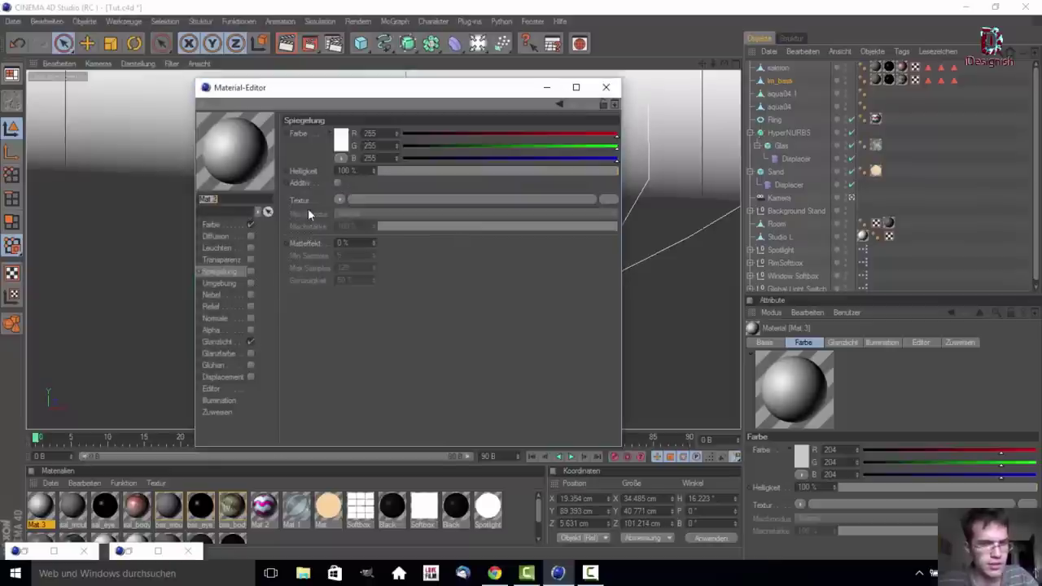
{"action": "left_click", "coordinate": [235, 226]}
Give Mat 3 a dark green colour (R 0, G 98, B 24) and apply it to both aqua04 plants
{"action": "left_click", "coordinate": [341, 140]}
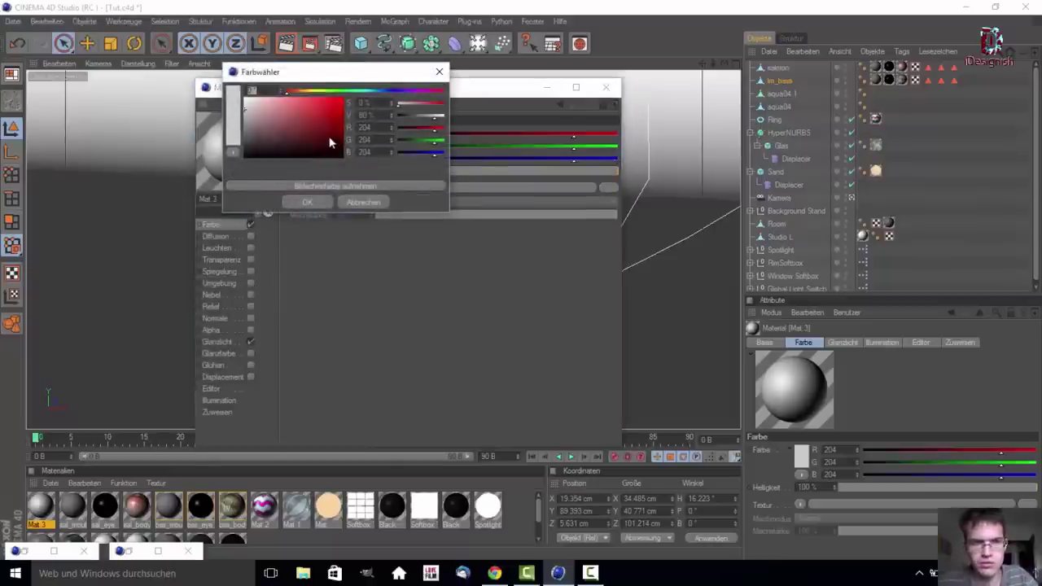
{"action": "left_click", "coordinate": [353, 95]}
{"action": "left_click_drag", "start_coordinate": [334, 122], "coordinate": [379, 132]}
{"action": "left_click", "coordinate": [314, 201]}
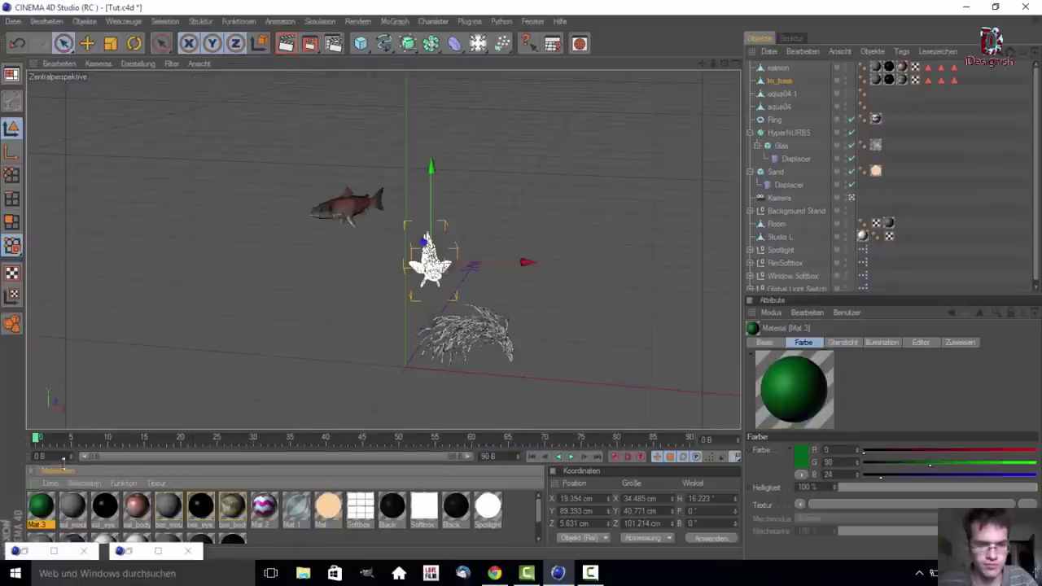
{"action": "mouse_move", "coordinate": [49, 510]}
{"action": "left_mouse_down"}
{"action": "mouse_move", "coordinate": [775, 73]}
{"action": "mouse_move", "coordinate": [778, 90]}
{"action": "left_mouse_up"}
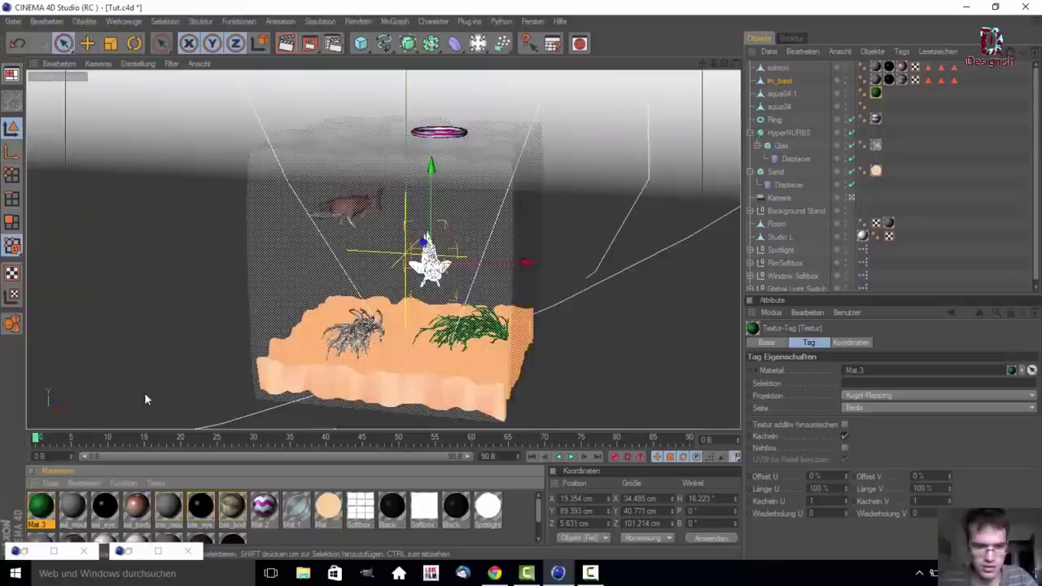
{"action": "mouse_move", "coordinate": [40, 507]}
{"action": "left_mouse_down"}
{"action": "mouse_move", "coordinate": [774, 116]}
{"action": "mouse_move", "coordinate": [775, 104]}
{"action": "left_mouse_up"}
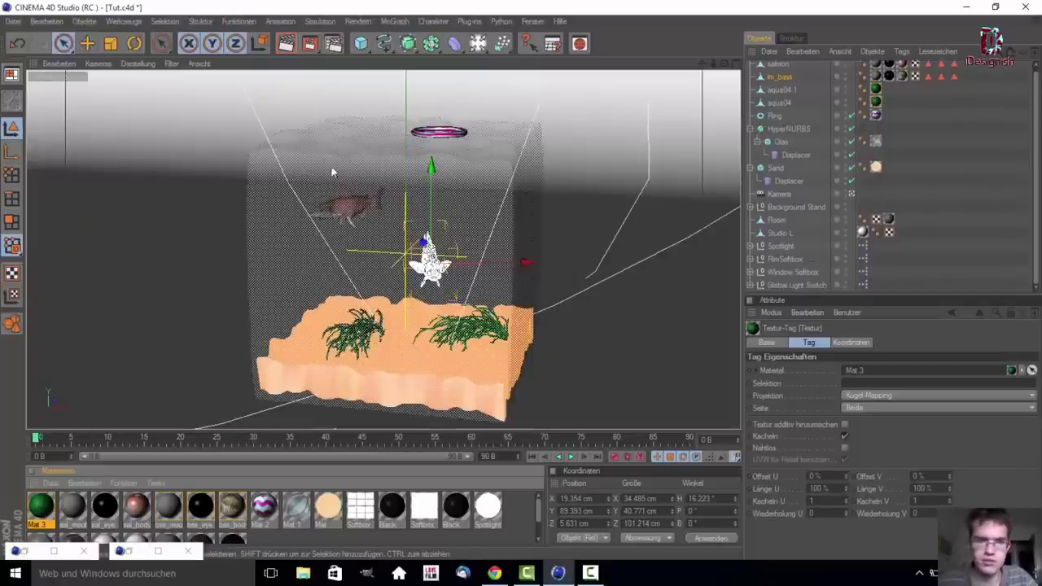
Render a preview, dismiss the missing eye texture warning, and select the Glas Displacer deformer
{"action": "left_click", "coordinate": [289, 44]}
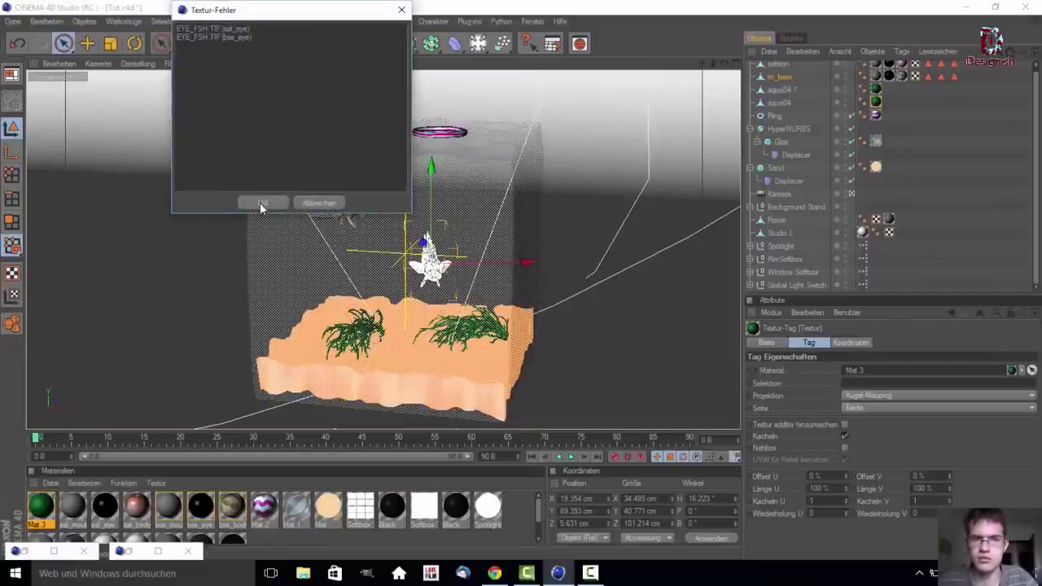
{"action": "left_click", "coordinate": [262, 203]}
{"action": "left_click", "coordinate": [591, 573]}
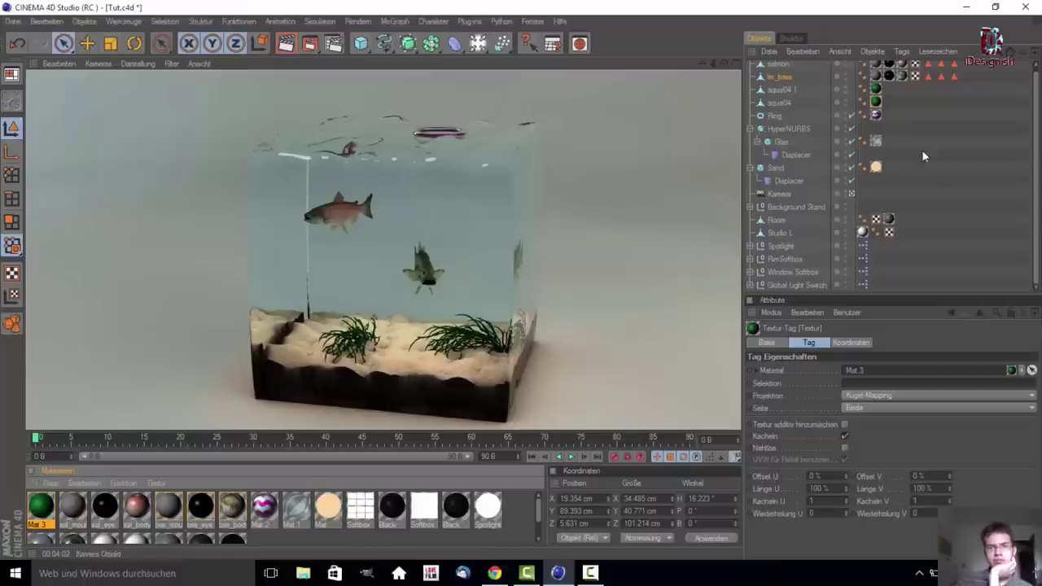
{"action": "left_click", "coordinate": [787, 153]}
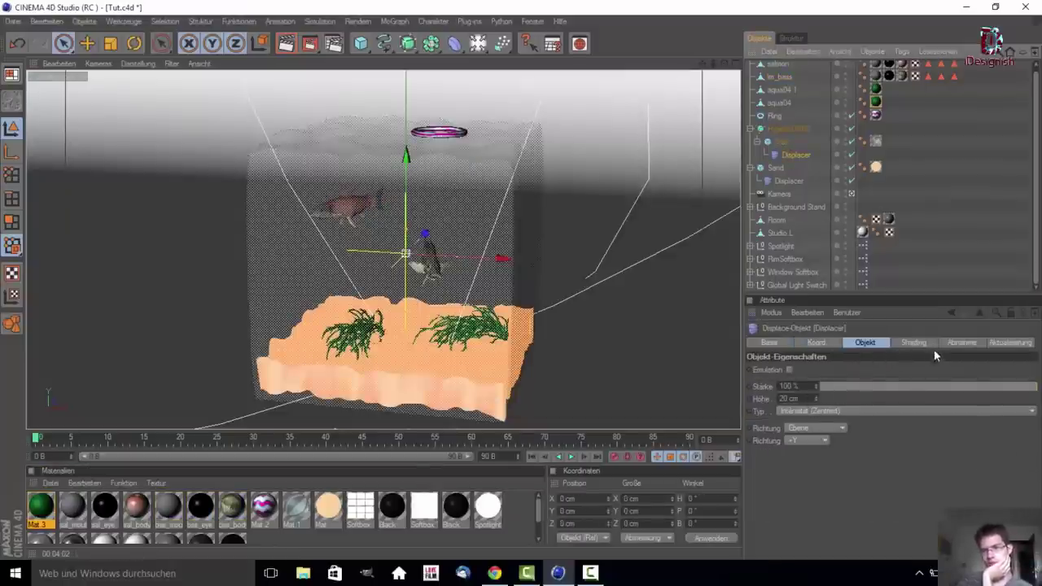
Inspect the Displacer, HyperNURBS and Glas cube attributes, then orbit to view the tank from above
{"action": "left_click", "coordinate": [915, 343]}
{"action": "left_click", "coordinate": [815, 343]}
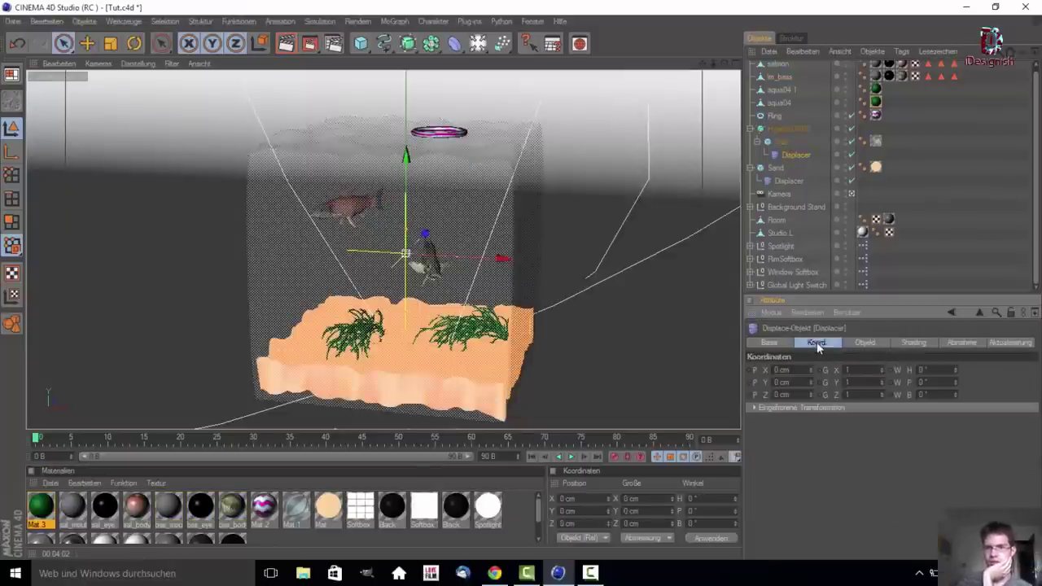
{"action": "left_click", "coordinate": [781, 142]}
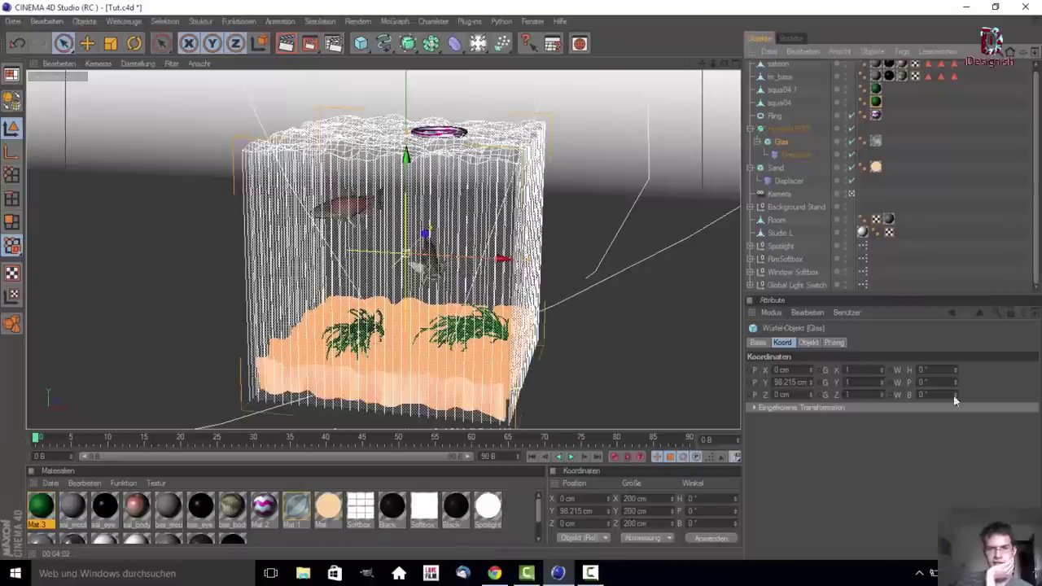
{"action": "left_click", "coordinate": [784, 155]}
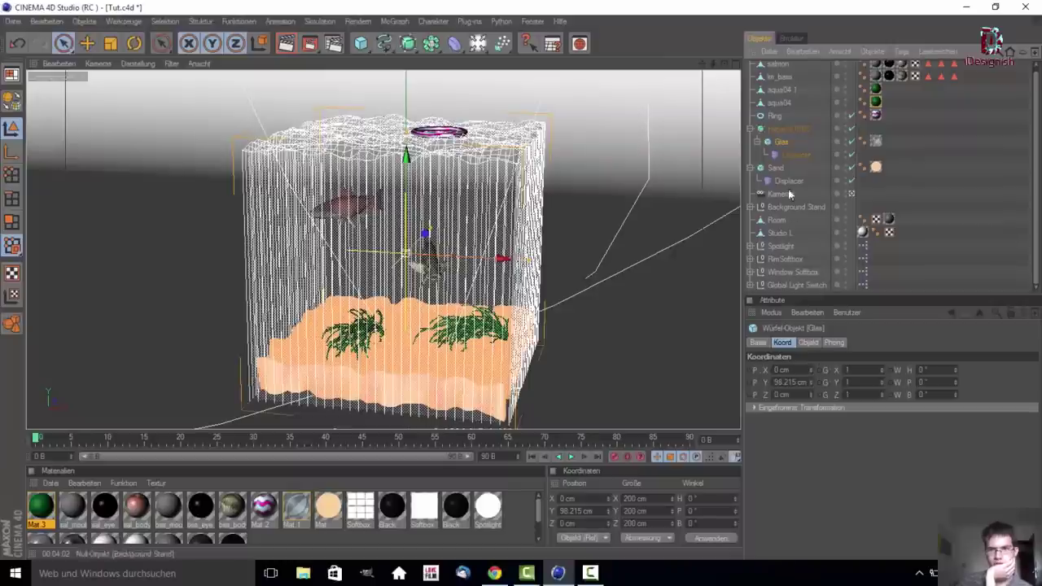
{"action": "left_click", "coordinate": [787, 128]}
{"action": "left_click", "coordinate": [778, 142]}
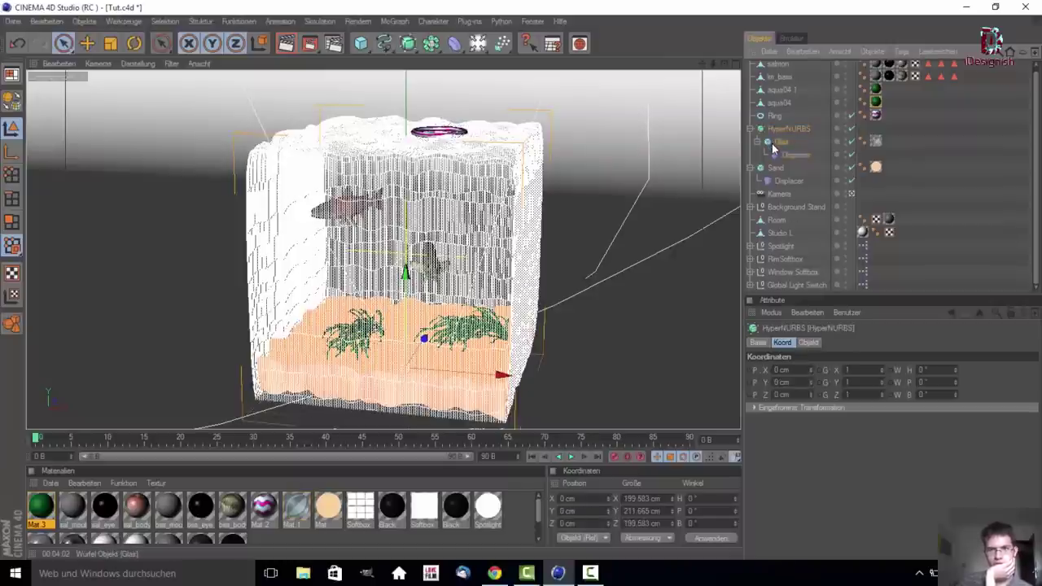
{"action": "left_click", "coordinate": [808, 343]}
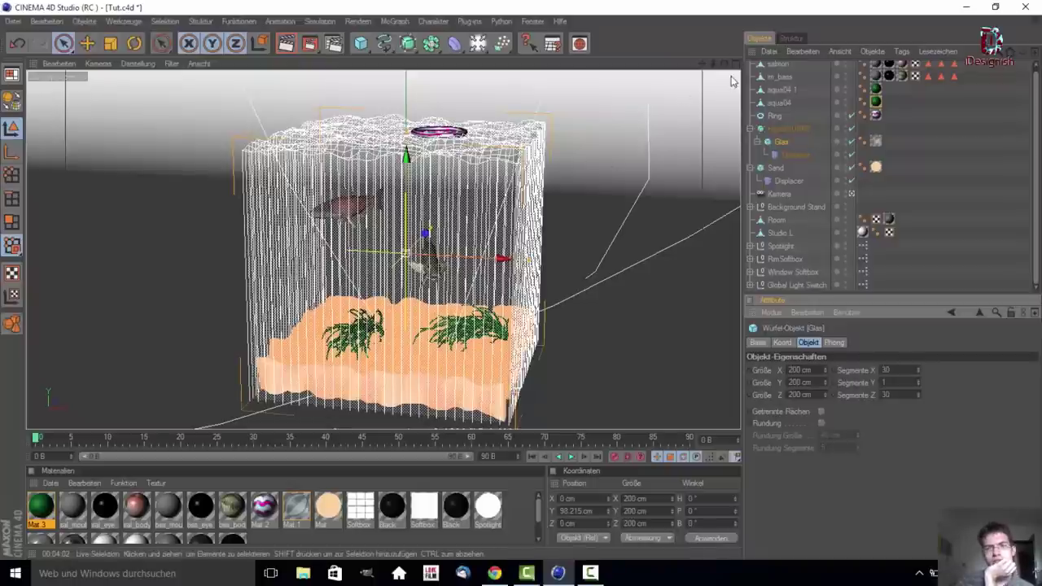
{"action": "mouse_move", "coordinate": [726, 64]}
{"action": "left_mouse_down"}
{"action": "mouse_move", "coordinate": [726, 89]}
{"action": "mouse_move", "coordinate": [590, 131]}
{"action": "left_mouse_up"}
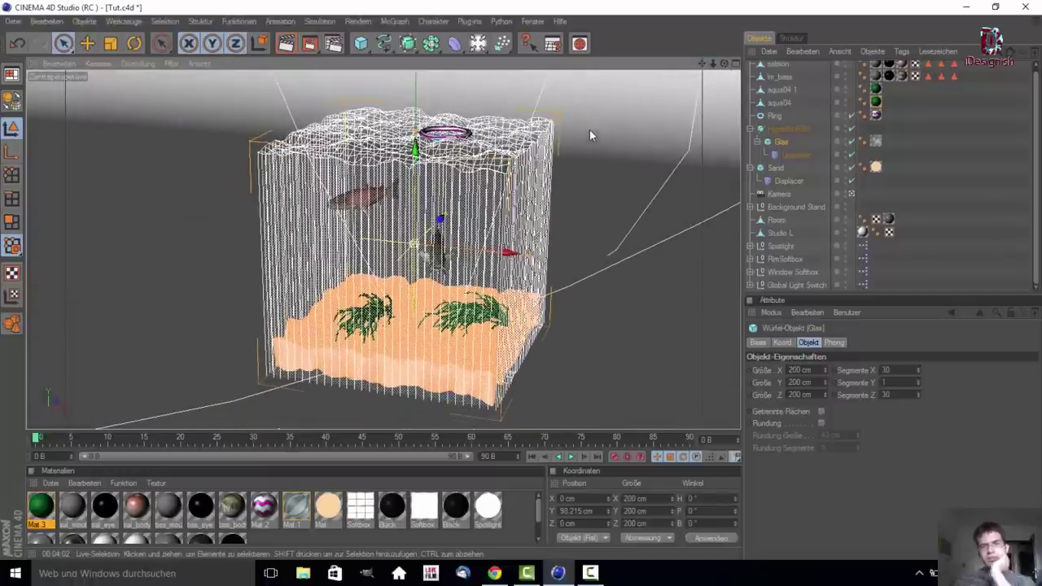
Select the Sand cube together with the Glas cube
{"action": "left_click", "coordinate": [778, 168], "text": "ctrl"}
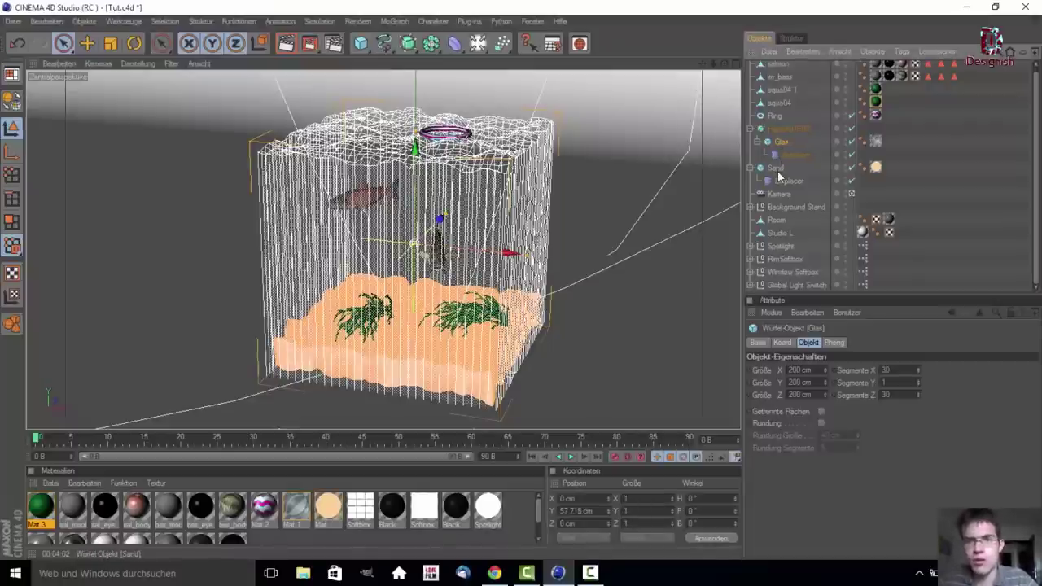
{"action": "left_click", "coordinate": [778, 144]}
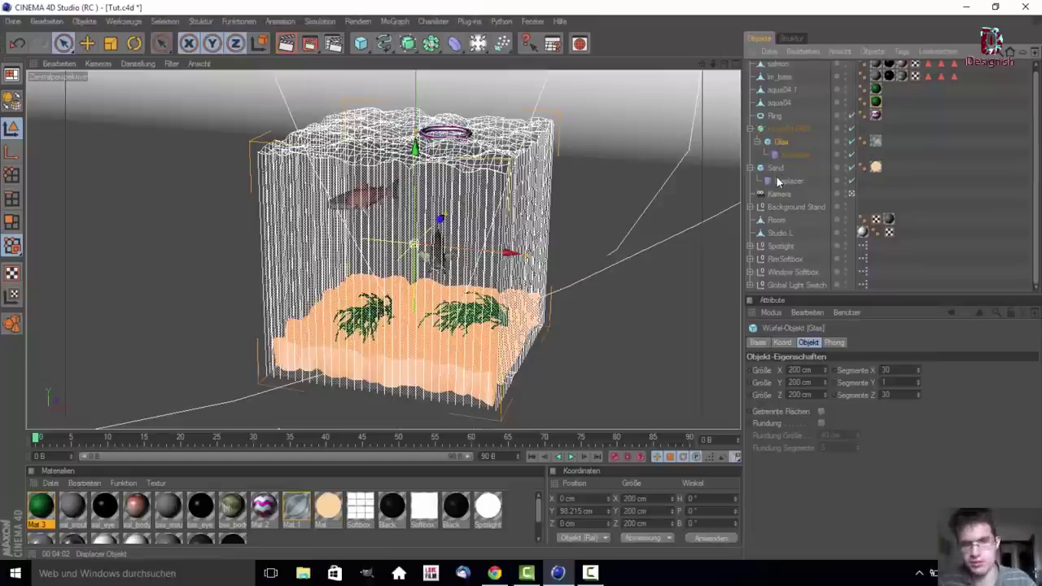
{"action": "left_click", "coordinate": [778, 168], "text": "ctrl"}
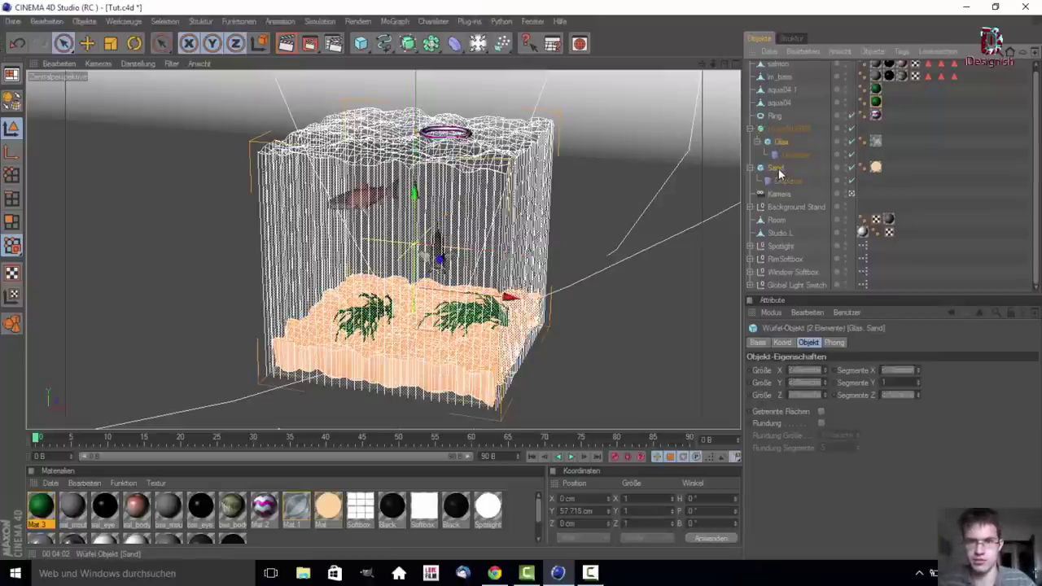
Scale Glas and Sand up together until the Glas cube measures 248.7 cm per side
{"action": "left_click", "coordinate": [111, 44]}
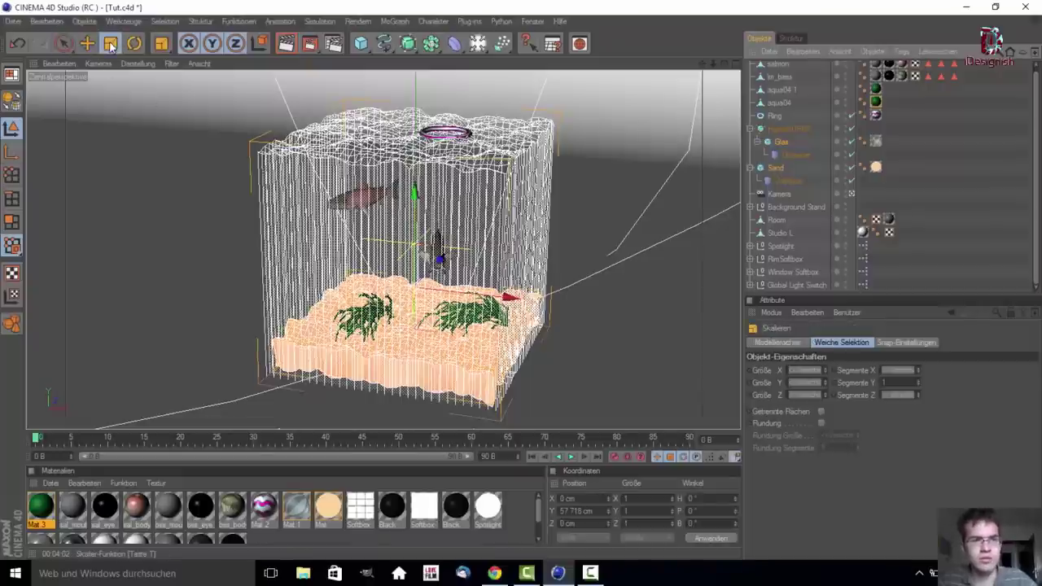
{"action": "left_click_drag", "start_coordinate": [513, 299], "coordinate": [512, 298]}
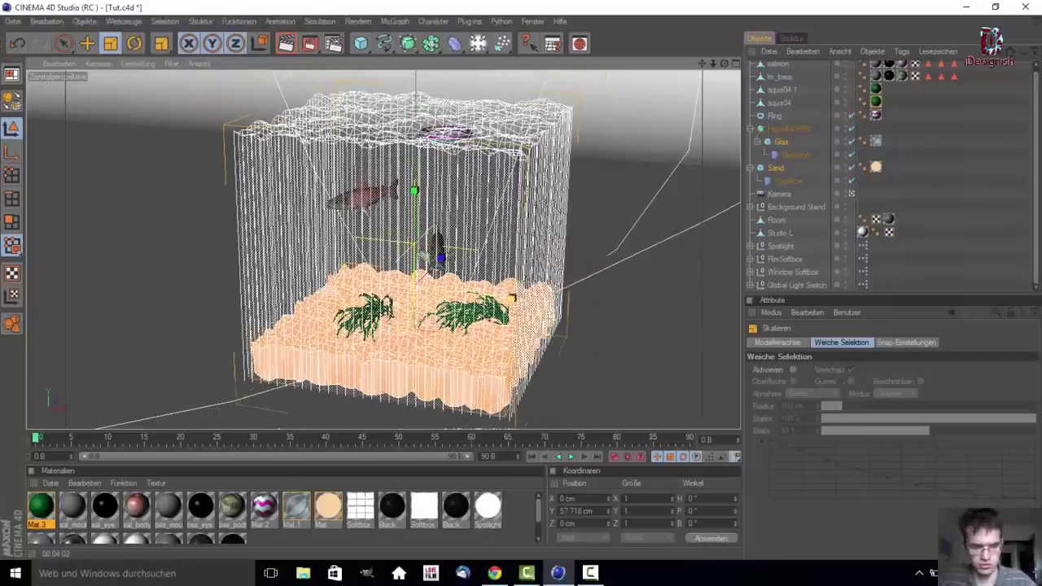
{"action": "key", "text": "ctrl+z"}
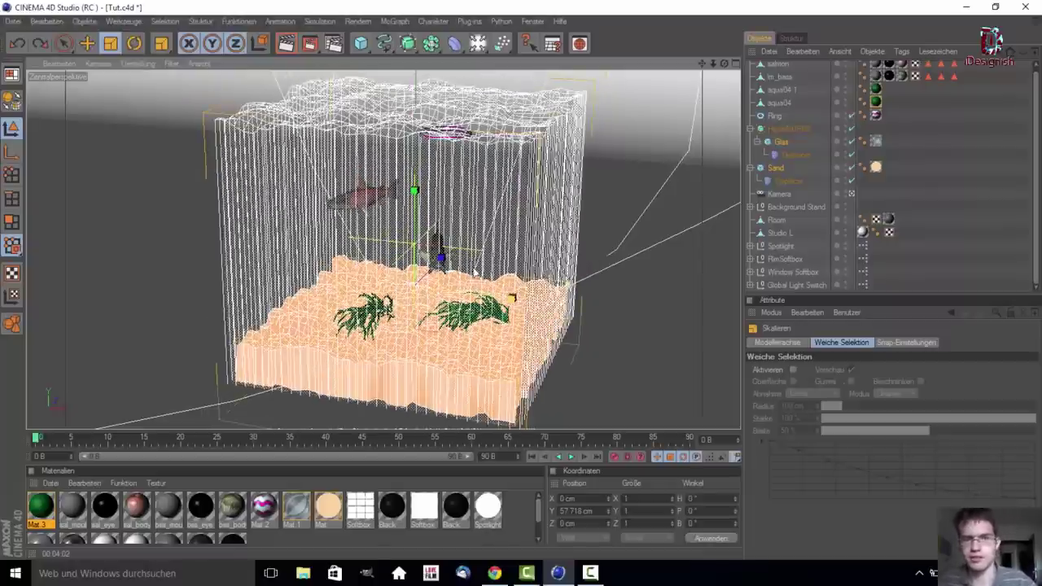
{"action": "left_click", "coordinate": [794, 130]}
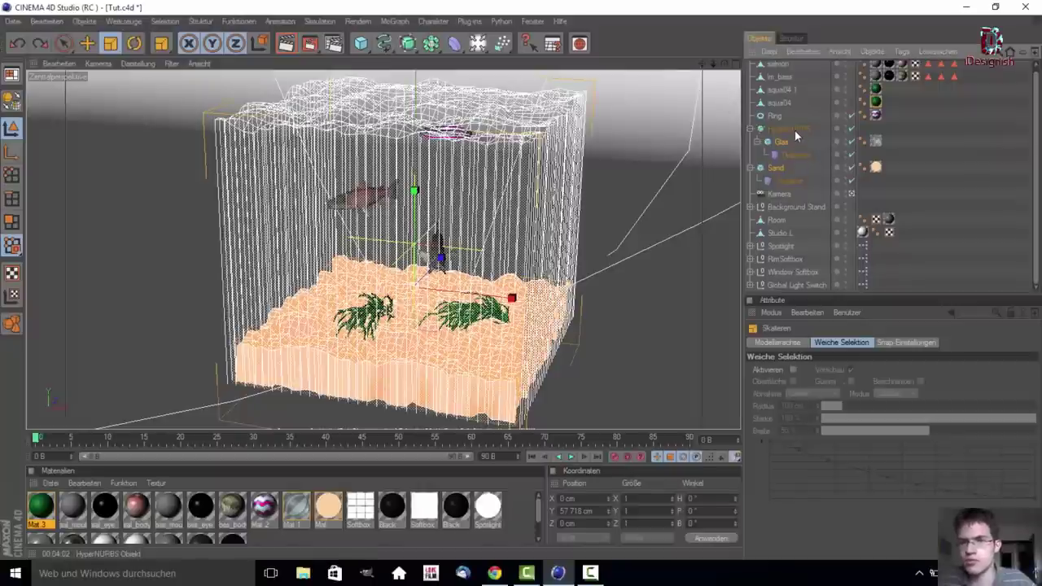
{"action": "left_click", "coordinate": [781, 142]}
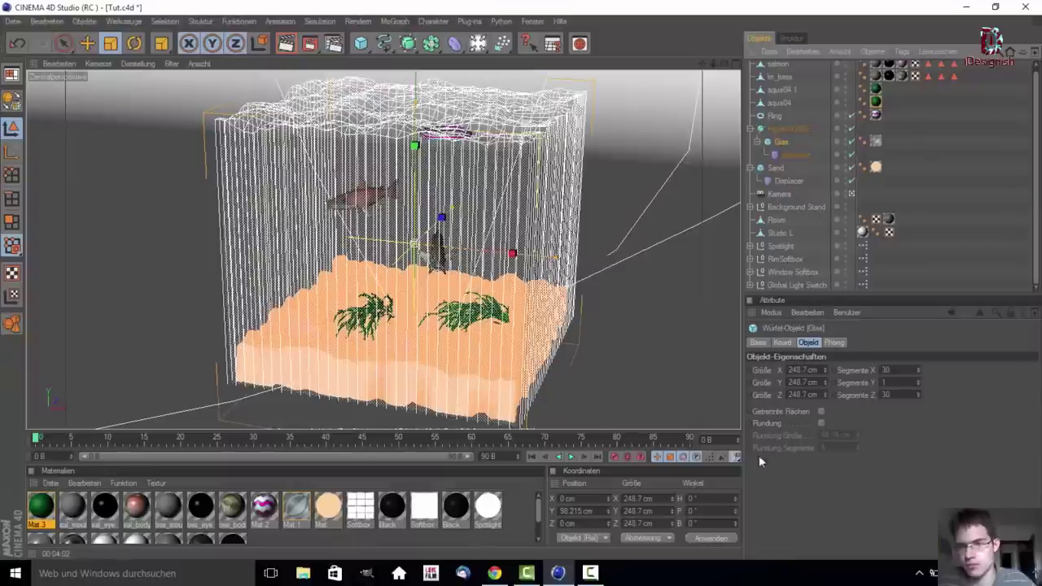
{"action": "left_click", "coordinate": [804, 345]}
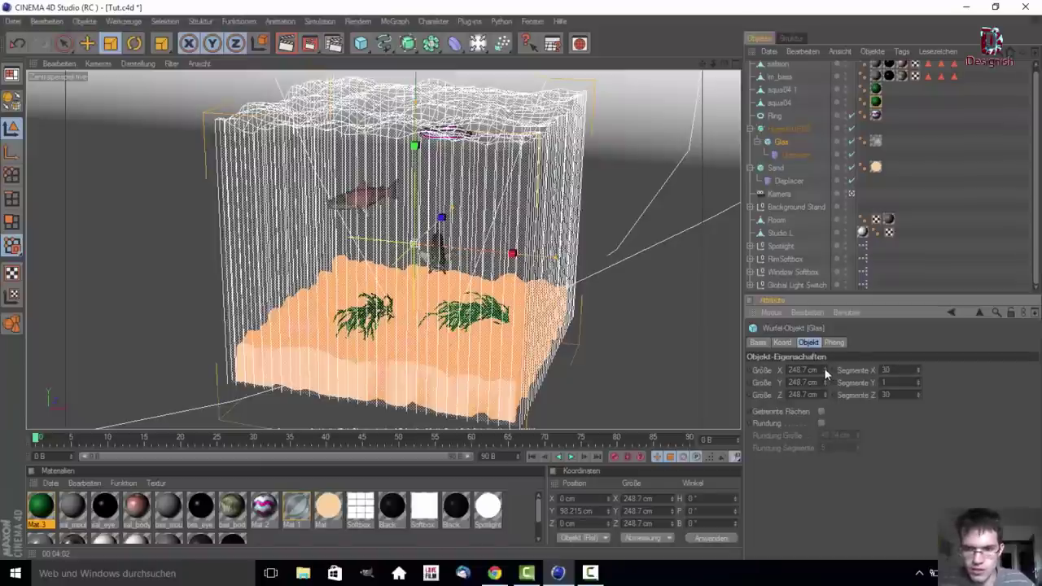
{"action": "mouse_move", "coordinate": [824, 371]}
{"action": "left_mouse_down"}
{"action": "mouse_move", "coordinate": [825, 359]}
{"action": "mouse_move", "coordinate": [828, 370]}
{"action": "left_mouse_up"}
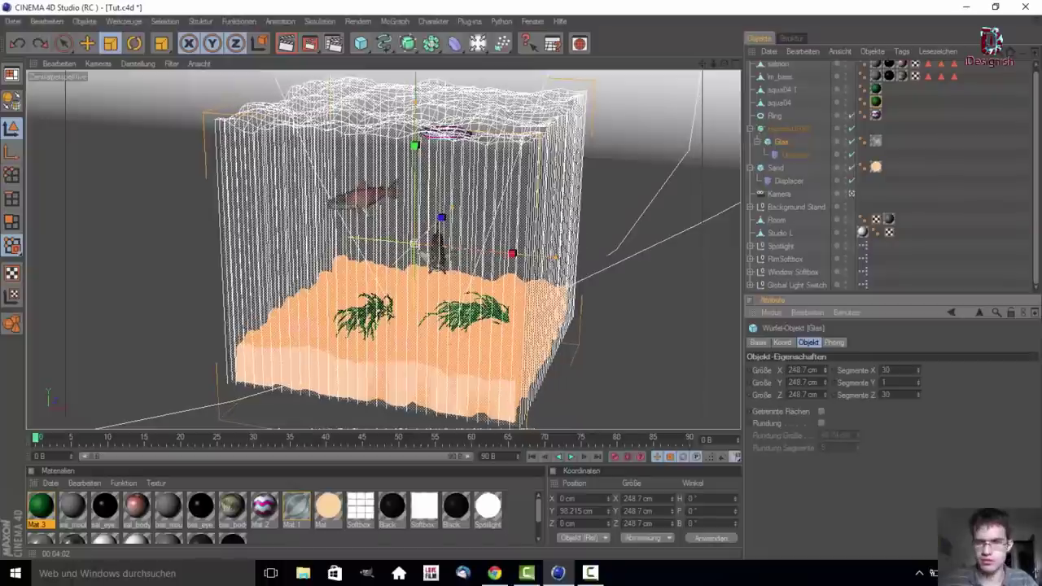
Set the glass tank's X size to 400 cm
{"action": "left_click", "coordinate": [804, 370]}
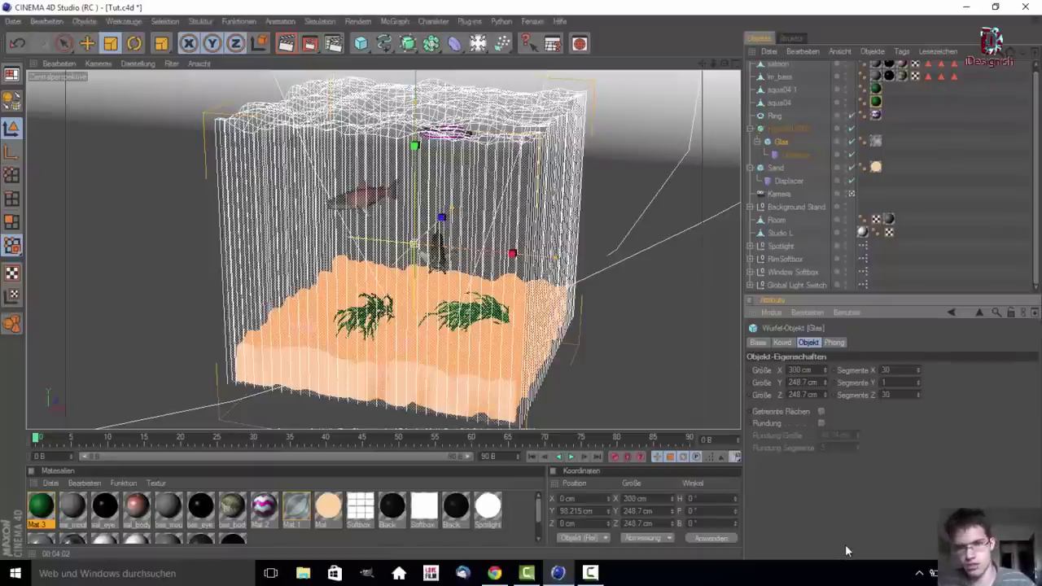
{"action": "key", "text": "Return"}
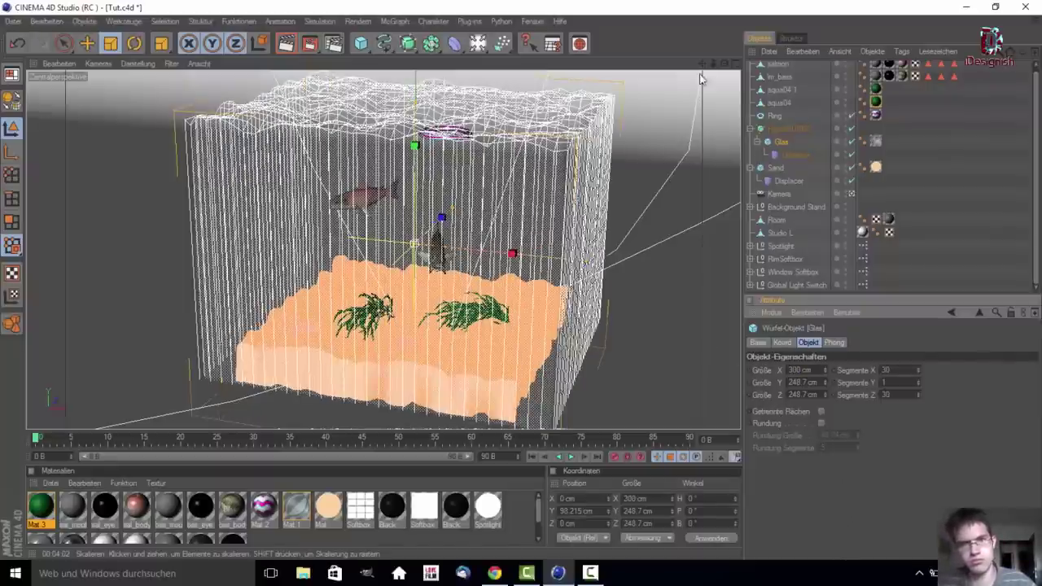
{"action": "mouse_move", "coordinate": [701, 64]}
{"action": "left_mouse_down"}
{"action": "mouse_move", "coordinate": [700, 73]}
{"action": "mouse_move", "coordinate": [717, 73]}
{"action": "left_mouse_up"}
{"action": "left_click", "coordinate": [802, 370]}
{"action": "type", "text": "400"}
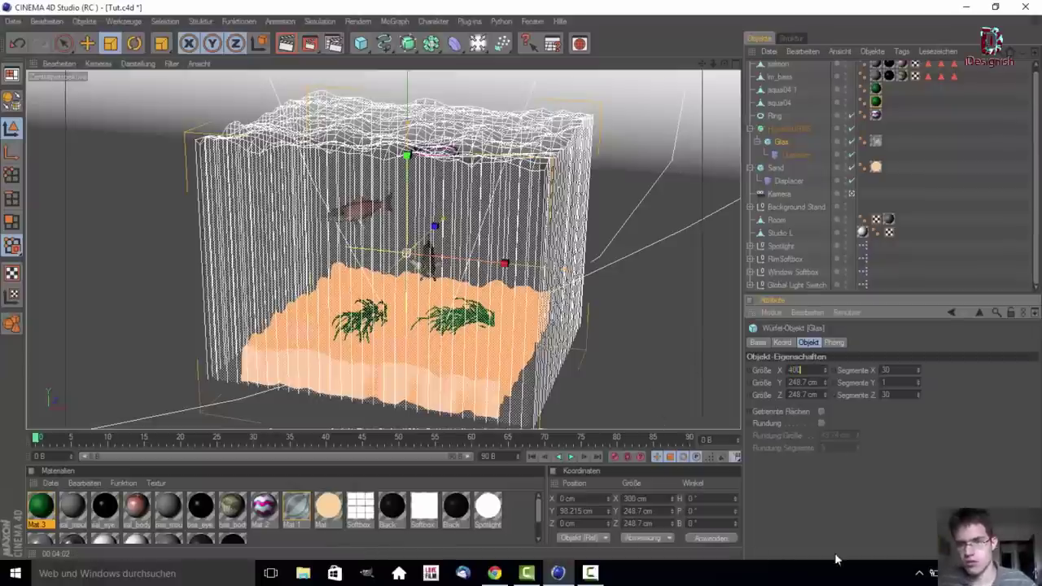
{"action": "key", "text": "Return"}
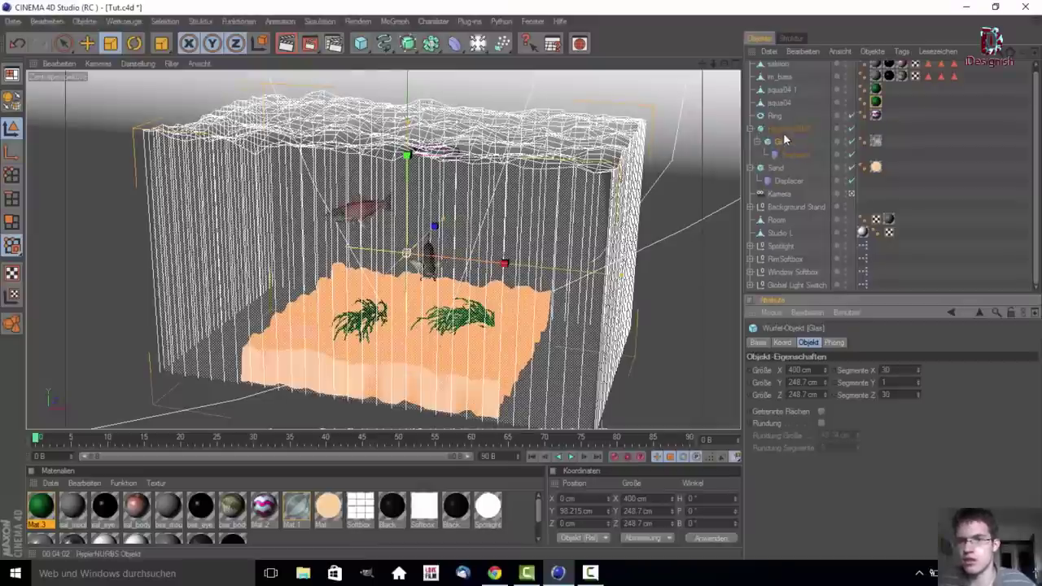
Select the sand cube and set its X size to 330 cm
{"action": "left_click", "coordinate": [777, 168]}
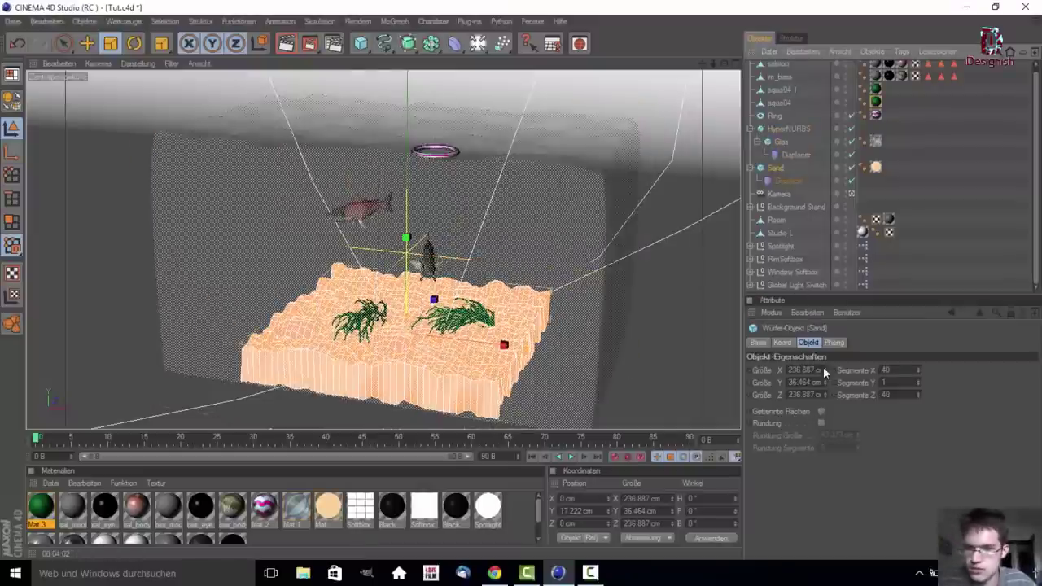
{"action": "left_click", "coordinate": [802, 371]}
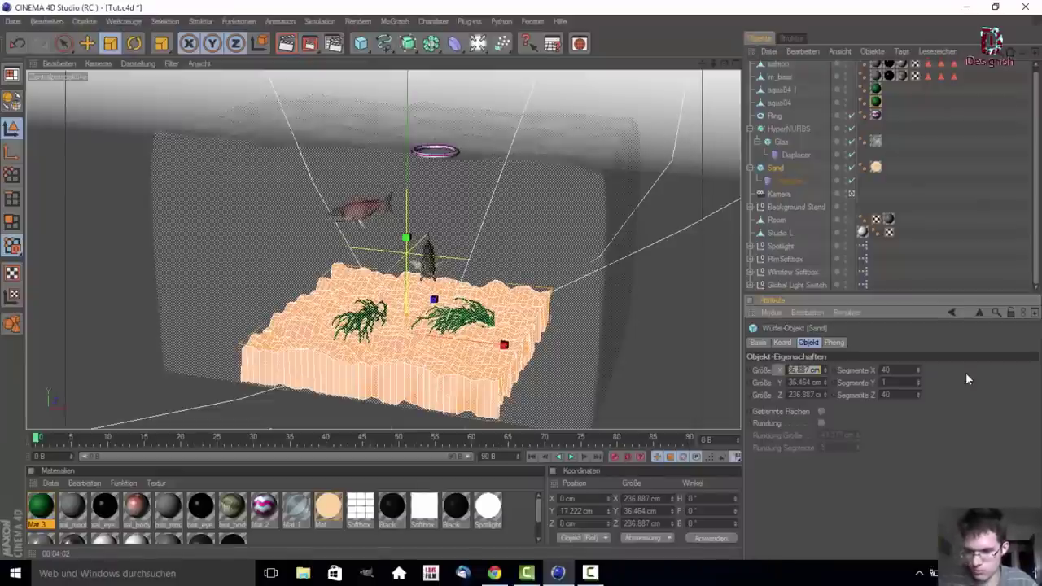
{"action": "type", "text": "130"}
{"action": "key", "text": "Return"}
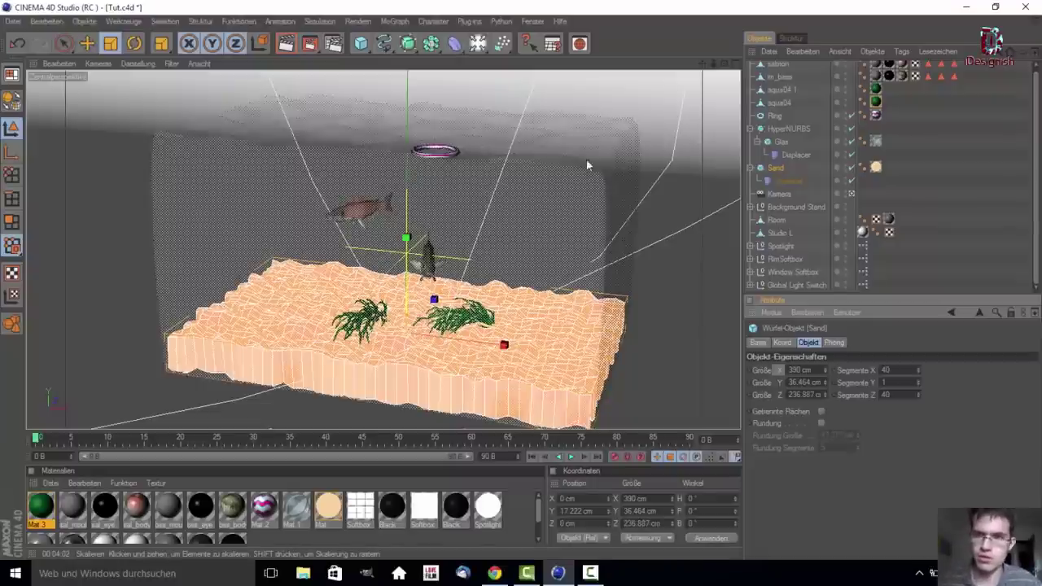
Give the glass cube 80 segments in X and Z
{"action": "left_click", "coordinate": [780, 143]}
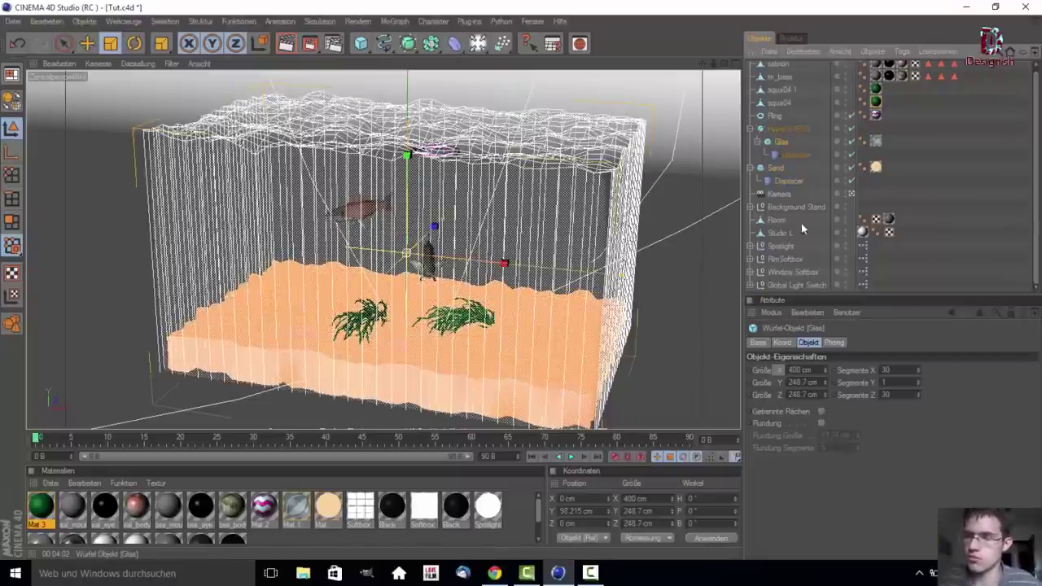
{"action": "double_click", "coordinate": [887, 371]}
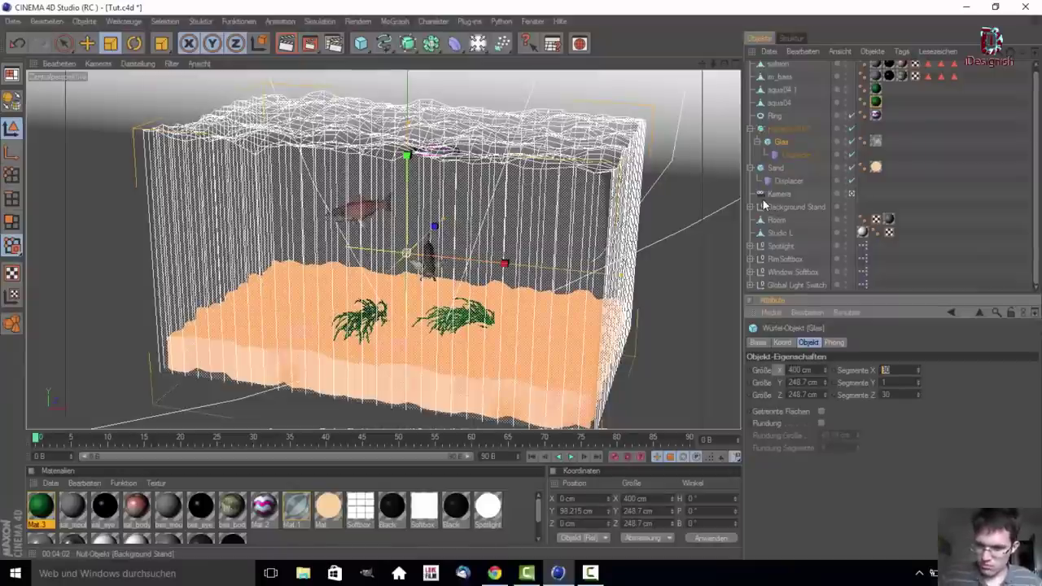
{"action": "type", "text": "80"}
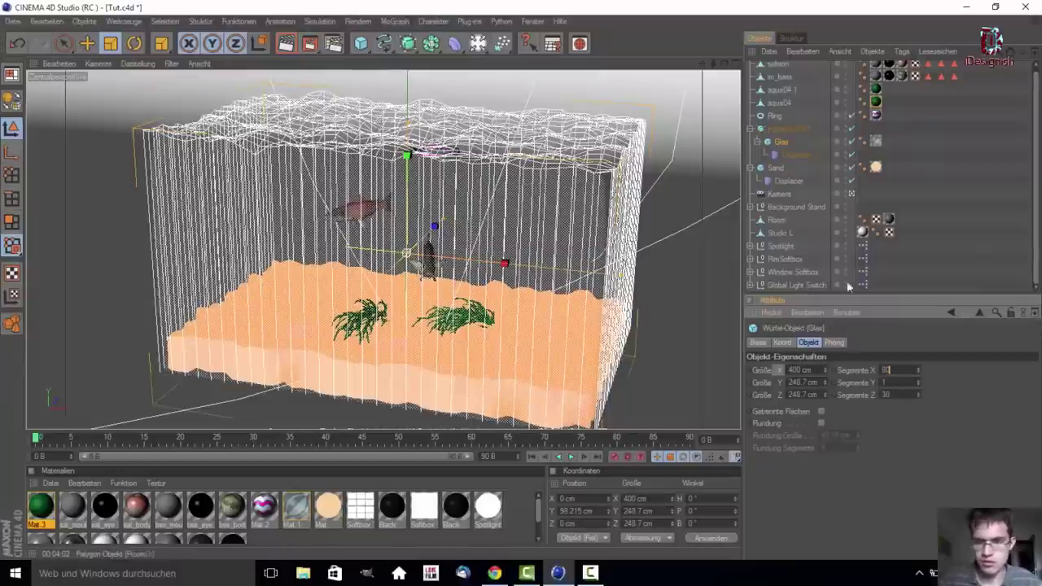
{"action": "key", "text": "Return"}
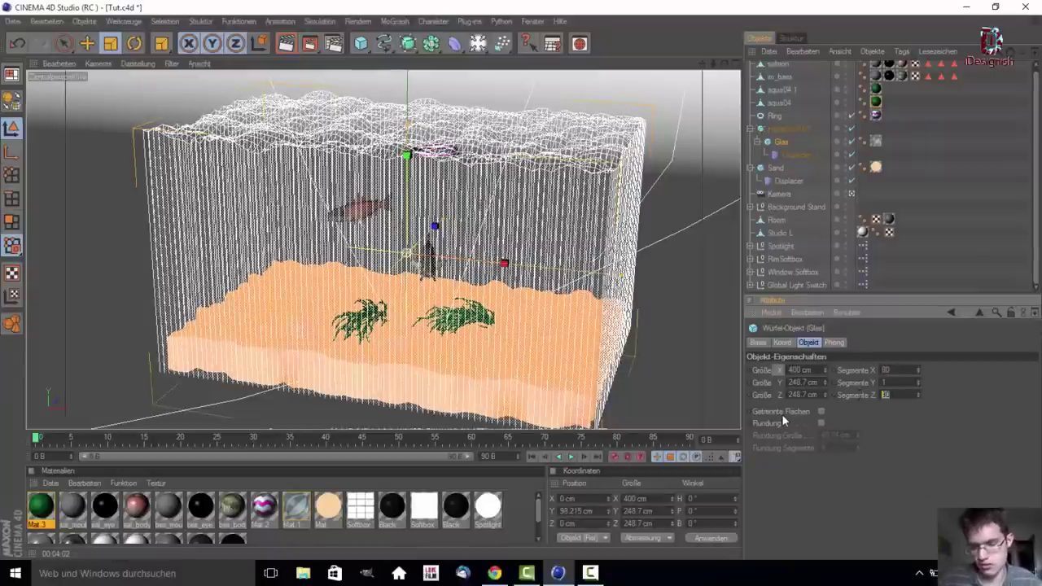
{"action": "type", "text": "80"}
{"action": "key", "text": "Return"}
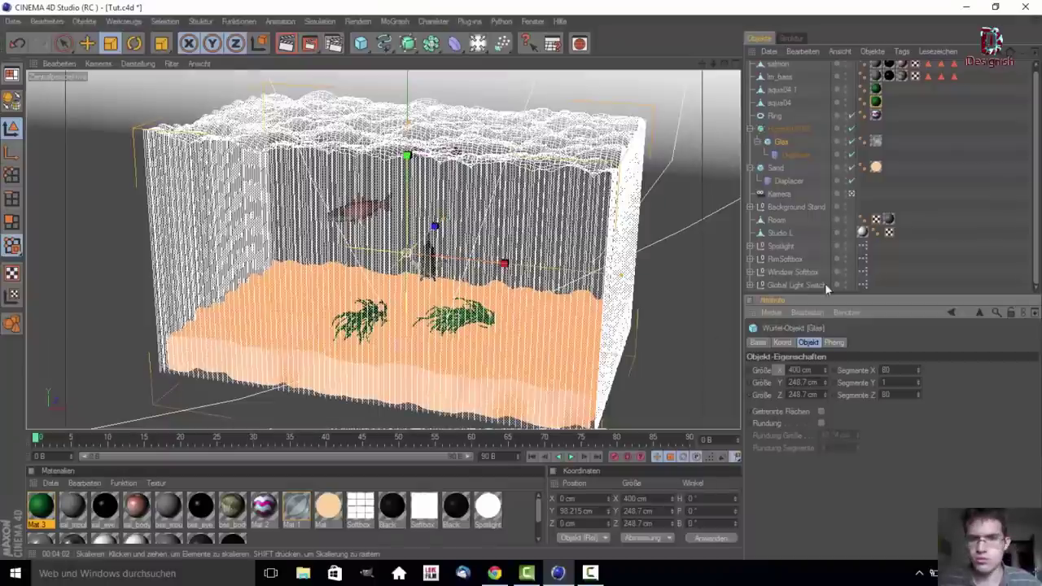
Give the sand cube 60 segments in X and Z
{"action": "left_click", "coordinate": [775, 168]}
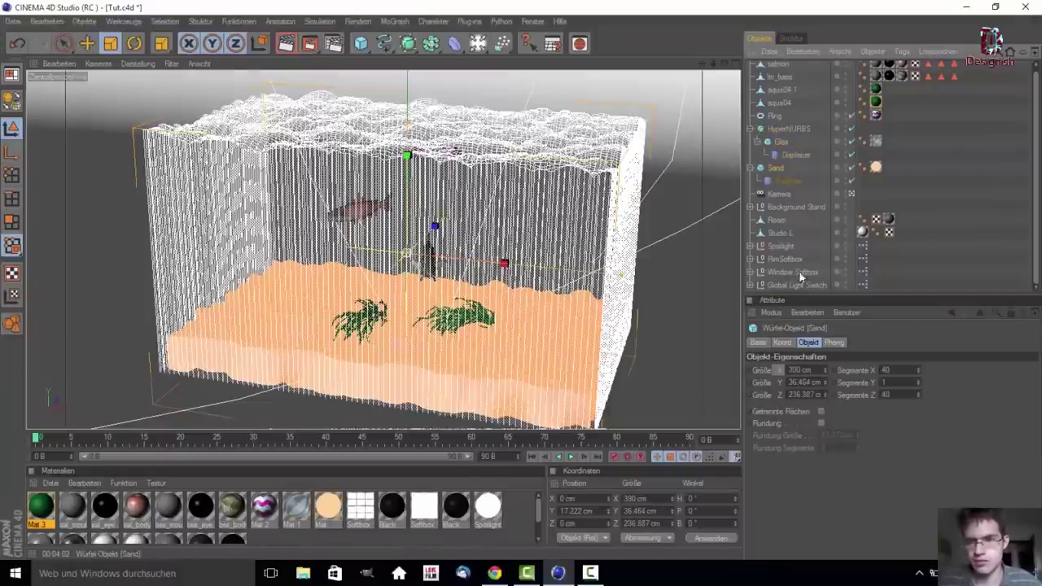
{"action": "double_click", "coordinate": [886, 370]}
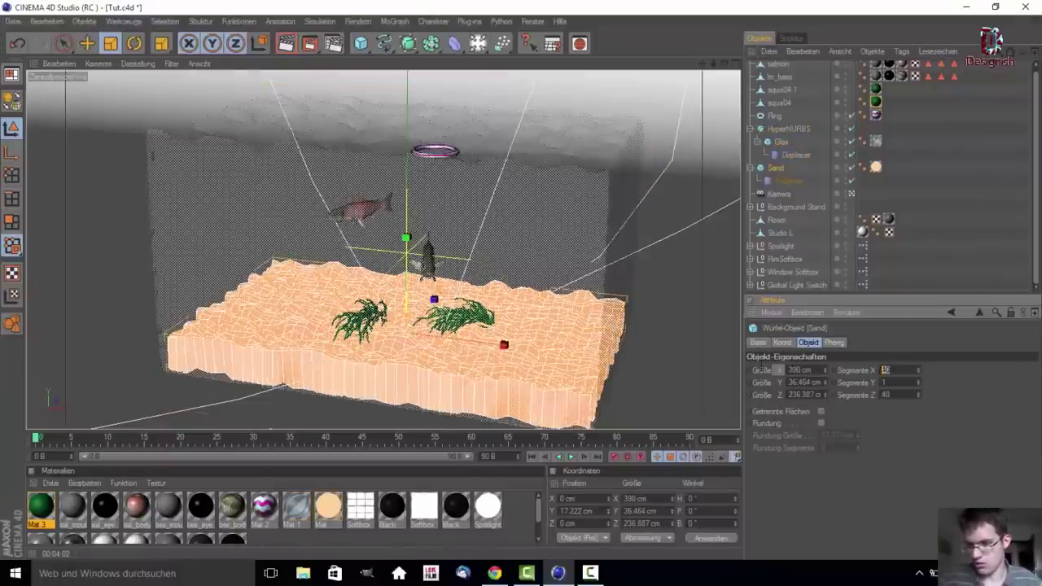
{"action": "type", "text": "60"}
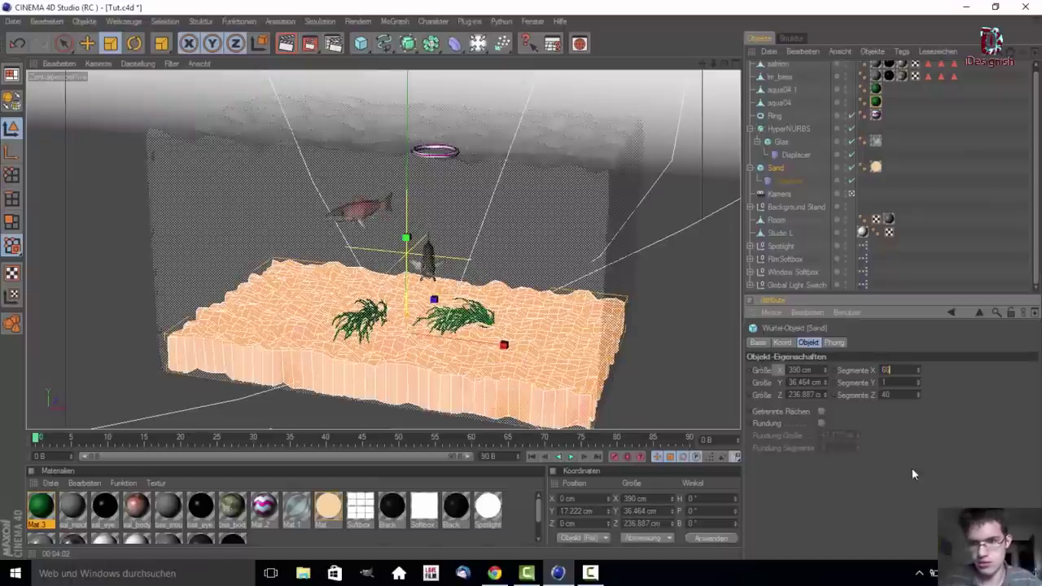
{"action": "key", "text": "Return"}
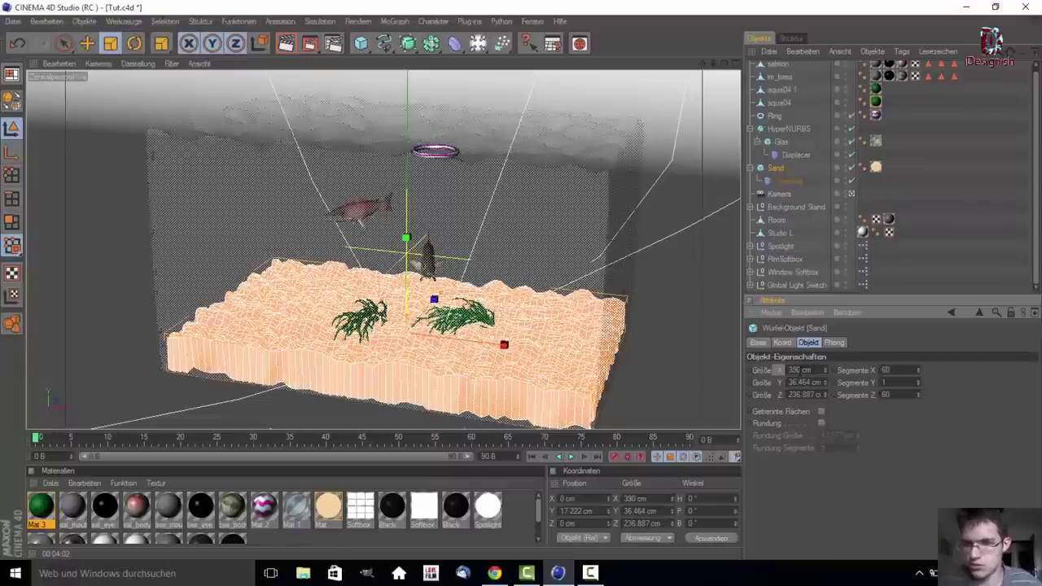
Widen the sand cube to 395 cm along X
{"action": "left_click", "coordinate": [782, 142]}
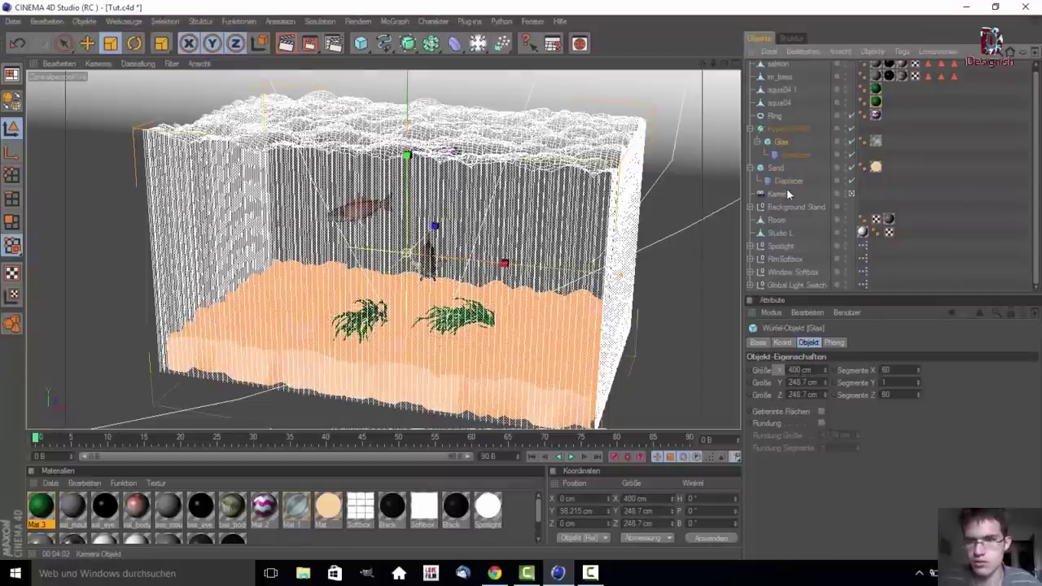
{"action": "left_click", "coordinate": [776, 167]}
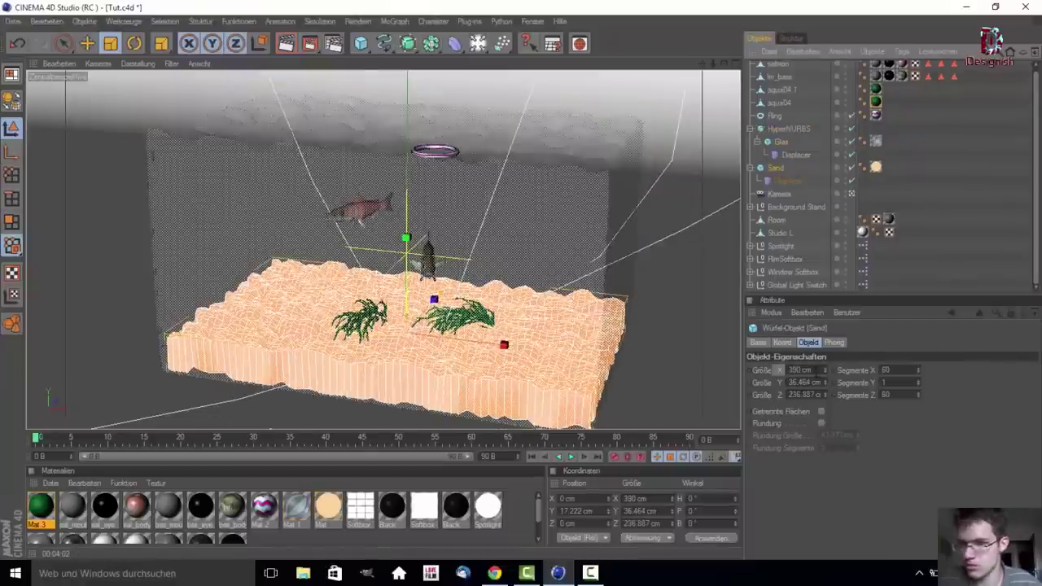
{"action": "left_click", "coordinate": [802, 369]}
{"action": "type", "text": "1"}
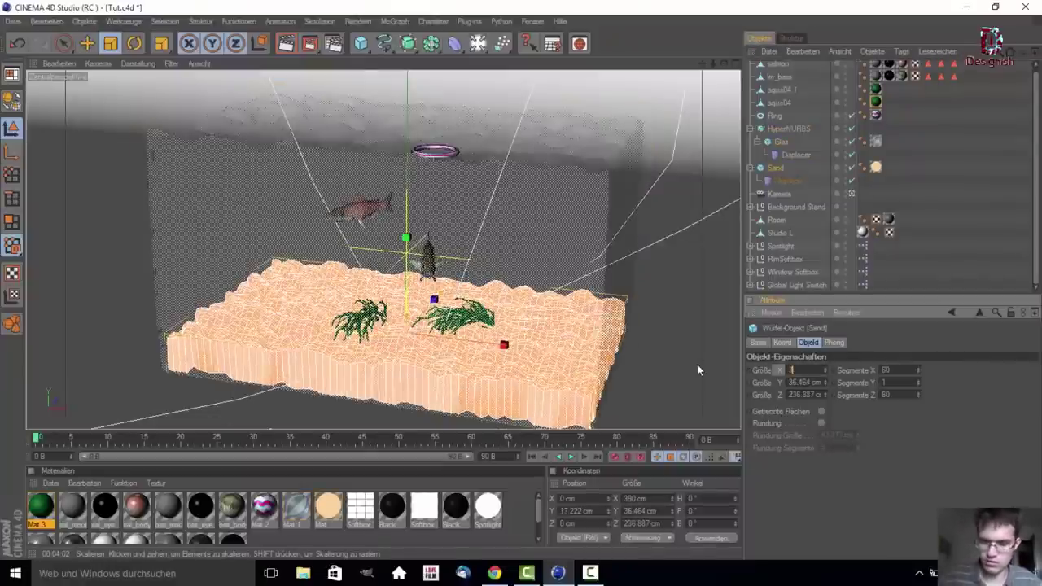
{"action": "type", "text": "95"}
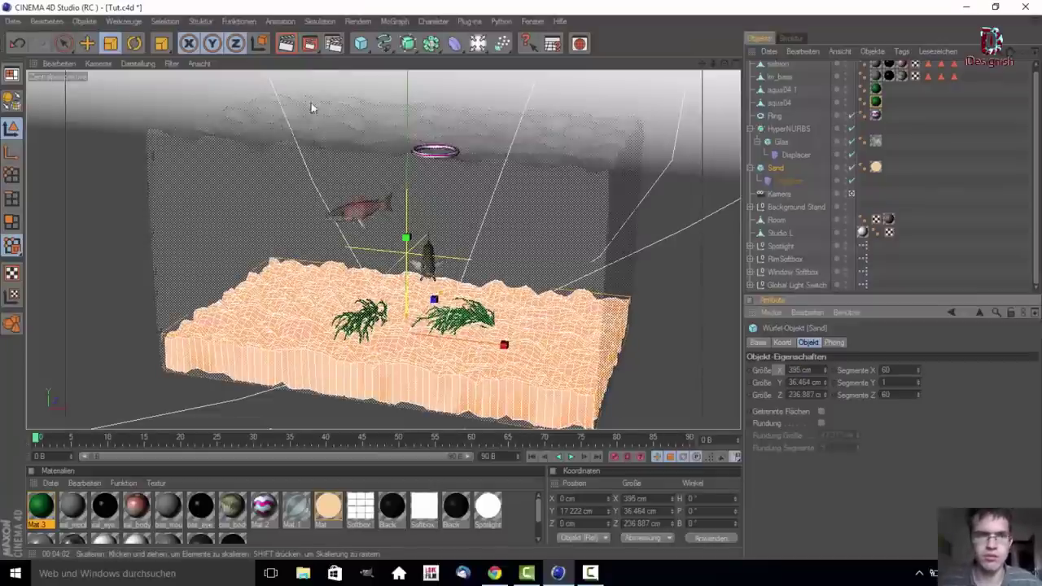
{"action": "left_click", "coordinate": [394, 21]}
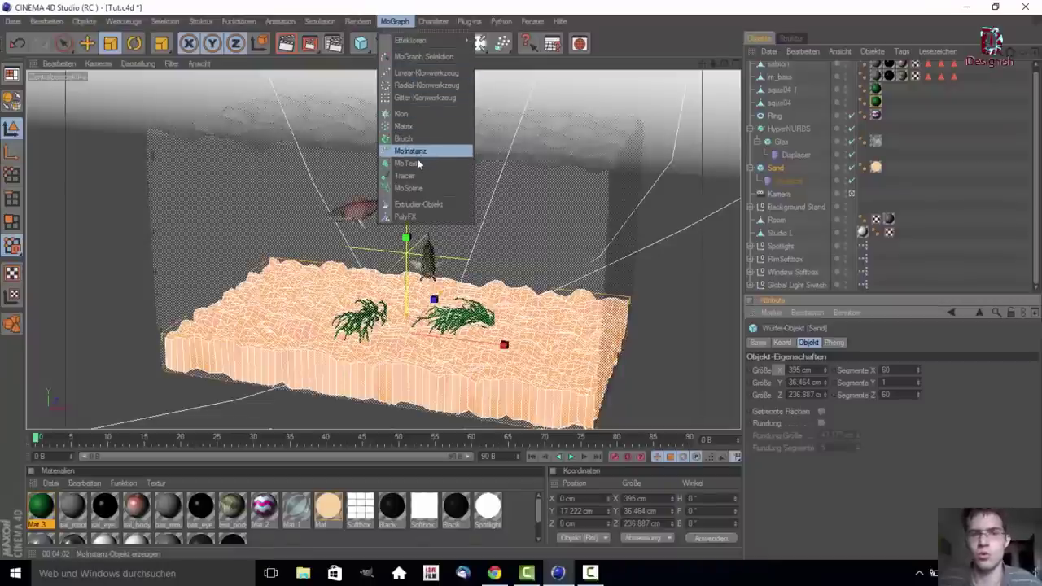
Add a MoText object and change its text from 'Text' to 'Tutorial'
{"action": "left_click", "coordinate": [411, 164]}
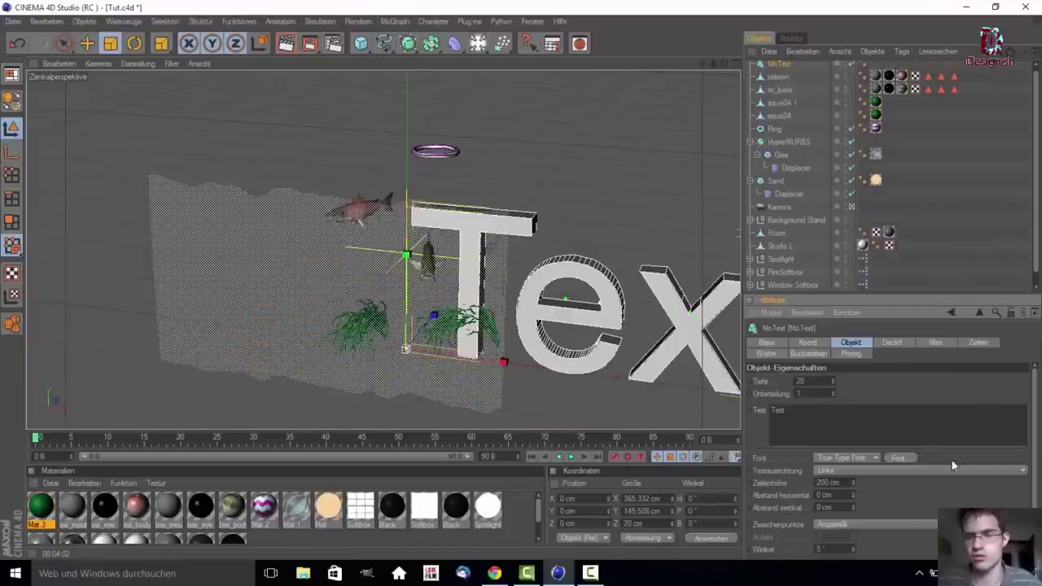
{"action": "double_click", "coordinate": [778, 410]}
{"action": "type", "text": "Tutori"}
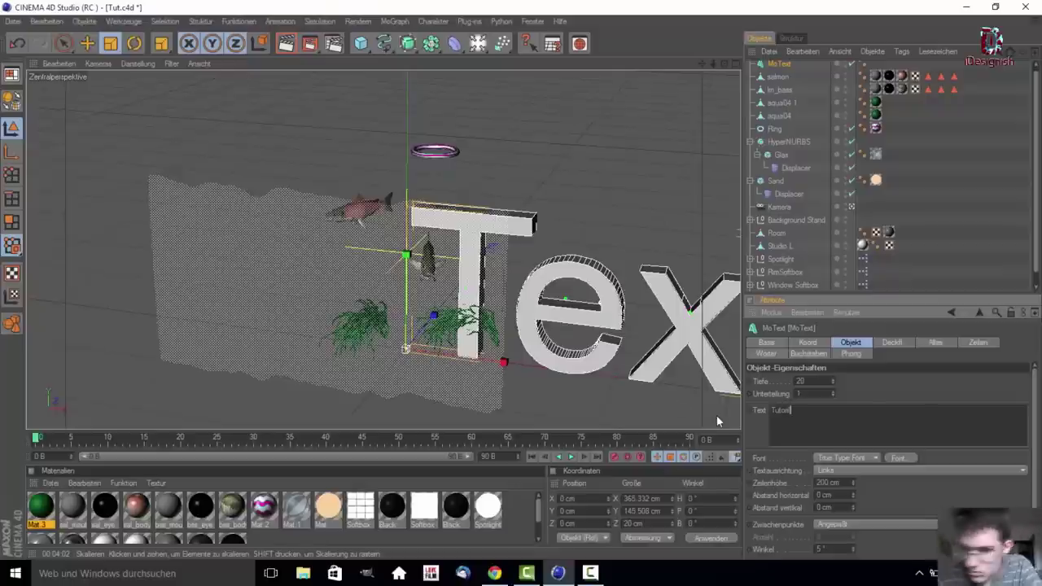
{"action": "key", "text": "BackSpace"}
{"action": "key", "text": "BackSpace"}
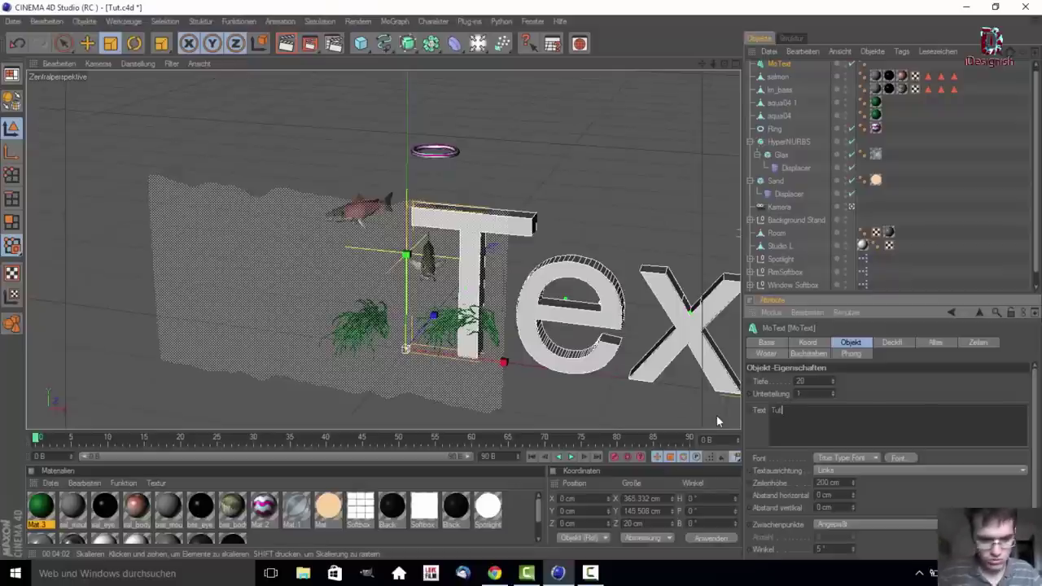
{"action": "type", "text": "orial"}
{"action": "left_click", "coordinate": [602, 328]}
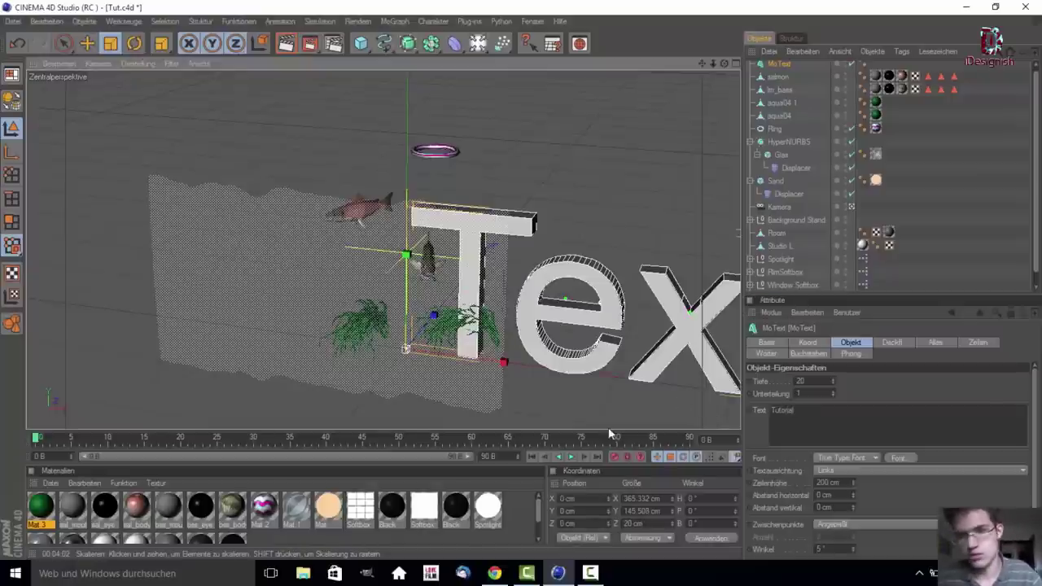
{"action": "left_click", "coordinate": [610, 294]}
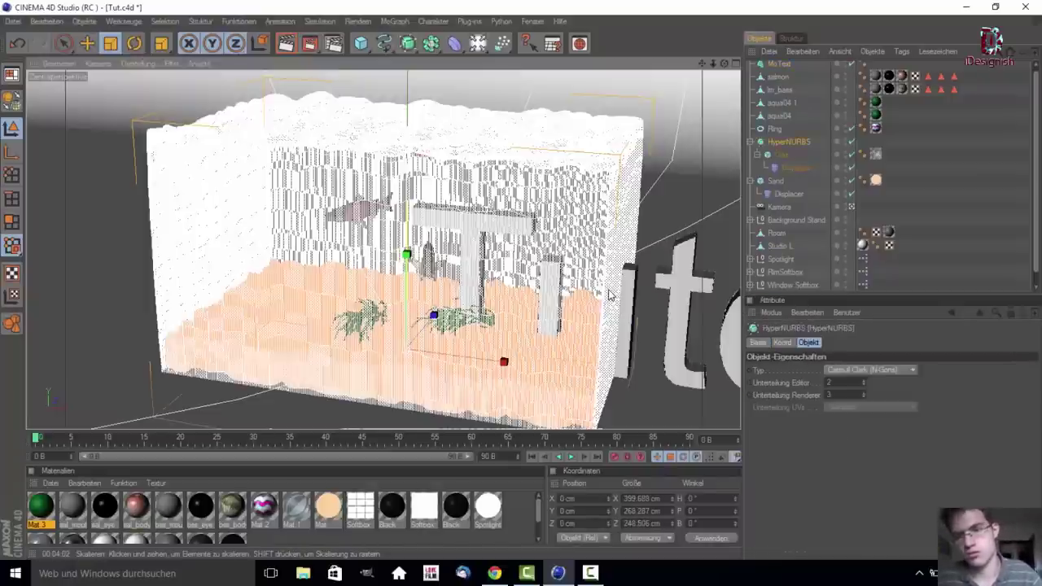
Shift the Tutorial text to the left and scale it down
{"action": "left_click", "coordinate": [635, 301]}
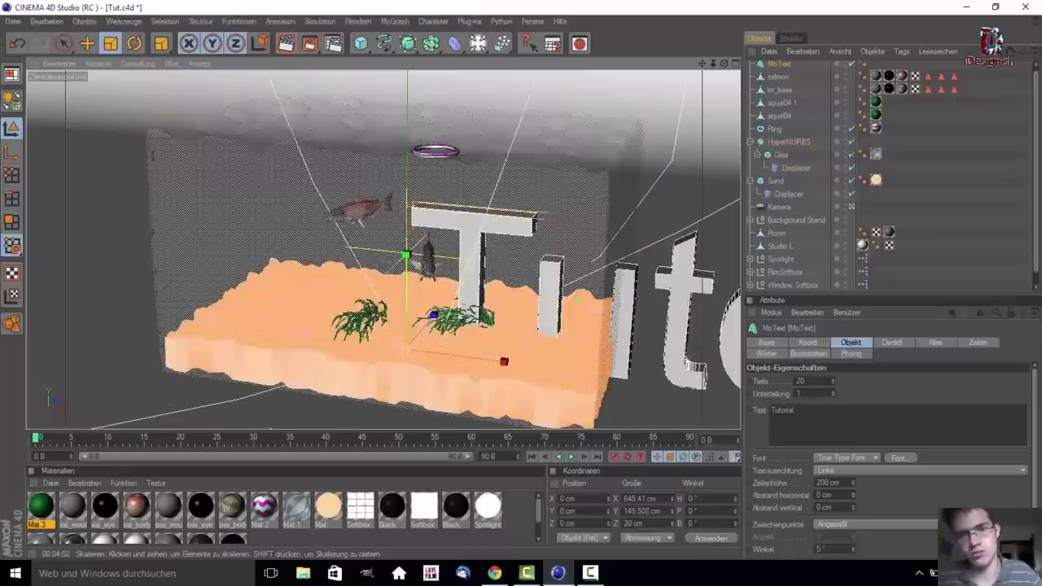
{"action": "key", "text": "space"}
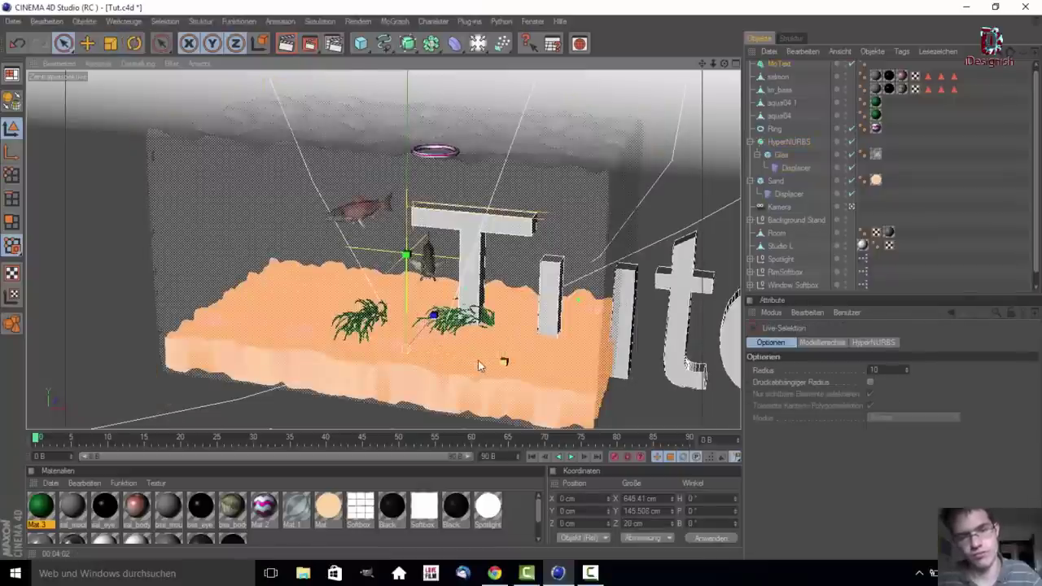
{"action": "left_click_drag", "start_coordinate": [483, 360], "coordinate": [403, 346]}
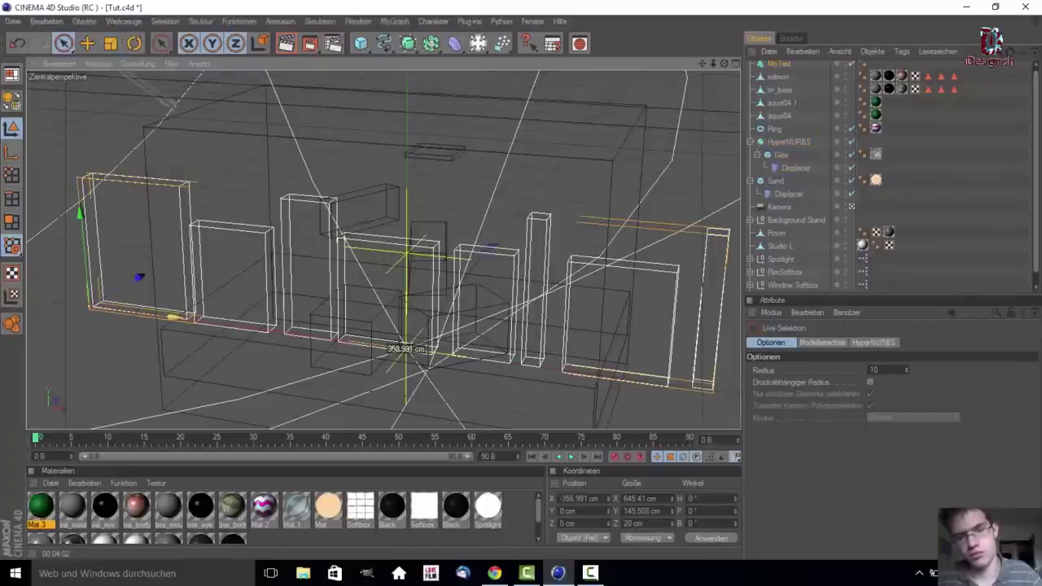
{"action": "key", "text": "space"}
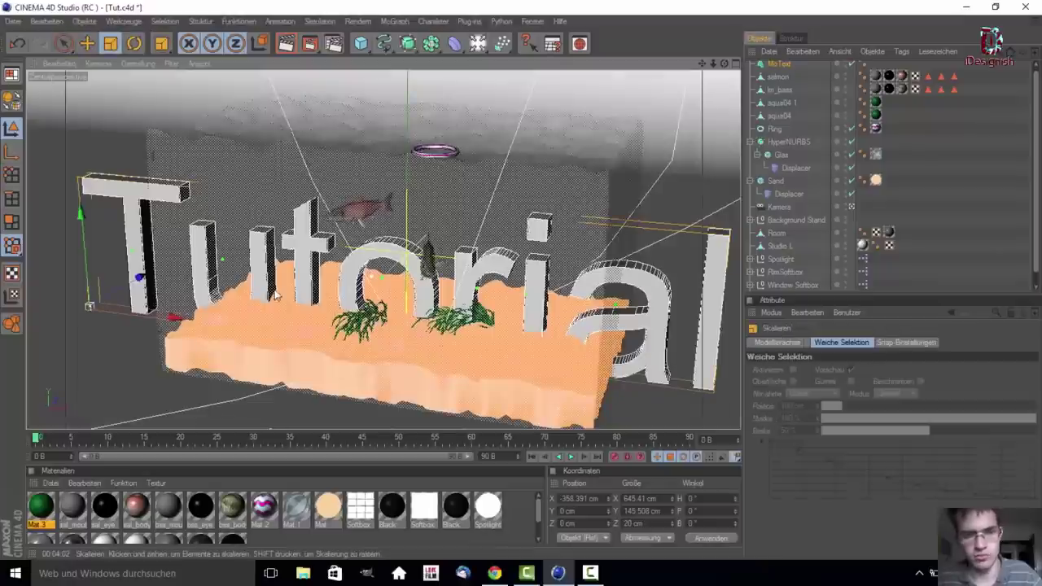
{"action": "mouse_move", "coordinate": [129, 320]}
{"action": "left_mouse_down"}
{"action": "mouse_move", "coordinate": [86, 298]}
{"action": "mouse_move", "coordinate": [166, 324]}
{"action": "left_mouse_up"}
Raise the Tutorial text above the tank, at Y 180.954 cm and Z 183.775 cm
{"action": "key", "text": "space"}
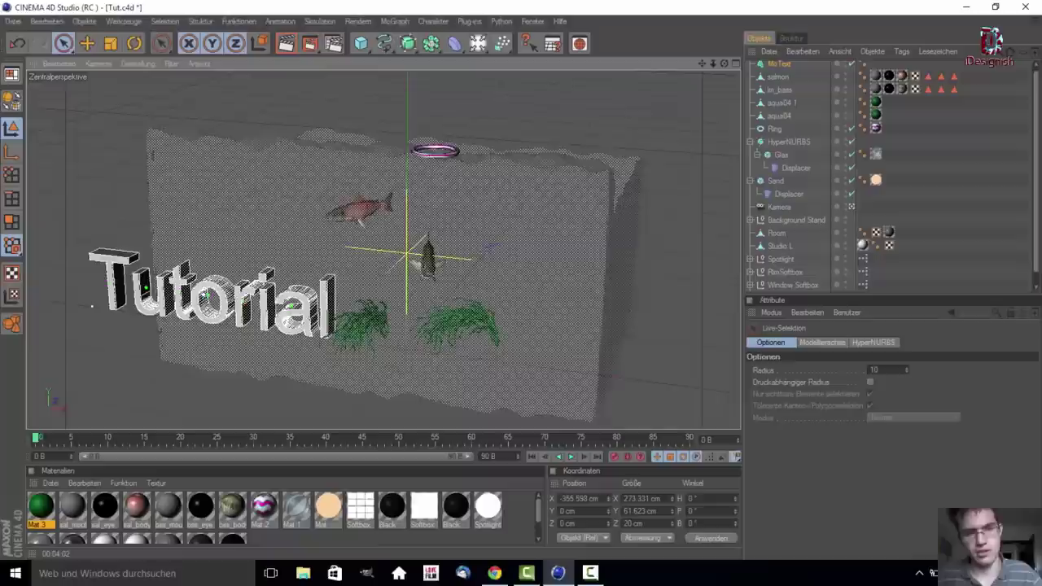
{"action": "left_click_drag", "start_coordinate": [89, 306], "coordinate": [154, 278]}
{"action": "left_click_drag", "start_coordinate": [263, 238], "coordinate": [267, 90]}
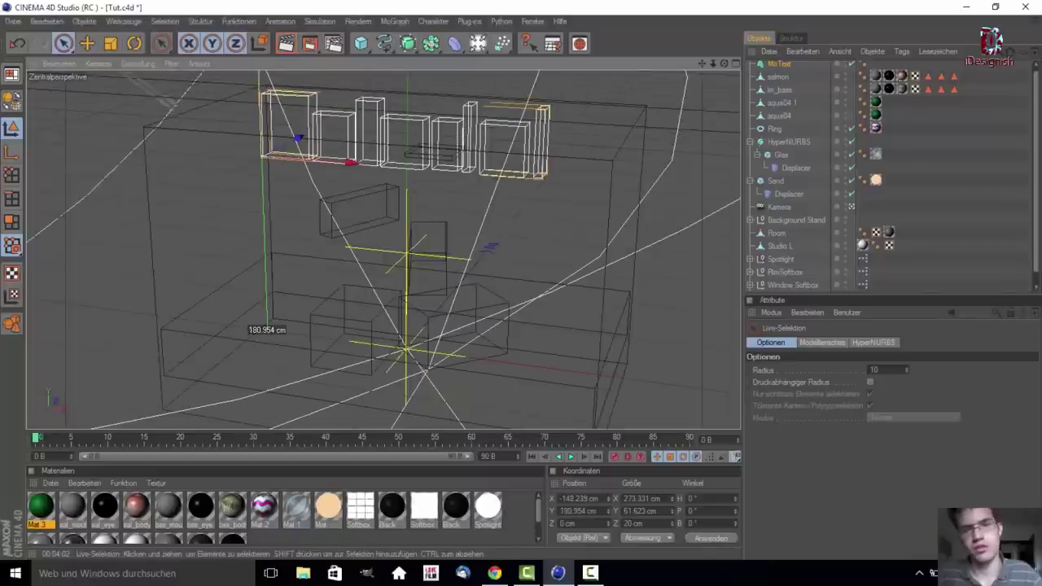
{"action": "left_click_drag", "start_coordinate": [263, 262], "coordinate": [263, 262]}
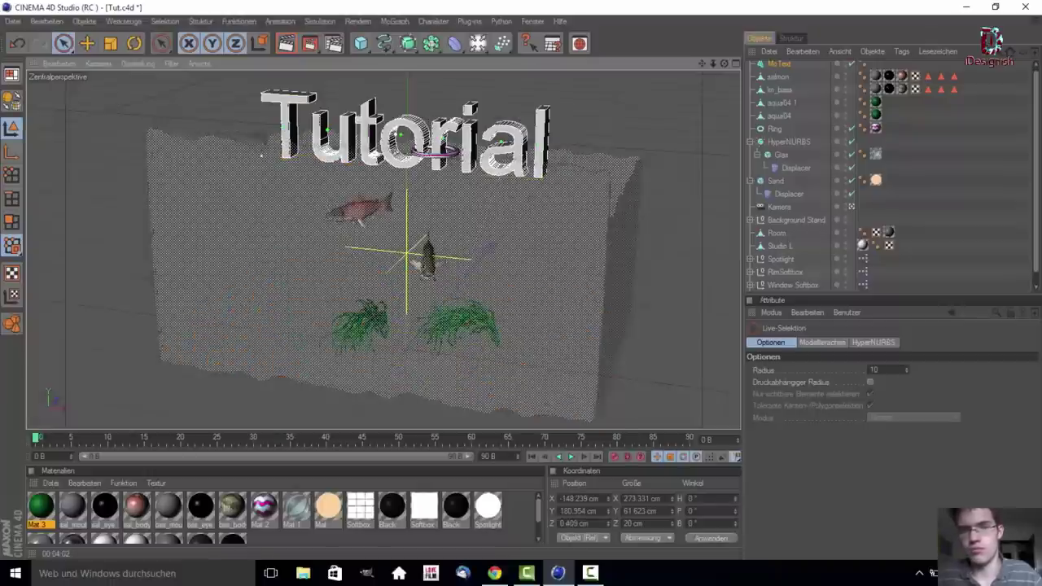
{"action": "mouse_move", "coordinate": [290, 141]}
{"action": "left_mouse_down"}
{"action": "mouse_move", "coordinate": [285, 187]}
{"action": "mouse_move", "coordinate": [259, 159]}
{"action": "left_mouse_up"}
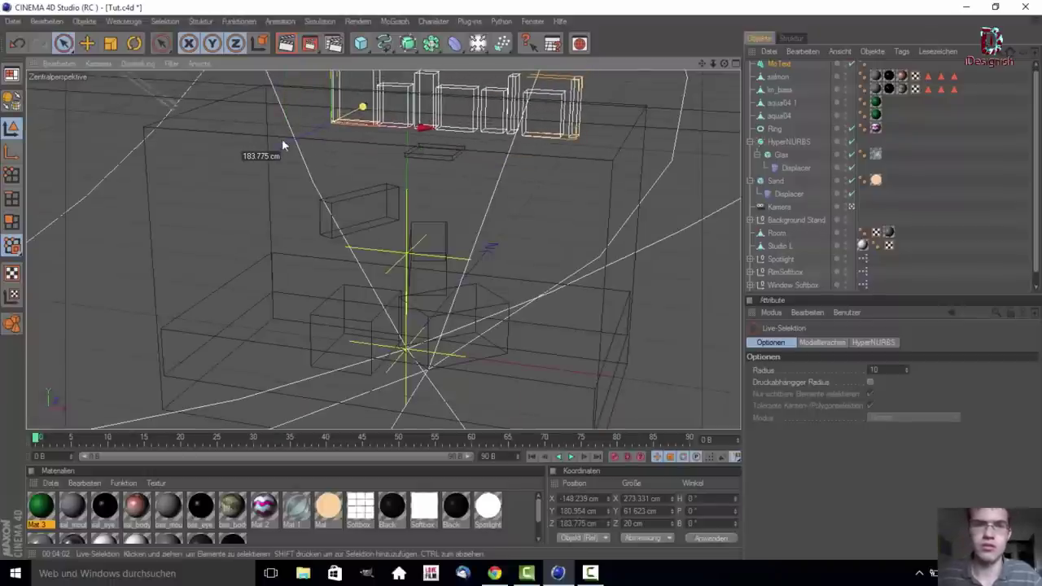
{"action": "left_click_drag", "start_coordinate": [258, 159], "coordinate": [282, 139]}
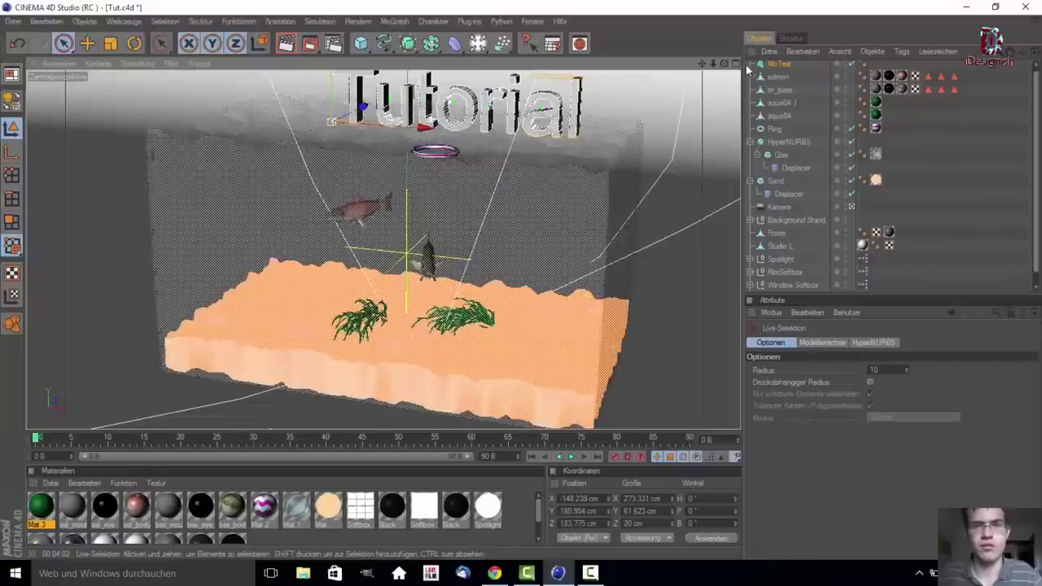
{"action": "left_click_drag", "start_coordinate": [700, 65], "coordinate": [650, 132]}
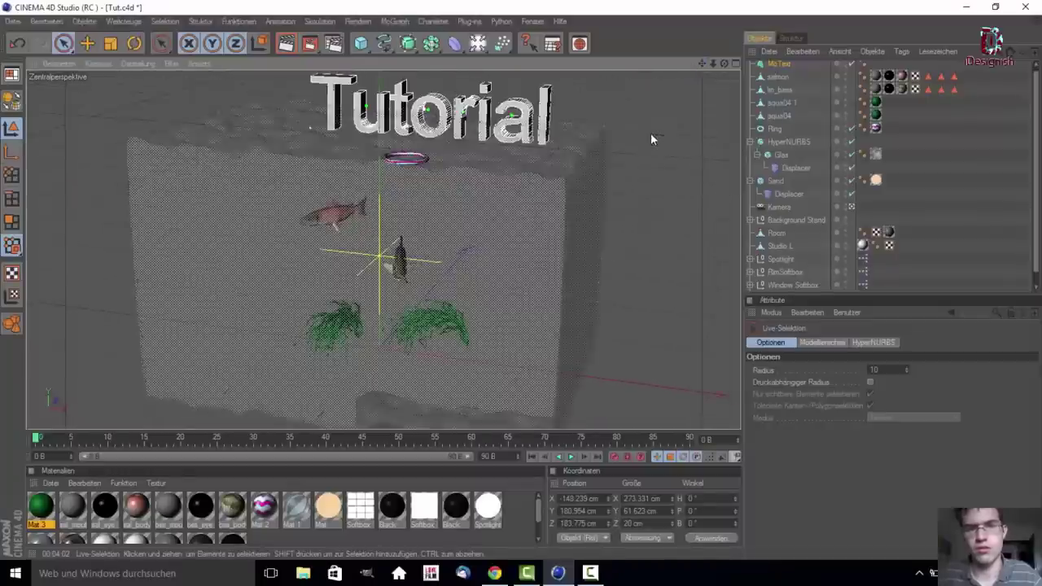
Scale the Tutorial text to about 350 cm wide and move it to X −240.458 cm, Y 156.853 cm
{"action": "key", "text": "ctrl+shift+z"}
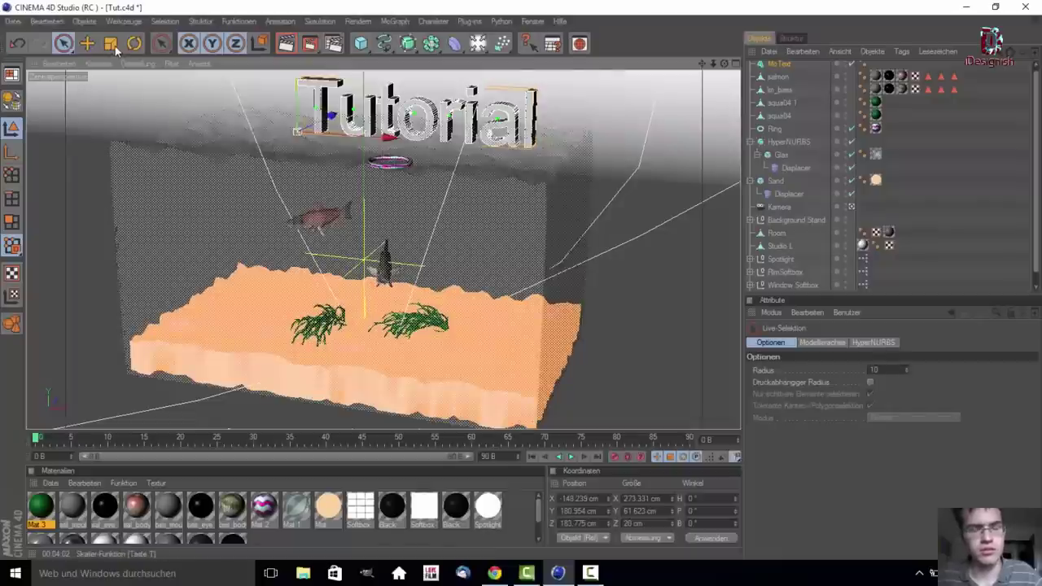
{"action": "left_click", "coordinate": [115, 46]}
{"action": "left_click_drag", "start_coordinate": [294, 132], "coordinate": [322, 130]}
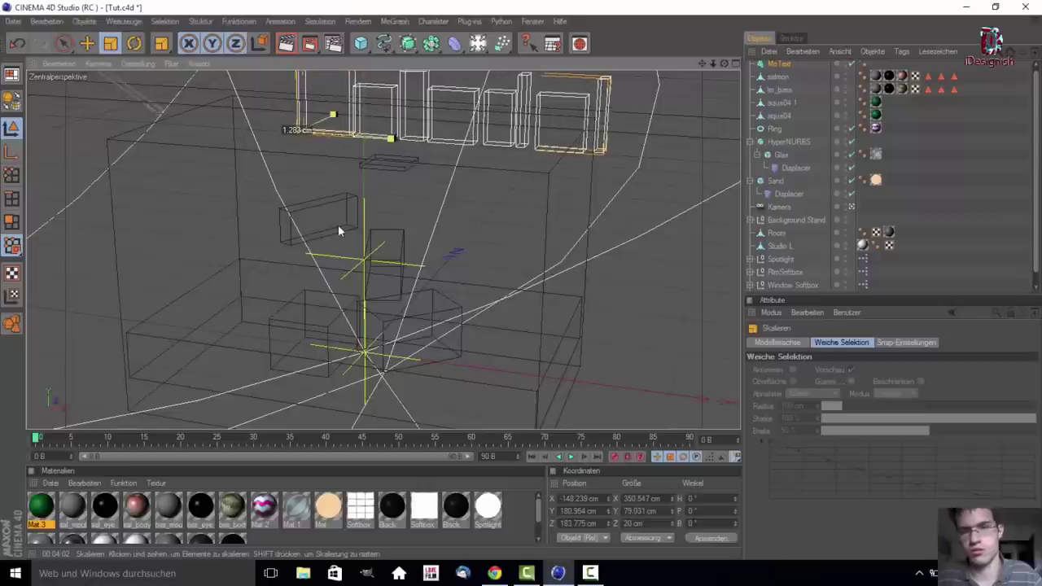
{"action": "left_click_drag", "start_coordinate": [321, 130], "coordinate": [338, 224]}
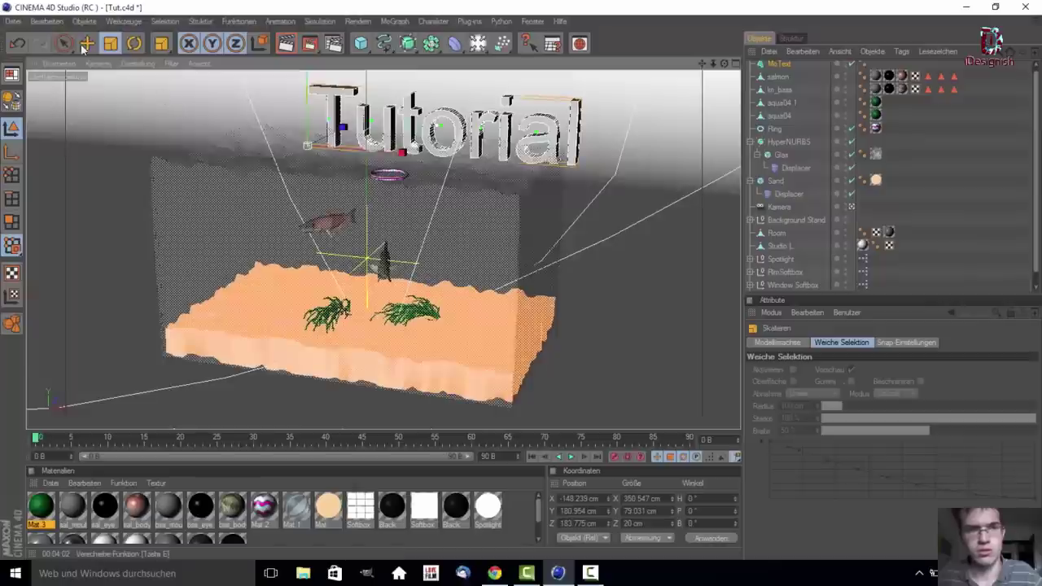
{"action": "key", "text": "space"}
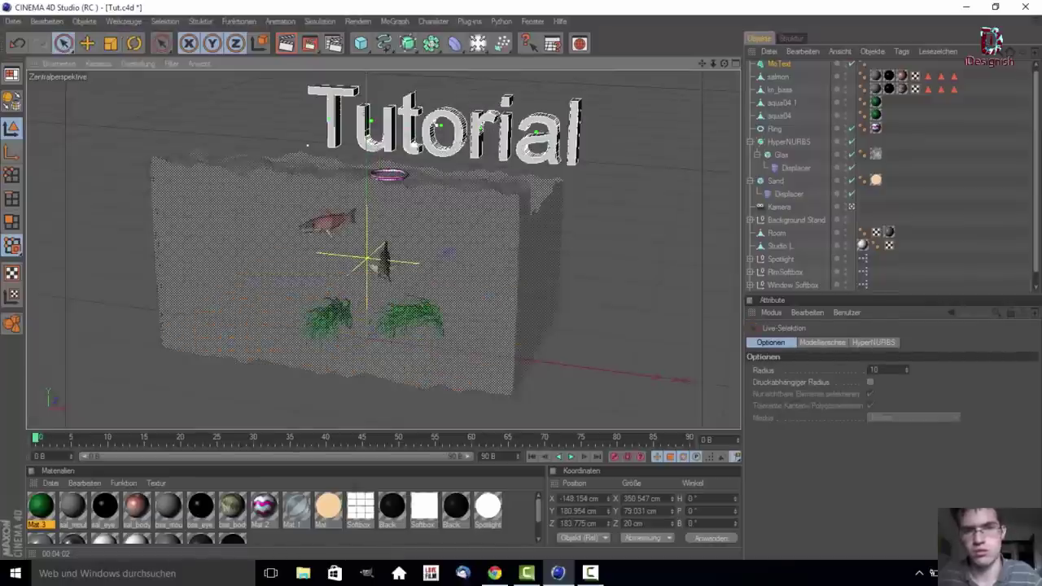
{"action": "left_click_drag", "start_coordinate": [399, 152], "coordinate": [334, 148]}
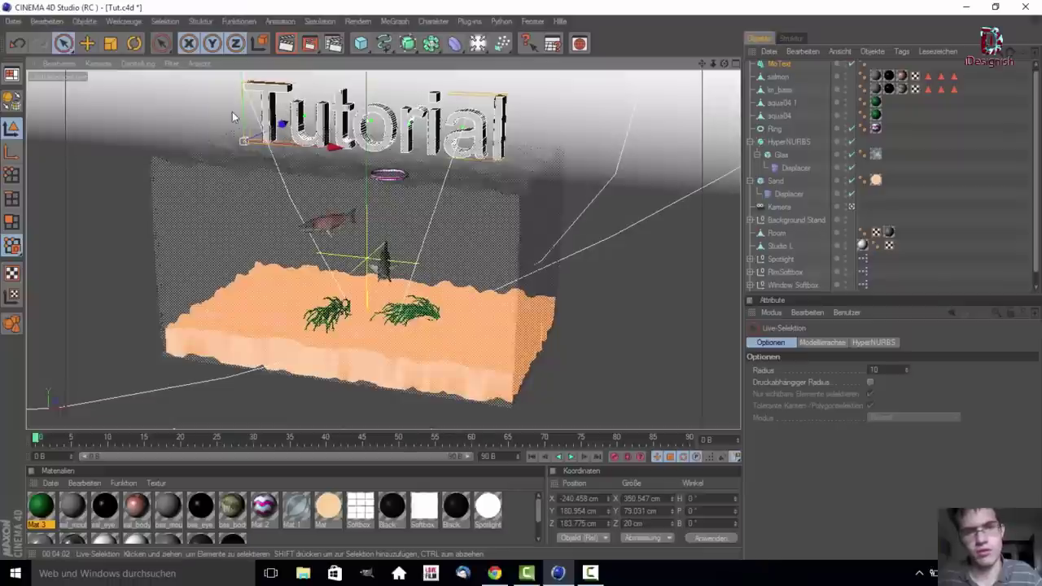
{"action": "left_click_drag", "start_coordinate": [243, 109], "coordinate": [241, 132]}
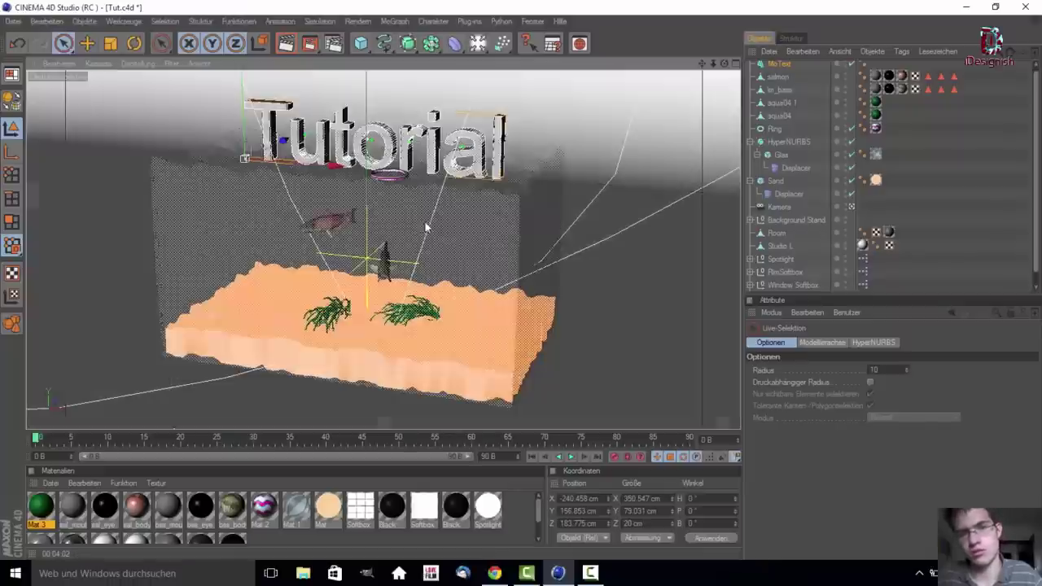
{"action": "middle_click", "coordinate": [476, 189]}
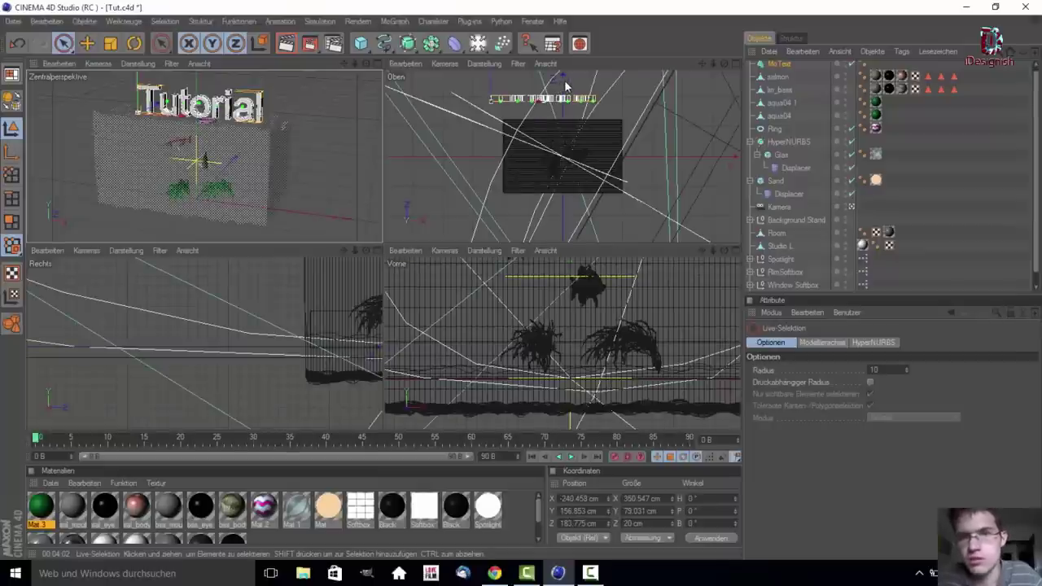
In the Top view, centre the Tutorial text over the tank at X −170.64 cm, Z 65.957 cm
{"action": "left_click_drag", "start_coordinate": [702, 63], "coordinate": [699, 94]}
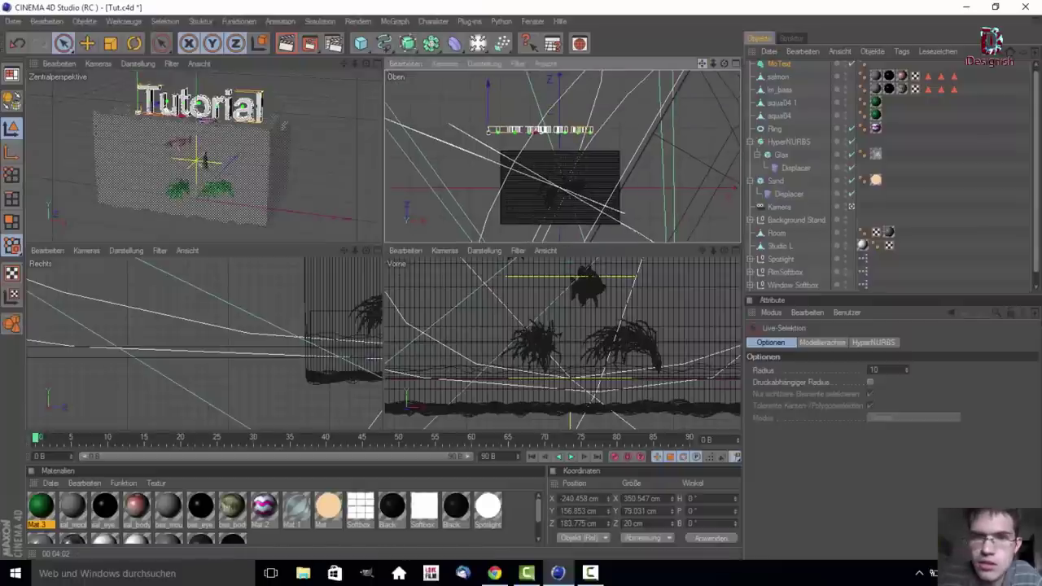
{"action": "mouse_move", "coordinate": [490, 109]}
{"action": "left_mouse_down"}
{"action": "mouse_move", "coordinate": [488, 196]}
{"action": "mouse_move", "coordinate": [488, 175]}
{"action": "mouse_move", "coordinate": [520, 176]}
{"action": "left_mouse_up"}
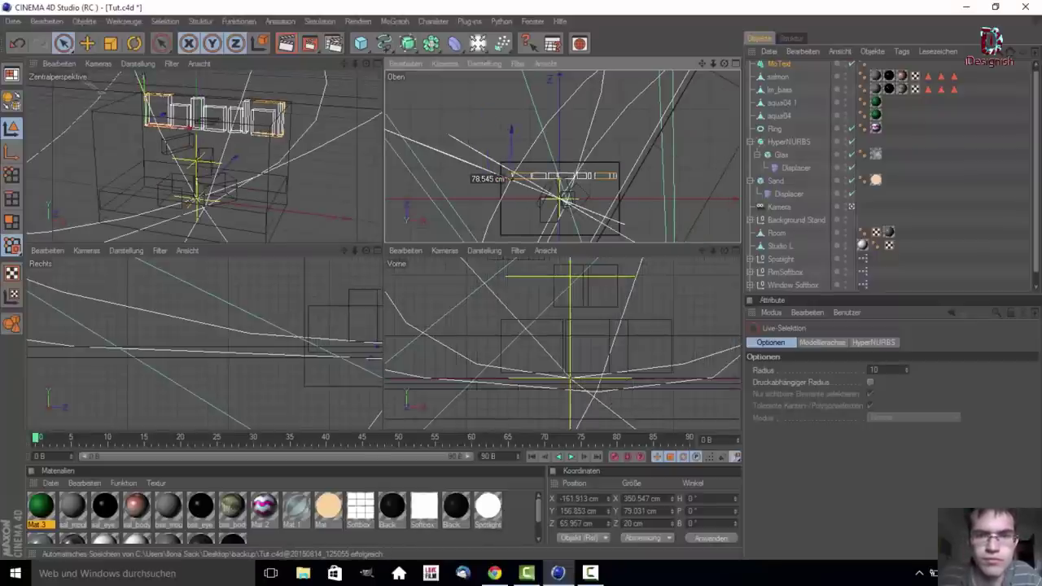
{"action": "left_click_drag", "start_coordinate": [520, 176], "coordinate": [518, 175]}
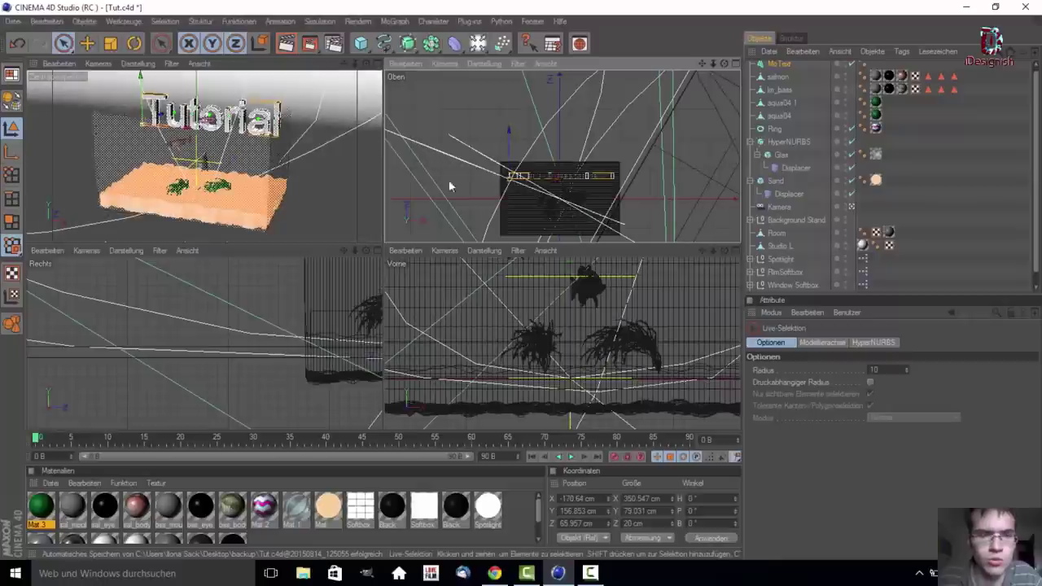
{"action": "middle_click", "coordinate": [270, 191]}
Create a new material, Mat 4, coloured dark red (R 153, G 0, B 0)
{"action": "double_click", "coordinate": [512, 514]}
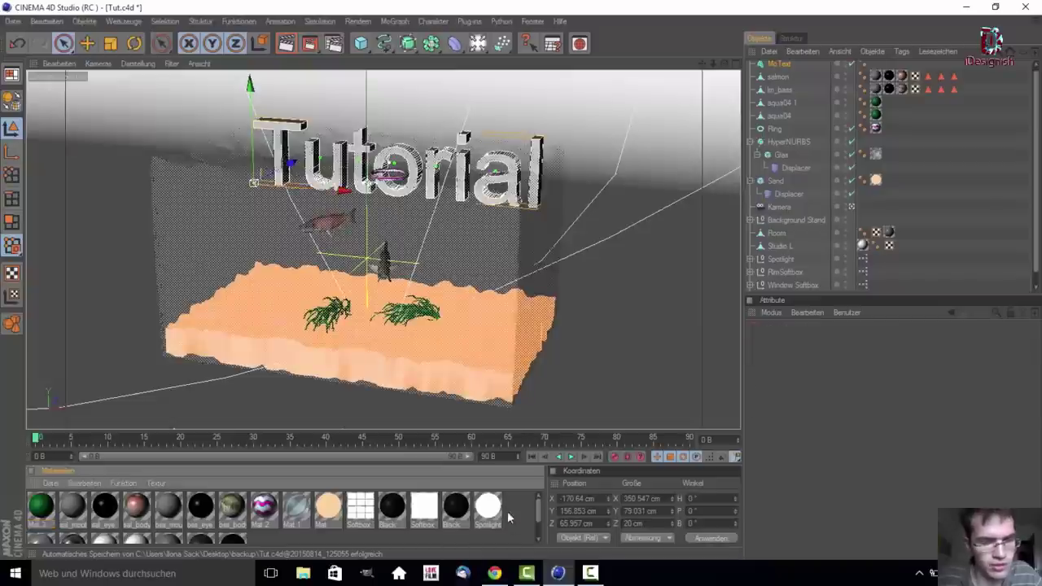
{"action": "double_click", "coordinate": [41, 513]}
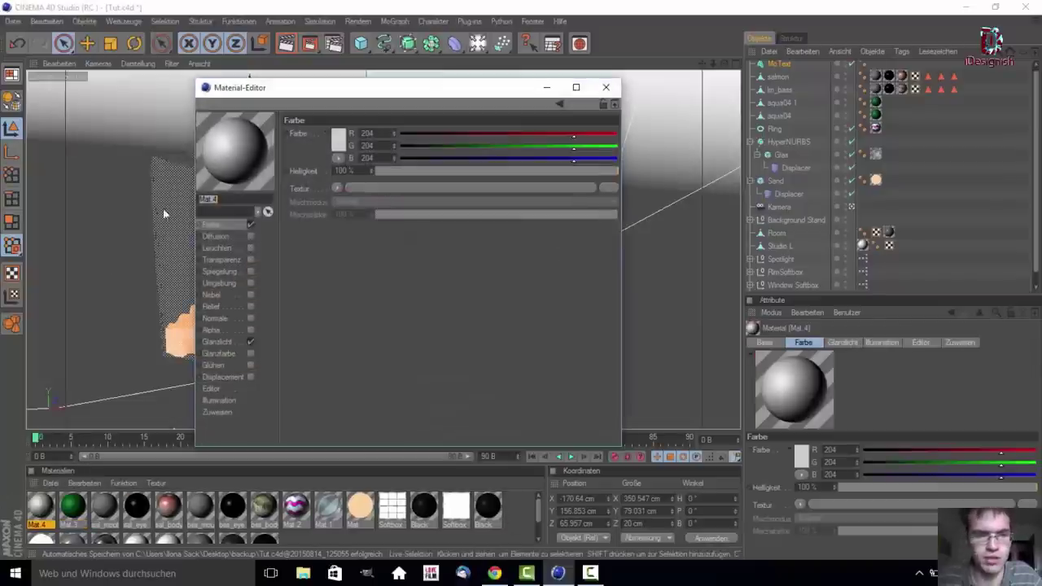
{"action": "left_click", "coordinate": [337, 142]}
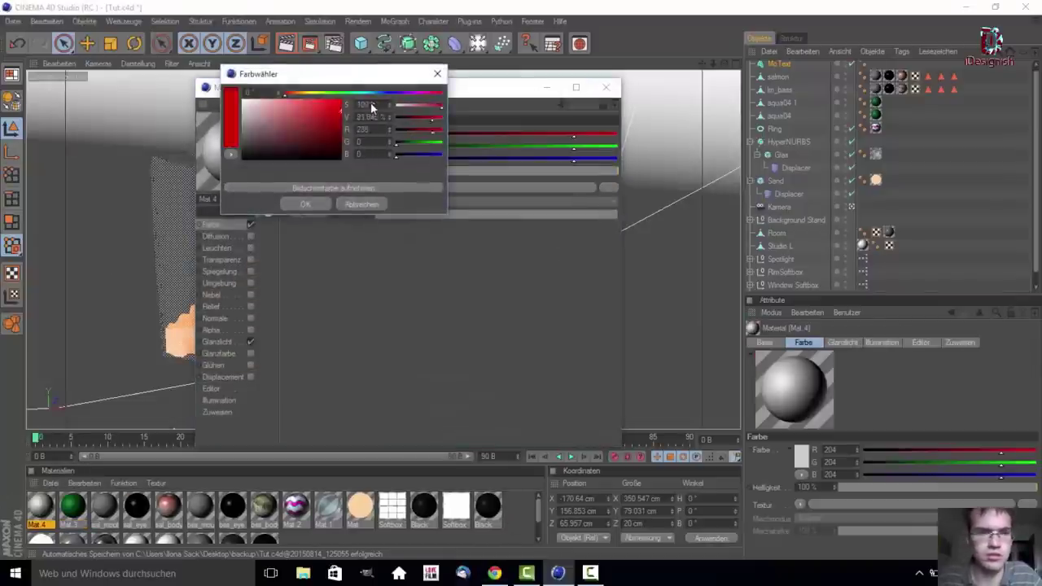
{"action": "left_click_drag", "start_coordinate": [369, 118], "coordinate": [364, 129]}
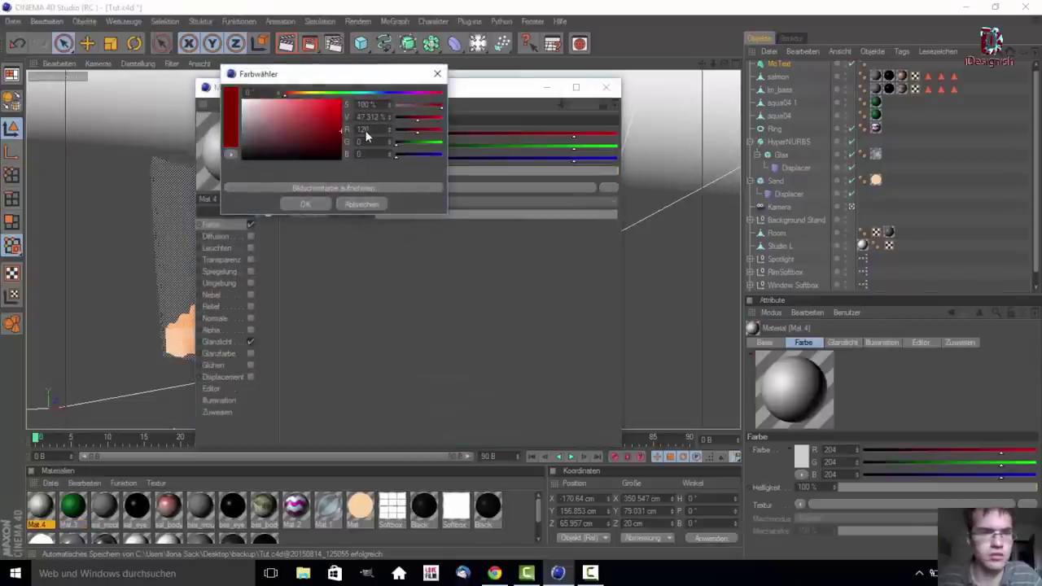
{"action": "left_click", "coordinate": [305, 204]}
Enable Fresnel reflection on Mat 4 and apply it to the Tutorial MoText
{"action": "left_click", "coordinate": [251, 272]}
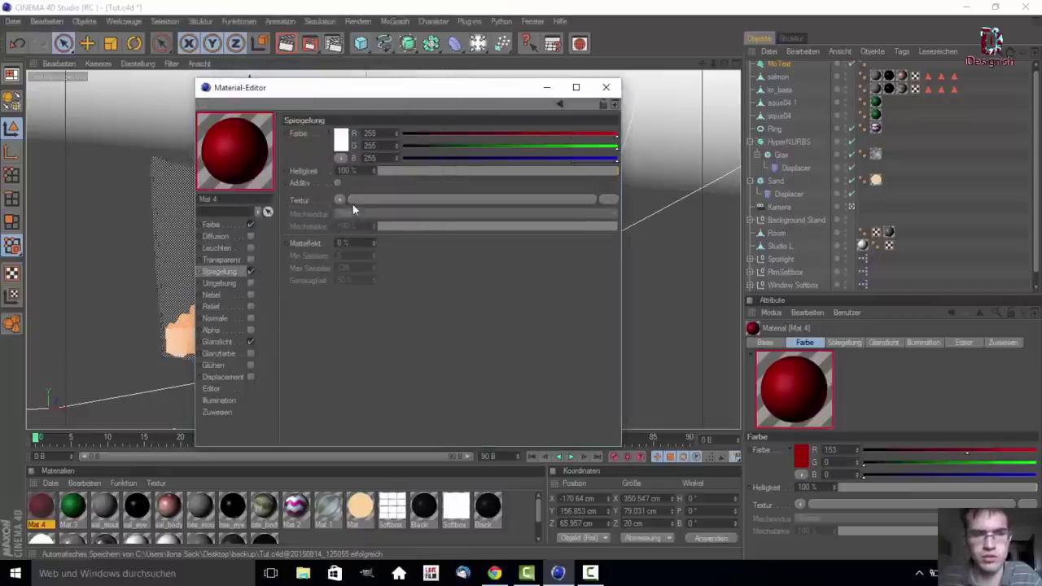
{"action": "left_click", "coordinate": [339, 200]}
{"action": "left_click", "coordinate": [352, 347]}
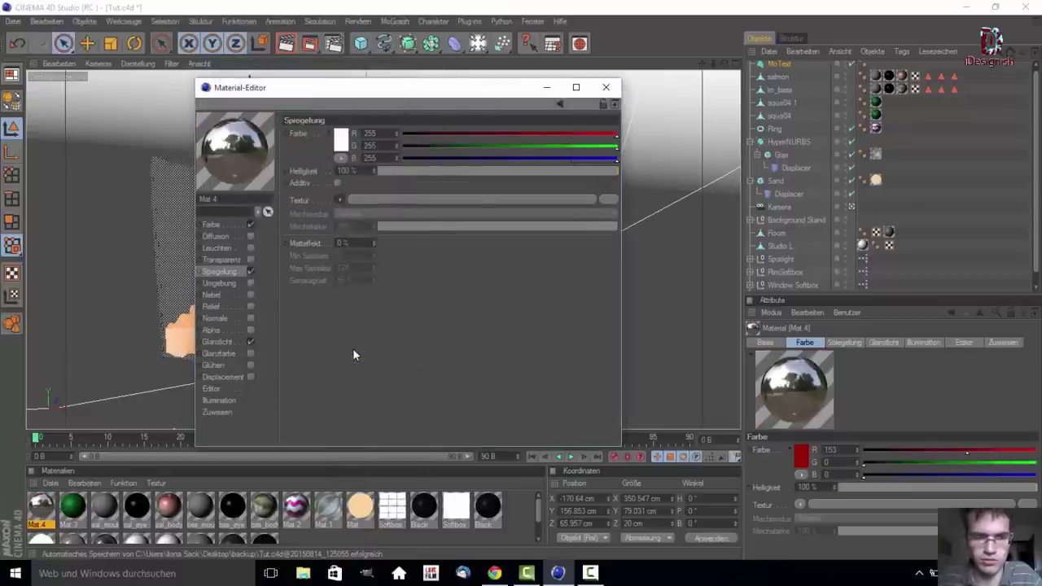
{"action": "left_click", "coordinate": [605, 87]}
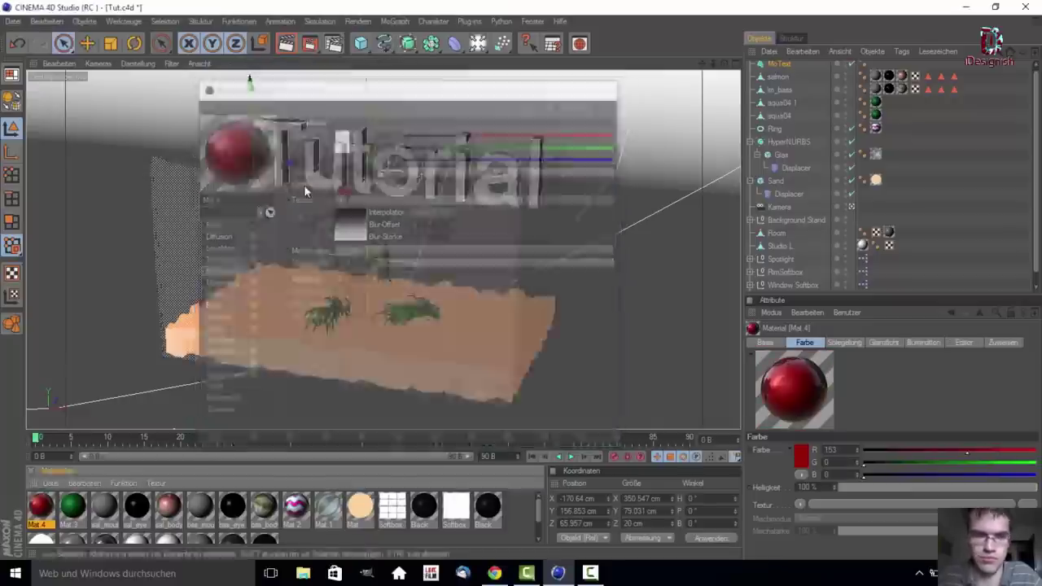
{"action": "left_click_drag", "start_coordinate": [794, 389], "coordinate": [786, 60]}
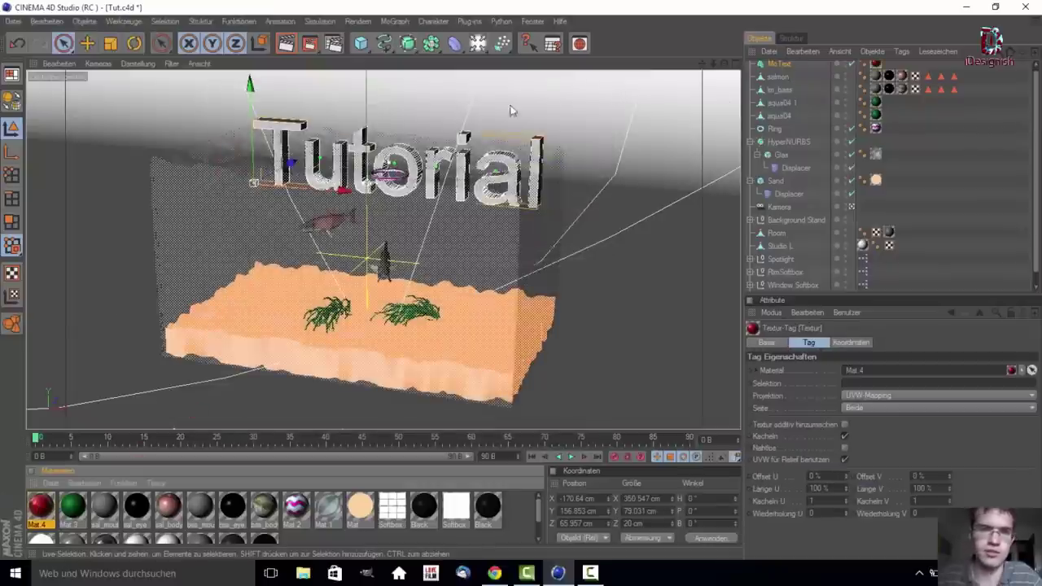
Render a viewport preview showing the red Tutorial text over the aquarium, then return to the editor
{"action": "left_click", "coordinate": [285, 43]}
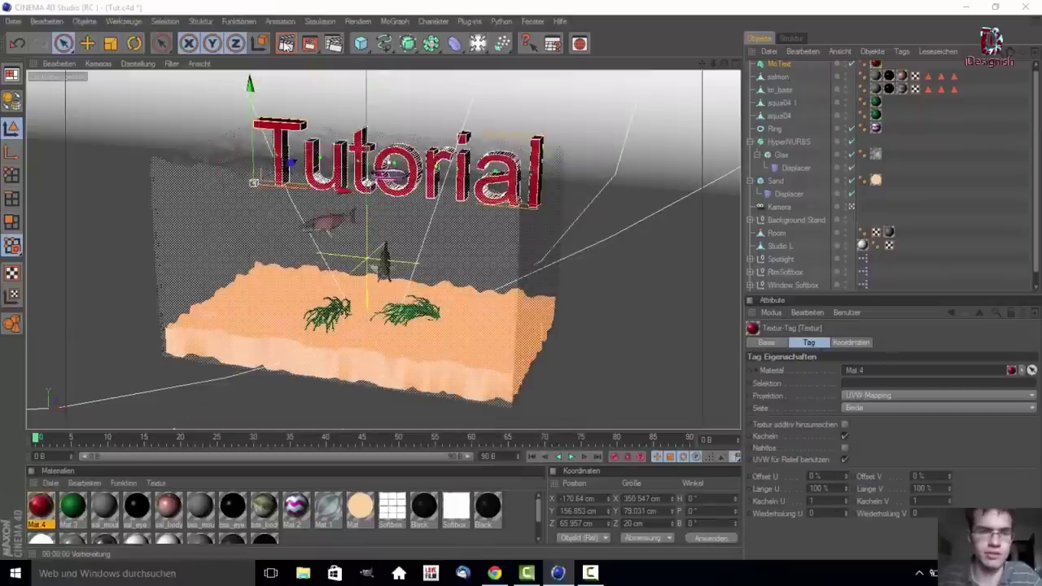
{"action": "left_click", "coordinate": [253, 203]}
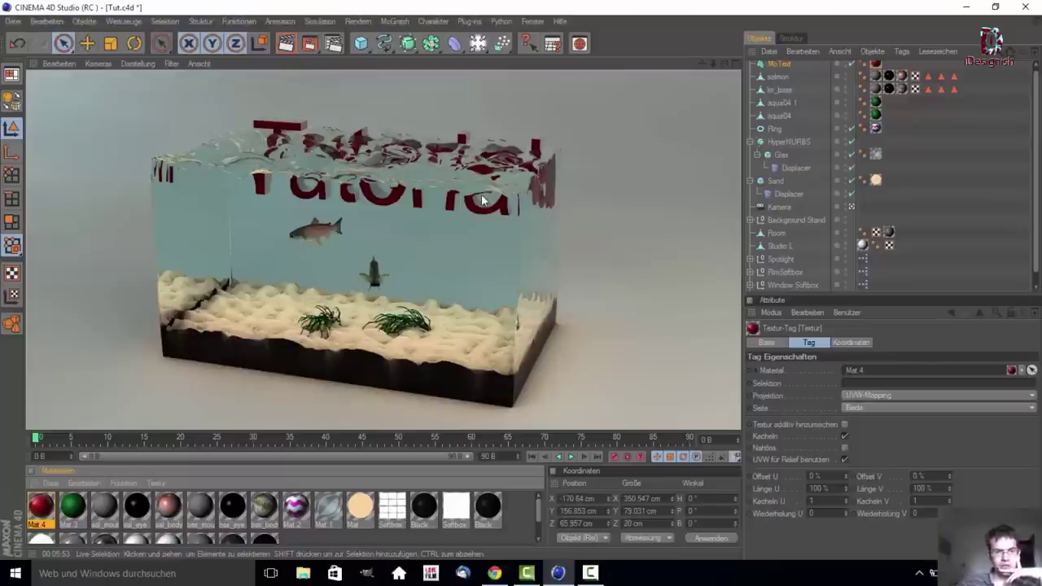
{"action": "left_click", "coordinate": [592, 573]}
{"action": "left_click", "coordinate": [591, 573]}
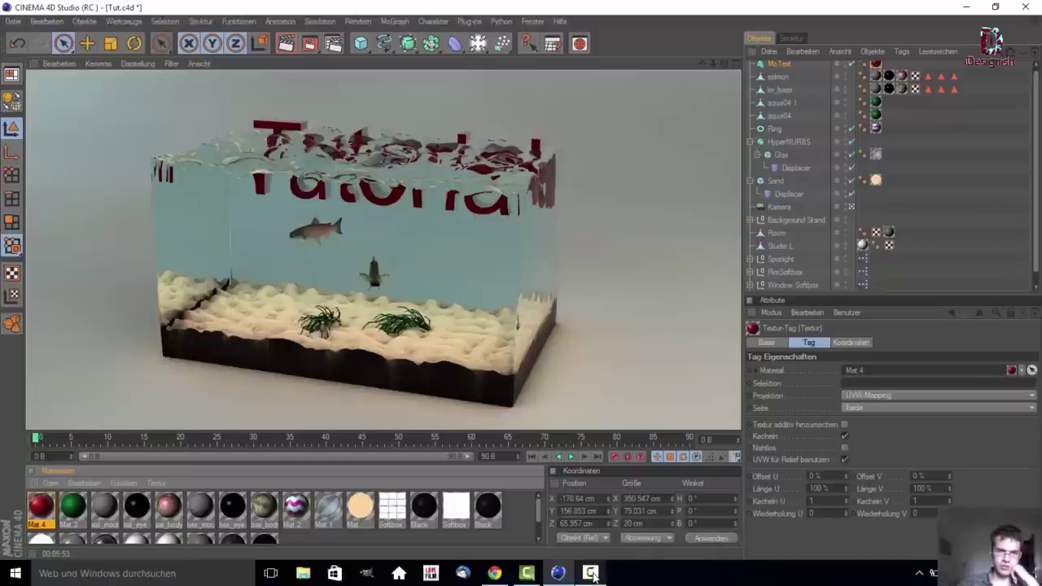
{"action": "left_click", "coordinate": [305, 137]}
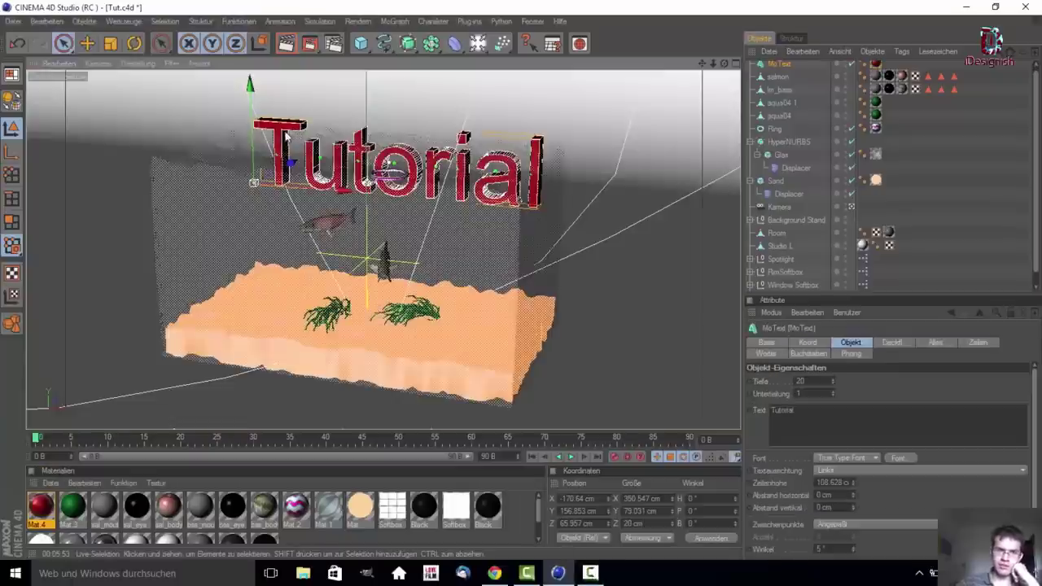
{"action": "middle_click", "coordinate": [299, 213]}
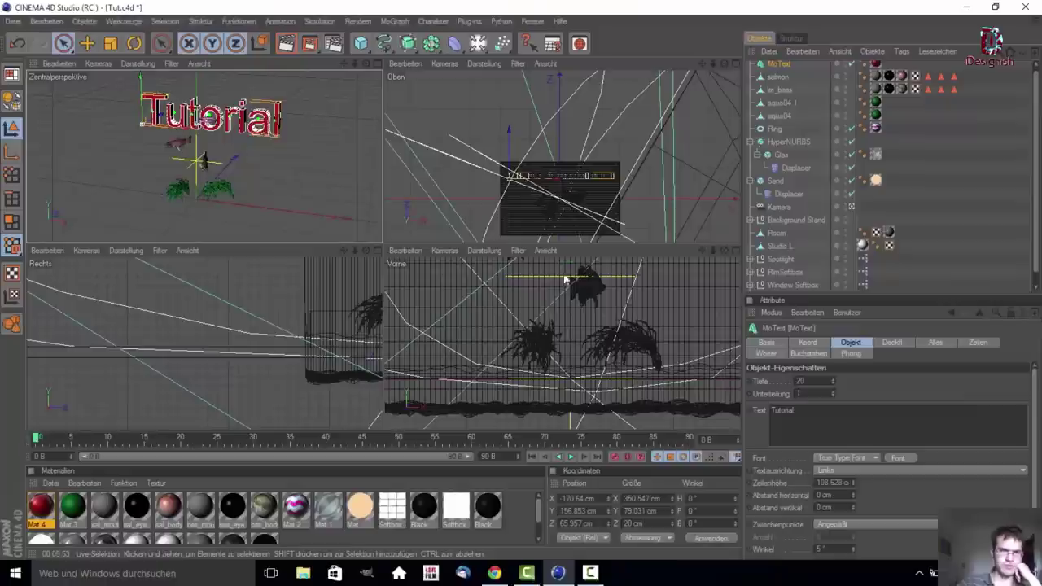
{"action": "middle_click", "coordinate": [290, 135]}
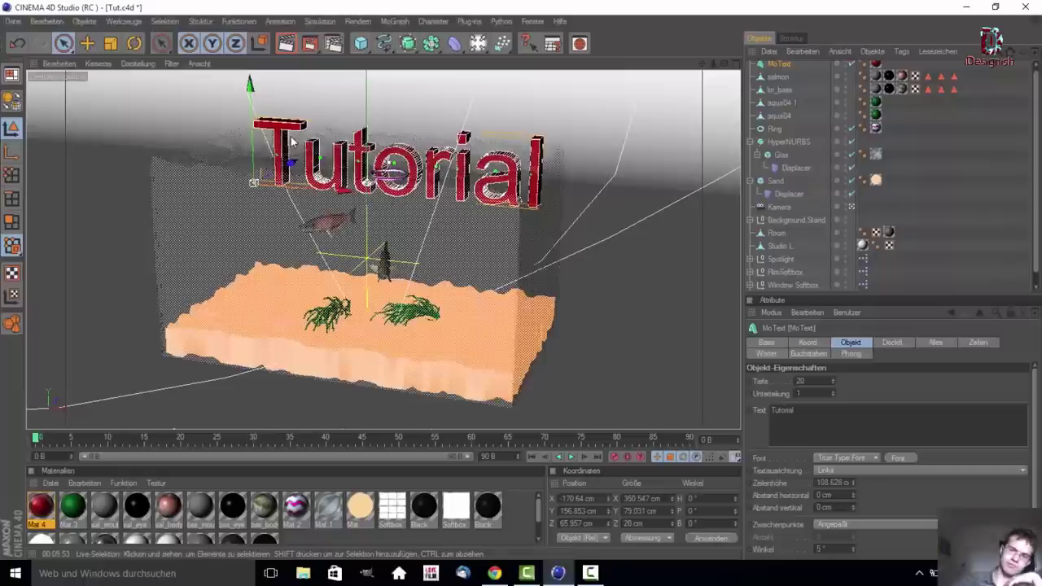
{"action": "left_click", "coordinate": [590, 573]}
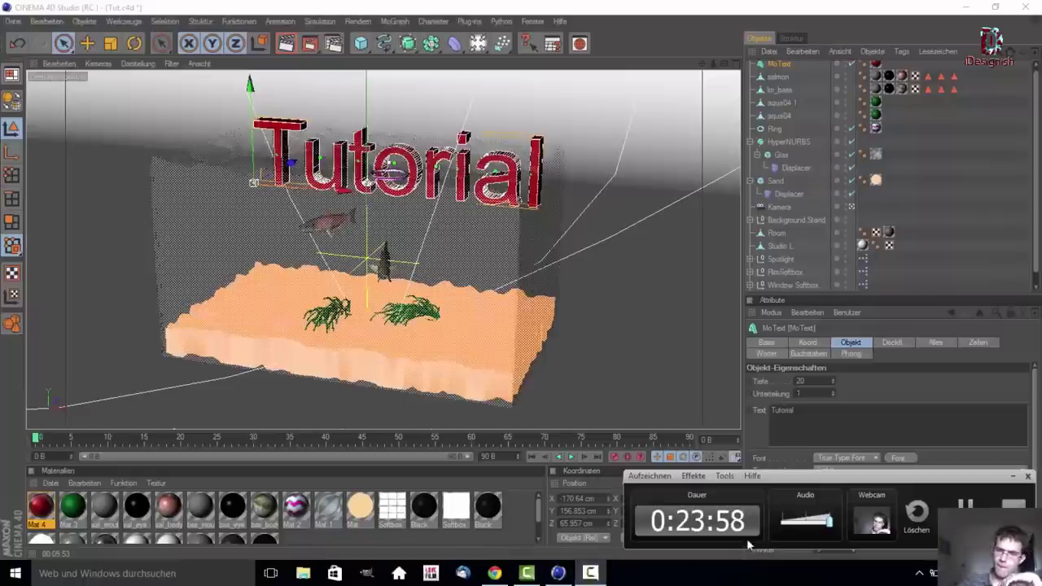